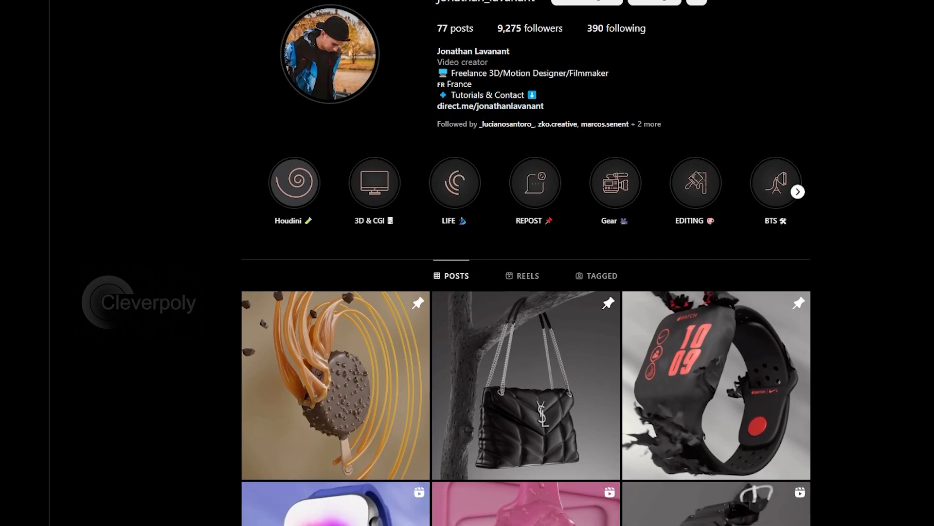
{"action": "scroll", "coordinate": [129, 342], "scroll_direction": "up", "scroll_amount": 2}
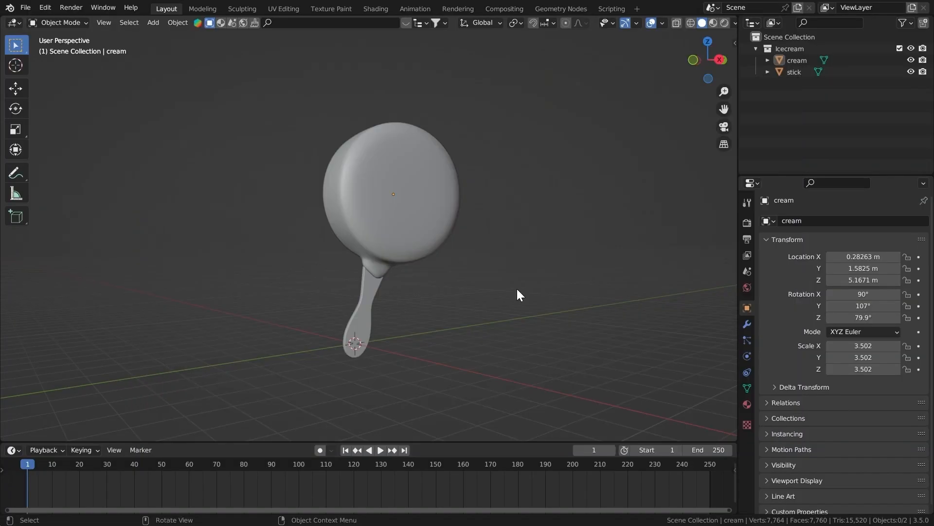
{"action": "middle_click_drag", "start_coordinate": [531, 150], "coordinate": [509, 137]}
{"action": "scroll", "coordinate": [464, 152], "scroll_direction": "up", "scroll_amount": 2}
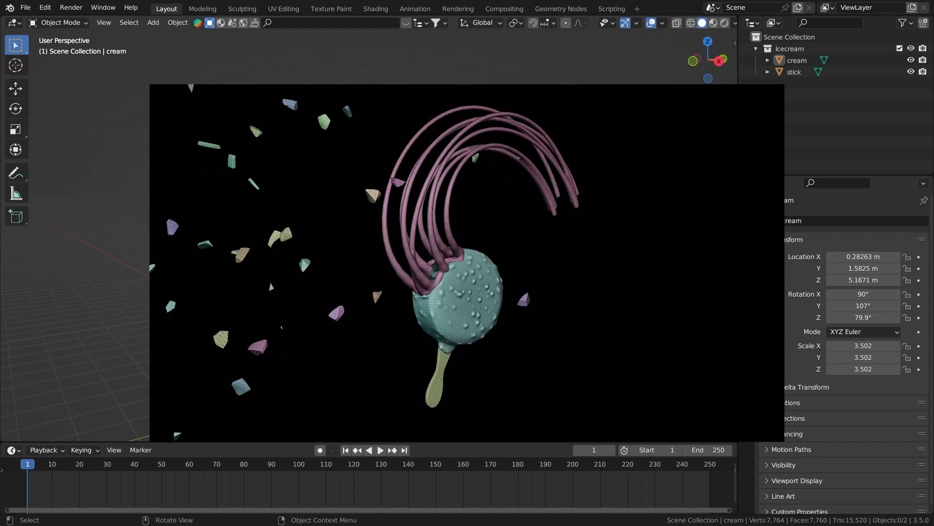
{"action": "middle_click_drag", "start_coordinate": [545, 233], "coordinate": [480, 182]}
Parent the stick to the cream object with the Object (Keep Transform) option.
{"action": "left_click", "coordinate": [425, 209]}
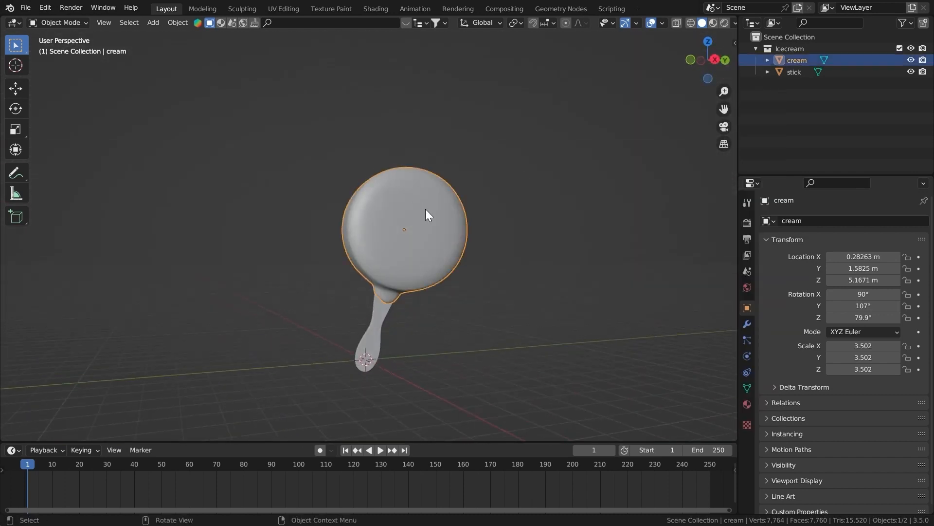
{"action": "left_click", "coordinate": [368, 338]}
{"action": "middle_click_drag", "start_coordinate": [379, 307], "coordinate": [449, 197]}
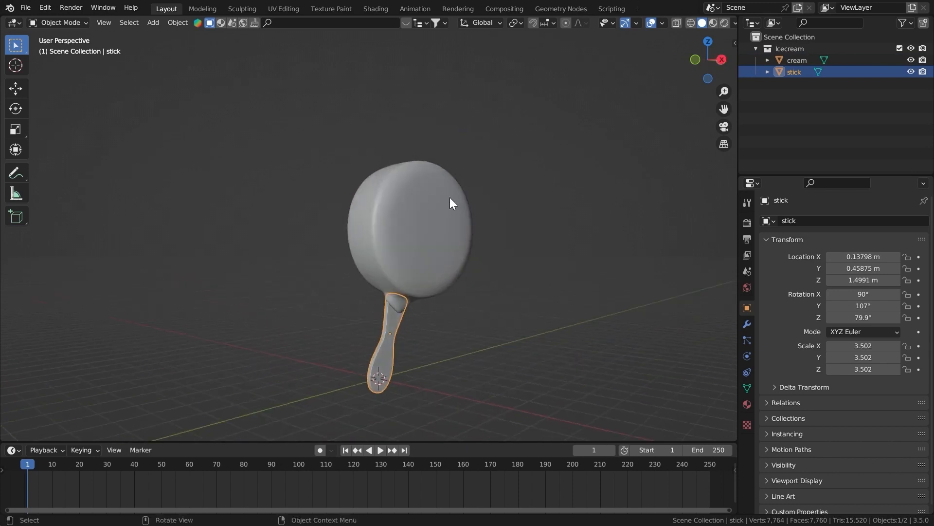
{"action": "left_click", "coordinate": [433, 226], "text": "shift"}
{"action": "key", "text": "ctrl+p"}
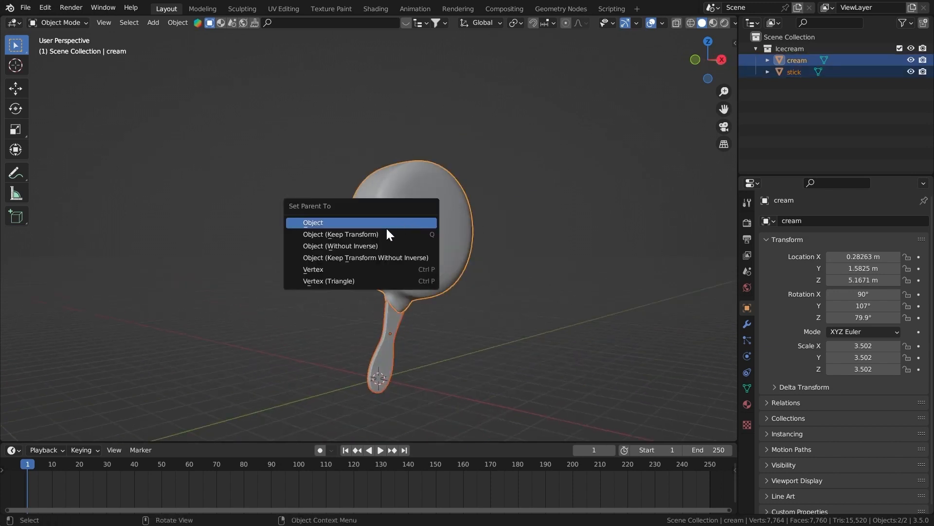
{"action": "left_click", "coordinate": [362, 236]}
{"action": "key", "text": "r"}
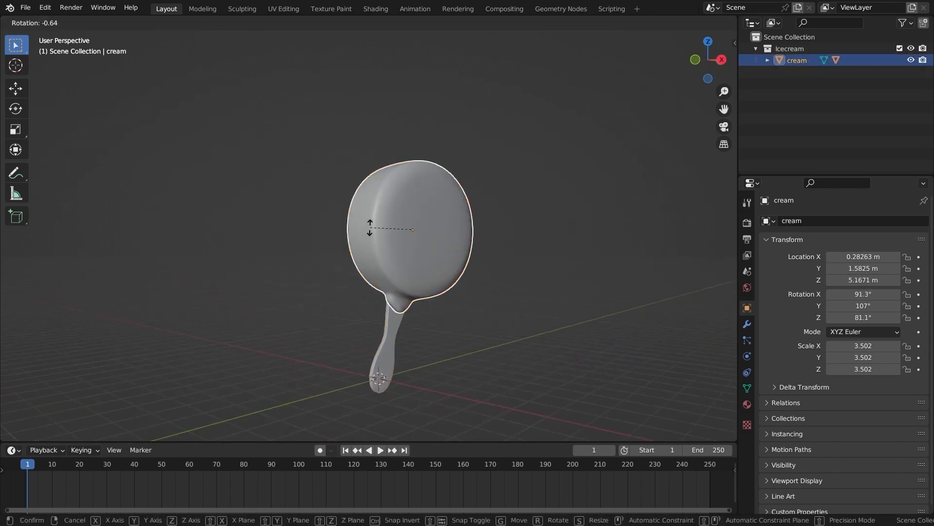
{"action": "key", "text": "r"}
{"action": "key", "text": "Escape"}
Clear the cream object's rotation and turn it upright with a 90° rotation about Y.
{"action": "middle_click_drag", "start_coordinate": [402, 210], "coordinate": [359, 181]}
{"action": "key", "text": "alt+r"}
{"action": "type", "text": "rx90"}
{"action": "key", "text": "Escape"}
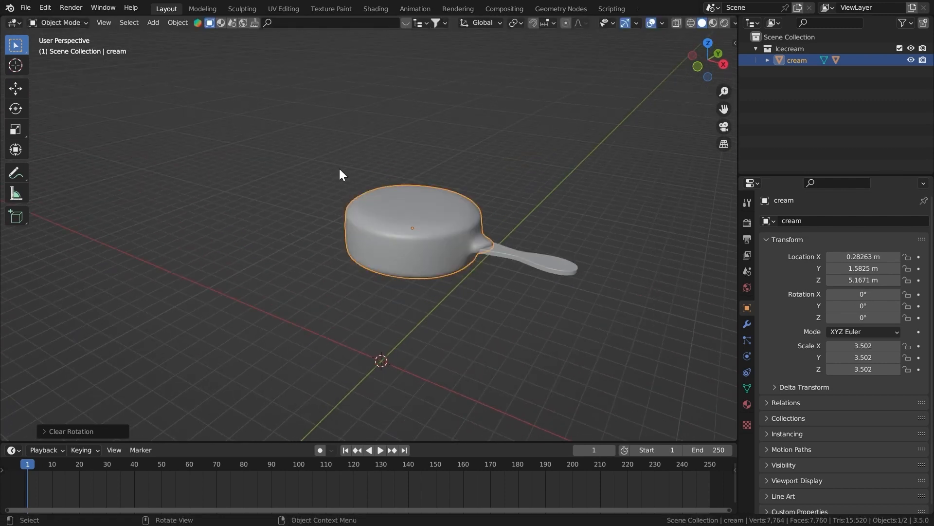
{"action": "key", "text": "ctrl+z"}
Snap the cream object to the 3D cursor, move it 5 m up along Z and deselect it.
{"action": "key", "text": "shift+s"}
{"action": "left_click", "coordinate": [378, 140]}
{"action": "middle_click_drag", "start_coordinate": [378, 139], "coordinate": [322, 148]}
{"action": "type", "text": "gz5"}
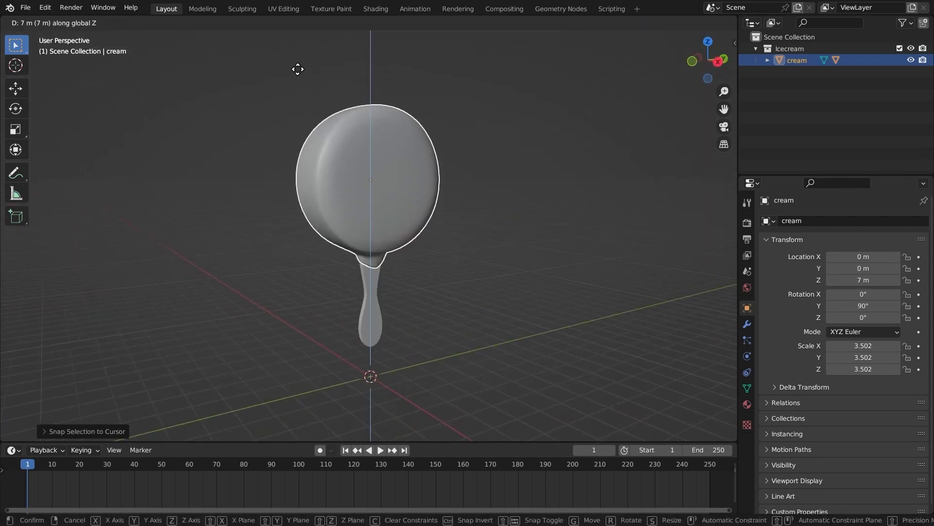
{"action": "key", "text": "Return"}
{"action": "left_click", "coordinate": [263, 167]}
Annotate a wavy cut line across the cream's upper side in the right view, and erase it again.
{"action": "middle_click_drag", "start_coordinate": [263, 167], "coordinate": [593, 134]}
{"action": "left_click", "coordinate": [709, 59]}
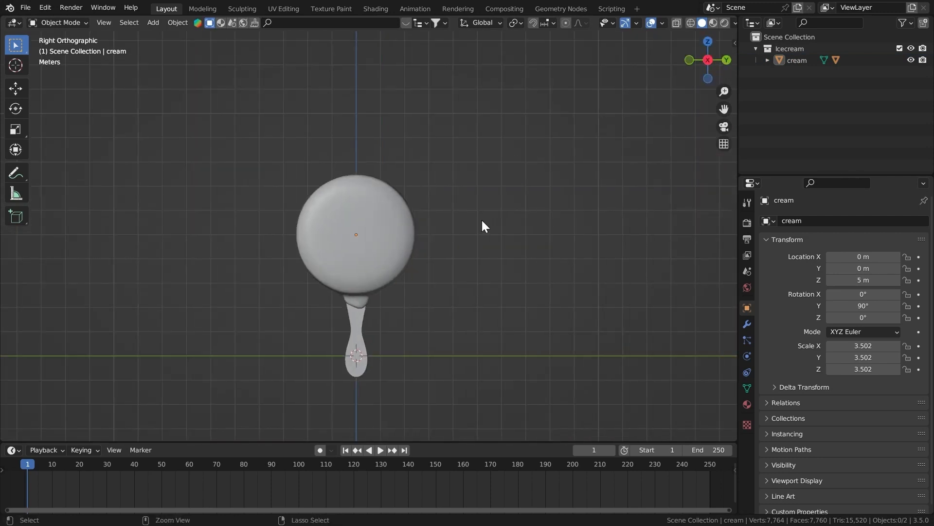
{"action": "scroll", "coordinate": [484, 222], "scroll_direction": "up", "scroll_amount": 5}
{"action": "left_click", "coordinate": [15, 173]}
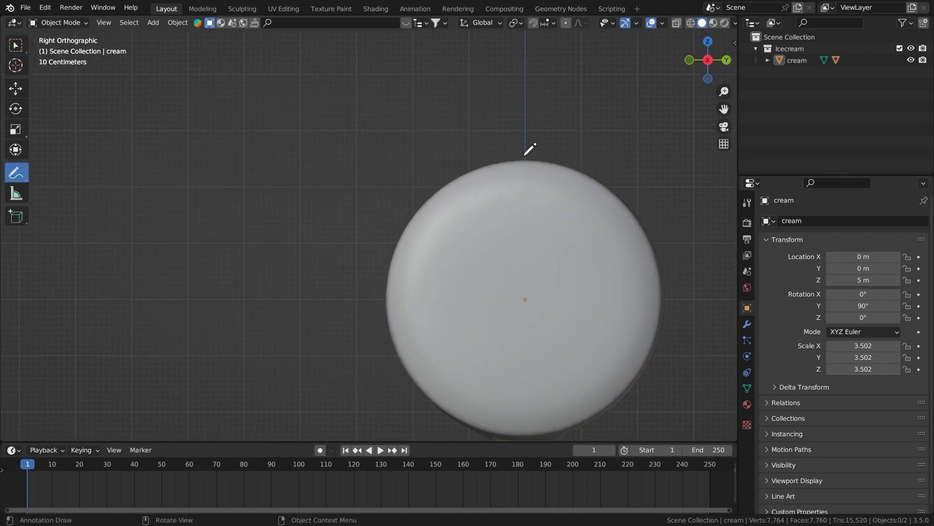
{"action": "left_click_drag", "start_coordinate": [324, 330], "coordinate": [296, 341]}
{"action": "middle_click_drag", "start_coordinate": [357, 241], "coordinate": [356, 190], "text": "shift"}
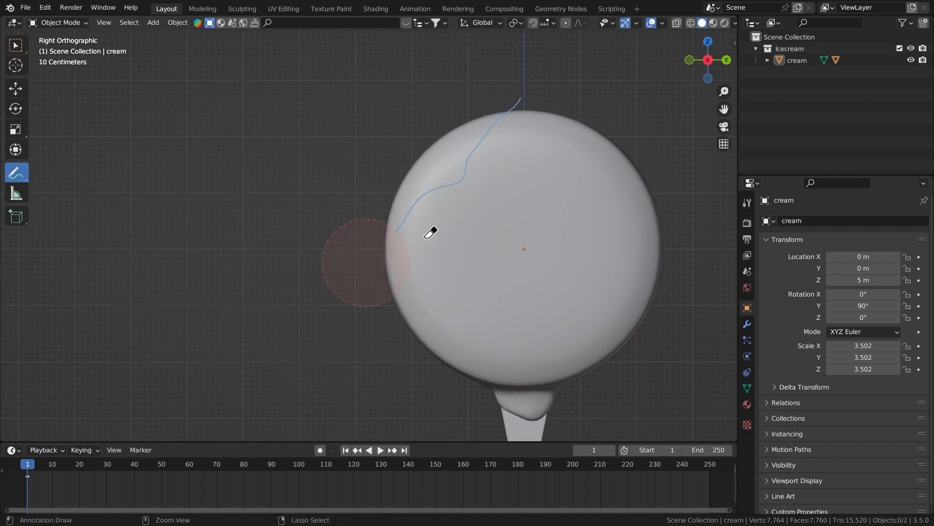
{"action": "left_click", "coordinate": [24, 48]}
Add a plane at the origin and lengthen it along Y by moving the two vertices of one edge.
{"action": "mouse_move", "coordinate": [190, 118]}
{"action": "middle_mouse_down"}
{"action": "mouse_move", "coordinate": [503, 173]}
{"action": "mouse_move", "coordinate": [456, 166]}
{"action": "mouse_move", "coordinate": [447, 189]}
{"action": "mouse_move", "coordinate": [374, 141]}
{"action": "mouse_move", "coordinate": [610, 92]}
{"action": "middle_mouse_up"}
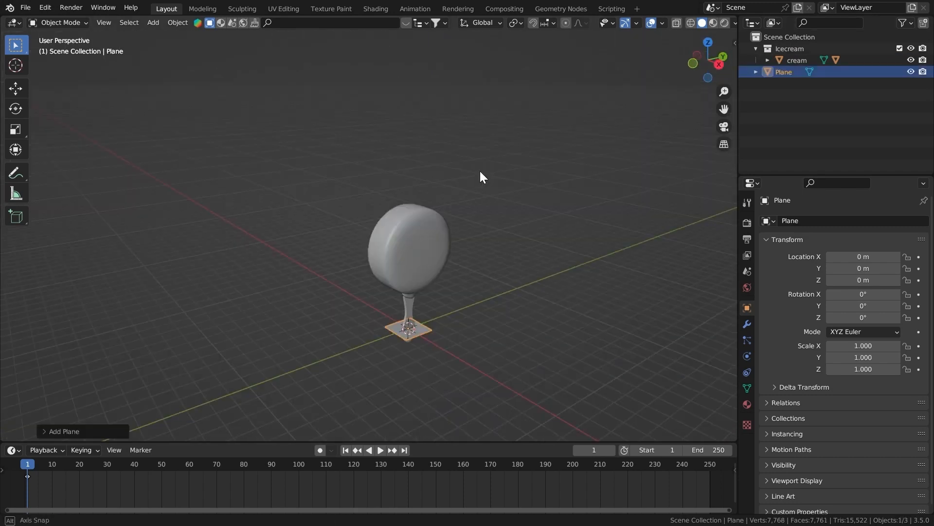
{"action": "scroll", "coordinate": [457, 191], "scroll_direction": "up", "scroll_amount": 5}
{"action": "key", "text": "Tab"}
{"action": "middle_click_drag", "start_coordinate": [500, 224], "coordinate": [409, 175]}
{"action": "left_click_drag", "start_coordinate": [464, 168], "coordinate": [398, 292]}
{"action": "key", "text": "g"}
{"action": "left_click", "coordinate": [438, 209]}
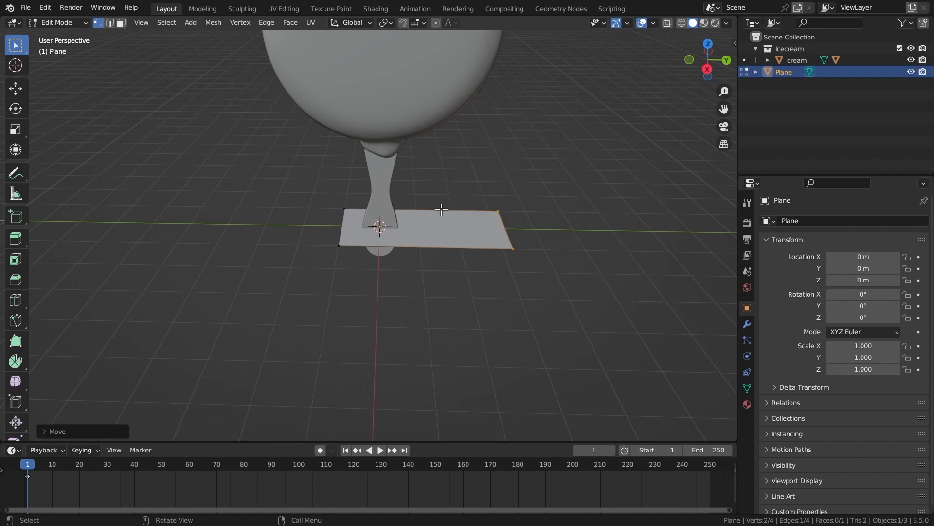
Add a loop cut across the middle of the plane and subdivide the whole plane three times.
{"action": "key", "text": "ctrl+r"}
{"action": "left_click", "coordinate": [427, 222]}
{"action": "left_click", "coordinate": [427, 222]}
{"action": "key", "text": "a"}
{"action": "right_click", "coordinate": [421, 213]}
{"action": "left_click", "coordinate": [386, 228]}
{"action": "middle_click_drag", "start_coordinate": [430, 230], "coordinate": [440, 223]}
{"action": "key", "text": "shift+r"}
{"action": "key", "text": "shift+r"}
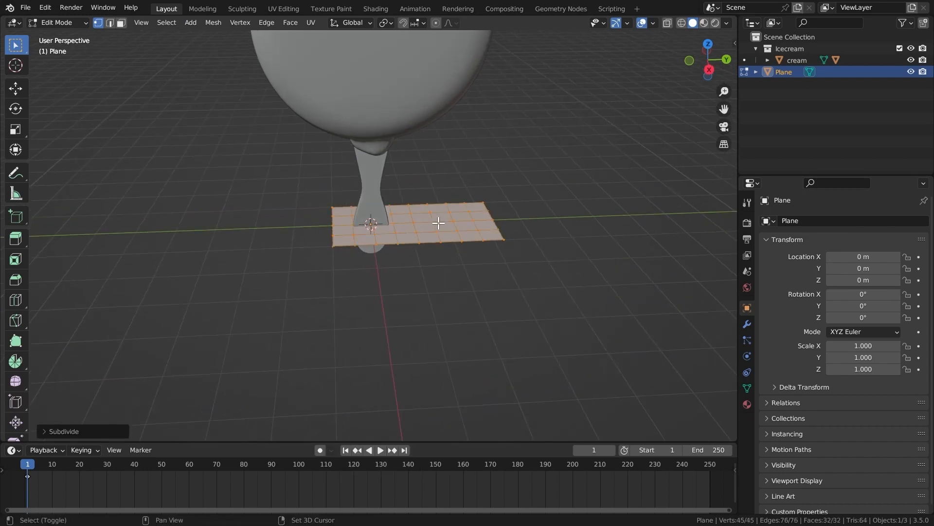
{"action": "key", "text": "Tab"}
Raise the plane to the cream in the right view and tilt it about 43° around X, crossing the cream's upper side.
{"action": "scroll", "coordinate": [437, 221], "scroll_direction": "up", "scroll_amount": 7, "text": "shift"}
{"action": "left_click", "coordinate": [710, 67]}
{"action": "middle_click_drag", "start_coordinate": [617, 124], "coordinate": [573, 191], "text": "shift"}
{"action": "scroll", "coordinate": [573, 191], "scroll_direction": "down", "scroll_amount": 2}
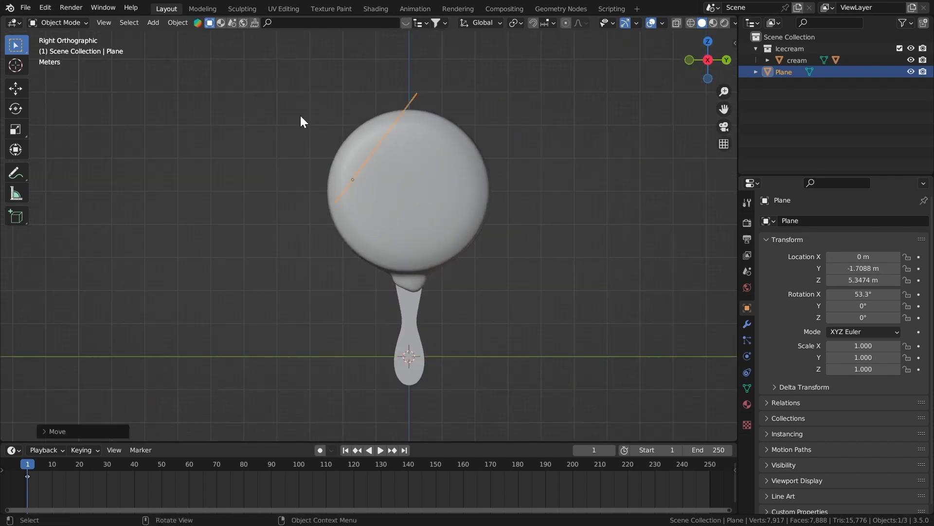
{"action": "key", "text": "r"}
{"action": "left_click", "coordinate": [285, 80]}
{"action": "key", "text": "g"}
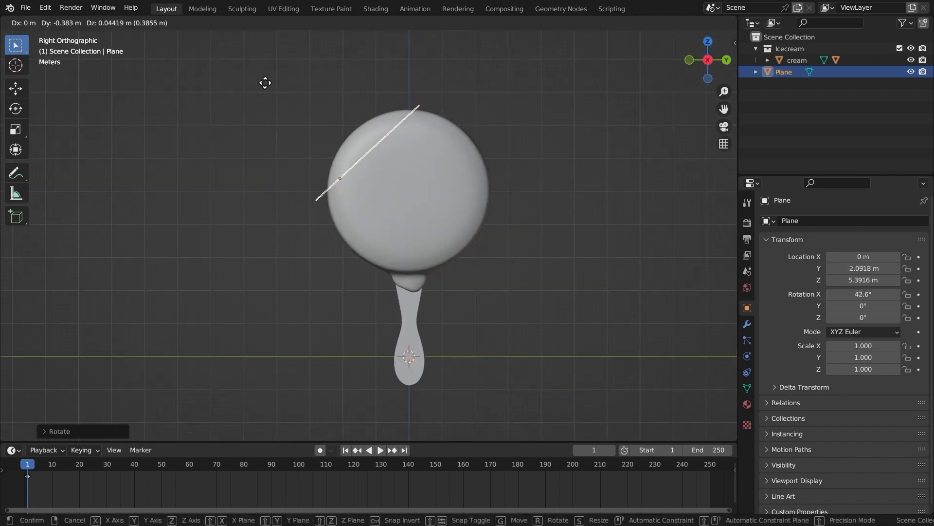
{"action": "left_click", "coordinate": [264, 83]}
Fine-tune the plane's tilt to about 44° around X and scale it up slightly.
{"action": "middle_click_drag", "start_coordinate": [287, 114], "coordinate": [294, 53], "text": "ctrl"}
{"action": "middle_click_drag", "start_coordinate": [296, 30], "coordinate": [320, 147], "text": "shift"}
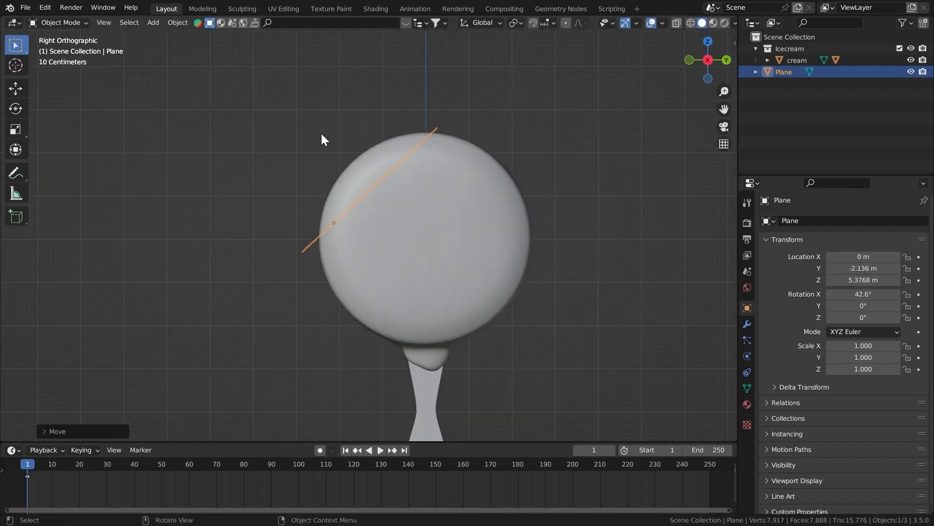
{"action": "key", "text": "s"}
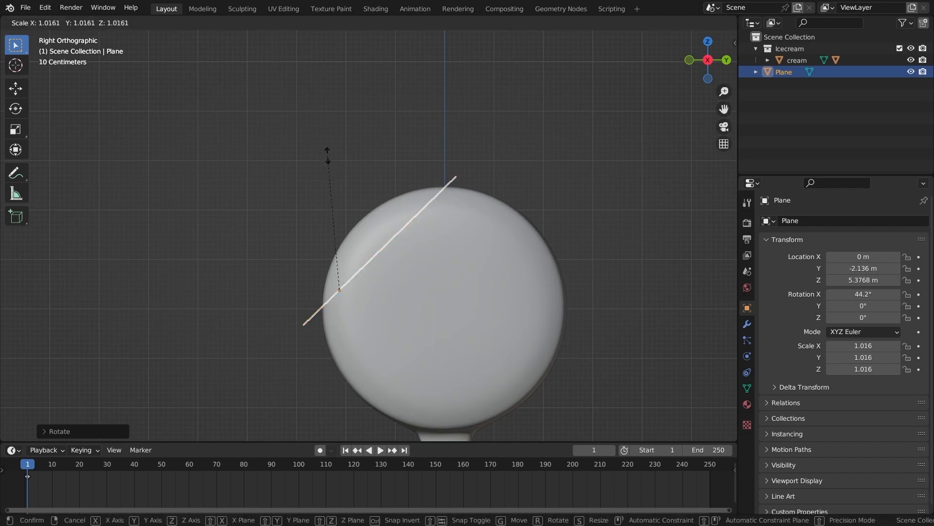
{"action": "left_click", "coordinate": [329, 141]}
Add a Displace modifier to the plane and create a new texture for it.
{"action": "middle_click_drag", "start_coordinate": [329, 153], "coordinate": [359, 174]}
{"action": "left_click", "coordinate": [747, 324]}
{"action": "left_click", "coordinate": [788, 220]}
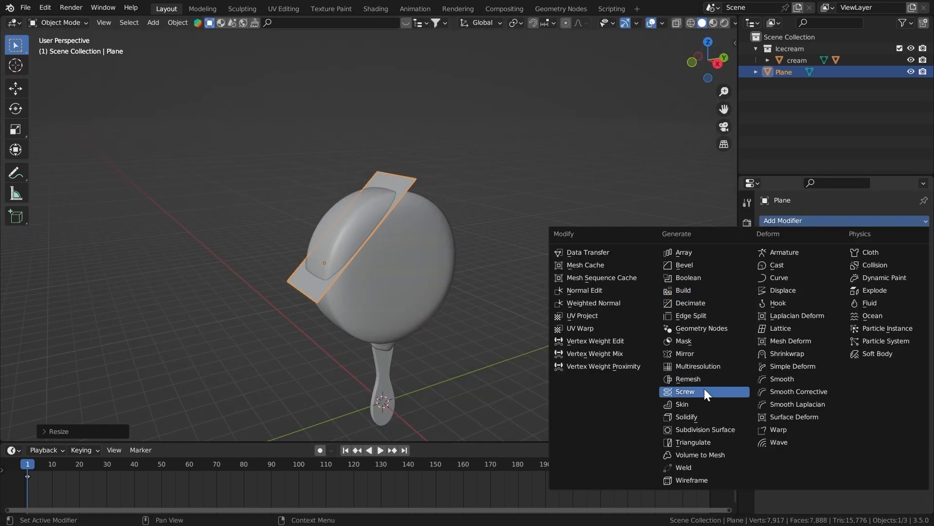
{"action": "left_click", "coordinate": [781, 291]}
{"action": "left_click", "coordinate": [841, 257]}
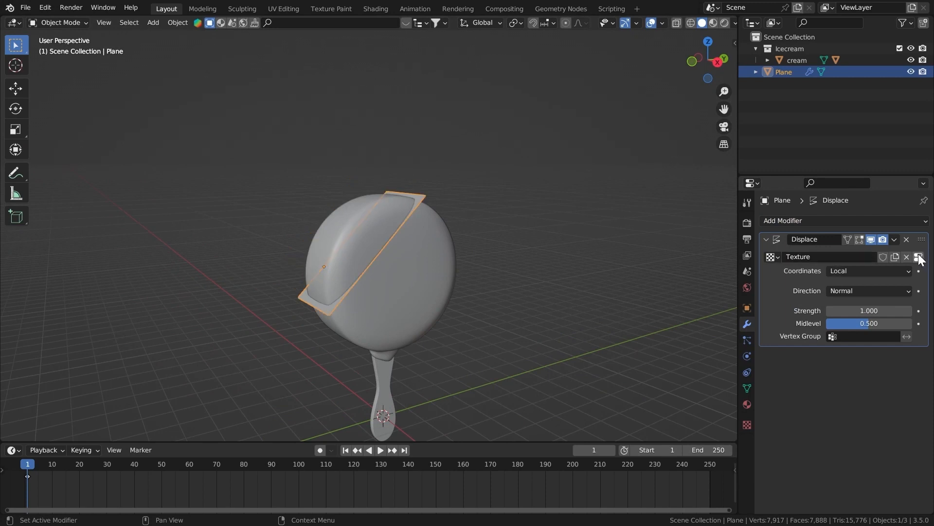
Set the displacement texture's type to Clouds and adjust its depth and size with the plane isolated.
{"action": "left_click", "coordinate": [919, 257]}
{"action": "left_click", "coordinate": [831, 255]}
{"action": "left_click", "coordinate": [831, 234]}
{"action": "key", "text": "KP_Divide"}
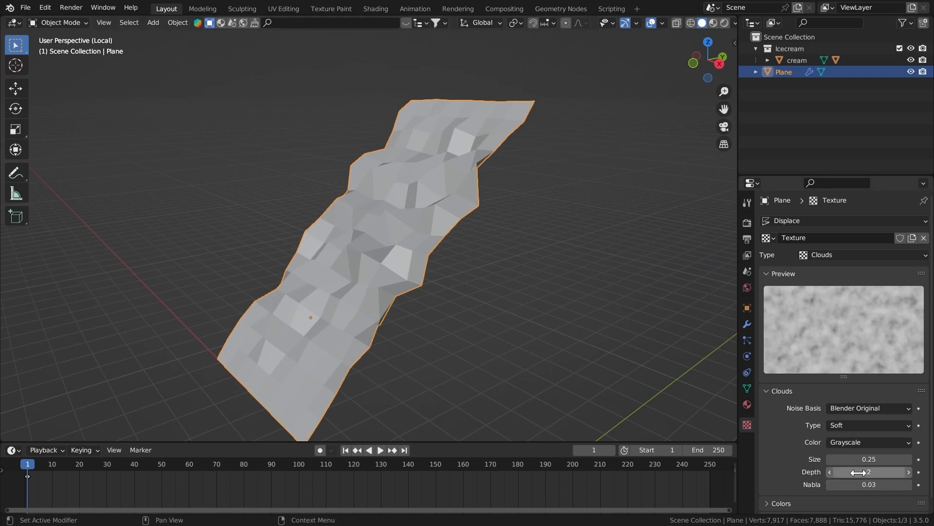
{"action": "left_click_drag", "start_coordinate": [862, 473], "coordinate": [862, 458]}
Add a level 1 Subdivision modifier to the plane and place it above the Displace modifier.
{"action": "left_click", "coordinate": [748, 325]}
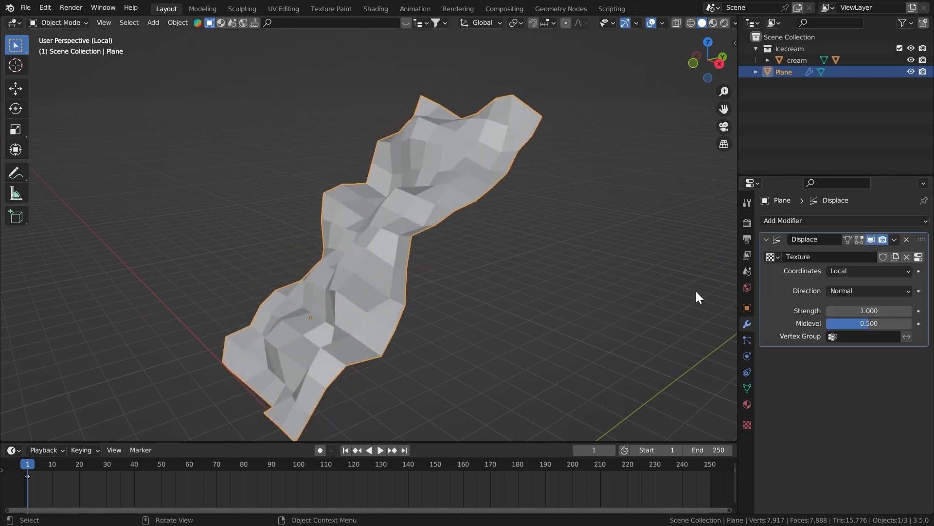
{"action": "key", "text": "ctrl+1"}
{"action": "middle_click_drag", "start_coordinate": [435, 169], "coordinate": [550, 208]}
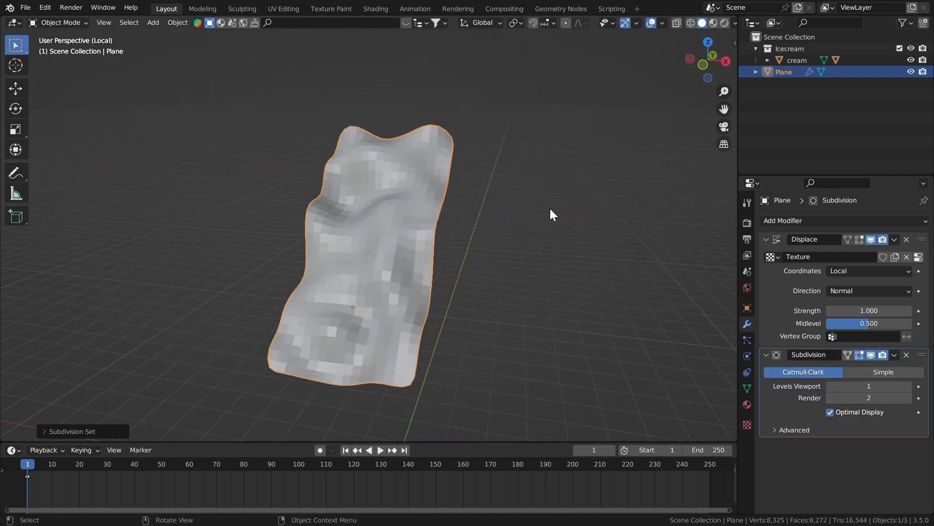
{"action": "left_click_drag", "start_coordinate": [921, 354], "coordinate": [922, 236]}
{"action": "middle_click_drag", "start_coordinate": [452, 209], "coordinate": [481, 207]}
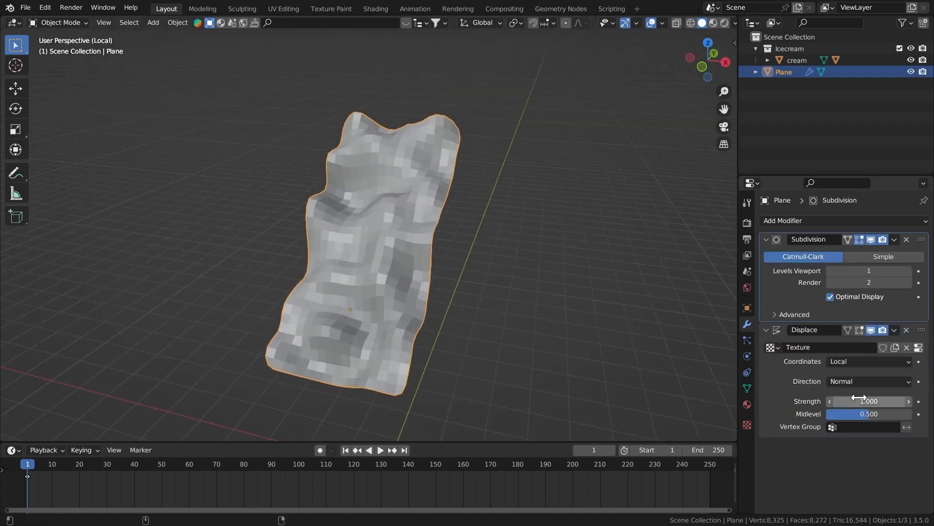
Lower the Displace modifier's strength, shade the plane smooth and bring the whole scene back into view.
{"action": "left_click_drag", "start_coordinate": [855, 399], "coordinate": [835, 397]}
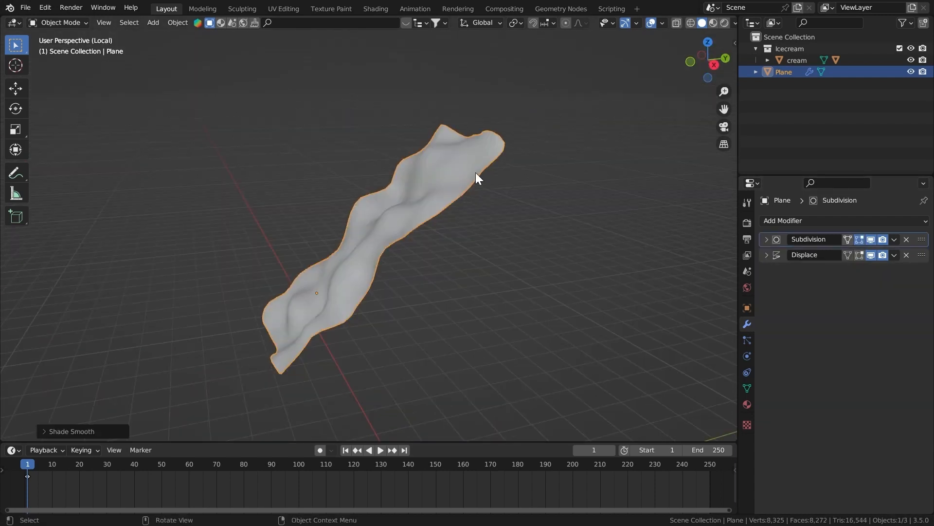
{"action": "key", "text": "KP_Divide"}
{"action": "middle_click_drag", "start_coordinate": [480, 180], "coordinate": [529, 128]}
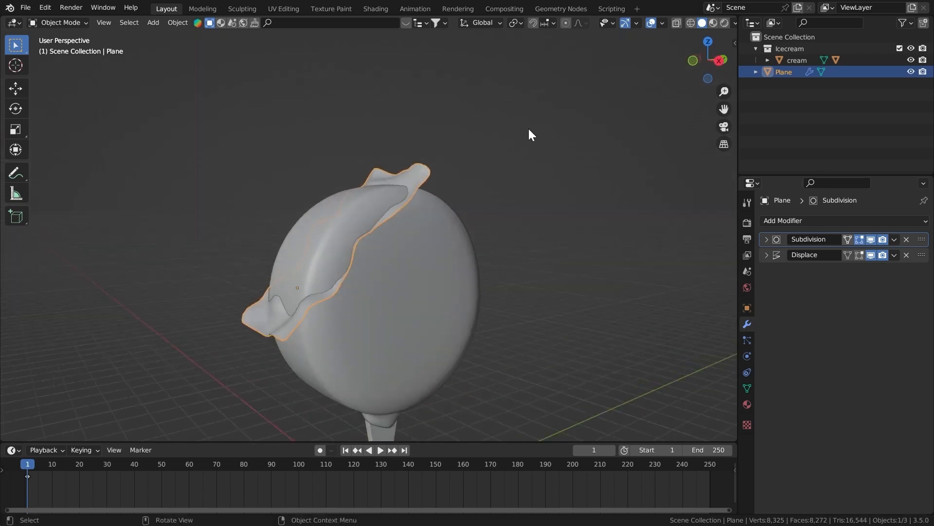
Extend the plane's mesh beyond the cream's edges using X-ray, with the Displace strength at 0.270.
{"action": "left_click", "coordinate": [725, 62]}
{"action": "key", "text": "Tab"}
{"action": "key", "text": "alt+z"}
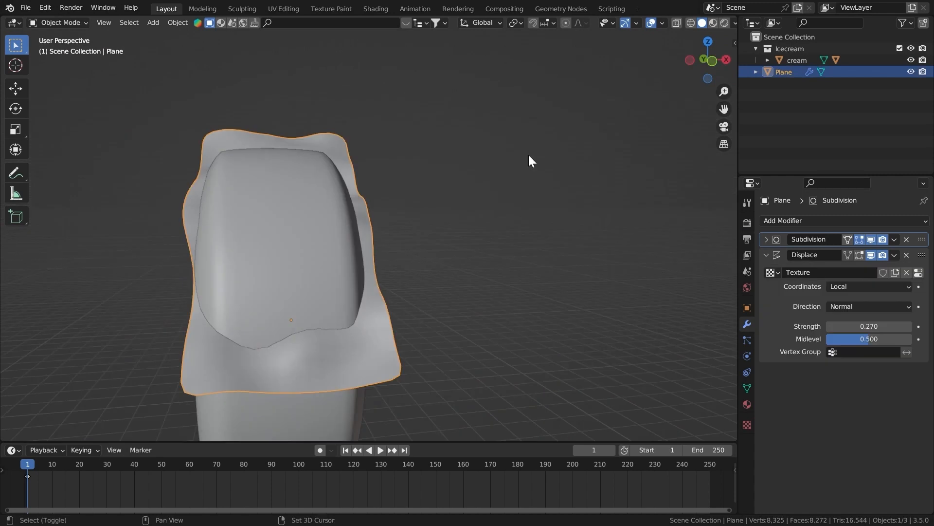
Apply the Subdivision and Displace modifiers on the plane.
{"action": "middle_click_drag", "start_coordinate": [528, 155], "coordinate": [444, 144]}
{"action": "key", "text": "ctrl+a"}
{"action": "key", "text": "ctrl+a"}
{"action": "middle_click_drag", "start_coordinate": [486, 194], "coordinate": [572, 202]}
Duplicate the cream object and leave the copy in its original place.
{"action": "left_click", "coordinate": [477, 215]}
{"action": "left_click", "coordinate": [793, 221]}
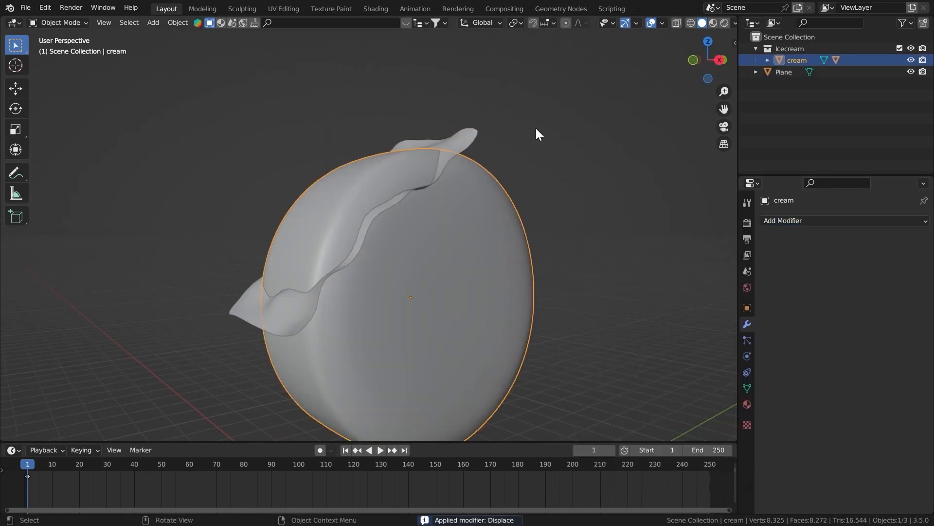
{"action": "middle_click_drag", "start_coordinate": [536, 127], "coordinate": [545, 207], "text": "ctrl"}
{"action": "middle_click_drag", "start_coordinate": [550, 212], "coordinate": [564, 162], "text": "ctrl"}
{"action": "key", "text": "shift+d"}
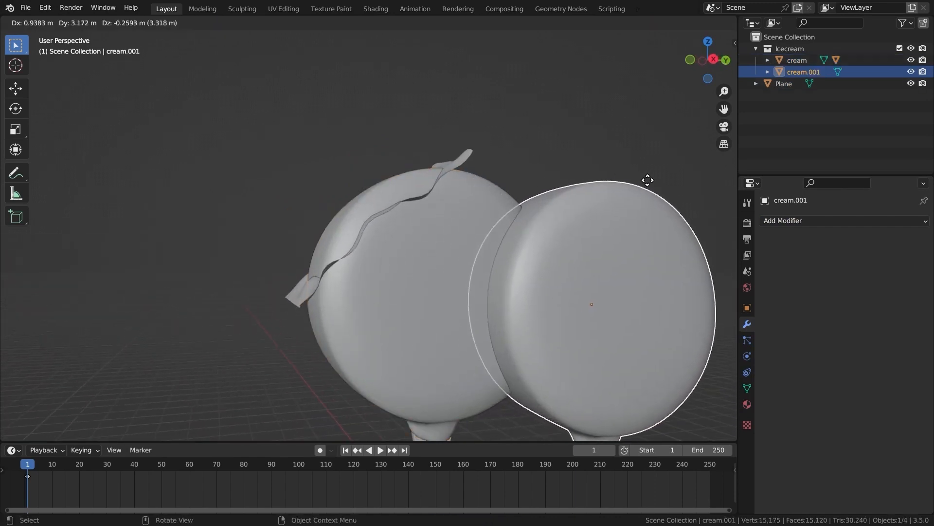
{"action": "right_click", "coordinate": [817, 191]}
Add a Difference Boolean modifier to the cream copy with the plane as its cutting object.
{"action": "left_click", "coordinate": [818, 221]}
{"action": "left_click", "coordinate": [681, 273]}
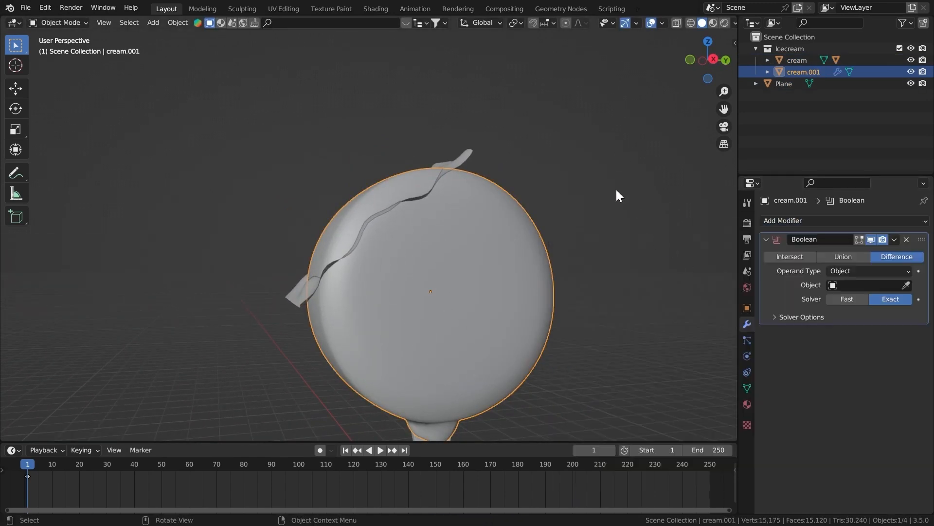
{"action": "left_click", "coordinate": [903, 288]}
{"action": "left_click", "coordinate": [465, 156]}
Isolate the cut cream copy and shade it smooth.
{"action": "mouse_move", "coordinate": [465, 156]}
{"action": "middle_mouse_down"}
{"action": "mouse_move", "coordinate": [595, 147]}
{"action": "mouse_move", "coordinate": [465, 141]}
{"action": "middle_mouse_up"}
{"action": "key", "text": "KP_Divide"}
{"action": "mouse_move", "coordinate": [343, 127]}
{"action": "middle_mouse_down"}
{"action": "mouse_move", "coordinate": [350, 146]}
{"action": "mouse_move", "coordinate": [321, 131]}
{"action": "mouse_move", "coordinate": [377, 182]}
{"action": "middle_mouse_up"}
{"action": "right_click", "coordinate": [348, 118]}
{"action": "left_click", "coordinate": [312, 128]}
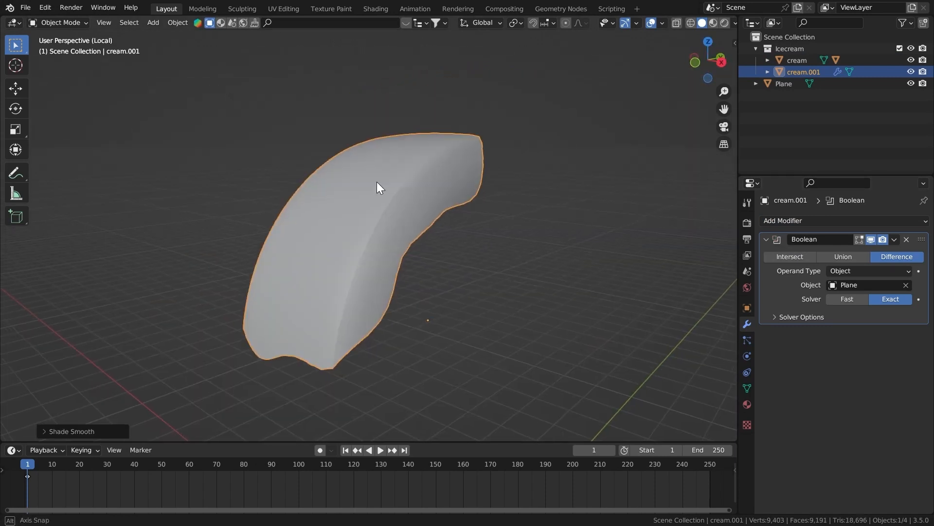
Add a Subdivision Surface modifier above the Boolean on the cream copy and apply it.
{"action": "left_click", "coordinate": [871, 238]}
{"action": "left_click", "coordinate": [767, 239]}
{"action": "left_click", "coordinate": [769, 221]}
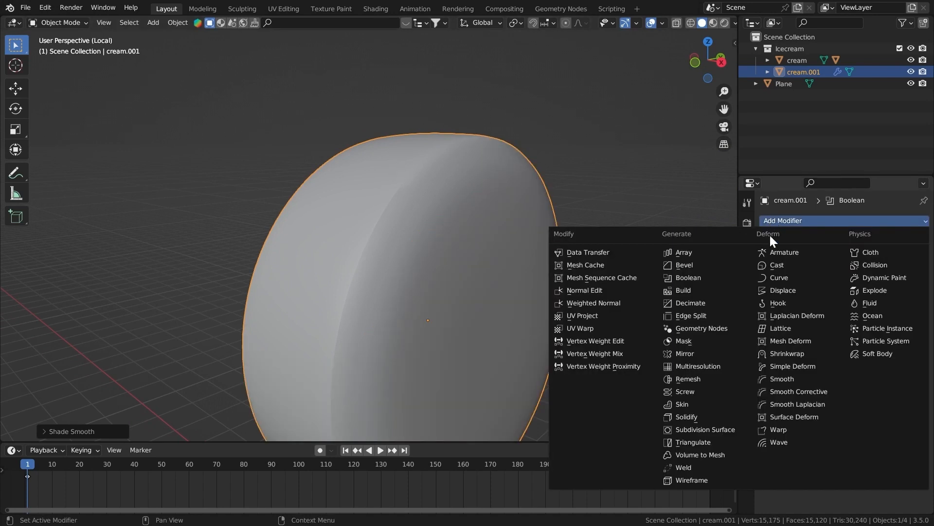
{"action": "left_click", "coordinate": [711, 429]}
{"action": "left_click", "coordinate": [767, 240]}
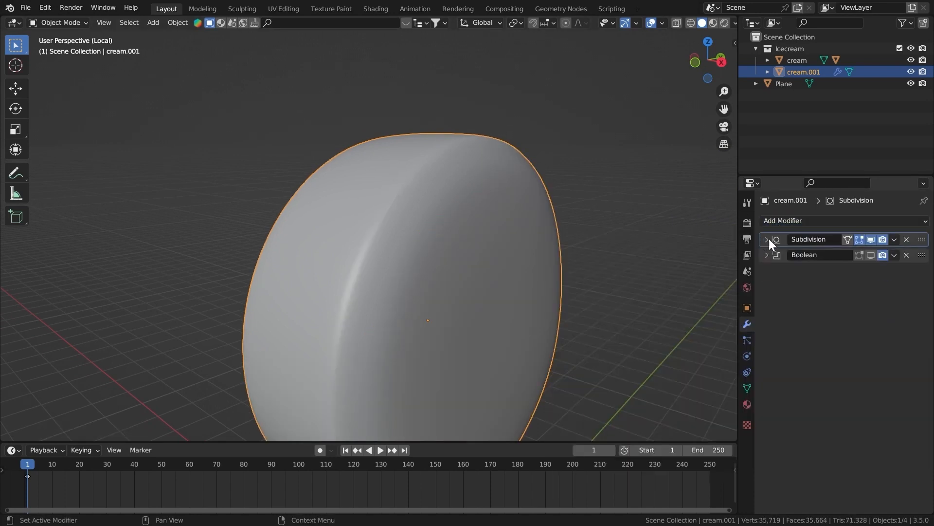
{"action": "key", "text": "ctrl+a"}
Leave the isolated view, duplicate the cut cream copy in place, and set the duplicate's Boolean solver to Fast.
{"action": "key", "text": "KP_Divide"}
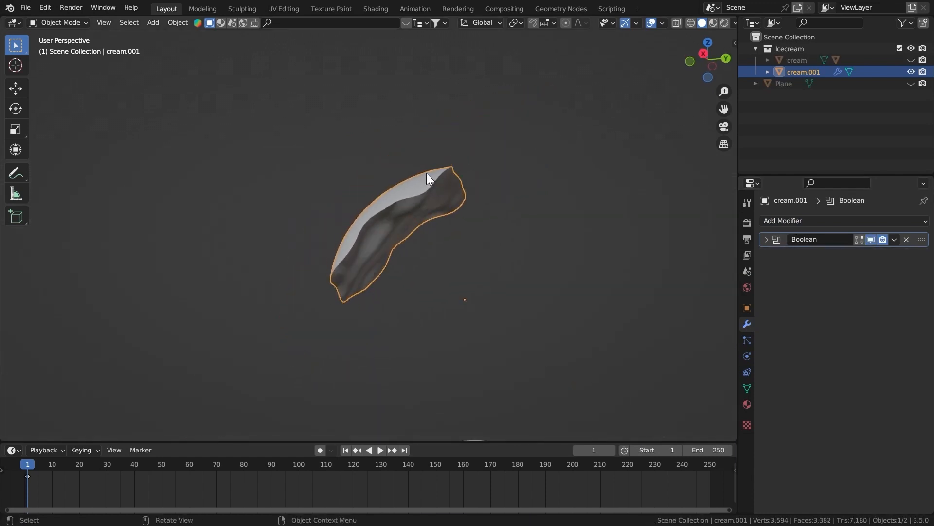
{"action": "middle_click_drag", "start_coordinate": [423, 164], "coordinate": [442, 156]}
{"action": "key", "text": "shift+d"}
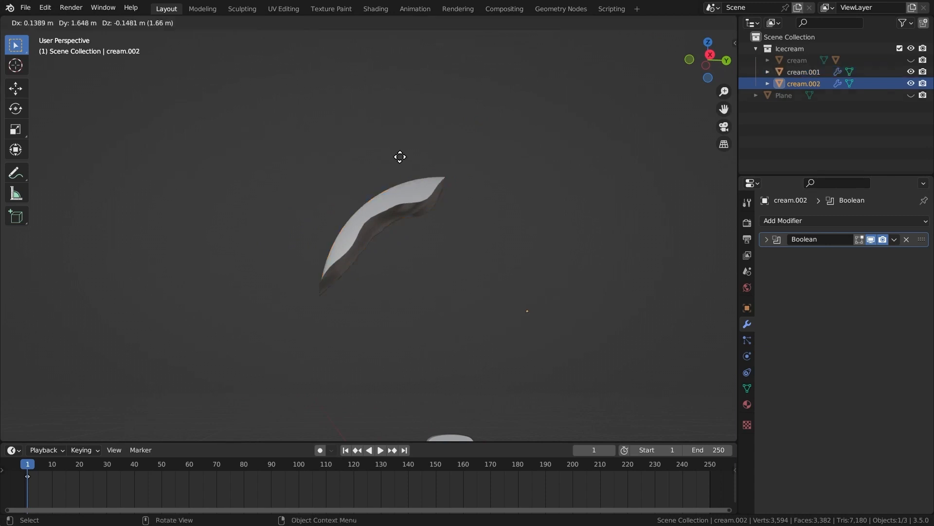
{"action": "right_click", "coordinate": [400, 156]}
{"action": "left_click", "coordinate": [766, 240]}
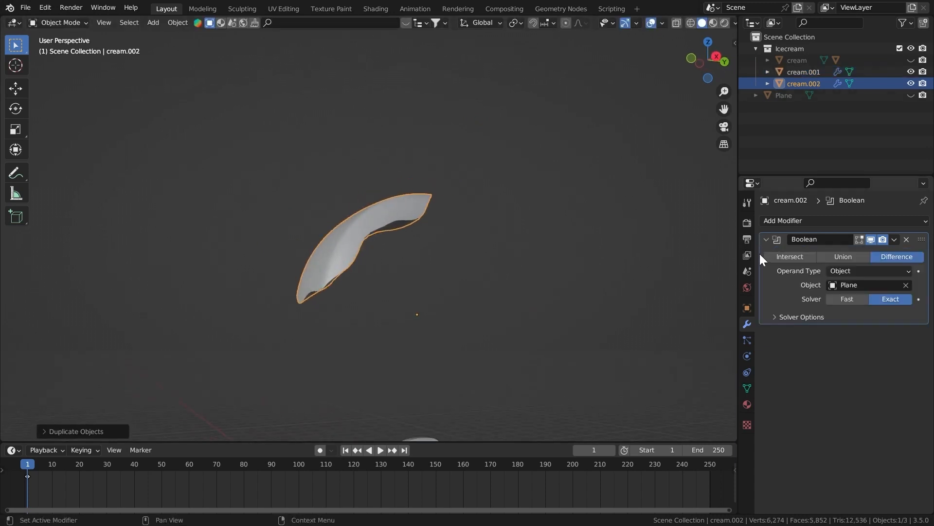
{"action": "left_click", "coordinate": [845, 300]}
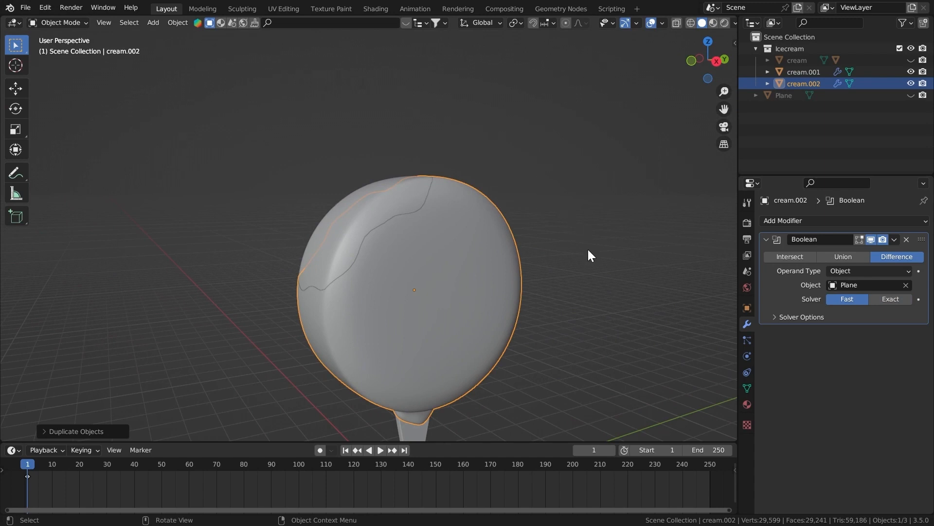
Apply the Boolean modifiers on both cream copies, cream.002 and cream.001.
{"action": "key", "text": "ctrl+a"}
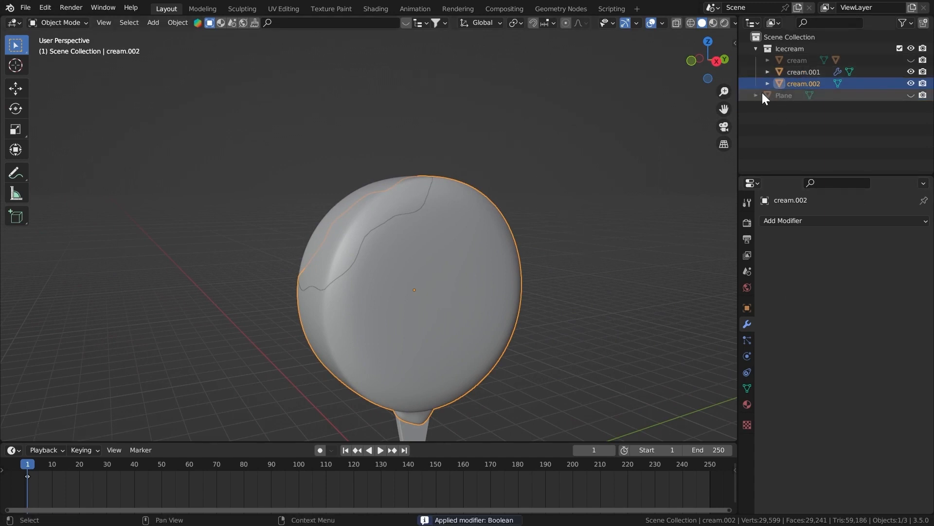
{"action": "left_click", "coordinate": [800, 72]}
{"action": "key", "text": "ctrl+a"}
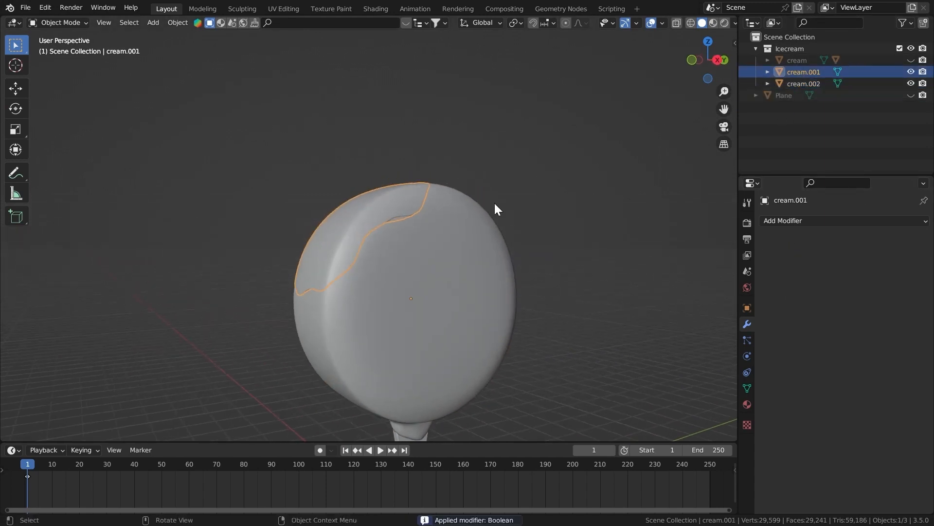
Check that the small and large cream pieces are separate by trial-moving each one and cancelling the moves.
{"action": "key", "text": "g"}
{"action": "right_click", "coordinate": [413, 183]}
{"action": "left_click", "coordinate": [413, 183]}
{"action": "key", "text": "g"}
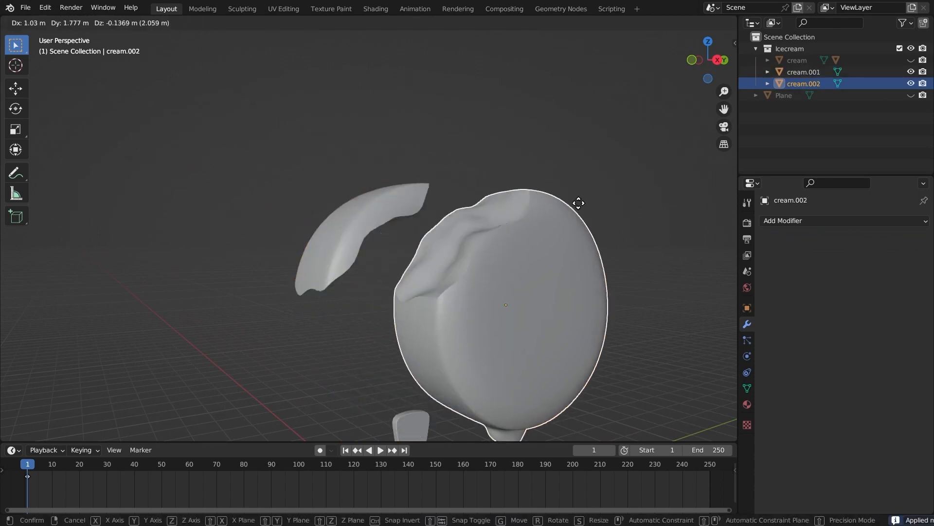
{"action": "right_click", "coordinate": [614, 199]}
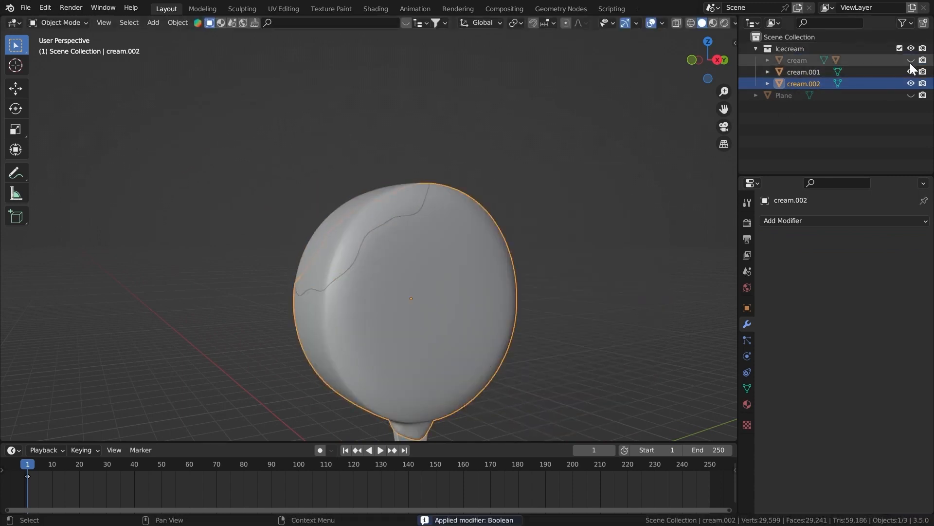
Unhide the original uncut cream object and trial-move it, cancelling the move.
{"action": "left_click", "coordinate": [911, 62]}
{"action": "left_click", "coordinate": [448, 200]}
{"action": "key", "text": "g"}
{"action": "right_click", "coordinate": [584, 131]}
Measure the ice cream bar's overall height in the right orthographic view, then discard the measurement.
{"action": "scroll", "coordinate": [584, 129], "scroll_direction": "down", "scroll_amount": 4}
{"action": "middle_click_drag", "start_coordinate": [579, 122], "coordinate": [564, 180]}
{"action": "left_click", "coordinate": [564, 180]}
{"action": "left_click", "coordinate": [712, 60]}
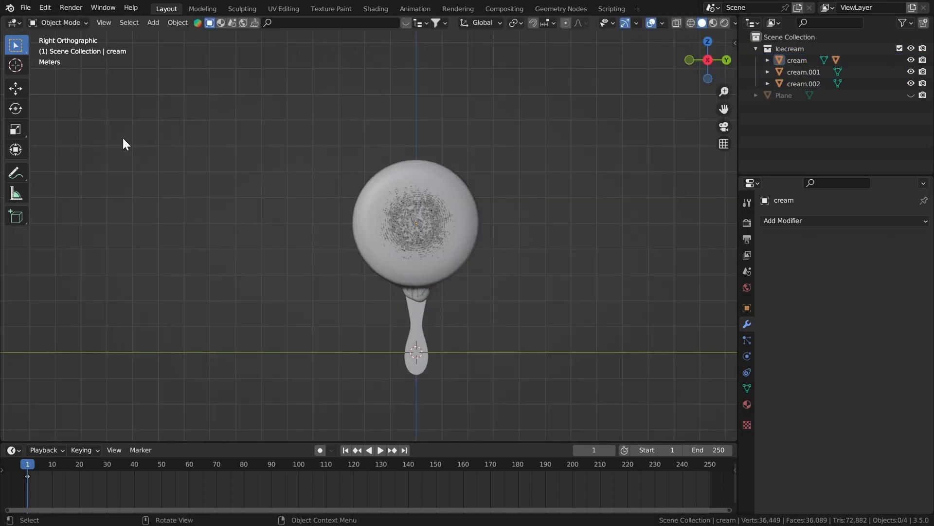
{"action": "left_click", "coordinate": [15, 195]}
{"action": "middle_click_drag", "start_coordinate": [251, 261], "coordinate": [296, 247], "text": "shift"}
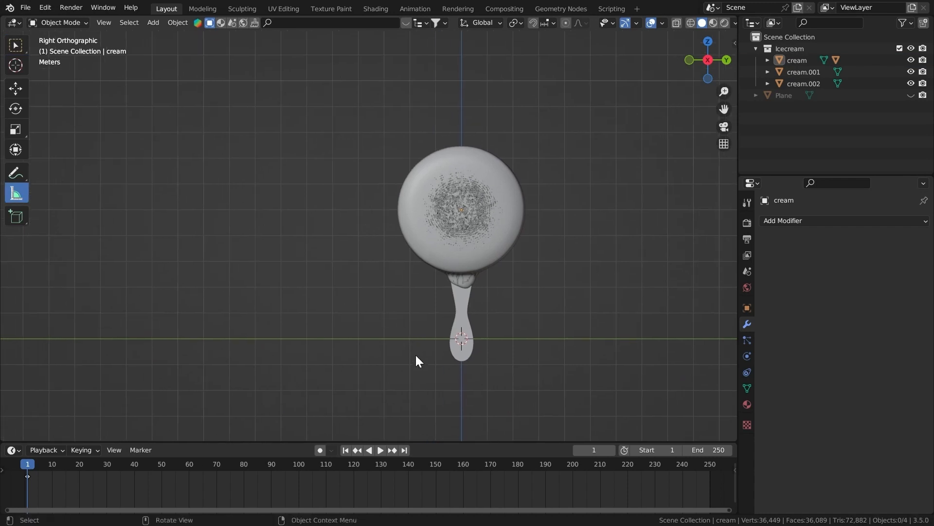
{"action": "left_click_drag", "start_coordinate": [410, 364], "coordinate": [408, 147]}
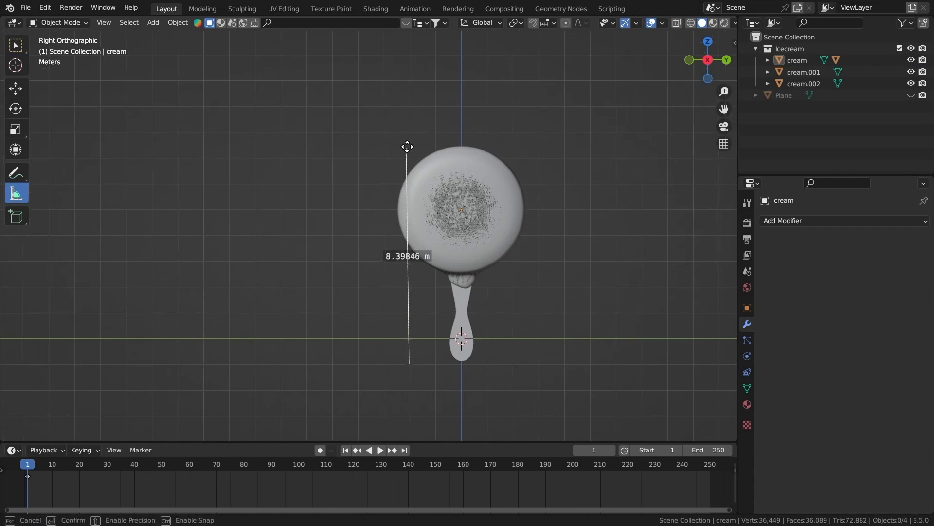
{"action": "key", "text": "Escape"}
{"action": "left_click", "coordinate": [22, 45]}
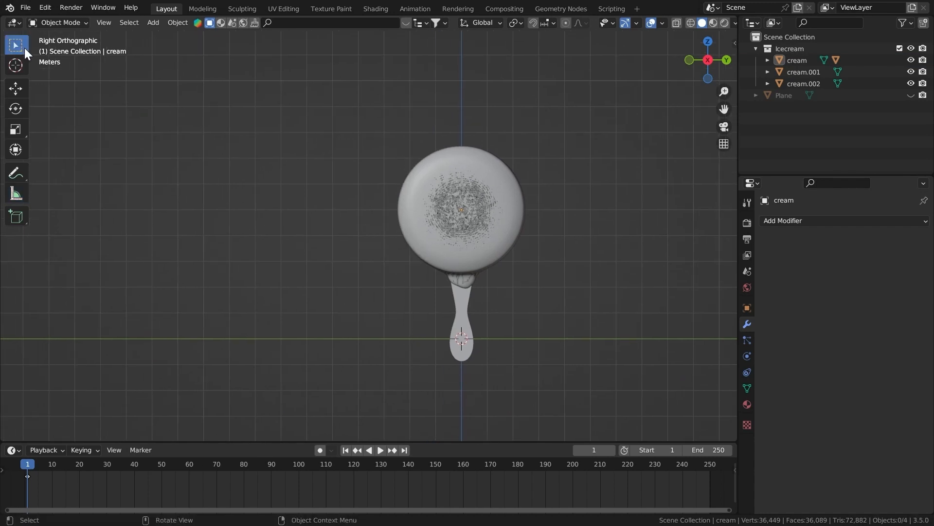
Rename the original uncut cream object to "cream main".
{"action": "middle_click_drag", "start_coordinate": [59, 78], "coordinate": [271, 133]}
{"action": "scroll", "coordinate": [271, 133], "scroll_direction": "up", "scroll_amount": 3}
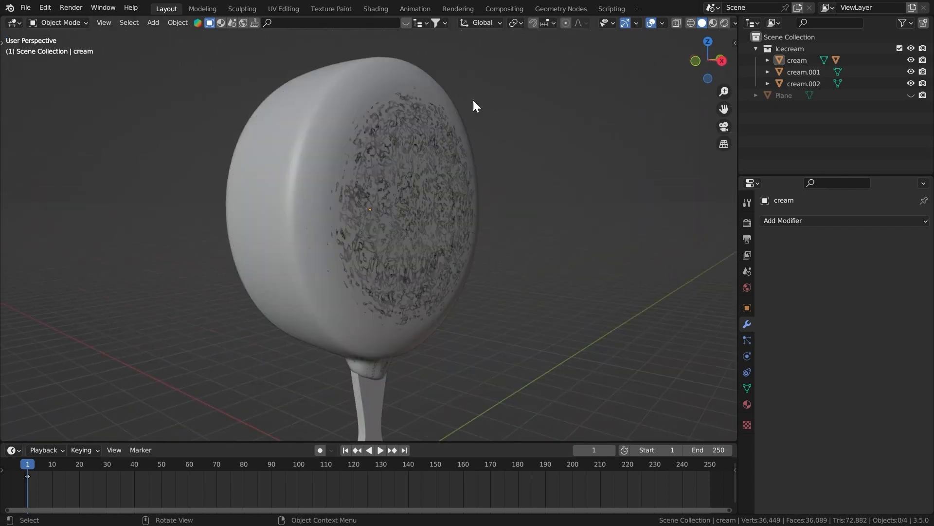
{"action": "left_click", "coordinate": [801, 60]}
{"action": "double_click", "coordinate": [801, 60]}
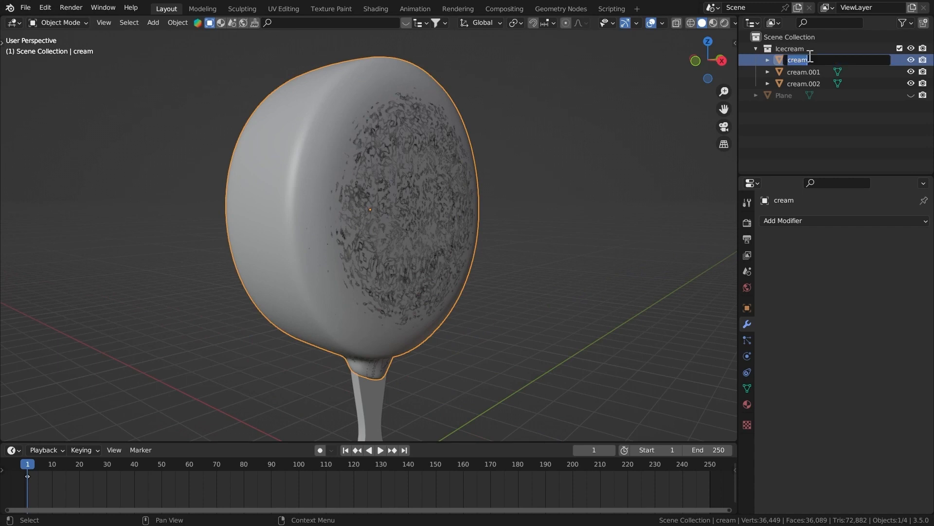
{"action": "key", "text": "Return"}
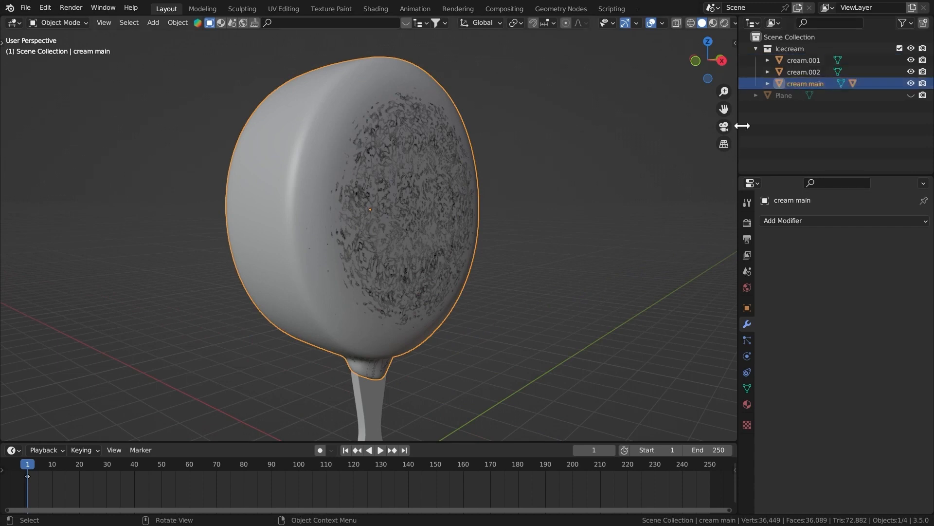
Rename cream.001 to "small cut" and move it into a new collection named "cells".
{"action": "left_click", "coordinate": [804, 60]}
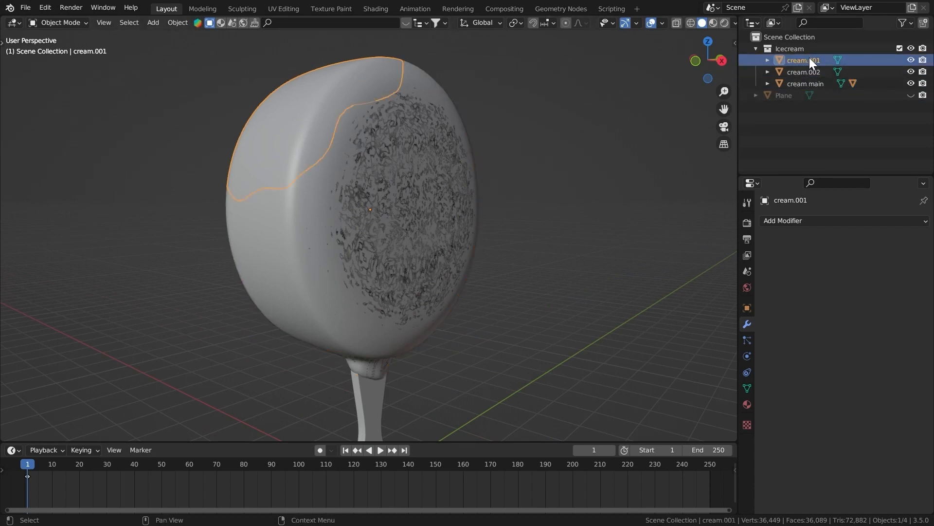
{"action": "double_click", "coordinate": [810, 58]}
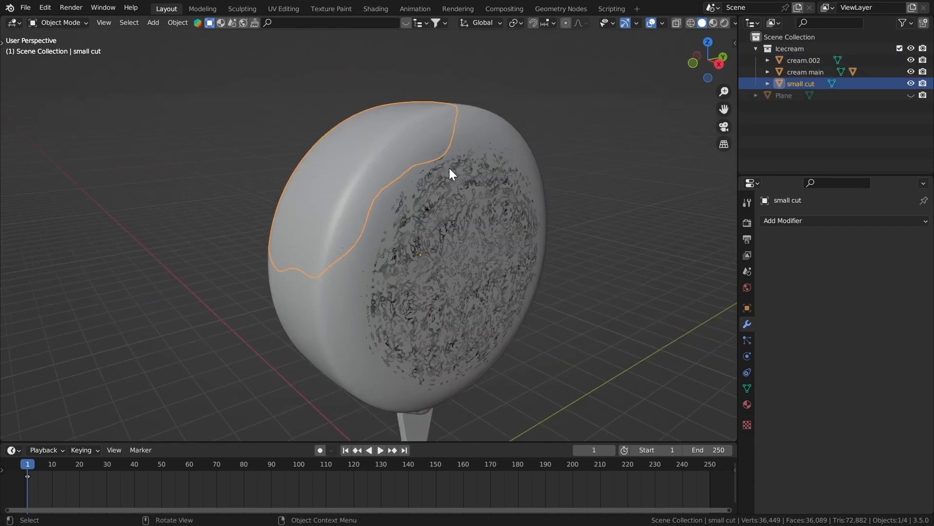
{"action": "key", "text": "m"}
{"action": "left_click", "coordinate": [393, 145]}
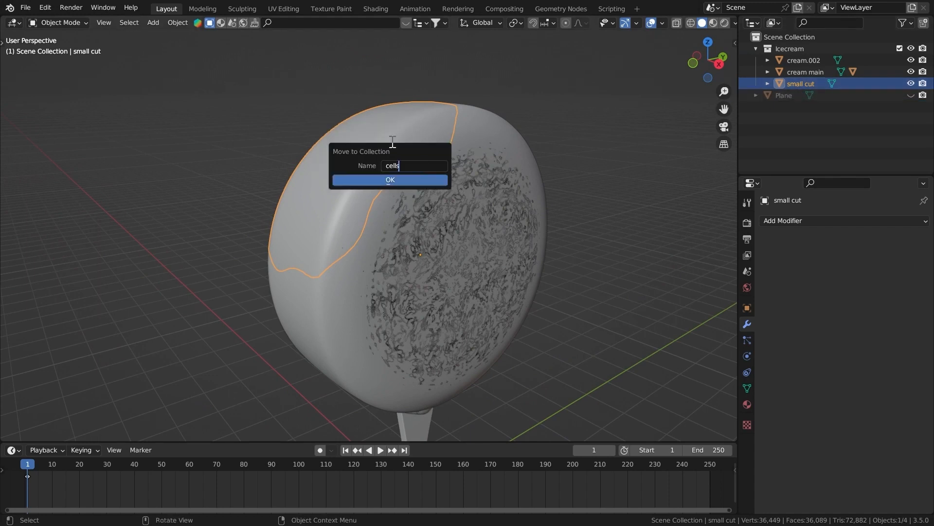
{"action": "key", "text": "Return"}
Unhide the wavy cutting plane and delete it from the scene.
{"action": "left_click", "coordinate": [786, 95]}
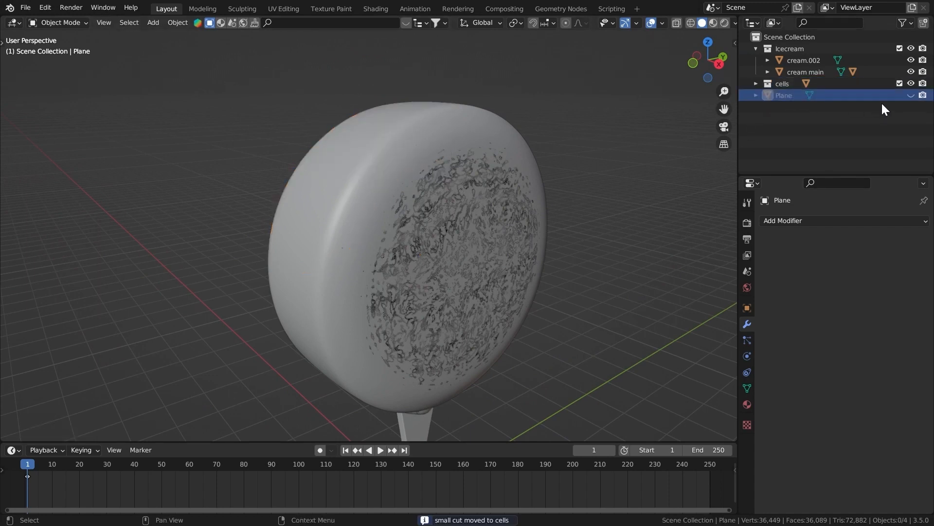
{"action": "left_click", "coordinate": [910, 95]}
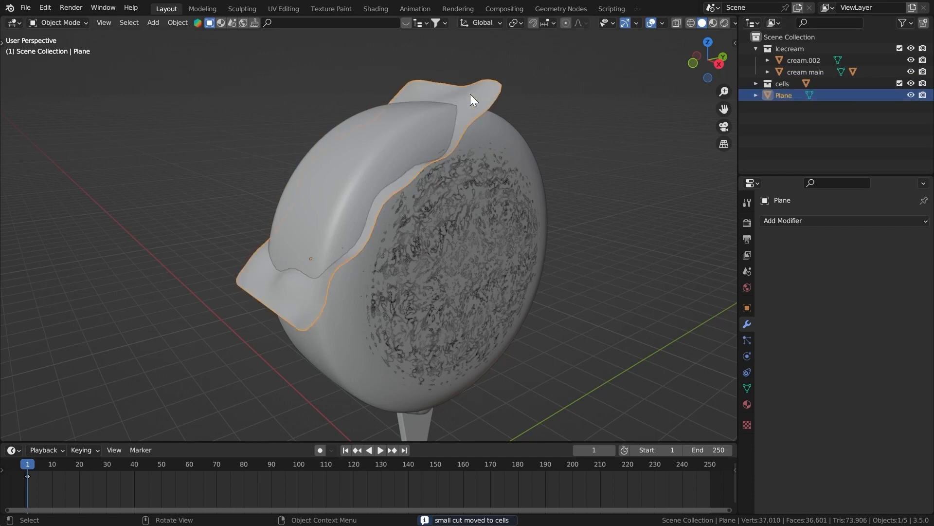
{"action": "key", "text": "Delete"}
Trial-move cream main to inspect the cut pieces behind it, cancelling the move.
{"action": "left_click", "coordinate": [470, 95]}
{"action": "key", "text": "g"}
{"action": "key", "text": "Escape"}
{"action": "key", "text": "g"}
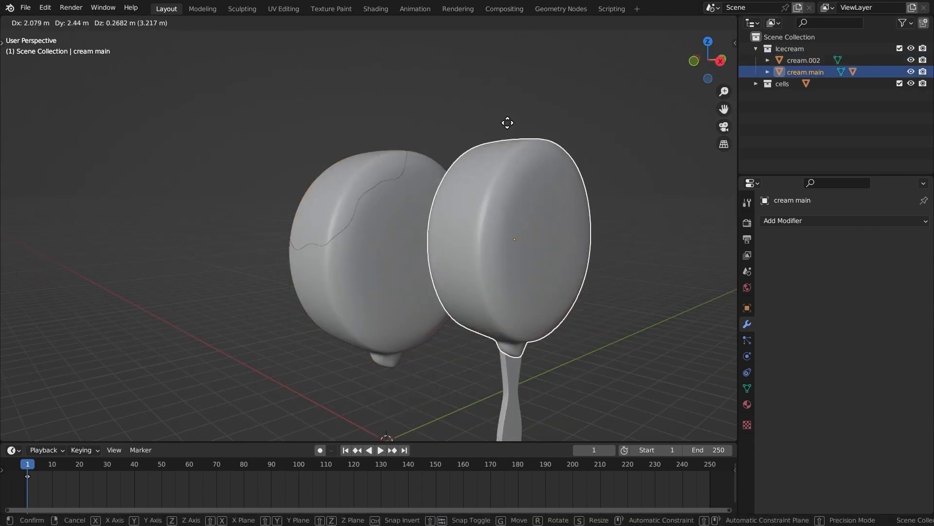
{"action": "key", "text": "Escape"}
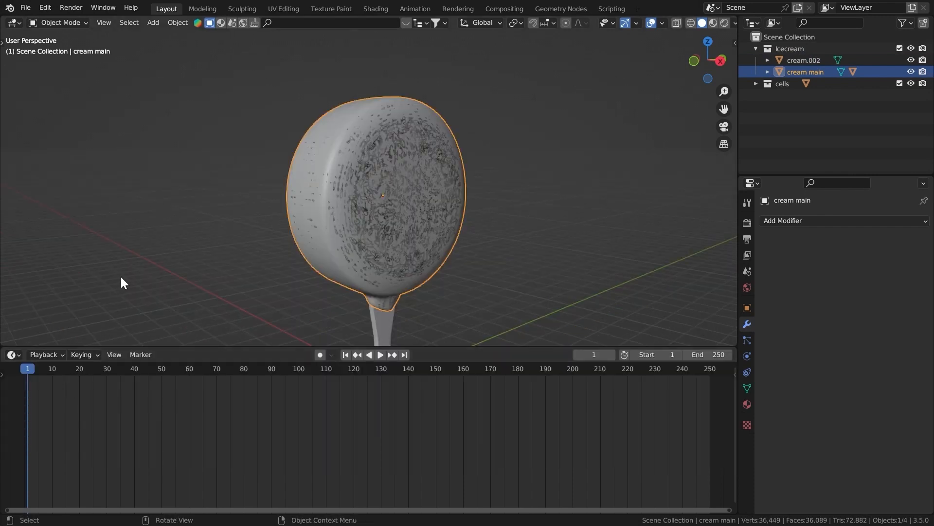
At frame 30, keyframe cream main's viewport and render visibility as enabled.
{"action": "left_click", "coordinate": [107, 370]}
{"action": "left_click", "coordinate": [747, 308]}
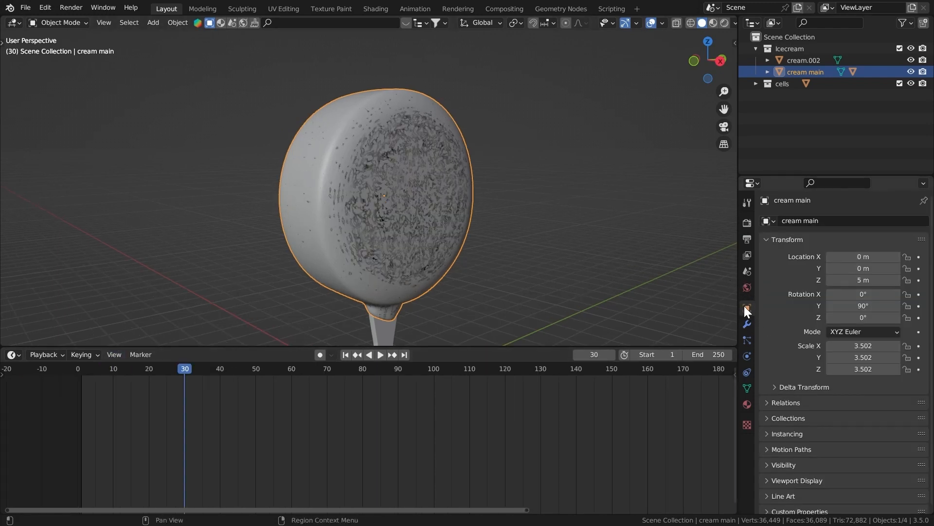
{"action": "scroll", "coordinate": [789, 389], "scroll_direction": "down", "scroll_amount": 1}
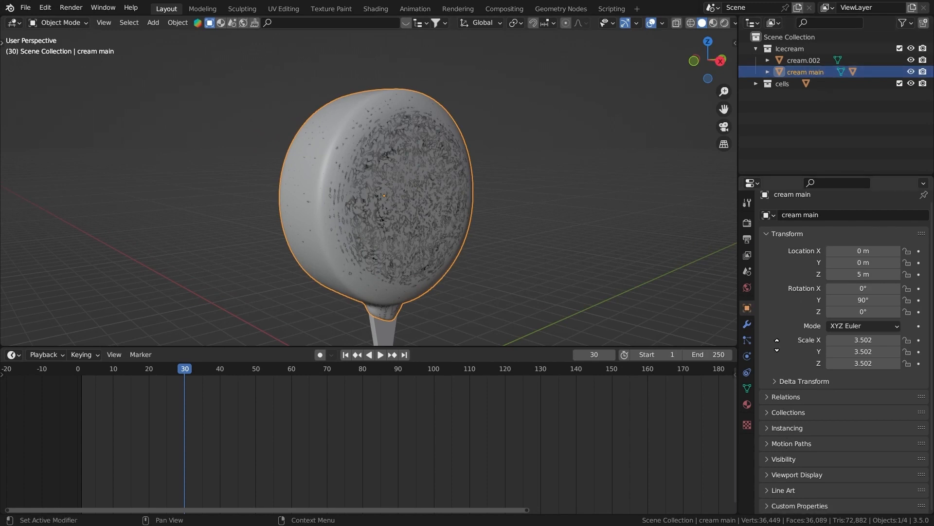
{"action": "left_click", "coordinate": [775, 460]}
{"action": "left_click", "coordinate": [918, 424]}
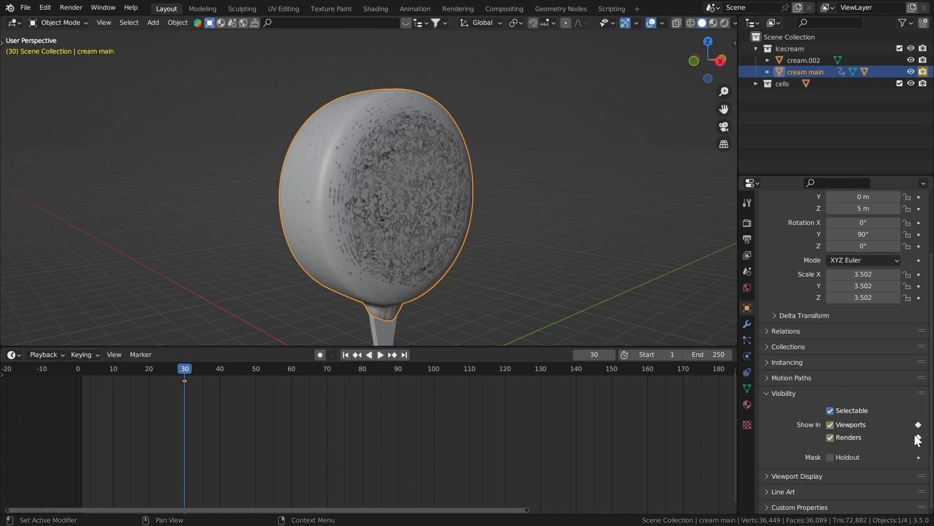
At frame 31, disable cream main's viewport and render visibility and keyframe both settings.
{"action": "key", "text": "Right"}
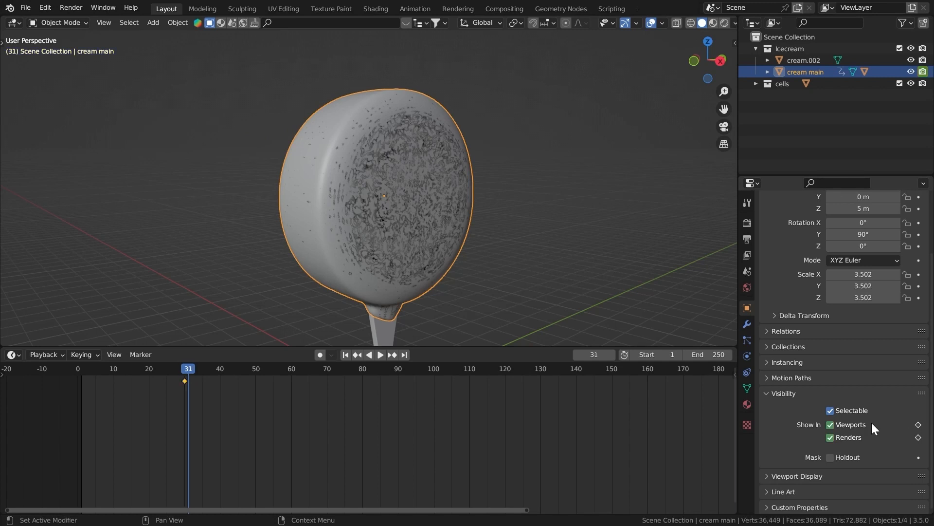
{"action": "left_click", "coordinate": [836, 426]}
{"action": "left_click", "coordinate": [836, 437]}
{"action": "left_click_drag", "start_coordinate": [918, 424], "coordinate": [918, 437]}
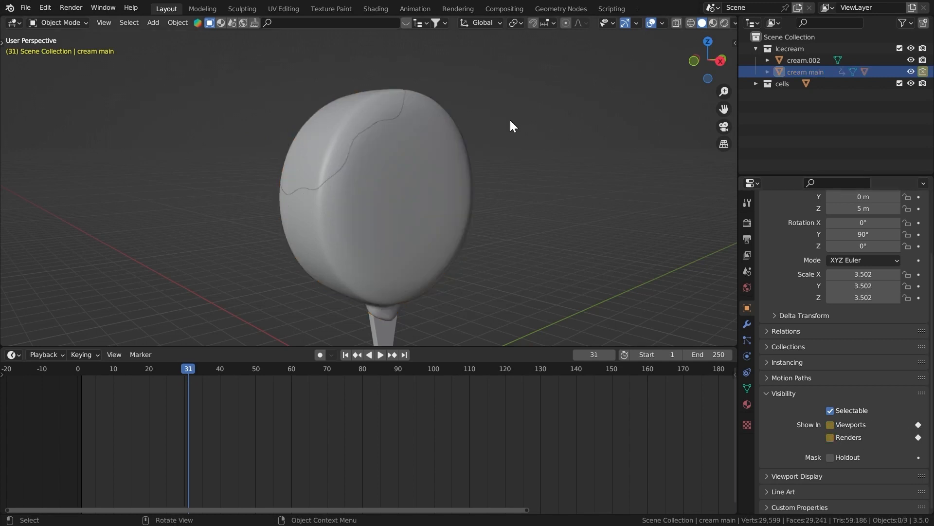
Rename the larger cream piece, cream.002, to "big cut".
{"action": "left_click", "coordinate": [419, 103]}
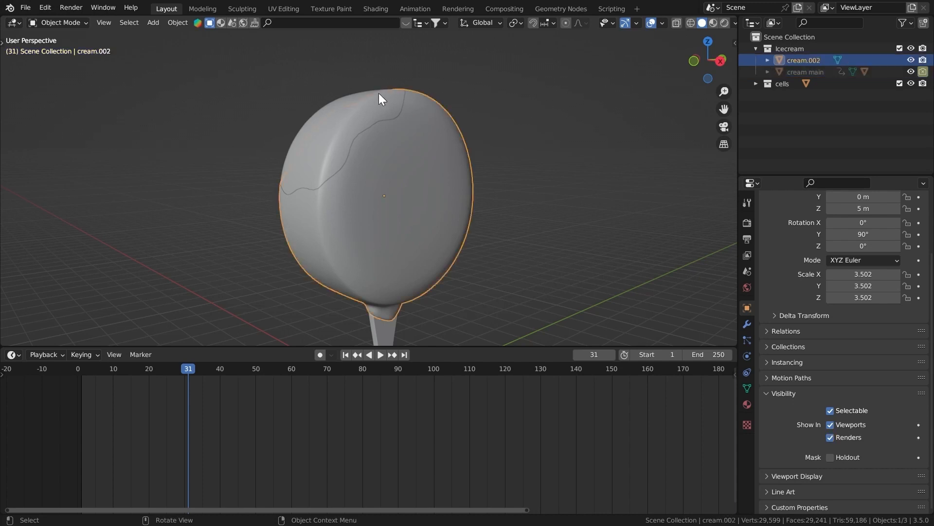
{"action": "double_click", "coordinate": [791, 61]}
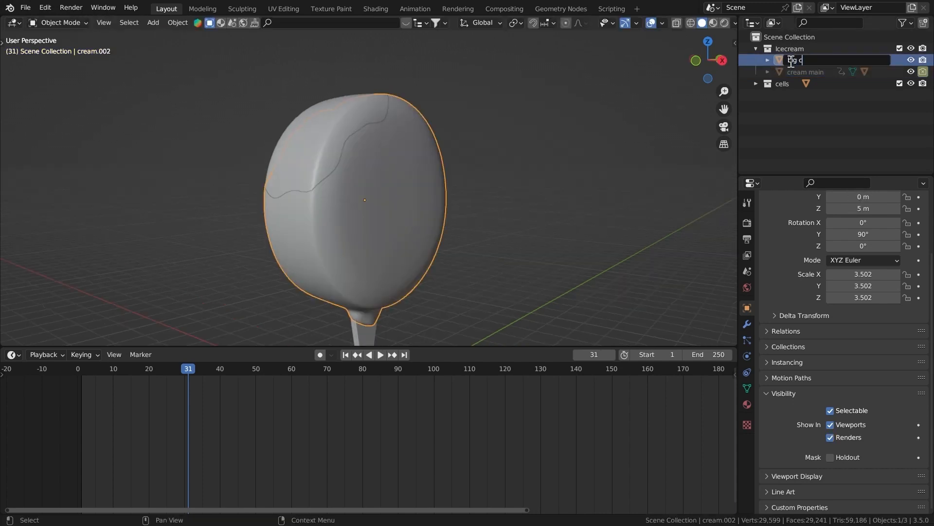
{"action": "type", "text": "ut"}
{"action": "key", "text": "Return"}
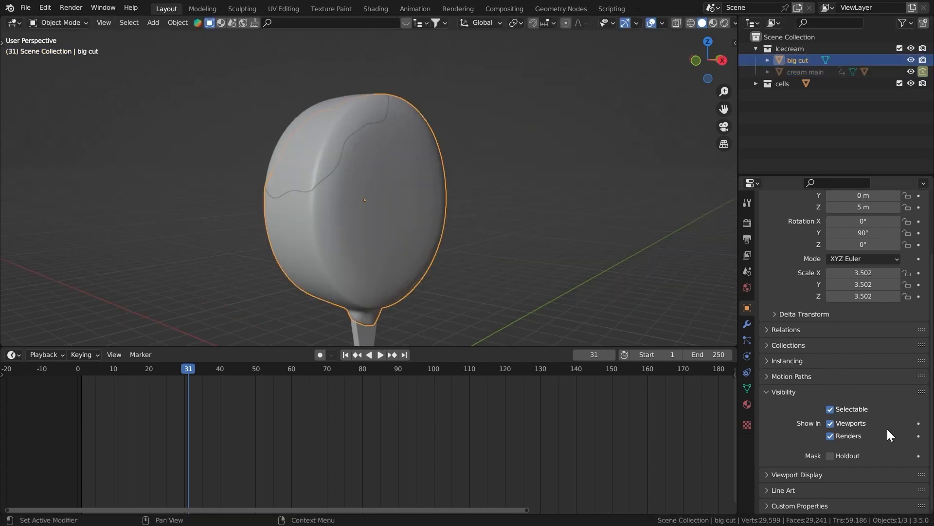
Keyframe big cut's viewport and render visibility as enabled at frame 31 and disabled at frame 30.
{"action": "left_click", "coordinate": [919, 423]}
{"action": "left_click", "coordinate": [918, 435]}
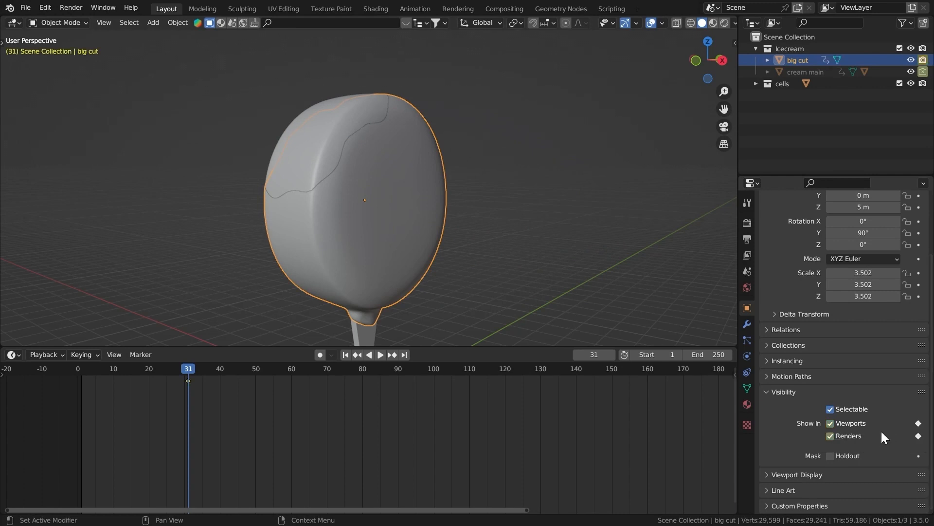
{"action": "key", "text": "Left"}
{"action": "left_click_drag", "start_coordinate": [843, 423], "coordinate": [864, 433]}
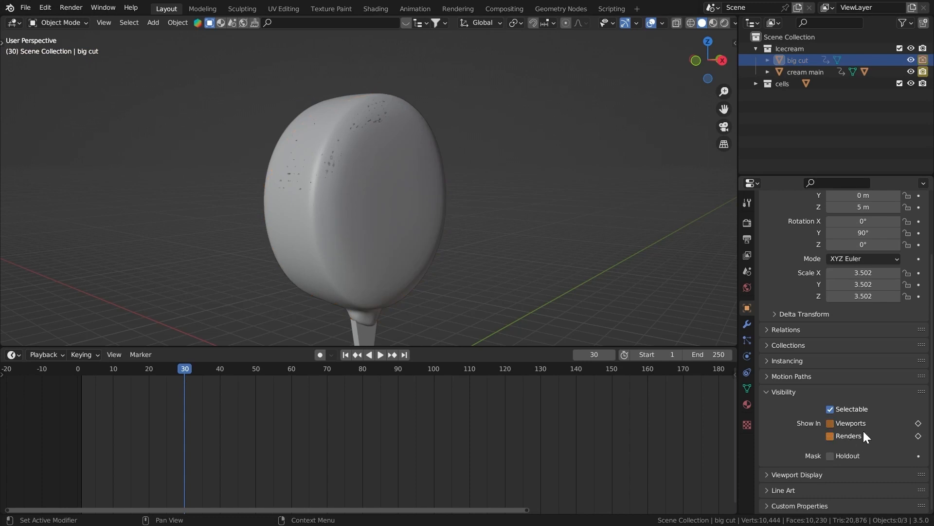
{"action": "left_click", "coordinate": [919, 423]}
{"action": "left_click", "coordinate": [918, 435]}
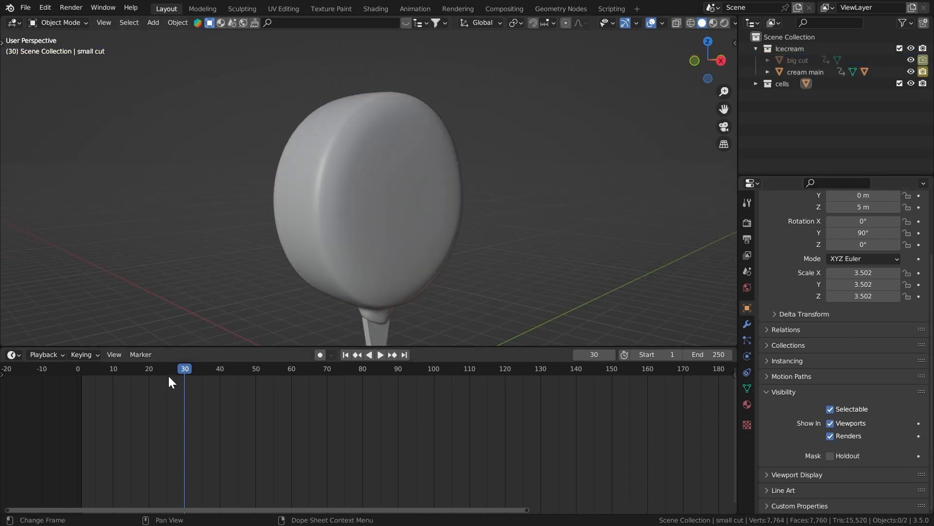
Play the animation from frame 17 to check the visibility swap between cream main and big cut.
{"action": "mouse_move", "coordinate": [157, 370]}
{"action": "left_mouse_down"}
{"action": "mouse_move", "coordinate": [81, 369]}
{"action": "mouse_move", "coordinate": [139, 371]}
{"action": "left_mouse_up"}
{"action": "left_click", "coordinate": [319, 168]}
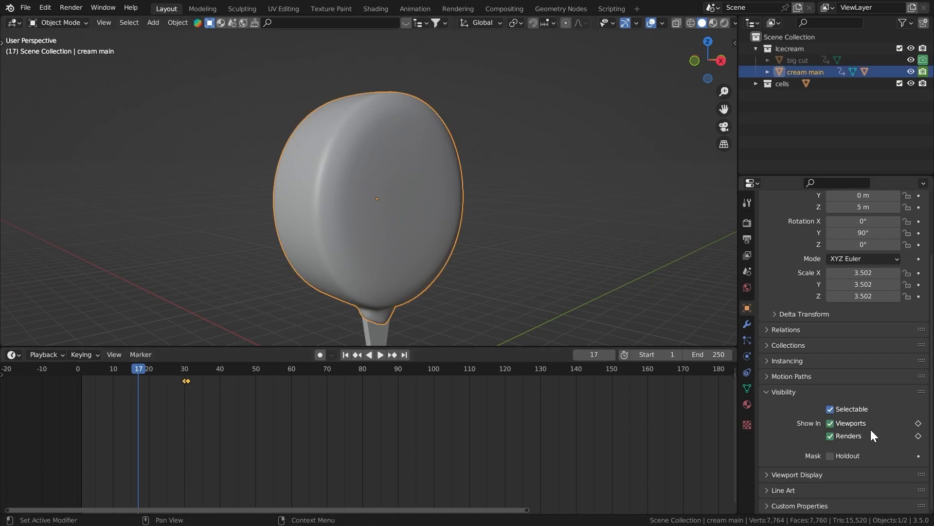
{"action": "key", "text": "space"}
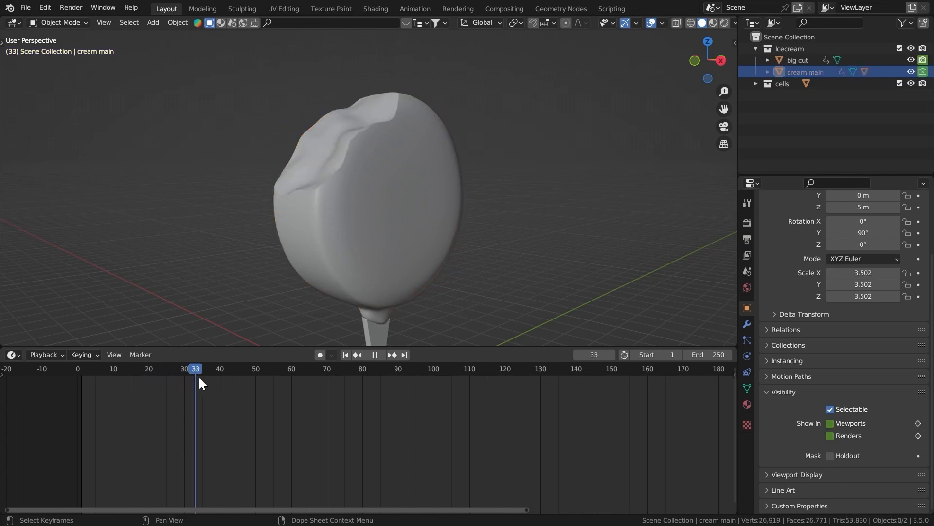
Stop the playback, select big cut and scrub through the frames around the swap up to frame 38 to check it.
{"action": "key", "text": "space"}
{"action": "left_click", "coordinate": [320, 168]}
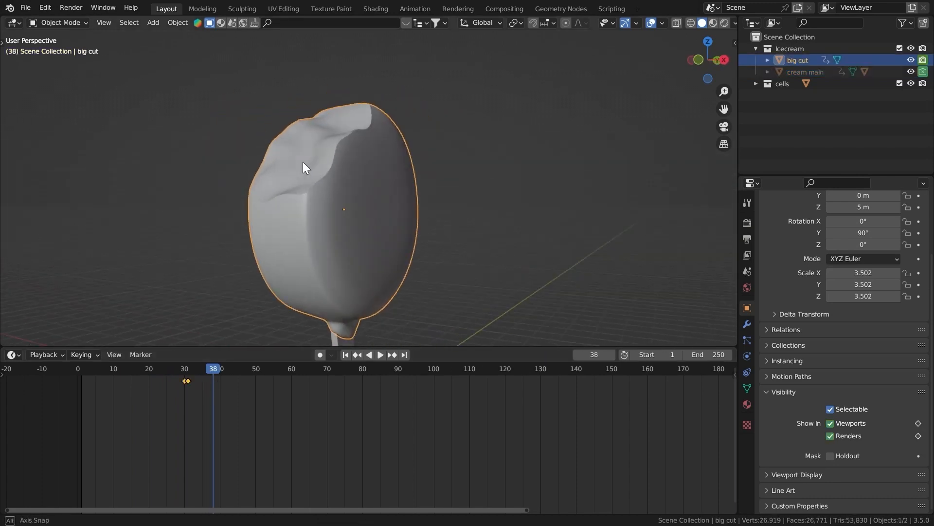
{"action": "left_click_drag", "start_coordinate": [179, 370], "coordinate": [215, 370]}
Unhide small cut in the cells collection, select it and save the file.
{"action": "left_click", "coordinate": [755, 84]}
{"action": "left_click", "coordinate": [911, 95]}
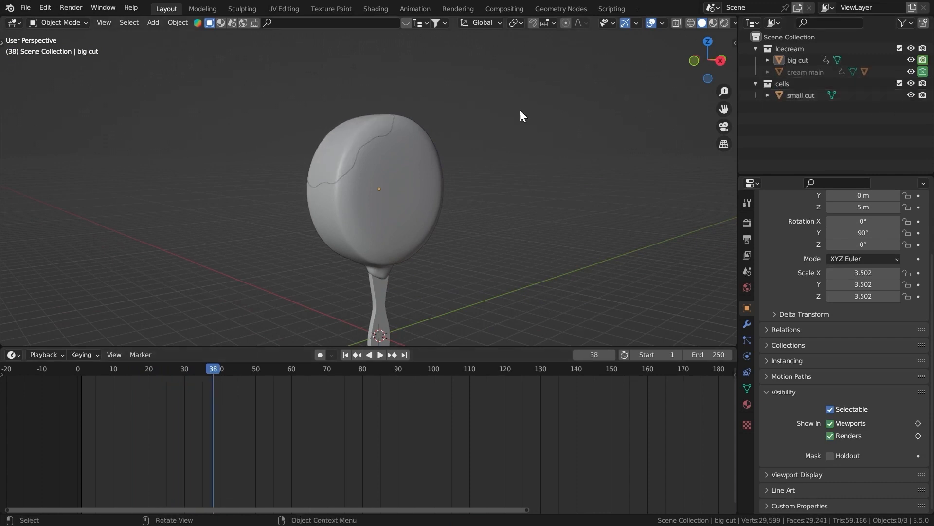
{"action": "scroll", "coordinate": [519, 115], "scroll_direction": "up", "scroll_amount": 3}
{"action": "left_click", "coordinate": [329, 130]}
{"action": "key", "text": "ctrl+s"}
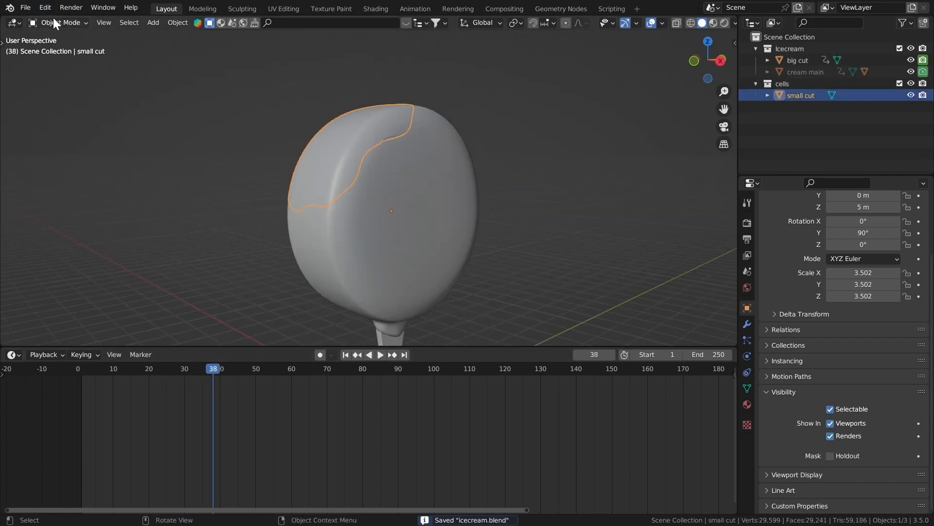
Open the add-on preferences and search for "cell" to find the Cell Fracture add-on.
{"action": "left_click", "coordinate": [45, 8]}
{"action": "left_click", "coordinate": [73, 183]}
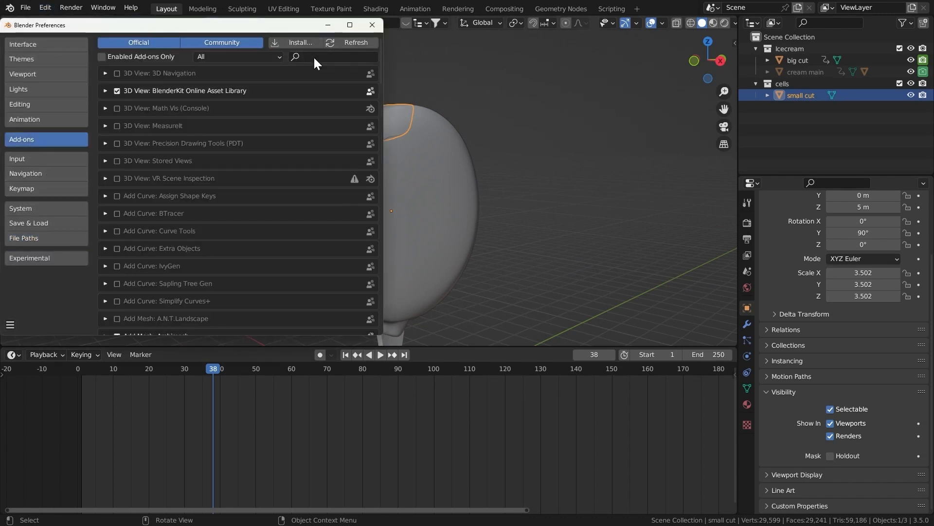
{"action": "left_click", "coordinate": [314, 57]}
{"action": "type", "text": "cell"}
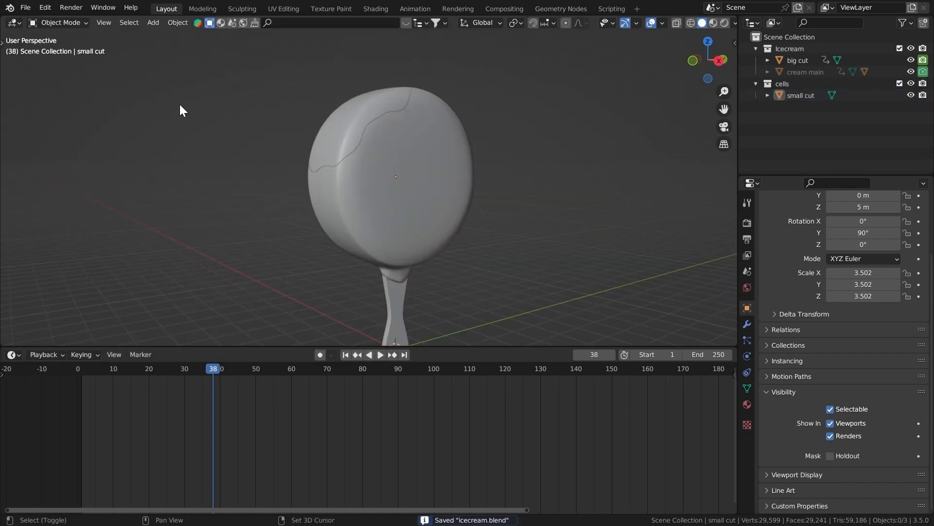
Run Cell Fracture on small cut with a source limit of 55 and noise of 1.00.
{"action": "left_click", "coordinate": [365, 117]}
{"action": "middle_click_drag", "start_coordinate": [243, 98], "coordinate": [257, 112], "text": "shift"}
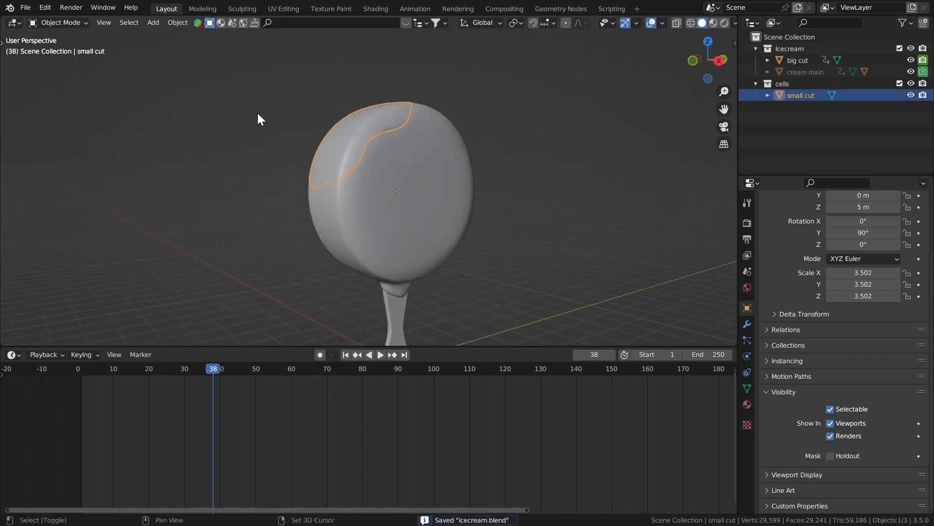
{"action": "key", "text": "F3"}
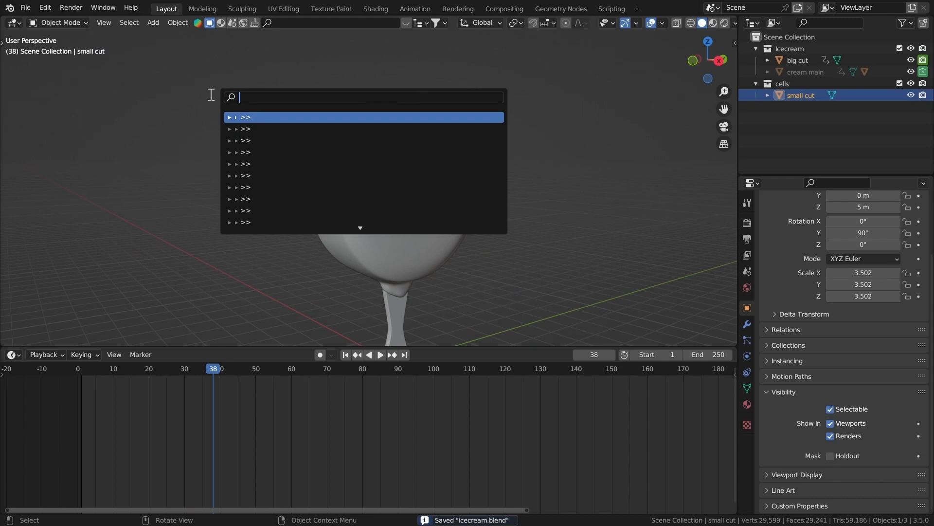
{"action": "type", "text": "cell"}
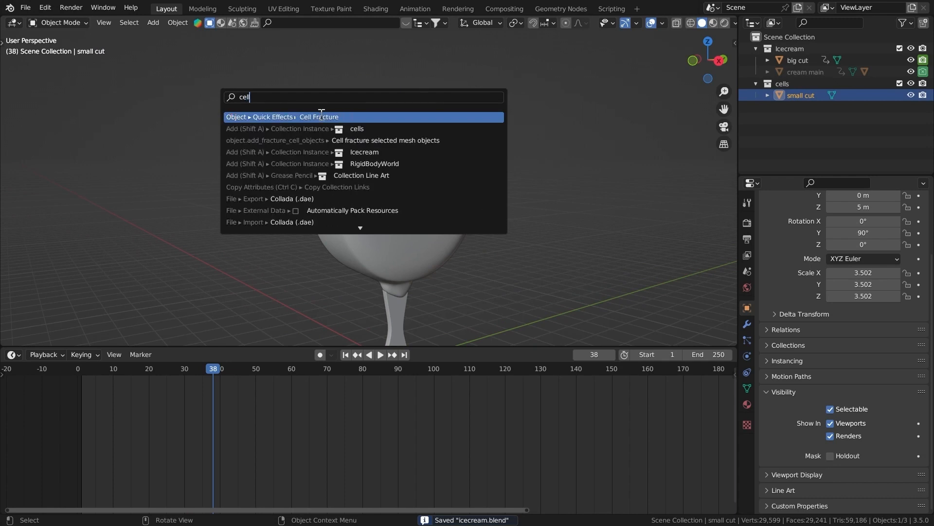
{"action": "key", "text": "Return"}
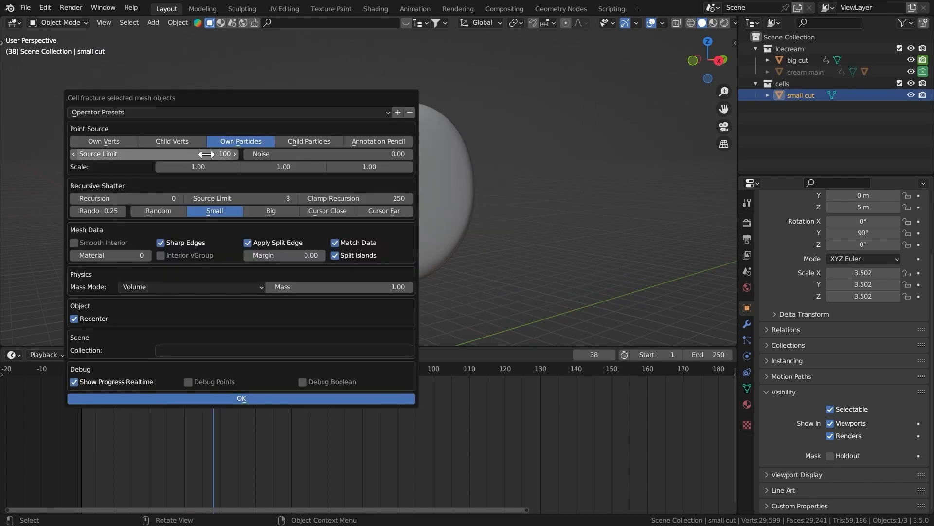
{"action": "left_click", "coordinate": [172, 154]}
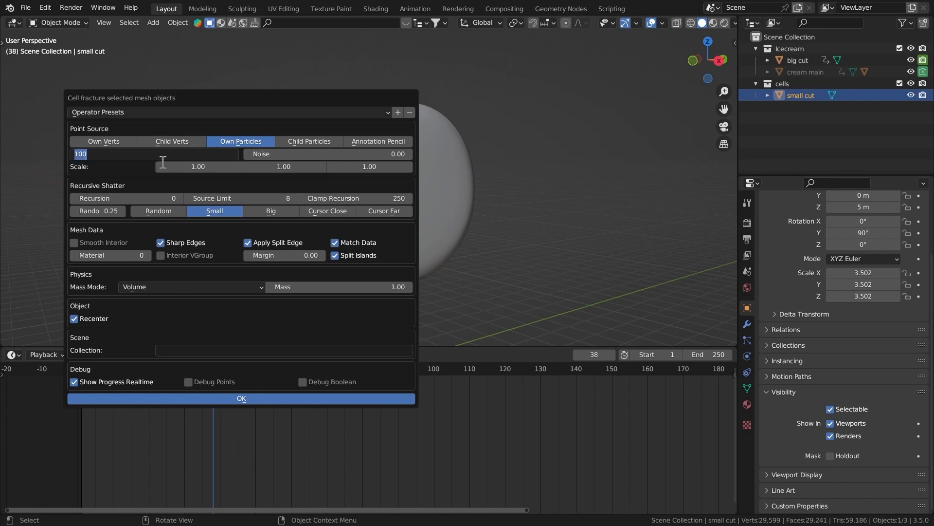
{"action": "type", "text": "55"}
{"action": "key", "text": "Return"}
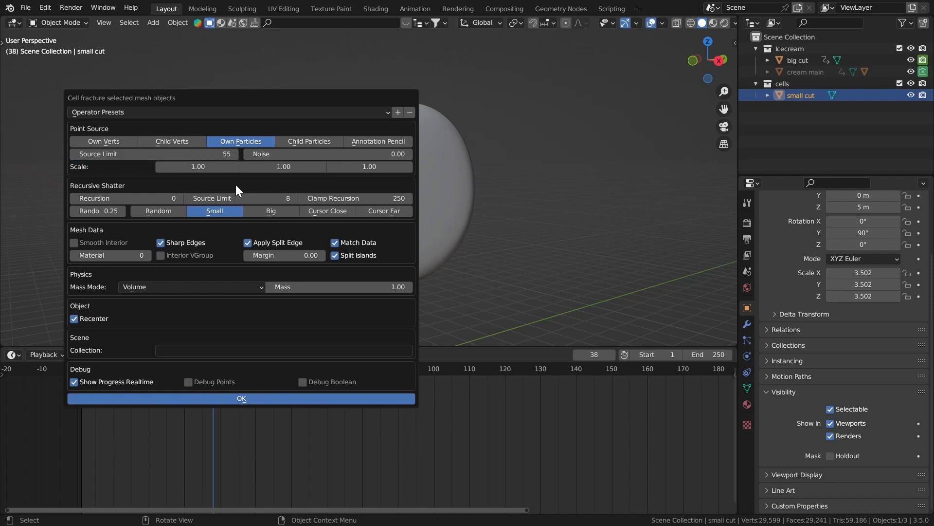
{"action": "left_click_drag", "start_coordinate": [290, 155], "coordinate": [331, 154]}
{"action": "left_click", "coordinate": [311, 398]}
Inspect the fractured pieces of small cut from the side and undo the Cell Fracture.
{"action": "middle_click_drag", "start_coordinate": [265, 144], "coordinate": [226, 144]}
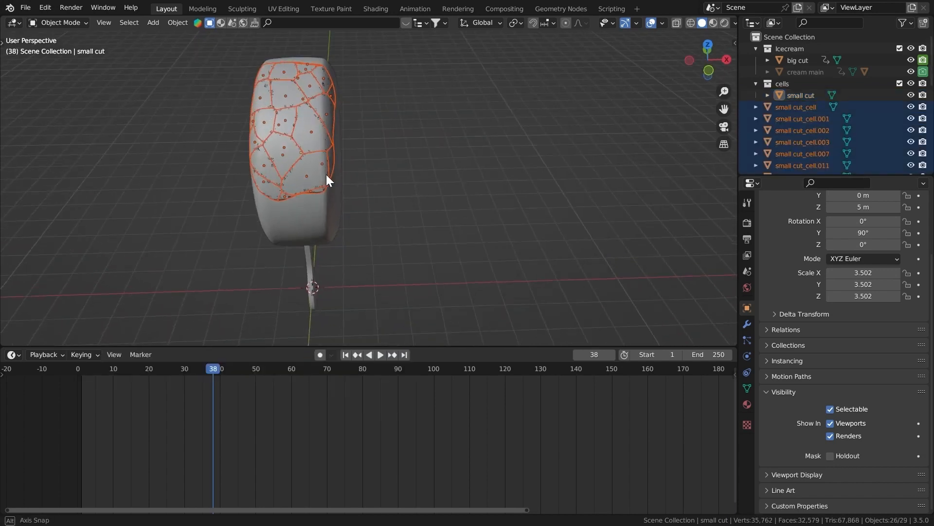
{"action": "scroll", "coordinate": [281, 121], "scroll_direction": "up", "scroll_amount": 4}
{"action": "scroll", "coordinate": [340, 211], "scroll_direction": "down", "scroll_amount": 4}
{"action": "key", "text": "ctrl+z"}
Rerun Cell Fracture on small cut with the source limit set to 77.
{"action": "key", "text": "F3"}
{"action": "key", "text": "Return"}
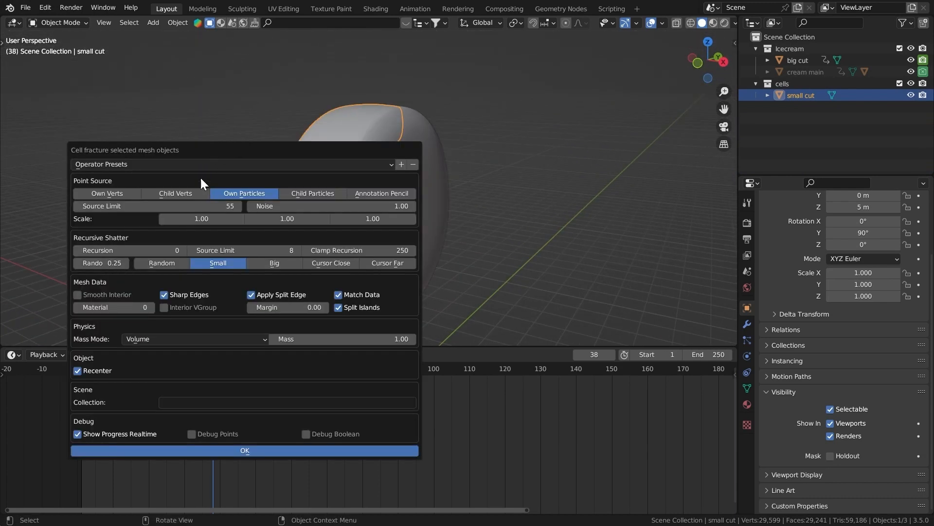
{"action": "left_click", "coordinate": [139, 208]}
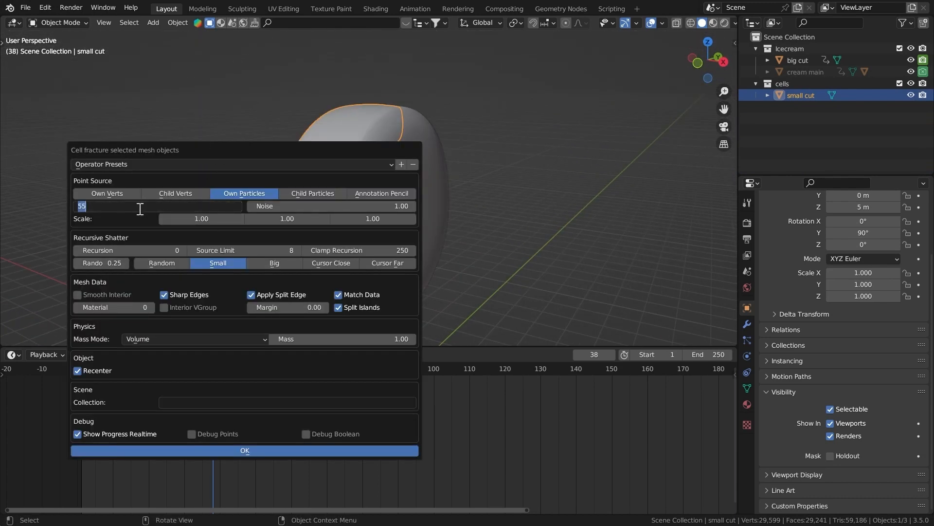
{"action": "key", "text": "Return"}
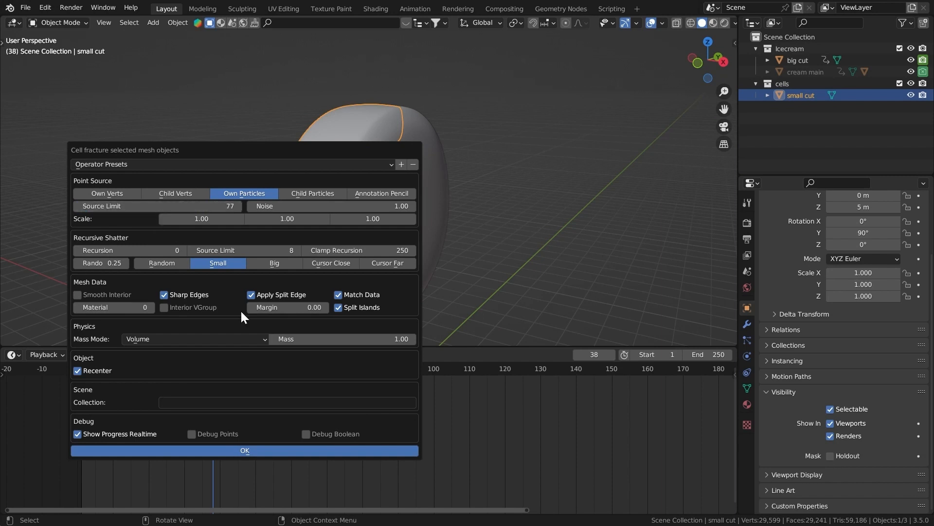
{"action": "left_click", "coordinate": [244, 450]}
Move the newly generated fracture pieces into the cells collection.
{"action": "middle_click_drag", "start_coordinate": [265, 181], "coordinate": [340, 127]}
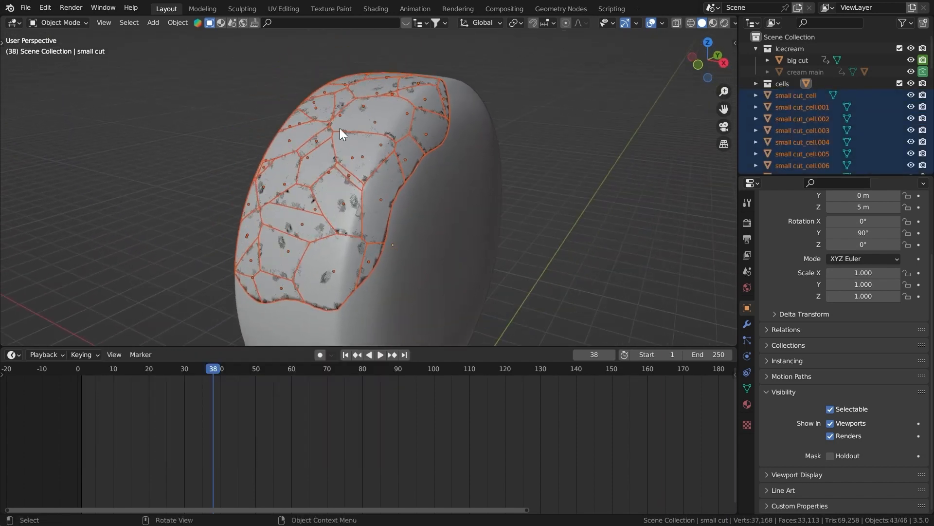
{"action": "key", "text": "m"}
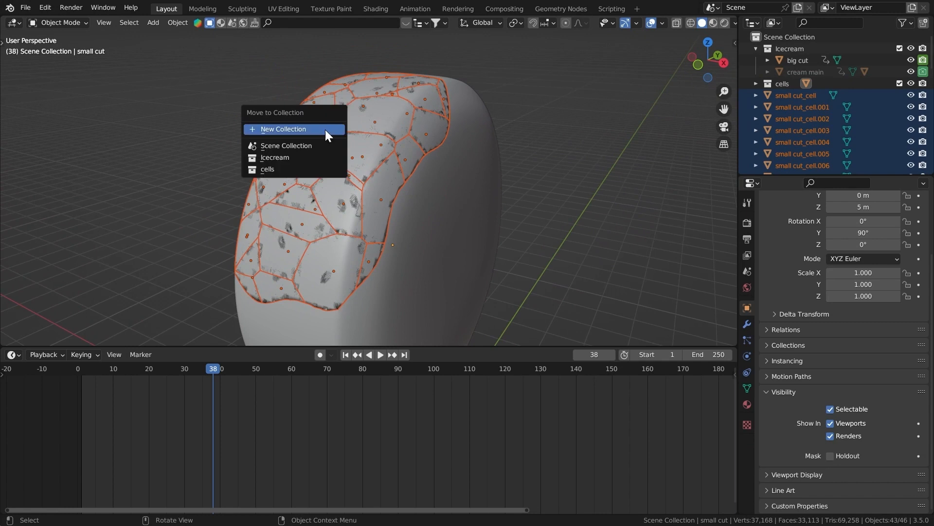
{"action": "left_click", "coordinate": [283, 170]}
{"action": "middle_click_drag", "start_coordinate": [415, 127], "coordinate": [357, 125]}
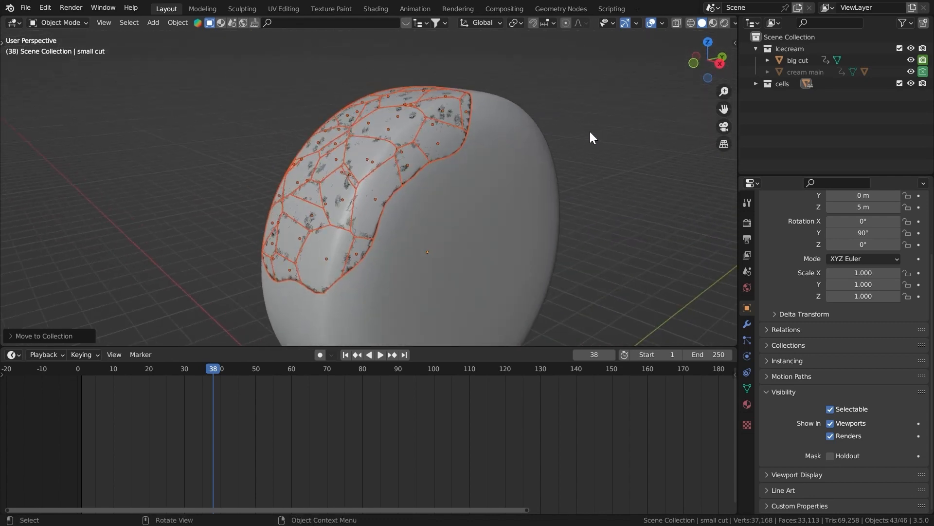
Delete the original small cut object from the cells collection, keeping only its fracture pieces.
{"action": "left_click", "coordinate": [756, 84]}
{"action": "left_click", "coordinate": [802, 96]}
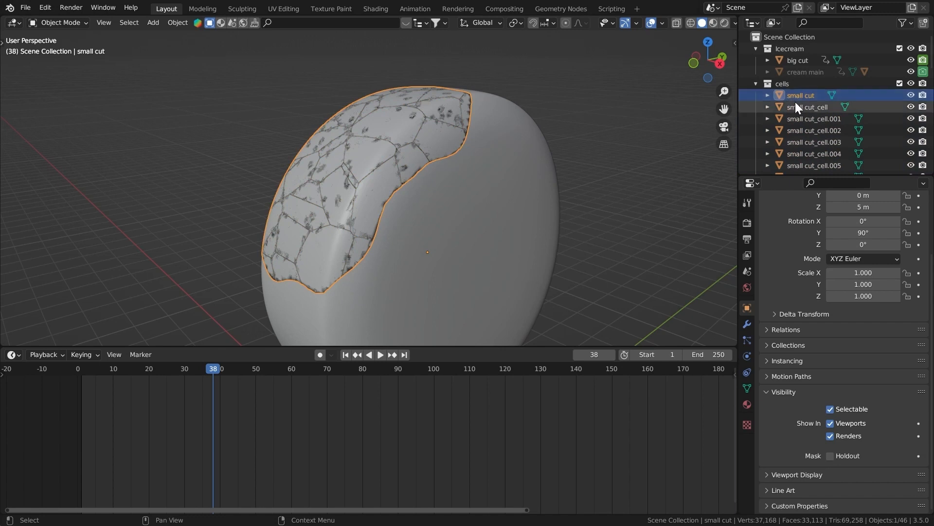
{"action": "key", "text": "x"}
Select all objects in the cells collection, make one cell active and apply Shade Auto Smooth to them.
{"action": "right_click", "coordinate": [786, 84]}
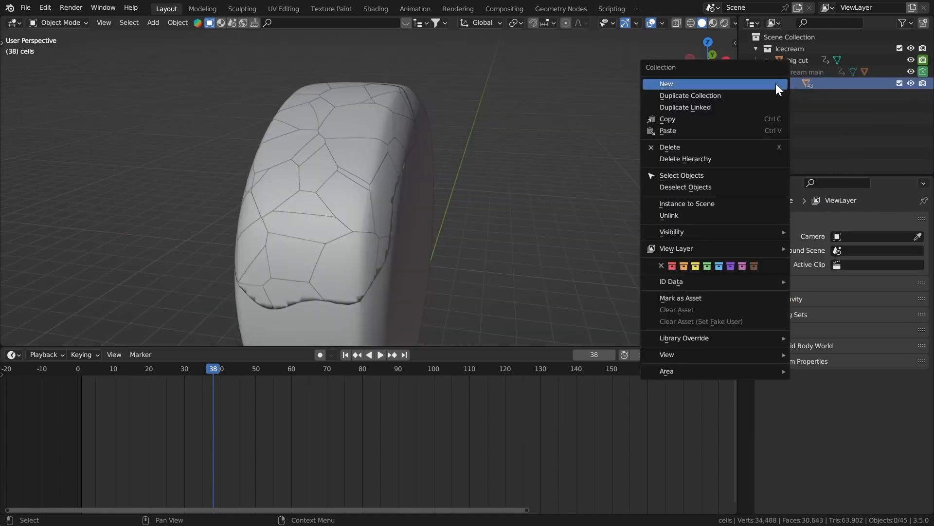
{"action": "left_click", "coordinate": [688, 177]}
{"action": "middle_click_drag", "start_coordinate": [689, 177], "coordinate": [241, 130]}
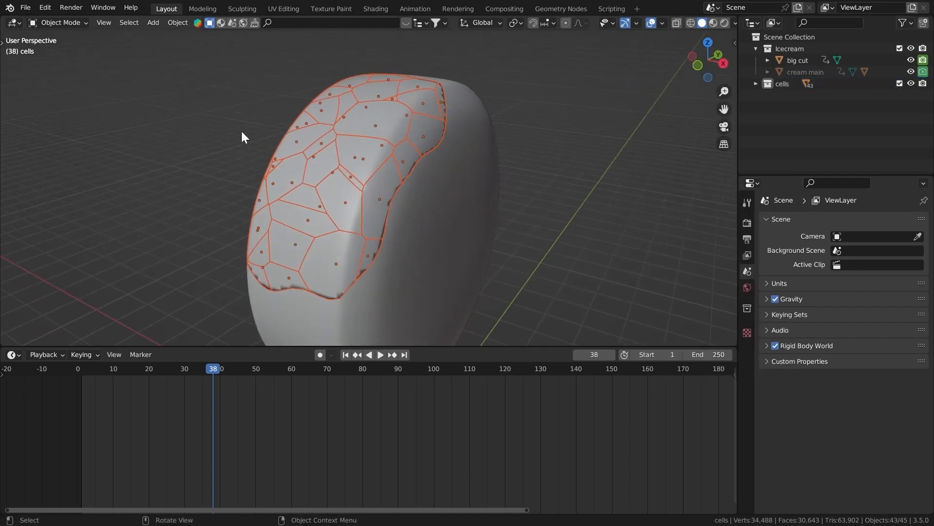
{"action": "left_click", "coordinate": [354, 127], "text": "shift"}
{"action": "middle_click_drag", "start_coordinate": [355, 130], "coordinate": [314, 127]}
{"action": "right_click", "coordinate": [385, 124]}
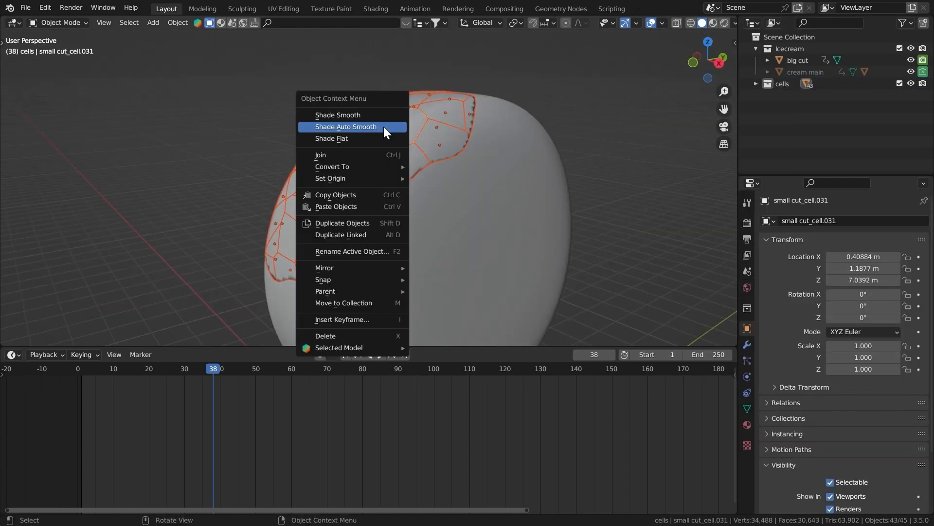
{"action": "left_click", "coordinate": [384, 126]}
{"action": "middle_click_drag", "start_coordinate": [384, 125], "coordinate": [291, 118]}
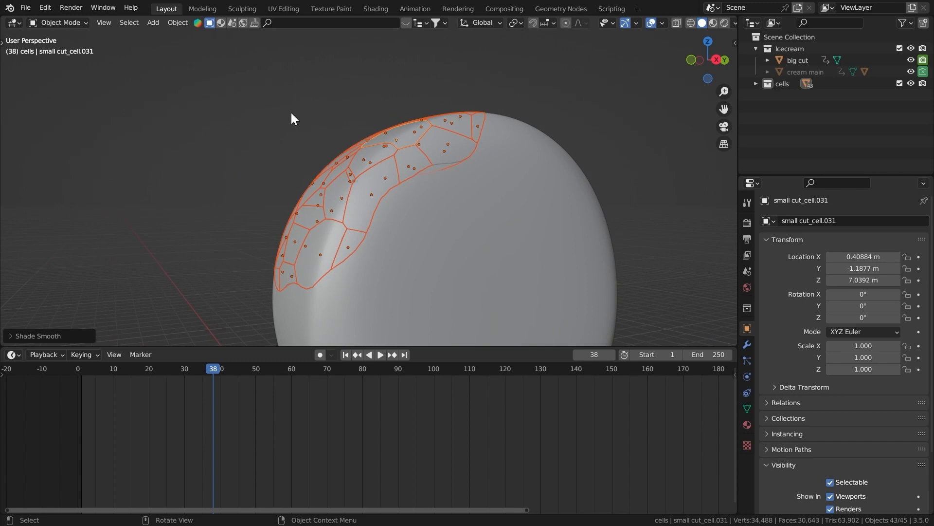
Set the Rigid Body World cache's simulation start to frame 30 and its end to frame 120.
{"action": "scroll", "coordinate": [365, 132], "scroll_direction": "down", "scroll_amount": 4}
{"action": "middle_click_drag", "start_coordinate": [541, 230], "coordinate": [531, 229]}
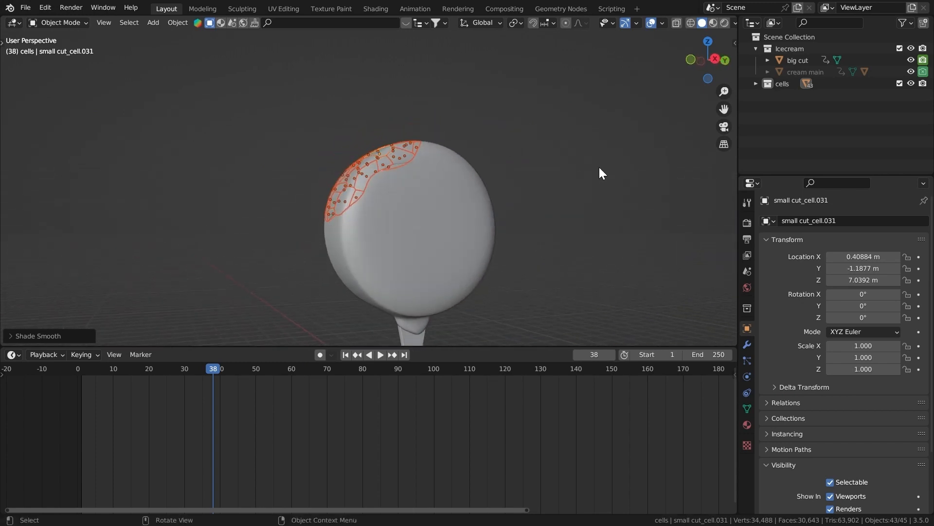
{"action": "left_click", "coordinate": [747, 271]}
{"action": "left_click", "coordinate": [768, 346]}
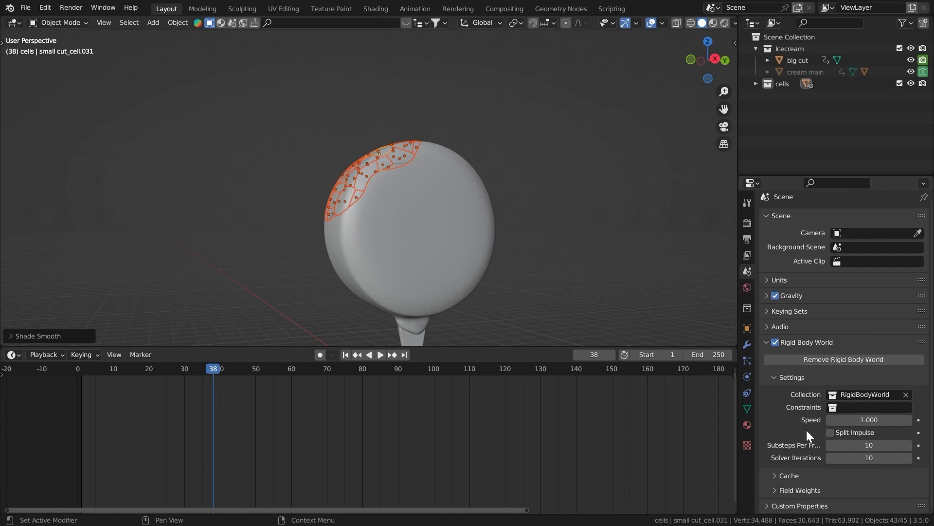
{"action": "left_click", "coordinate": [778, 475]}
{"action": "scroll", "coordinate": [803, 414], "scroll_direction": "down", "scroll_amount": 7}
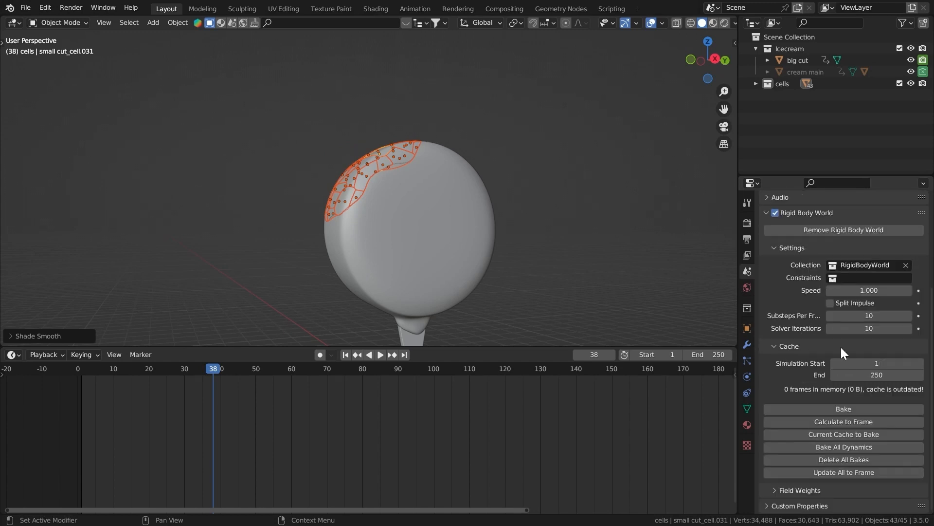
{"action": "left_click", "coordinate": [841, 363]}
{"action": "type", "text": "30"}
{"action": "key", "text": "Return"}
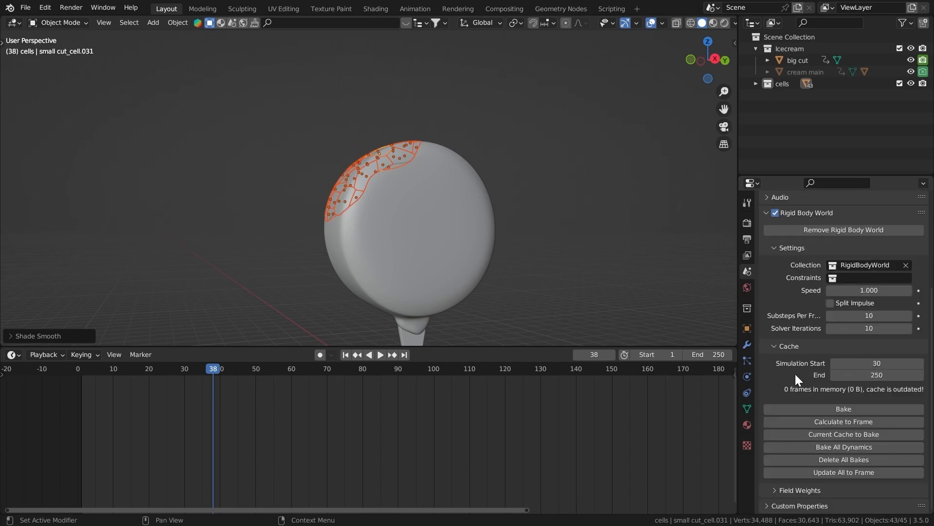
{"action": "left_click", "coordinate": [837, 376]}
{"action": "type", "text": "120"}
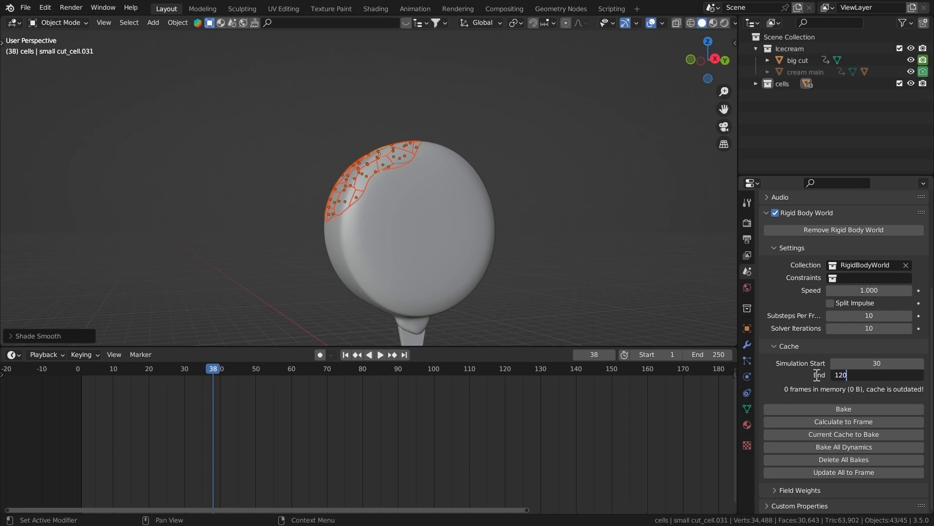
{"action": "key", "text": "Return"}
Add an active Rigid Body to the active cell, small cut_cell.031, and set its mass to 0.6 kg.
{"action": "middle_click_drag", "start_coordinate": [453, 224], "coordinate": [473, 224]}
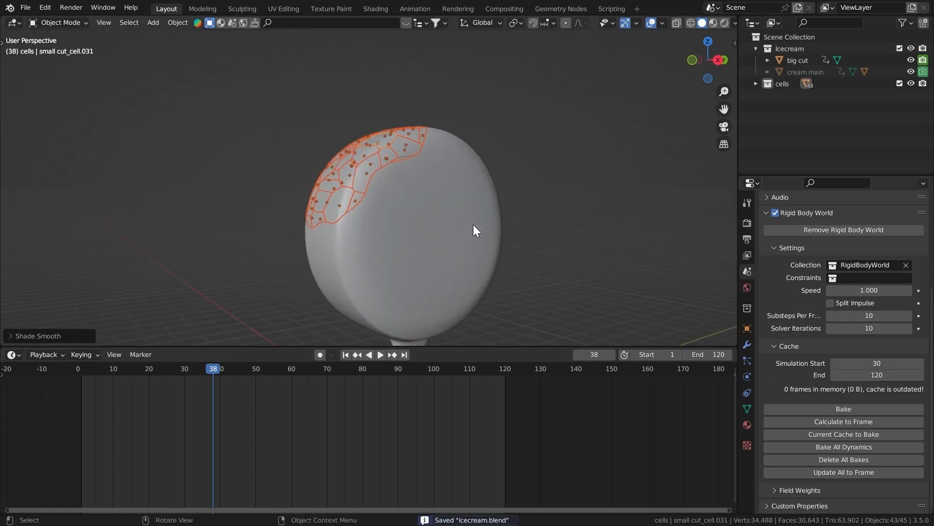
{"action": "left_click", "coordinate": [747, 376]}
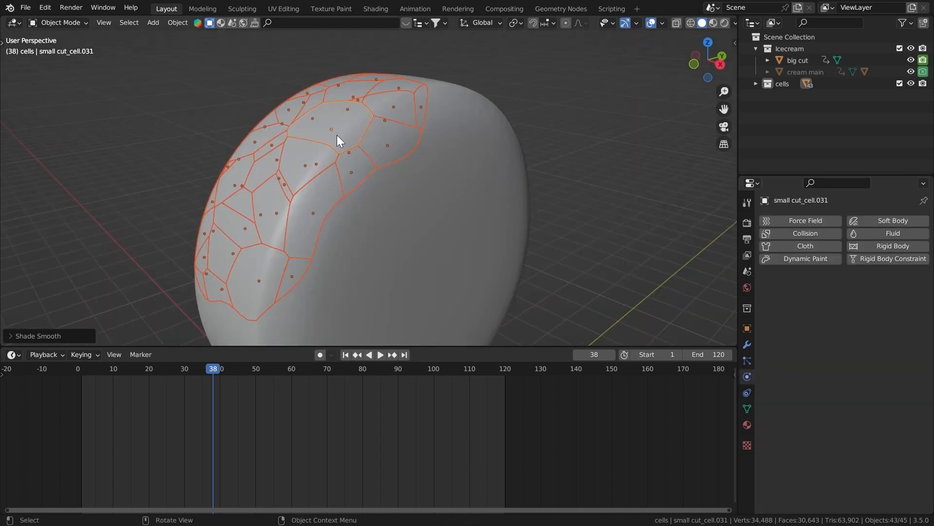
{"action": "middle_click_drag", "start_coordinate": [337, 135], "coordinate": [407, 141]}
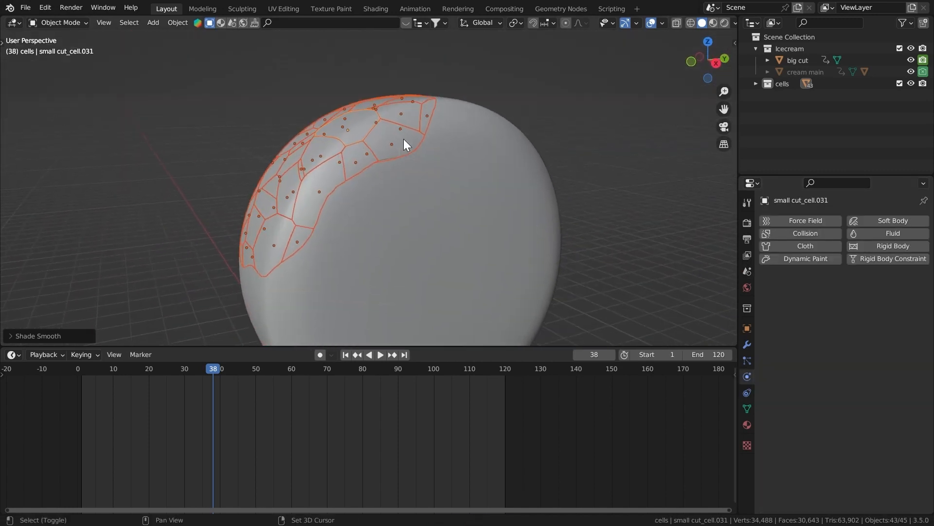
{"action": "left_click", "coordinate": [881, 245]}
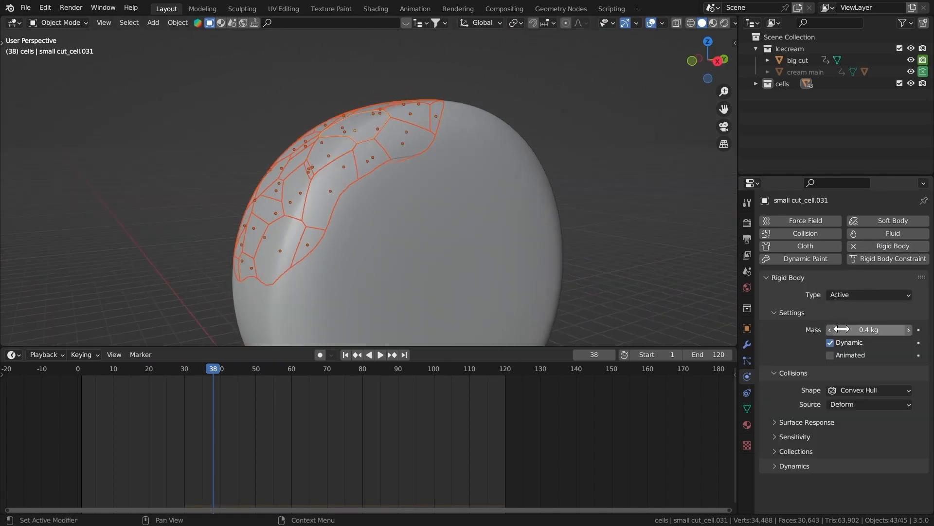
{"action": "left_click", "coordinate": [862, 328]}
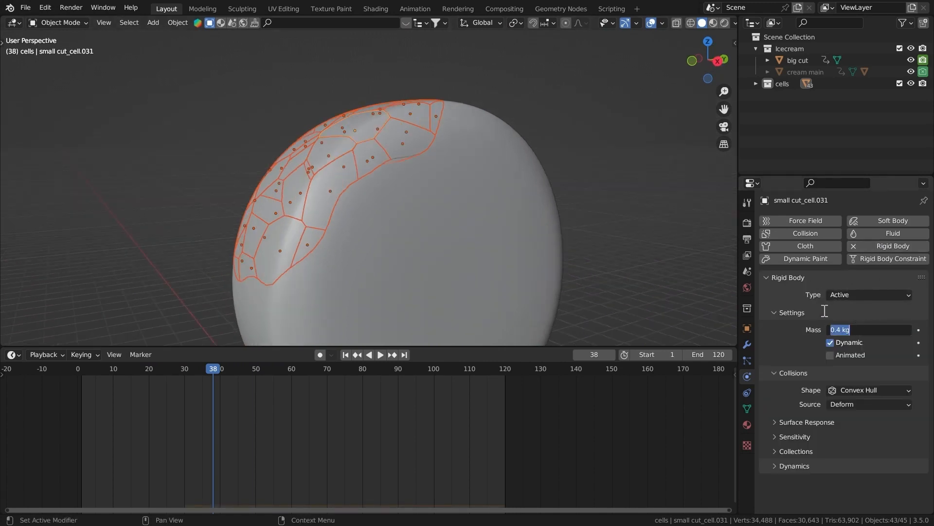
{"action": "type", "text": "0.6"}
{"action": "key", "text": "Return"}
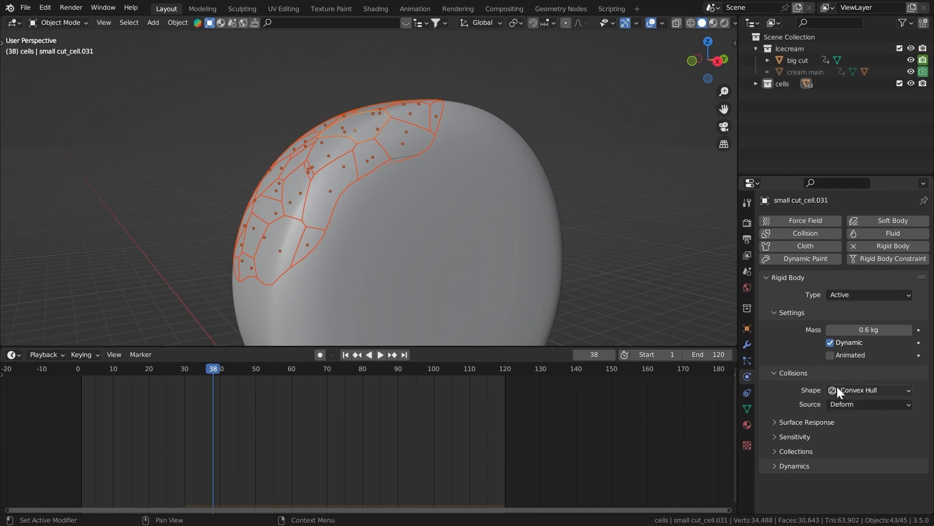
Set the active cell's rotation damping to 0.8 in its rigid body dynamics.
{"action": "left_click", "coordinate": [776, 423]}
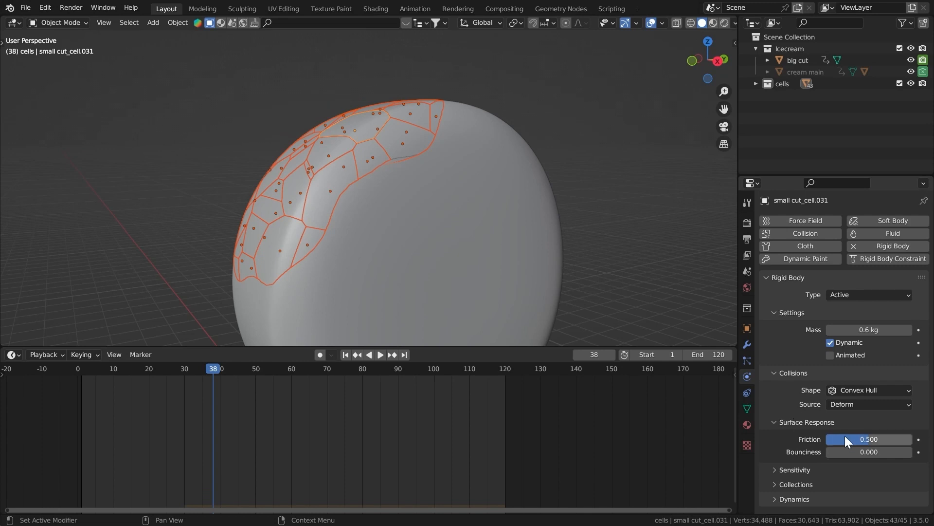
{"action": "left_click", "coordinate": [779, 426]}
{"action": "left_click", "coordinate": [781, 466]}
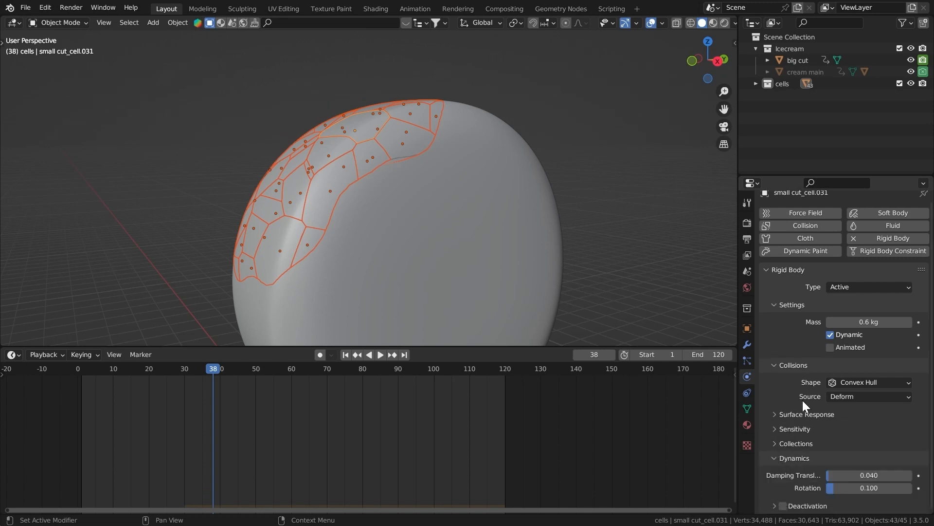
{"action": "left_click", "coordinate": [839, 488]}
{"action": "type", "text": ".8"}
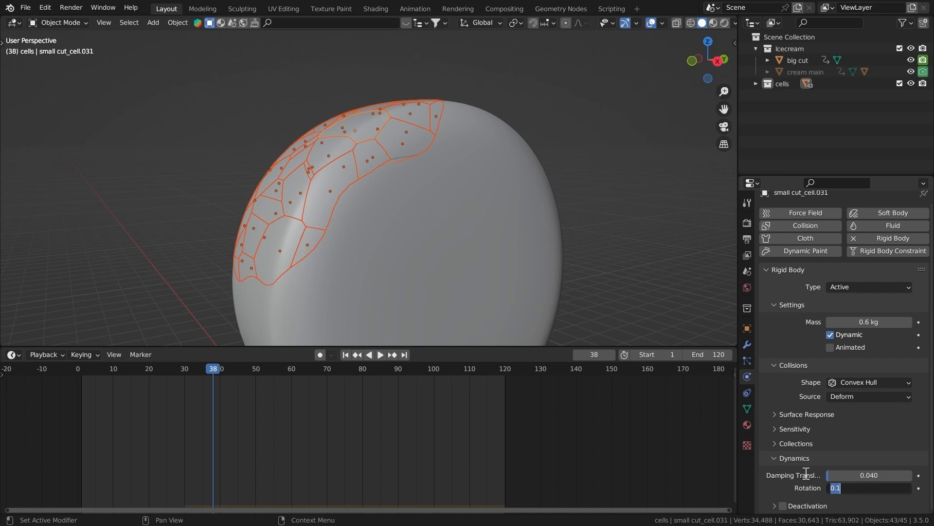
{"action": "key", "text": "Return"}
{"action": "middle_click_drag", "start_coordinate": [780, 499], "coordinate": [789, 440]}
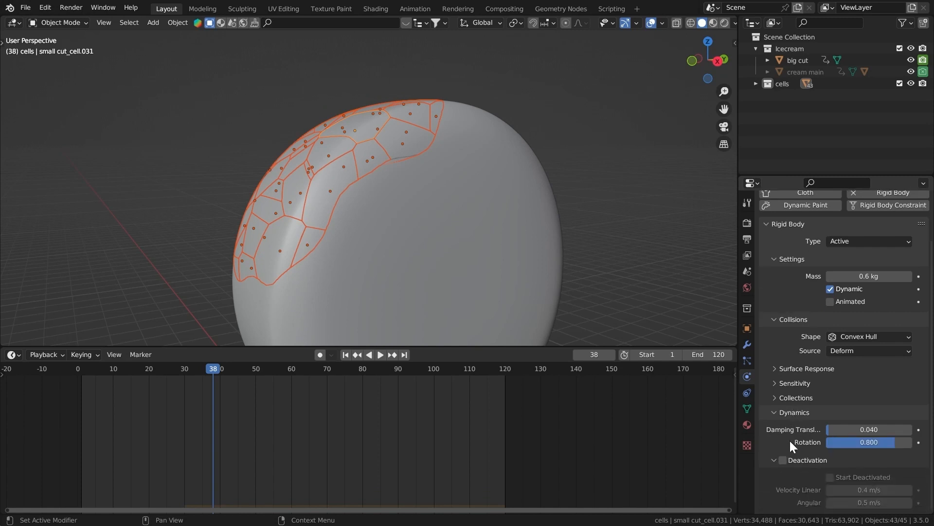
{"action": "left_click", "coordinate": [782, 460]}
{"action": "left_click", "coordinate": [790, 413]}
{"action": "middle_click_drag", "start_coordinate": [799, 331], "coordinate": [802, 344]}
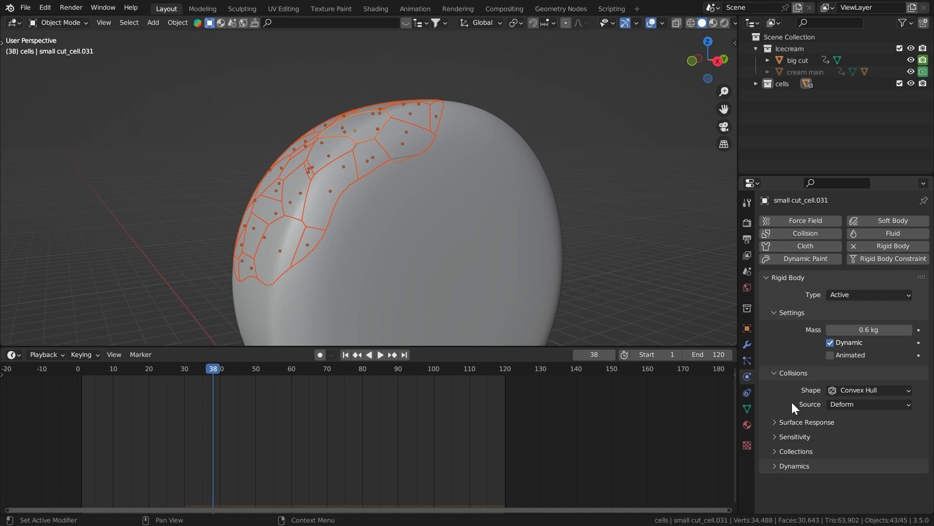
Copy the rigid body settings from the active cell to all selected cells and save the file.
{"action": "mouse_move", "coordinate": [570, 165]}
{"action": "middle_mouse_down"}
{"action": "mouse_move", "coordinate": [579, 194]}
{"action": "mouse_move", "coordinate": [571, 175]}
{"action": "middle_mouse_up"}
{"action": "left_click", "coordinate": [177, 22]}
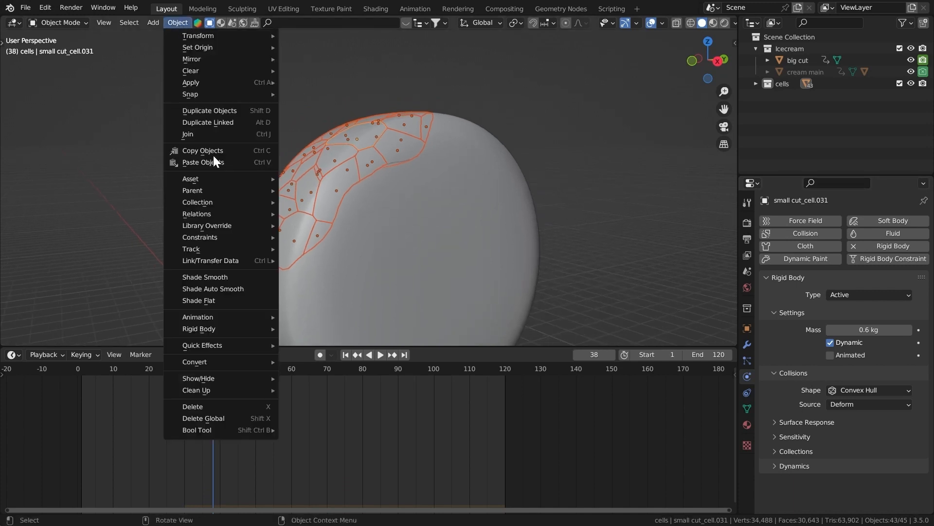
{"action": "mouse_move", "coordinate": [233, 329]}
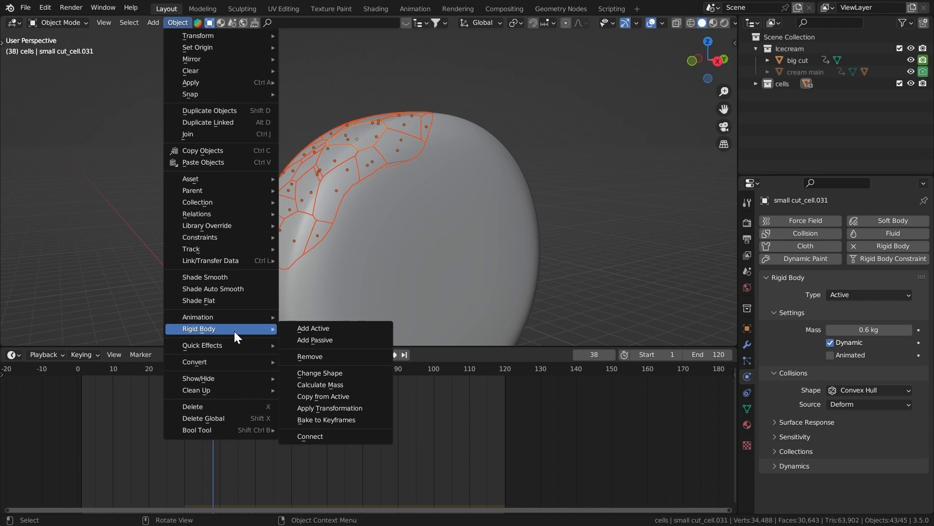
{"action": "left_click", "coordinate": [337, 396]}
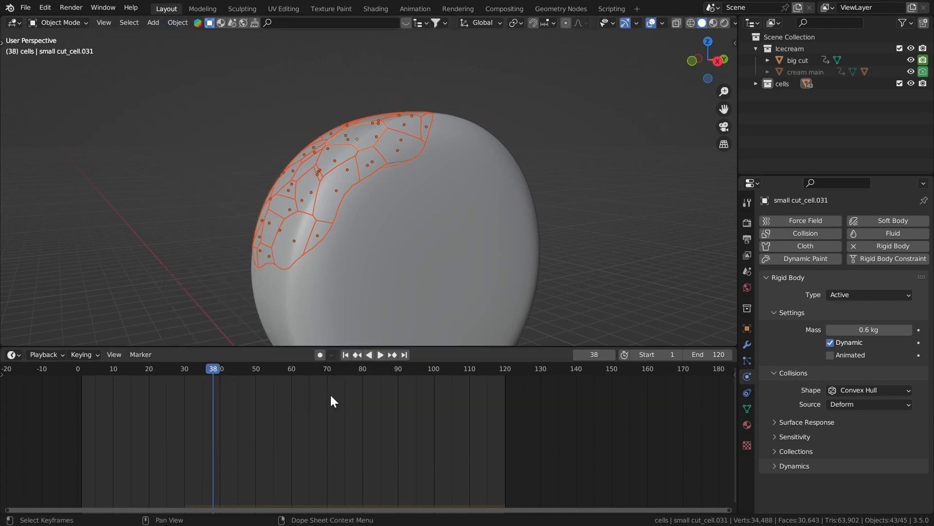
{"action": "key", "text": "ctrl+s"}
Deselect everything and play the animation from frame 1 to check how the cells fall.
{"action": "middle_click_drag", "start_coordinate": [219, 182], "coordinate": [357, 198]}
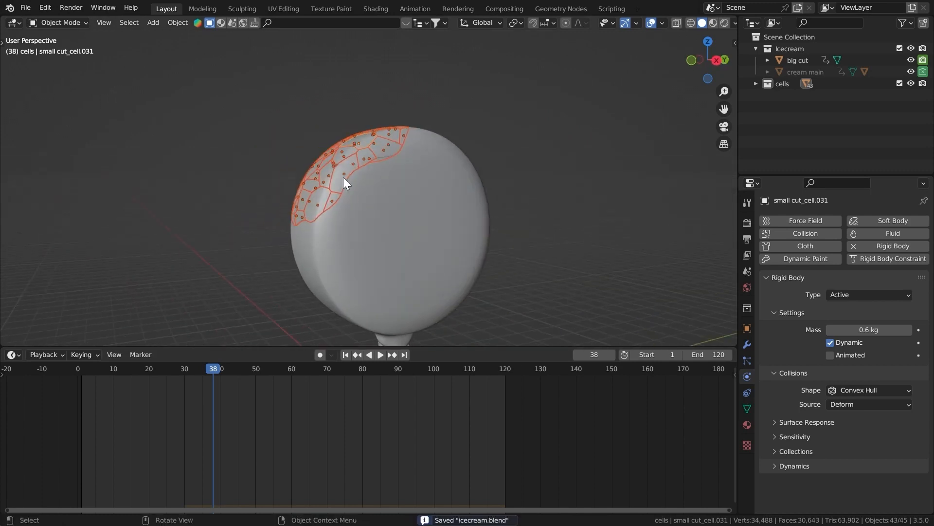
{"action": "key", "text": "shift+Left"}
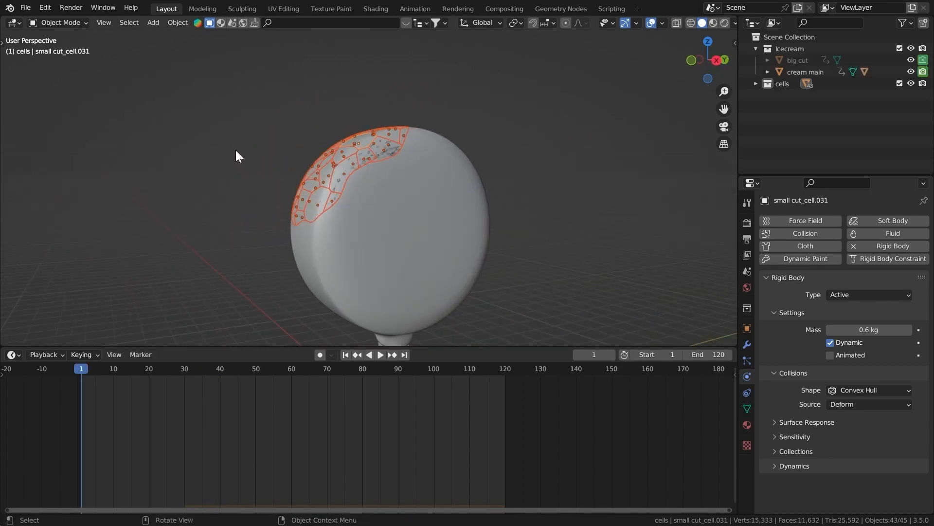
{"action": "left_click", "coordinate": [236, 155]}
{"action": "middle_click_drag", "start_coordinate": [236, 156], "coordinate": [344, 172]}
{"action": "key", "text": "space"}
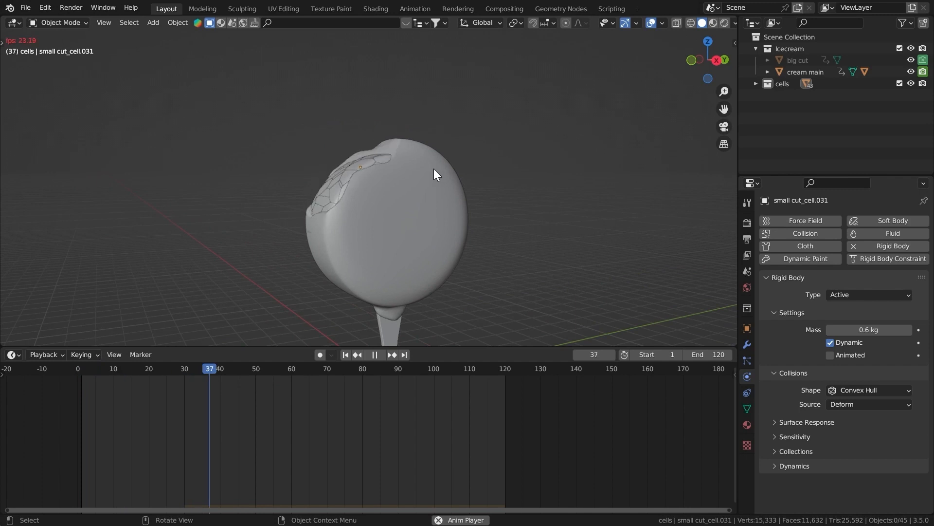
{"action": "key", "text": "space"}
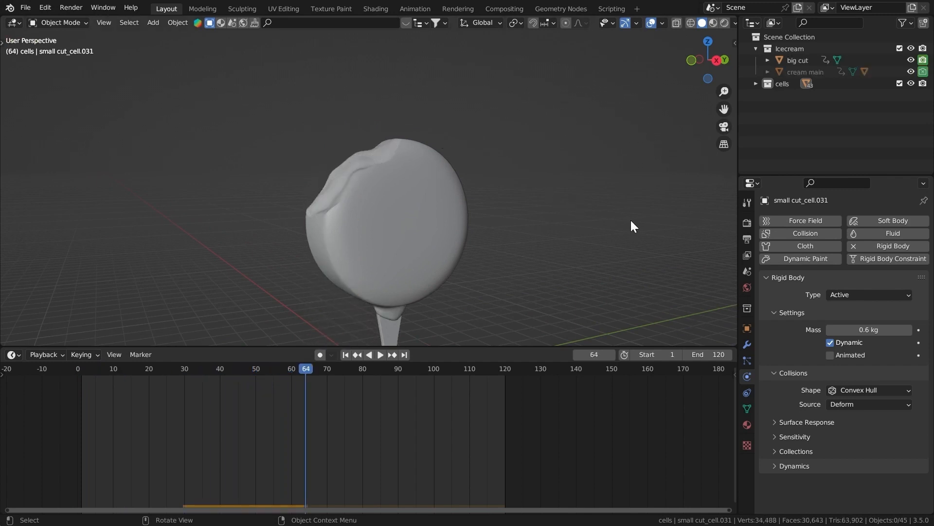
Lower the Rigid Body World's gravity field weight and set its substeps per frame and solver iterations to 30.
{"action": "left_click", "coordinate": [748, 271]}
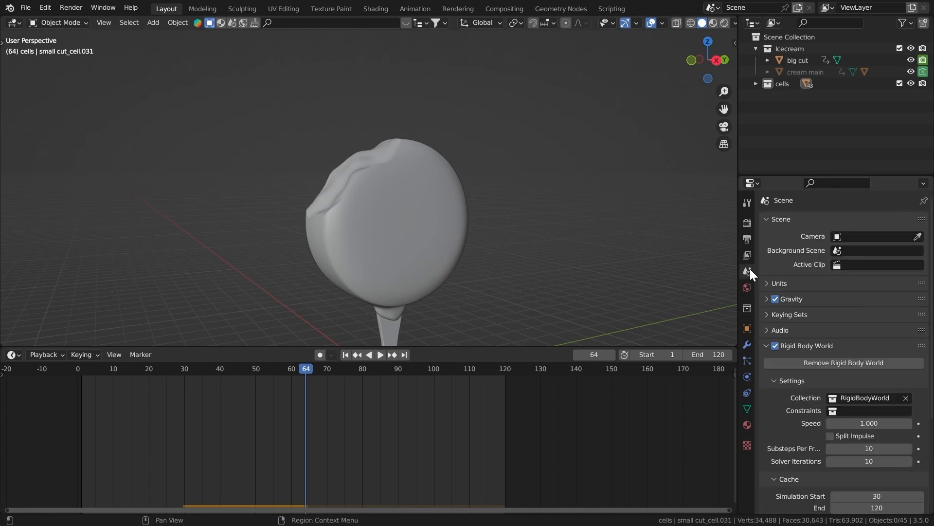
{"action": "scroll", "coordinate": [789, 497], "scroll_direction": "down", "scroll_amount": 10}
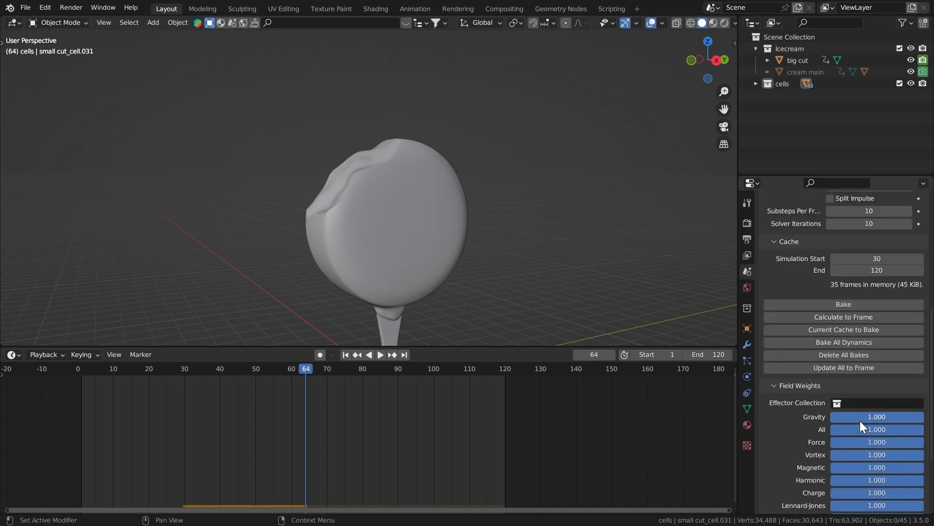
{"action": "left_click_drag", "start_coordinate": [860, 420], "coordinate": [764, 409]}
{"action": "scroll", "coordinate": [779, 411], "scroll_direction": "up", "scroll_amount": 8}
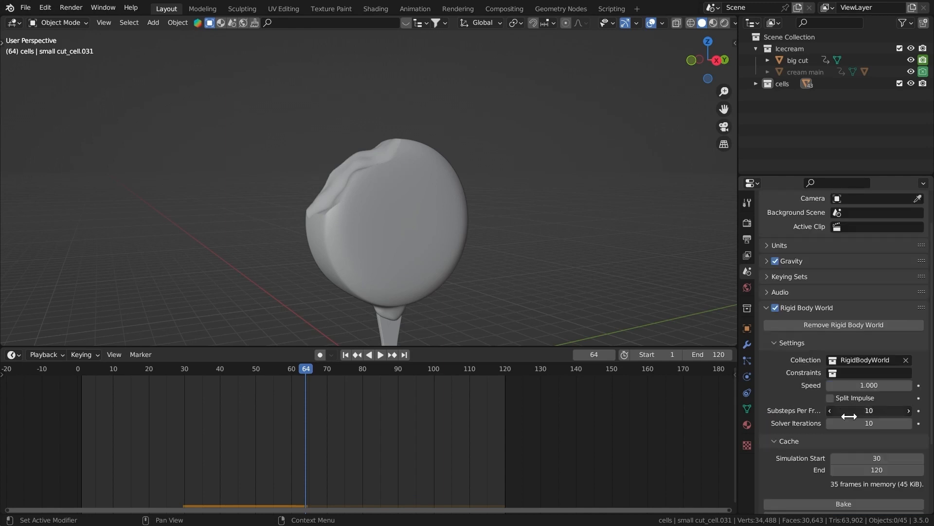
{"action": "left_click_drag", "start_coordinate": [849, 416], "coordinate": [849, 422]}
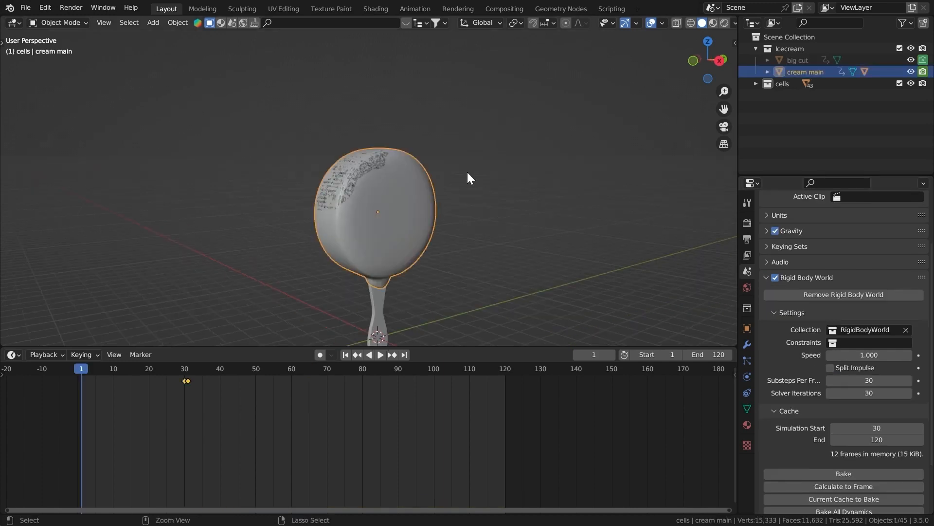
Snap the 3D cursor to the selected cream main object and hide that object.
{"action": "key", "text": "shift+s"}
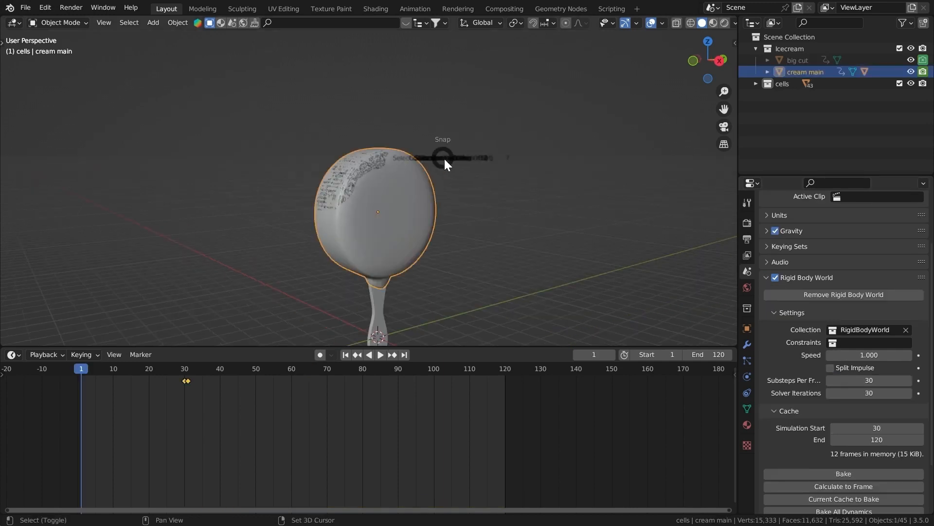
{"action": "left_click", "coordinate": [452, 305]}
{"action": "key", "text": "h"}
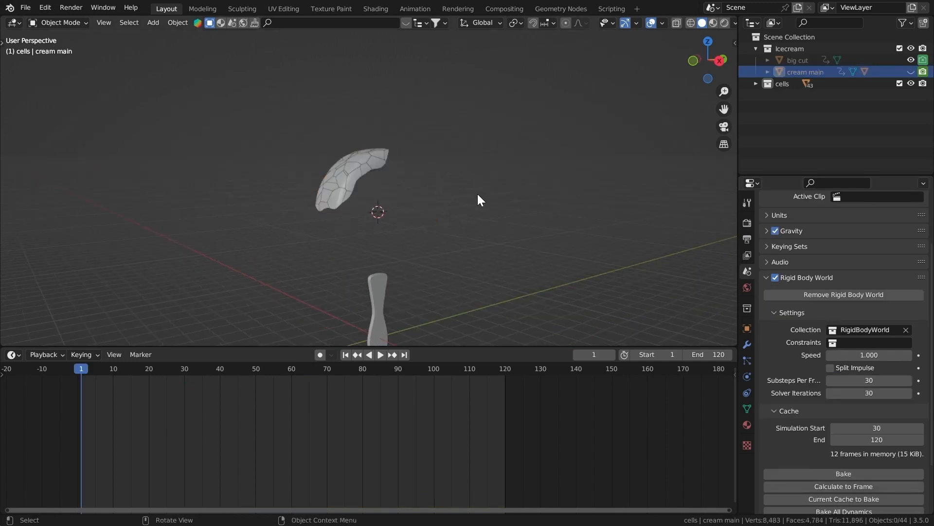
{"action": "middle_click_drag", "start_coordinate": [477, 200], "coordinate": [420, 186]}
Add a Force type force field at the 3D cursor and set its strength to 280.
{"action": "key", "text": "shift+a"}
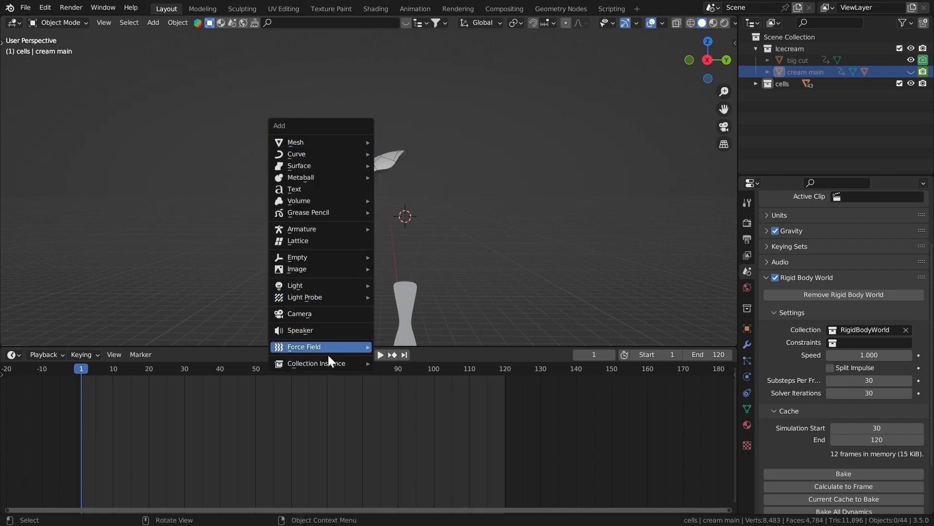
{"action": "mouse_move", "coordinate": [346, 355]}
{"action": "left_click", "coordinate": [395, 349]}
{"action": "middle_click_drag", "start_coordinate": [563, 192], "coordinate": [535, 198]}
{"action": "left_click", "coordinate": [852, 309]}
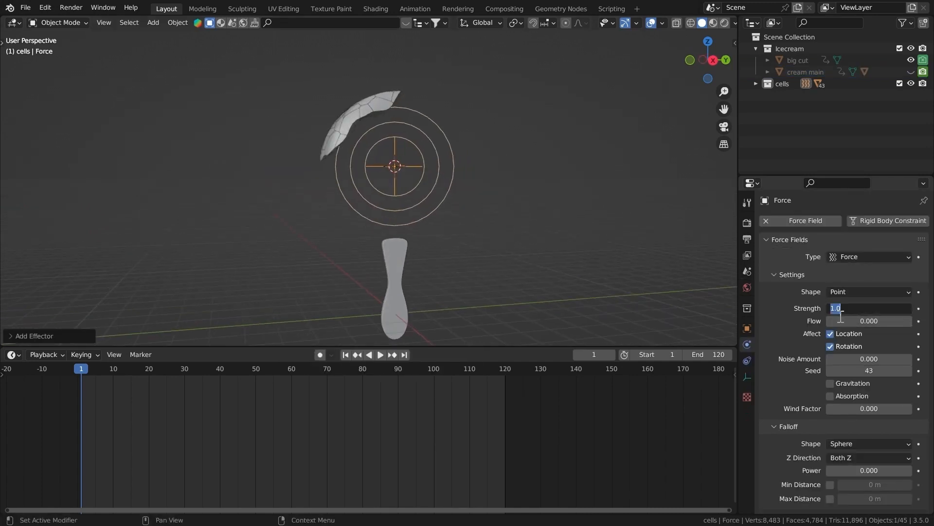
{"action": "type", "text": "280"}
{"action": "key", "text": "Return"}
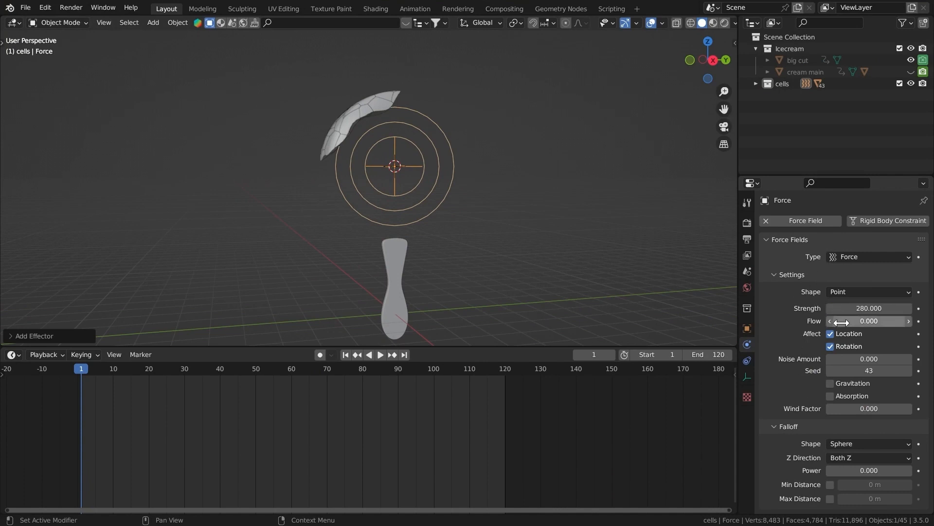
Set the force field's flow to 1.1, noise amount to 8.3, seed to 88 and wind factor to about 0.246.
{"action": "left_click_drag", "start_coordinate": [842, 322], "coordinate": [856, 325]}
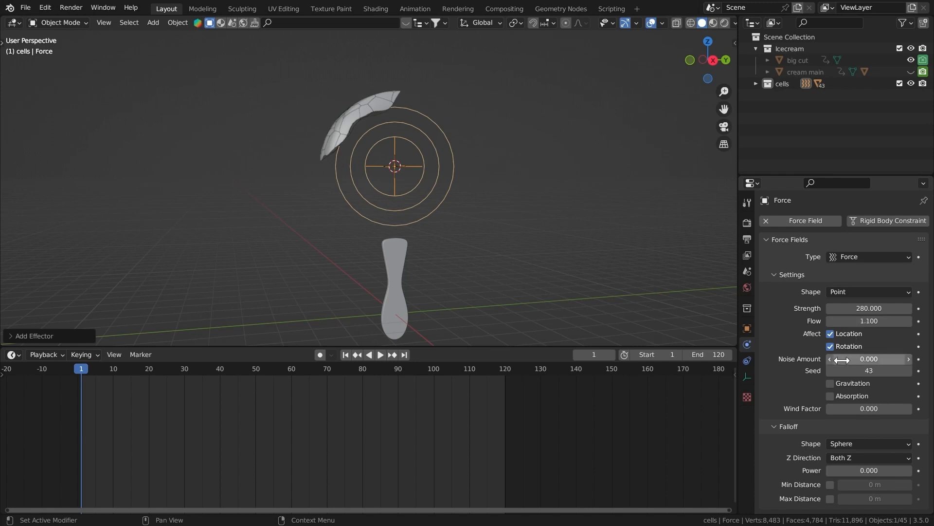
{"action": "left_click_drag", "start_coordinate": [856, 360], "coordinate": [888, 373]}
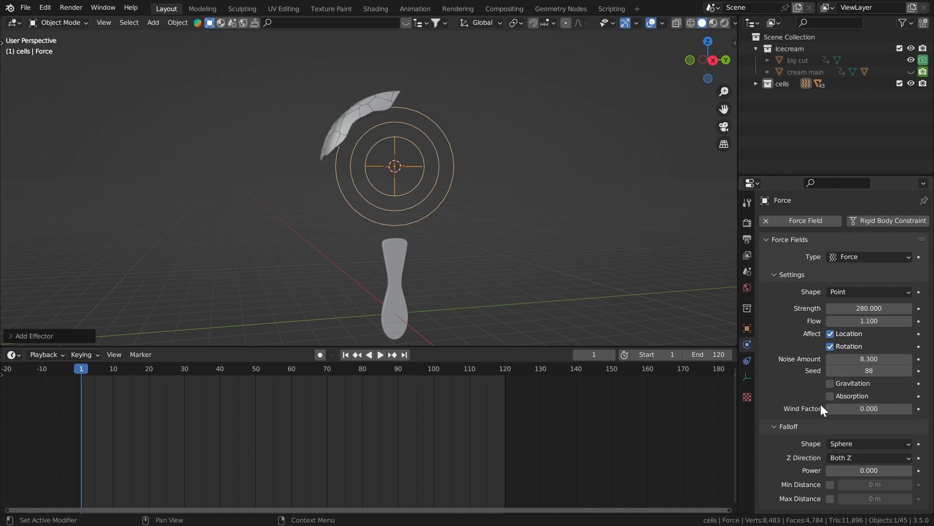
{"action": "left_click_drag", "start_coordinate": [841, 411], "coordinate": [860, 412]}
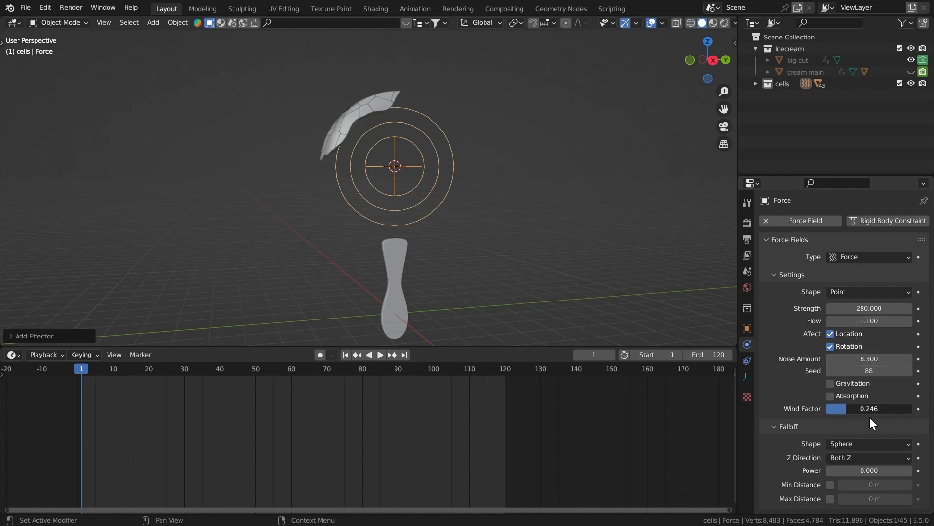
Give the big cut object a Passive rigid body with Mesh as its collision shape, working at frame 36.
{"action": "left_click", "coordinate": [363, 122]}
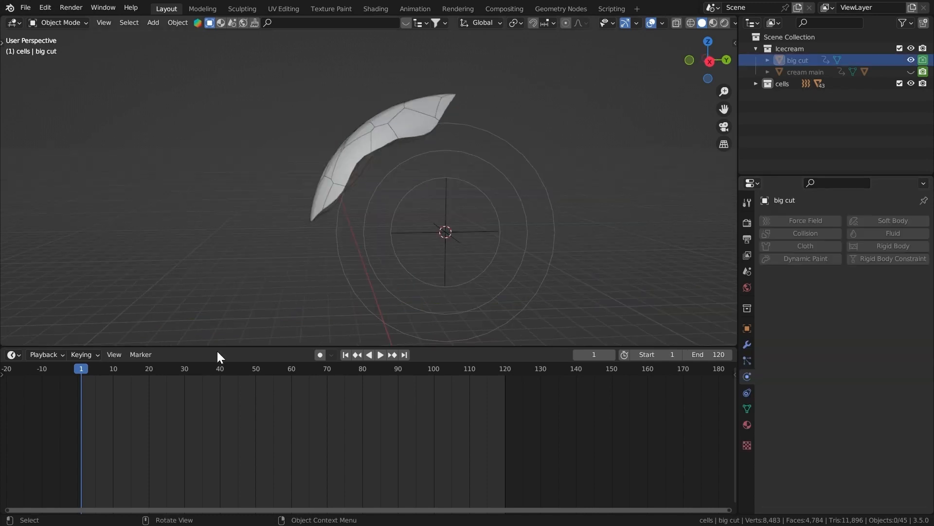
{"action": "left_click_drag", "start_coordinate": [217, 369], "coordinate": [207, 375]}
{"action": "middle_click_drag", "start_coordinate": [560, 199], "coordinate": [567, 163]}
{"action": "left_click", "coordinate": [871, 247]}
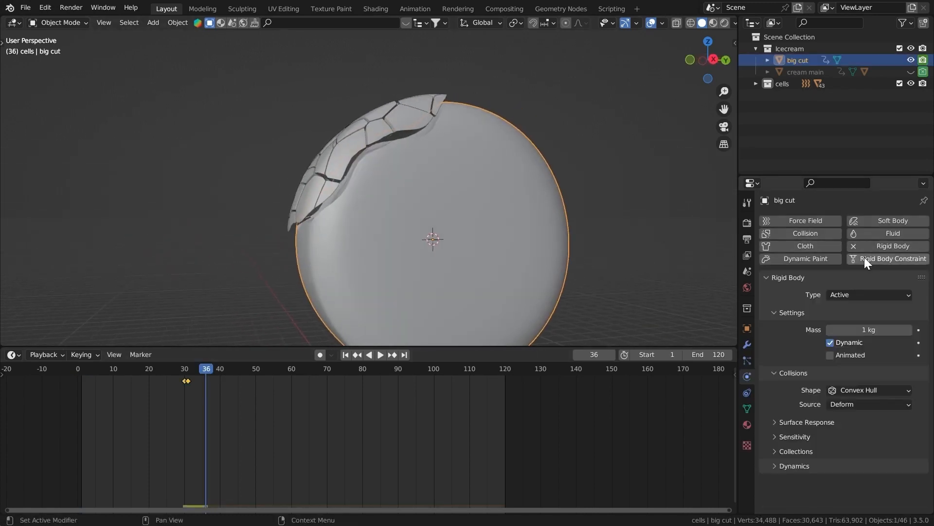
{"action": "left_click", "coordinate": [856, 295]}
{"action": "left_click", "coordinate": [849, 322]}
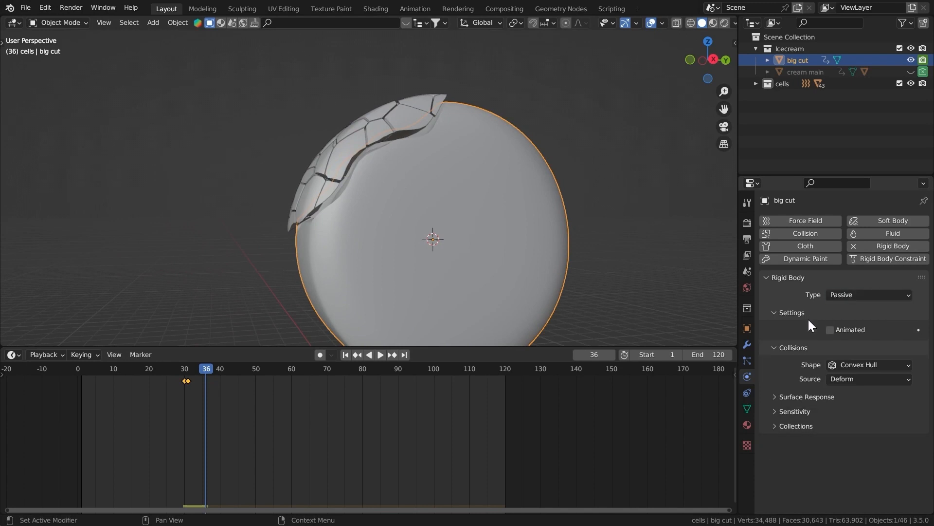
{"action": "left_click", "coordinate": [844, 365]}
{"action": "left_click", "coordinate": [853, 452]}
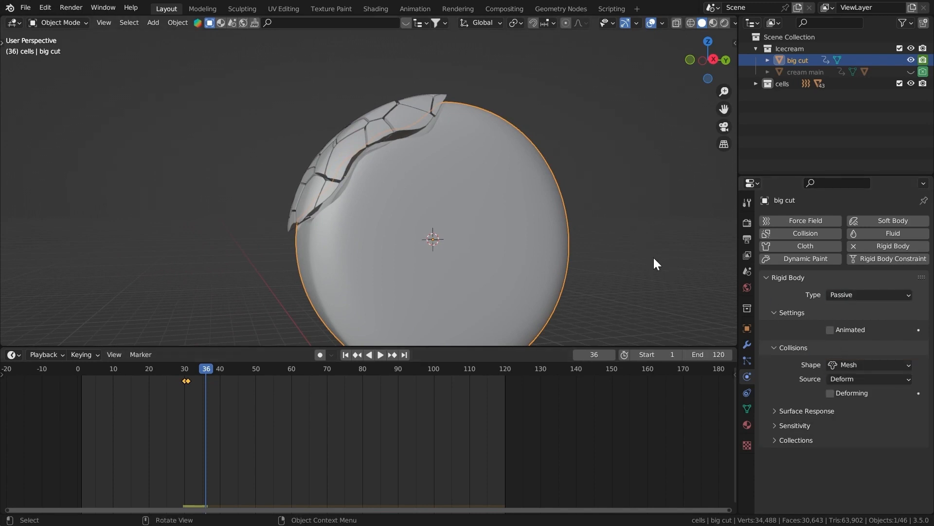
Play the simulation from frame 1 to check how the cells burst away from the ice cream.
{"action": "key", "text": "shift+Left"}
{"action": "key", "text": "space"}
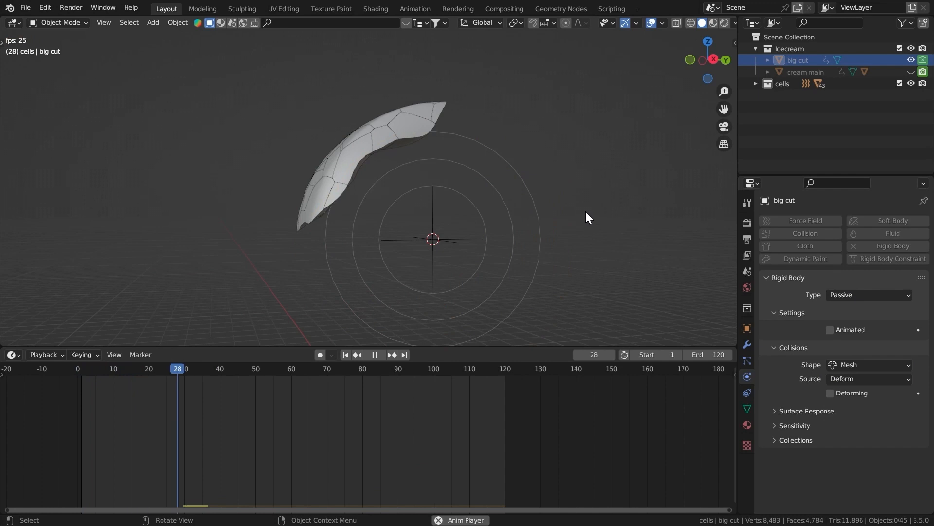
{"action": "key", "text": "space"}
{"action": "scroll", "coordinate": [553, 237], "scroll_direction": "down", "scroll_amount": 5}
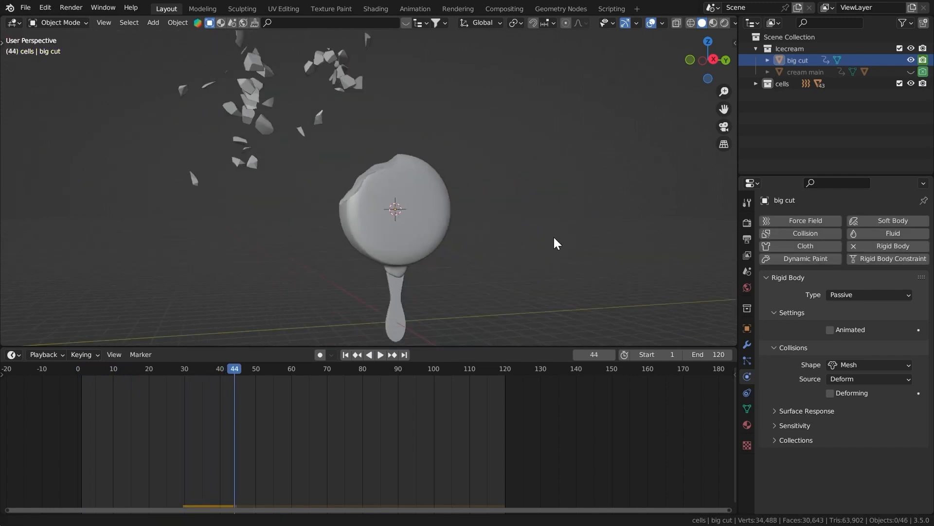
{"action": "middle_click_drag", "start_coordinate": [554, 238], "coordinate": [273, 267]}
Replay the burst from frame 2, view it from another angle and save the file.
{"action": "left_click", "coordinate": [86, 369]}
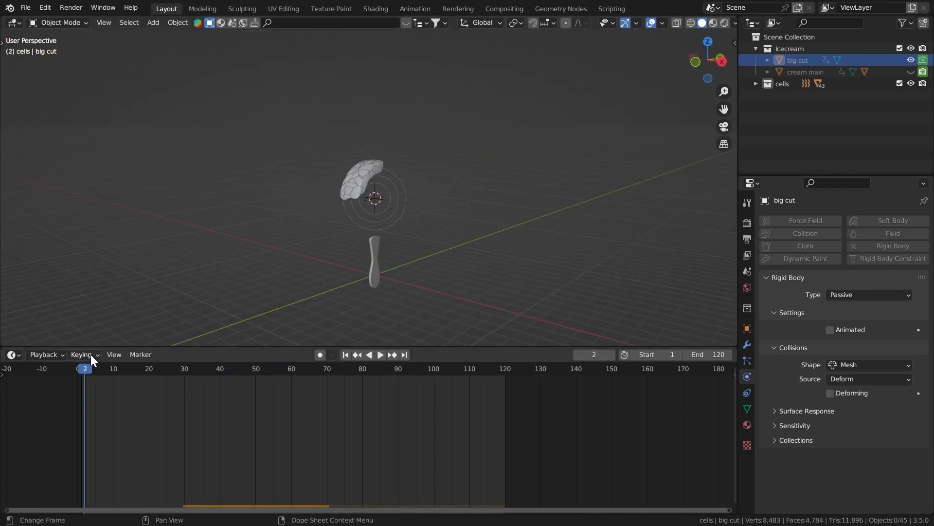
{"action": "key", "text": "space"}
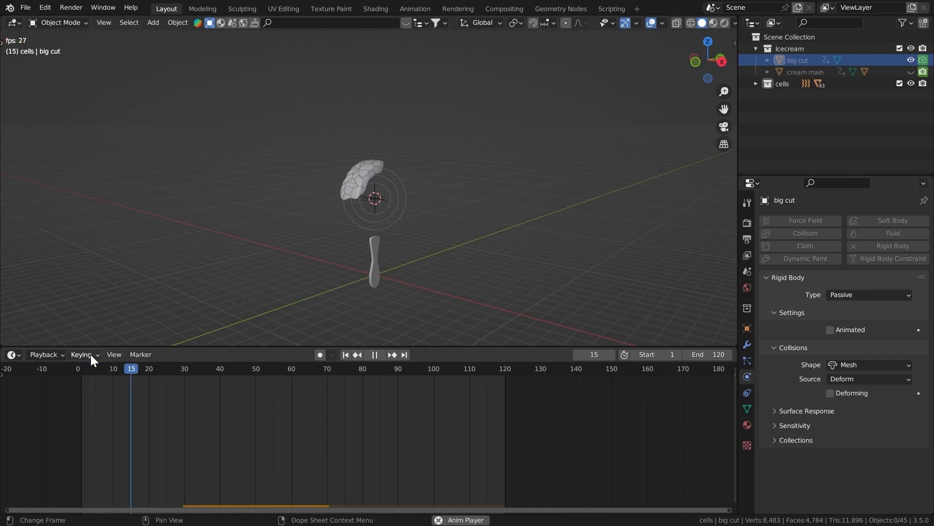
{"action": "key", "text": "space"}
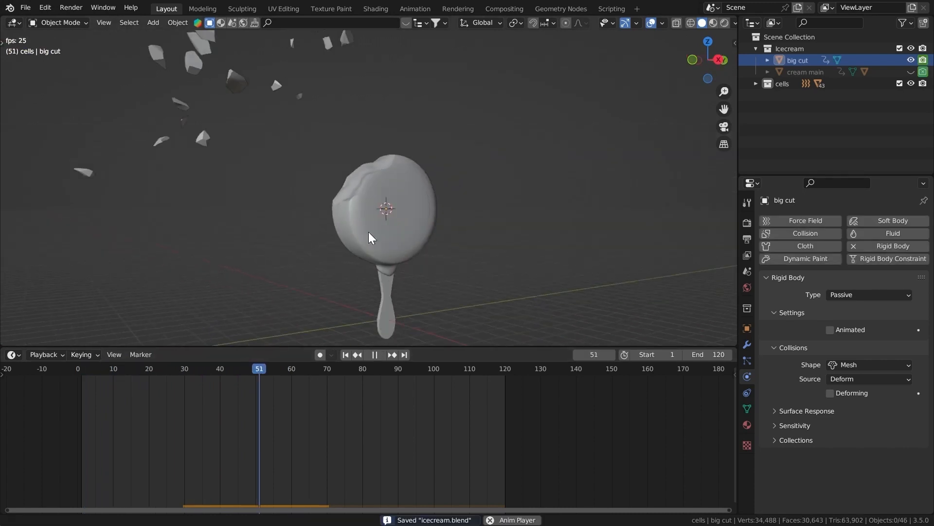
{"action": "key", "text": "ctrl+s"}
{"action": "middle_click_drag", "start_coordinate": [359, 183], "coordinate": [258, 283]}
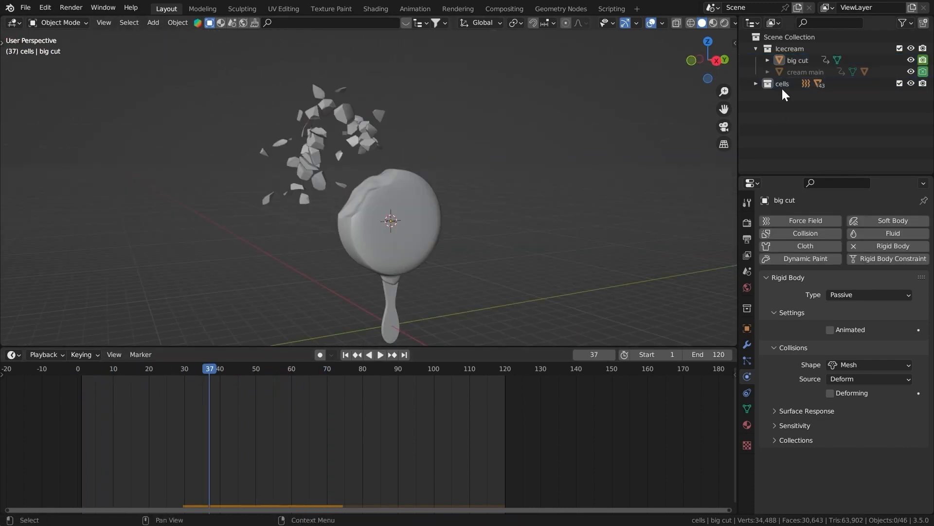
Instance the cells collection to the scene and move the Force object from cells into the Icecream collection.
{"action": "right_click", "coordinate": [783, 86]}
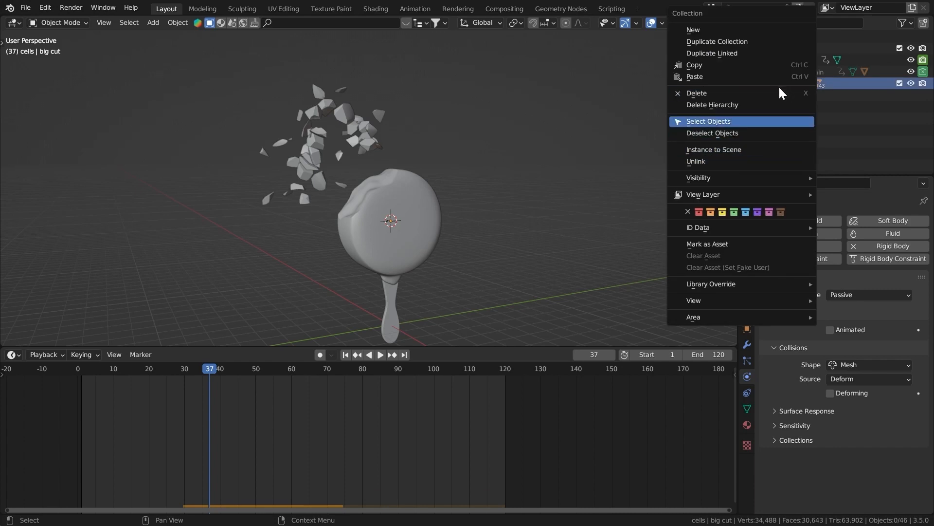
{"action": "left_click", "coordinate": [713, 149]}
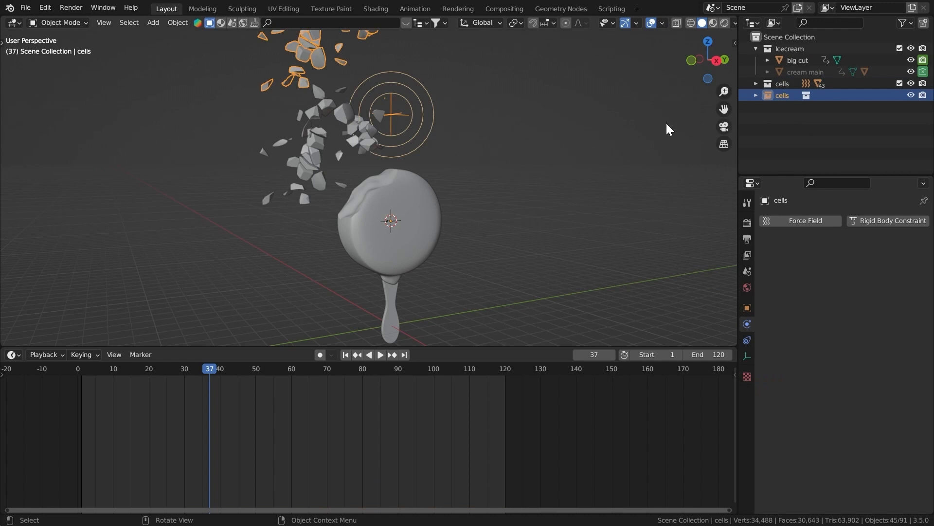
{"action": "left_click", "coordinate": [756, 83]}
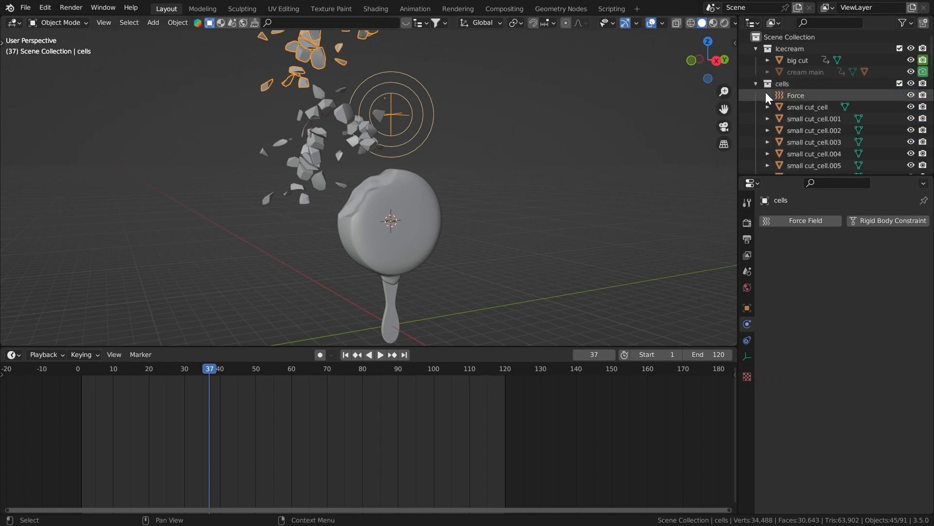
{"action": "left_click_drag", "start_coordinate": [791, 100], "coordinate": [812, 67]}
{"action": "left_click", "coordinate": [755, 95]}
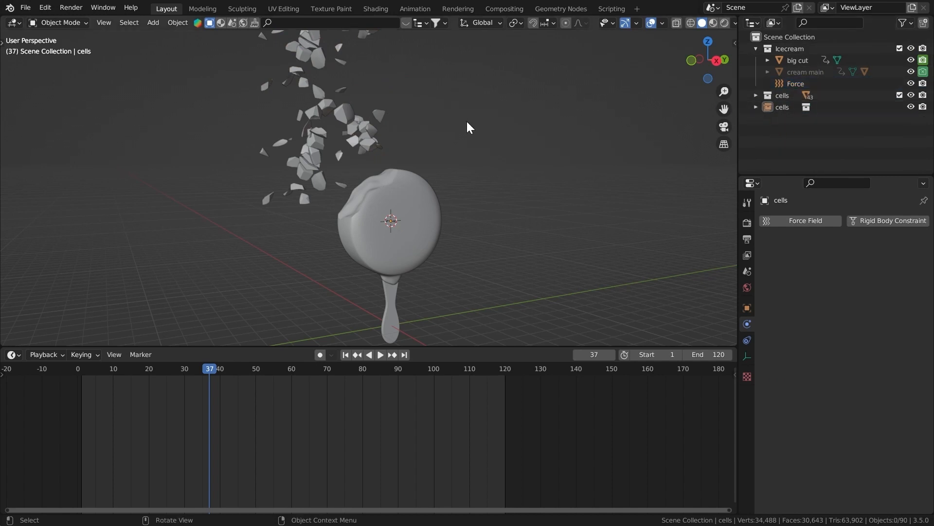
Exclude the original cells collection from the view layer and clear the location of the cells collection instance.
{"action": "left_click", "coordinate": [900, 95]}
{"action": "scroll", "coordinate": [371, 116], "scroll_direction": "down", "scroll_amount": 5}
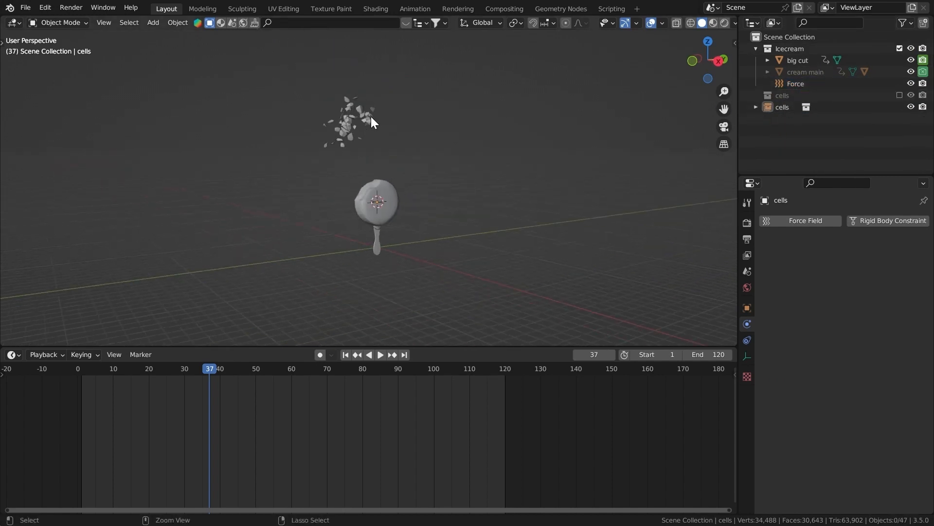
{"action": "middle_click_drag", "start_coordinate": [370, 122], "coordinate": [415, 108]}
{"action": "left_click", "coordinate": [364, 134]}
{"action": "scroll", "coordinate": [364, 132], "scroll_direction": "up", "scroll_amount": 5}
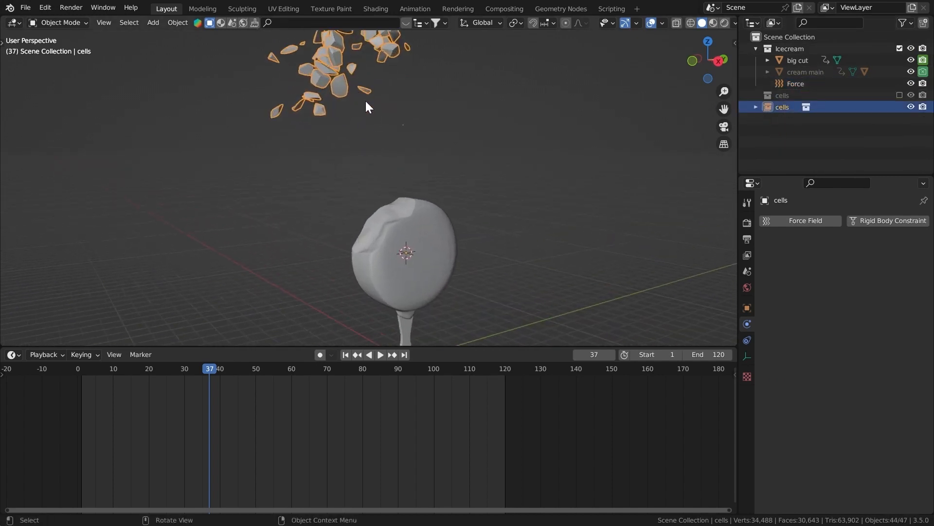
{"action": "scroll", "coordinate": [384, 118], "scroll_direction": "down", "scroll_amount": 2}
{"action": "key", "text": "alt+g"}
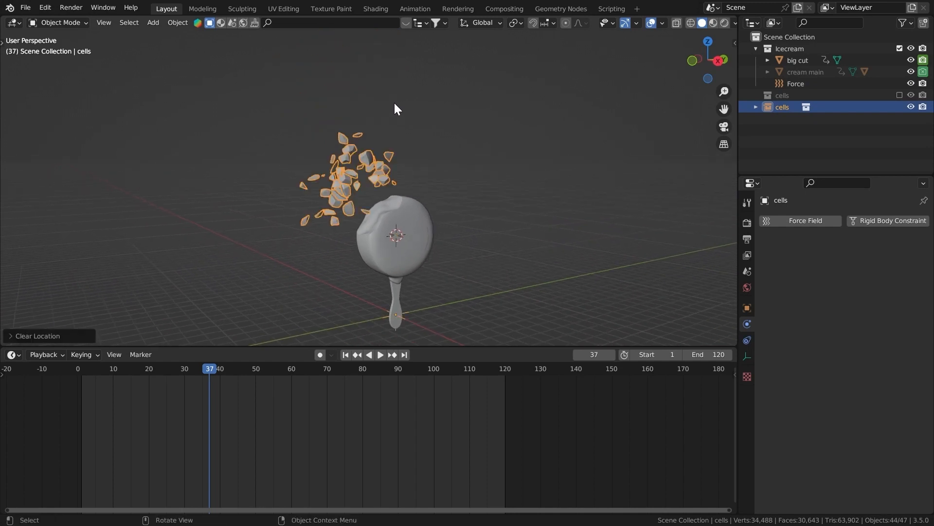
Select the cells collection instance at frame 0 and save the file.
{"action": "middle_click_drag", "start_coordinate": [394, 103], "coordinate": [364, 152]}
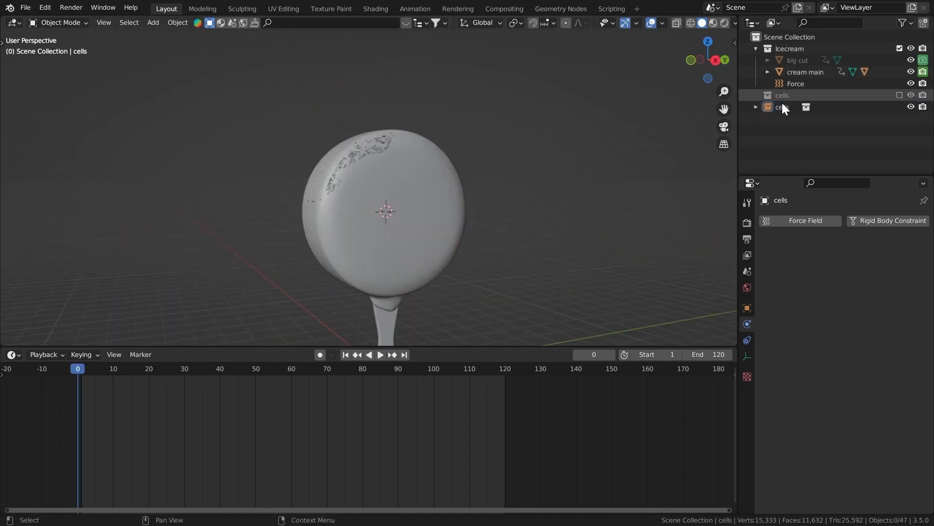
{"action": "left_click", "coordinate": [782, 107]}
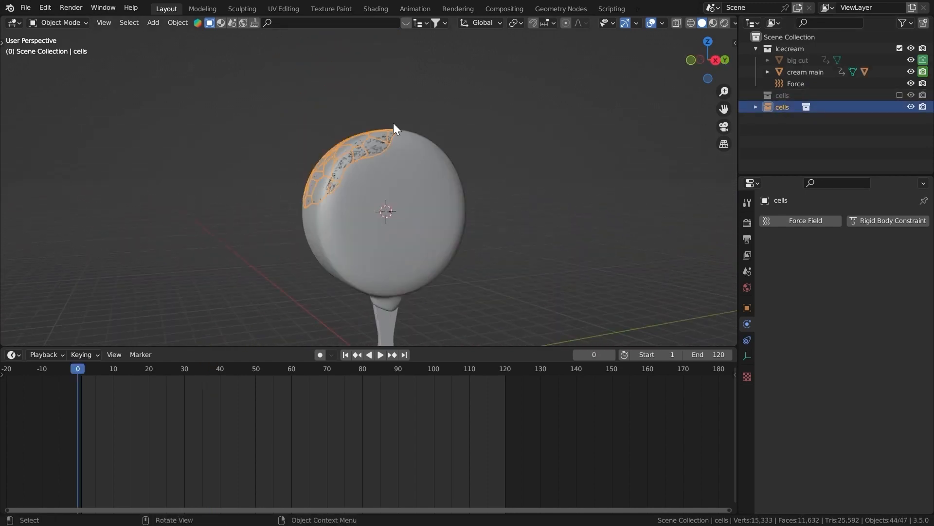
{"action": "middle_click_drag", "start_coordinate": [394, 123], "coordinate": [440, 145]}
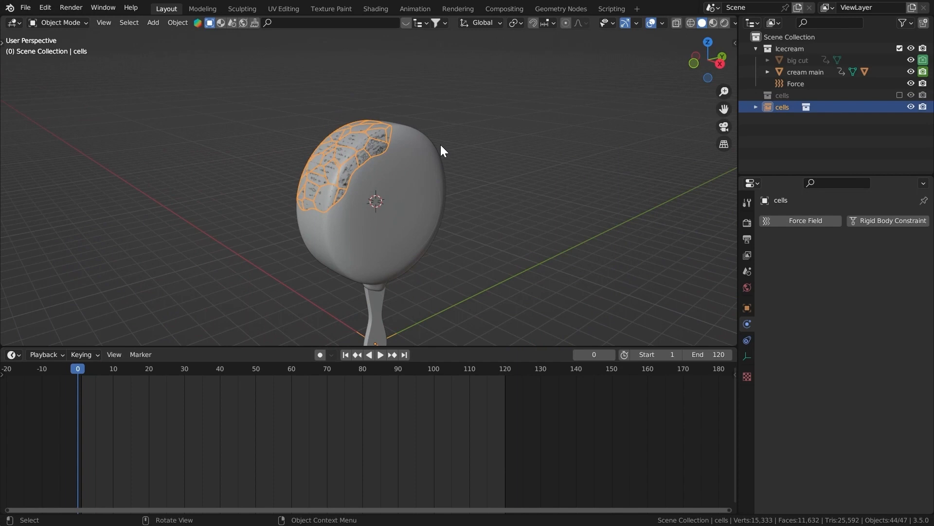
{"action": "key", "text": "ctrl+s"}
{"action": "scroll", "coordinate": [472, 195], "scroll_direction": "up", "scroll_amount": 2}
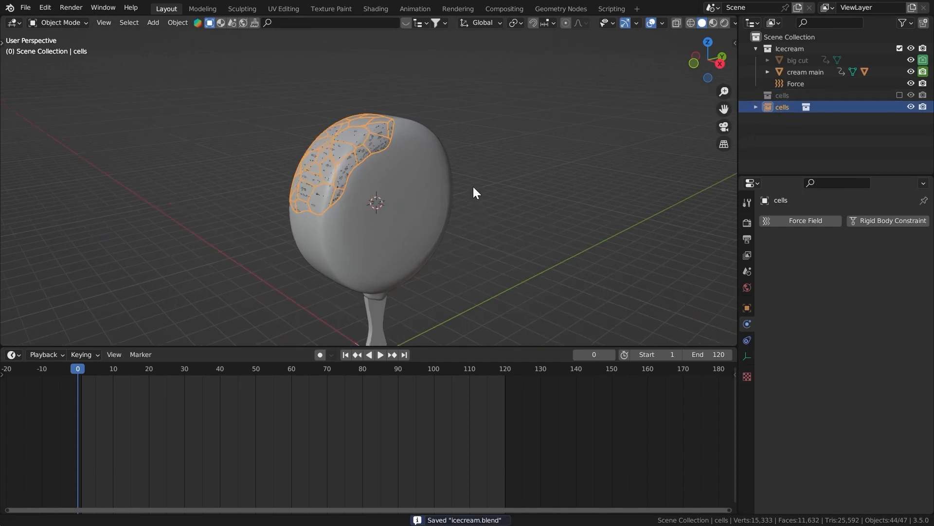
{"action": "middle_click_drag", "start_coordinate": [640, 271], "coordinate": [635, 258]}
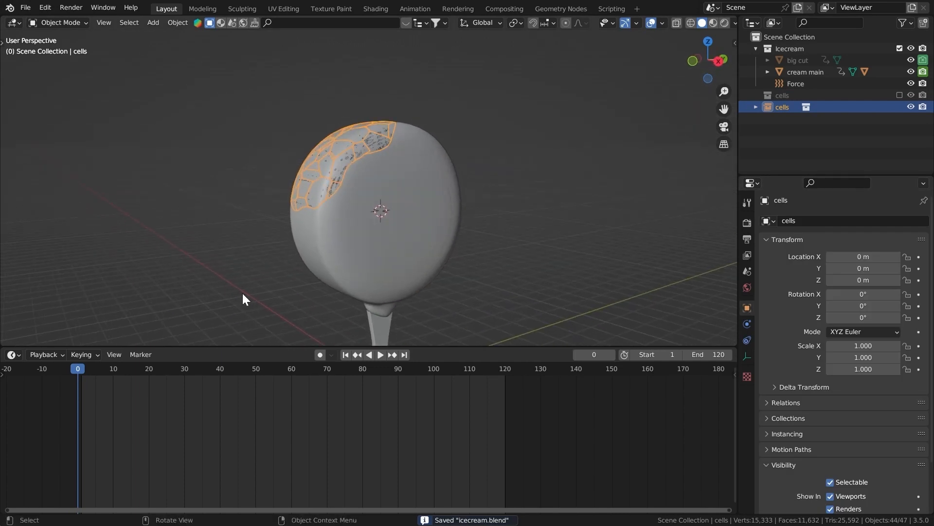
Turn off the cells instance's viewport and render visibility at frame 30 and keyframe both settings.
{"action": "left_click", "coordinate": [184, 368]}
{"action": "scroll", "coordinate": [915, 419], "scroll_direction": "down", "scroll_amount": 6}
{"action": "scroll", "coordinate": [918, 423], "scroll_direction": "up", "scroll_amount": 1}
{"action": "scroll", "coordinate": [906, 409], "scroll_direction": "down", "scroll_amount": 1}
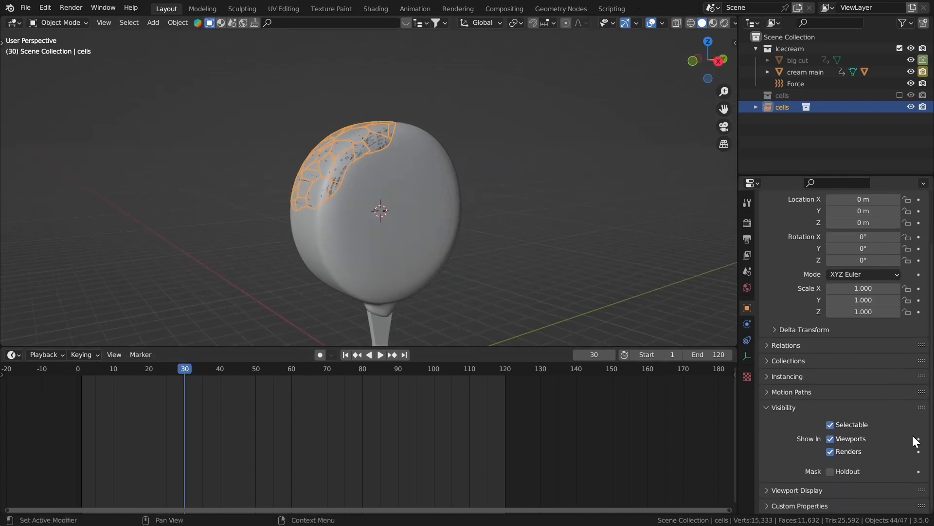
{"action": "left_click", "coordinate": [847, 439]}
{"action": "left_click", "coordinate": [847, 452]}
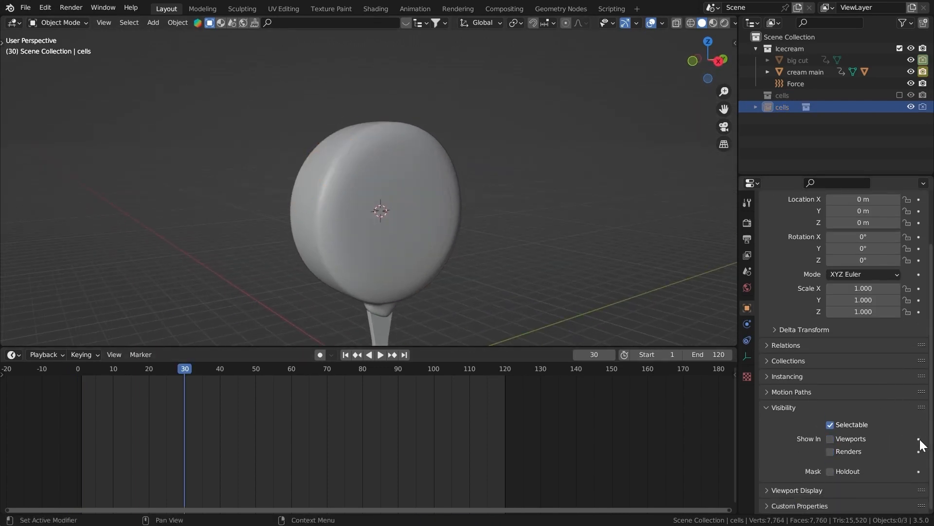
{"action": "left_click", "coordinate": [919, 439]}
{"action": "left_click", "coordinate": [919, 451]}
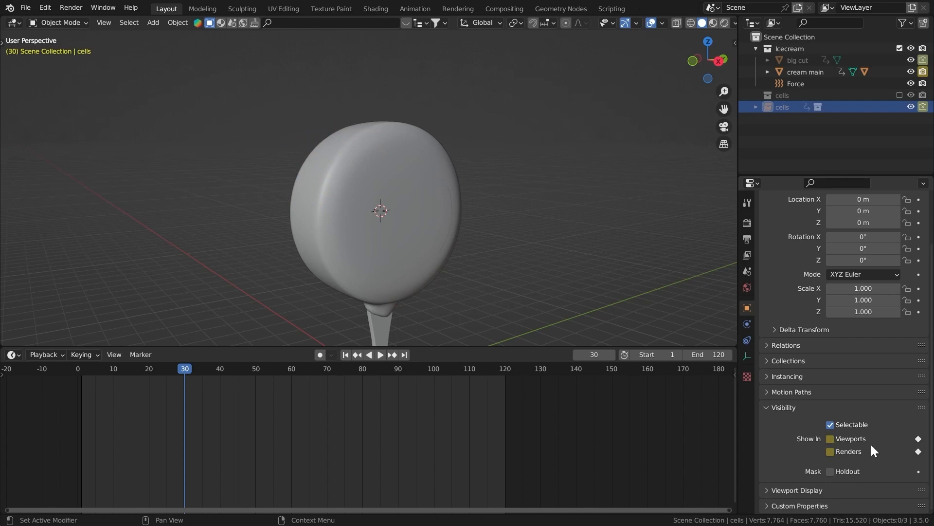
Turn on and keyframe the cells instance's viewport and render visibility at frame 31, and save the file.
{"action": "key", "text": "Right"}
{"action": "left_click", "coordinate": [857, 440]}
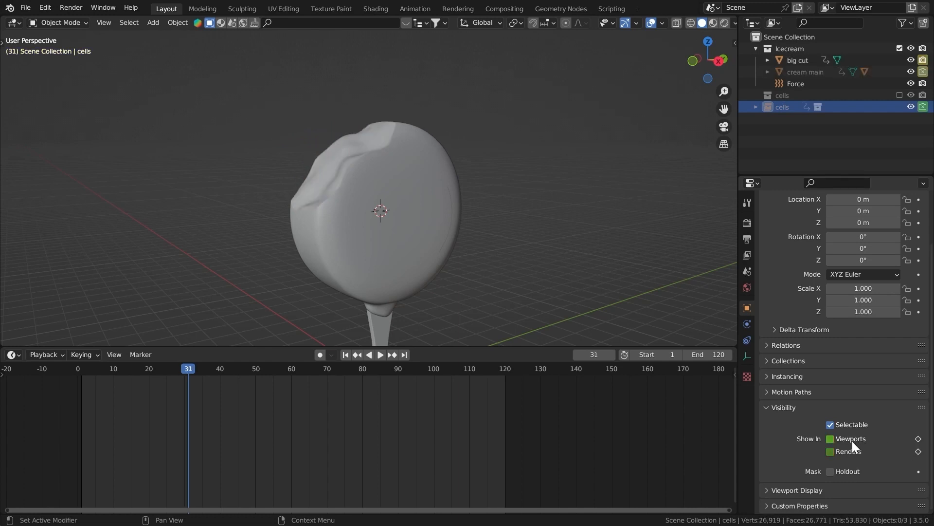
{"action": "left_click", "coordinate": [919, 451]}
{"action": "key", "text": "ctrl+s"}
Play the animation from frame 1 to check how the cells instance appears when the bite bursts.
{"action": "left_click", "coordinate": [81, 373]}
{"action": "middle_click_drag", "start_coordinate": [293, 229], "coordinate": [291, 191]}
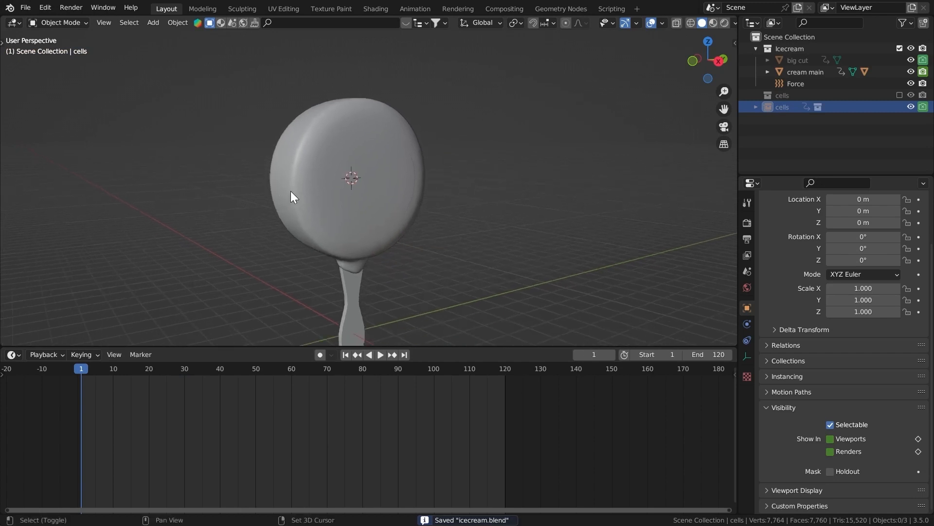
{"action": "middle_click_drag", "start_coordinate": [203, 200], "coordinate": [227, 235]}
{"action": "key", "text": "space"}
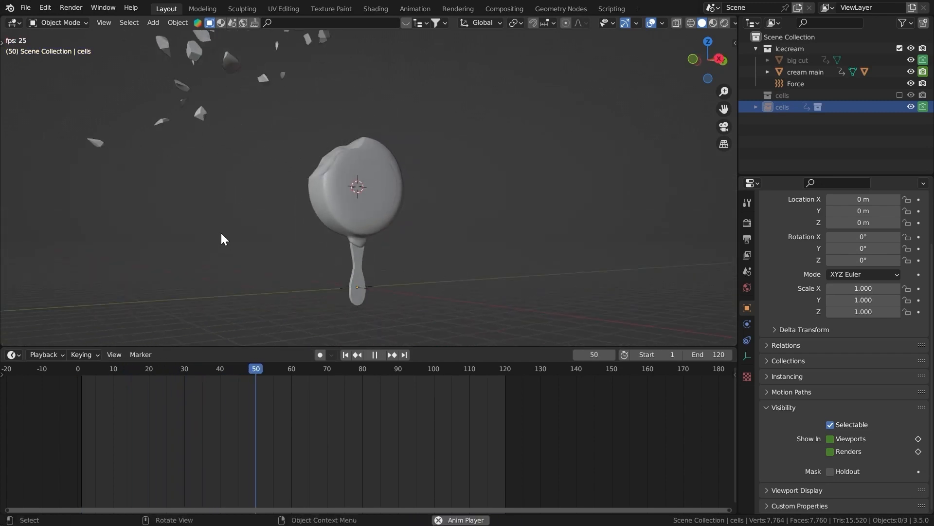
{"action": "key", "text": "space"}
{"action": "left_click_drag", "start_coordinate": [120, 376], "coordinate": [84, 368]}
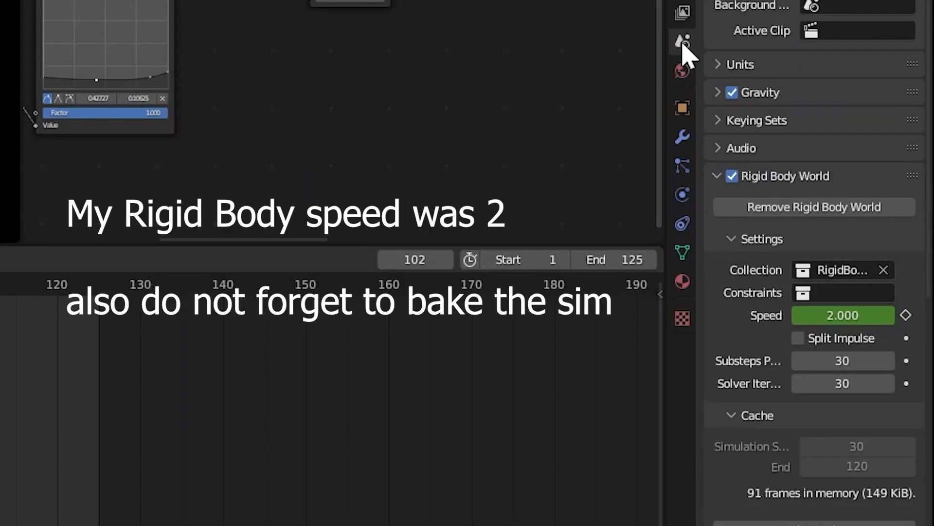
Check the simulation speed and bake settings of the scene's Rigid Body World.
{"action": "scroll", "coordinate": [827, 312], "scroll_direction": "down", "scroll_amount": 5}
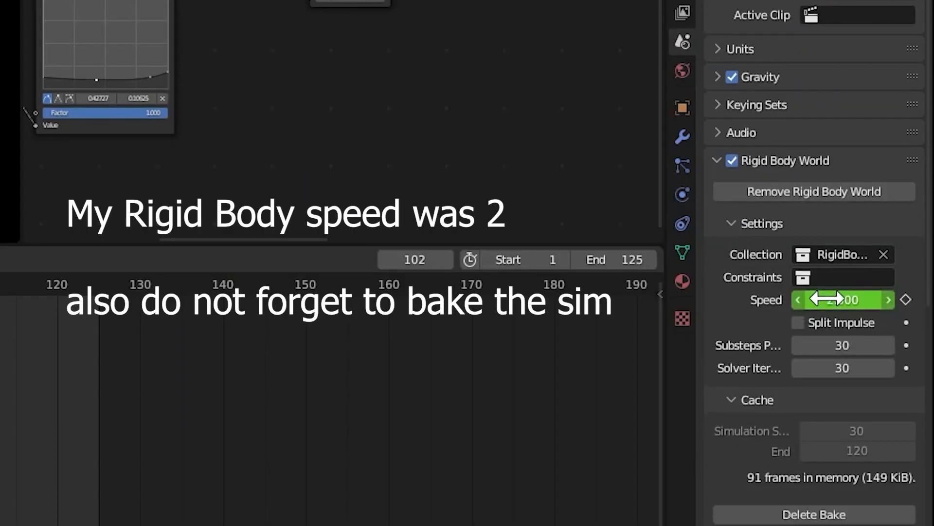
{"action": "double_click", "coordinate": [827, 216]}
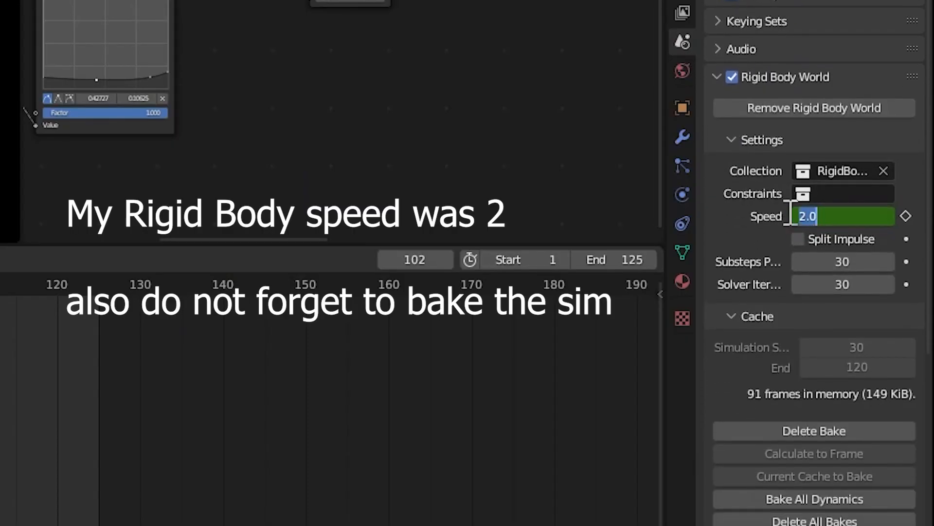
{"action": "key", "text": "Return"}
{"action": "scroll", "coordinate": [750, 199], "scroll_direction": "down", "scroll_amount": 1}
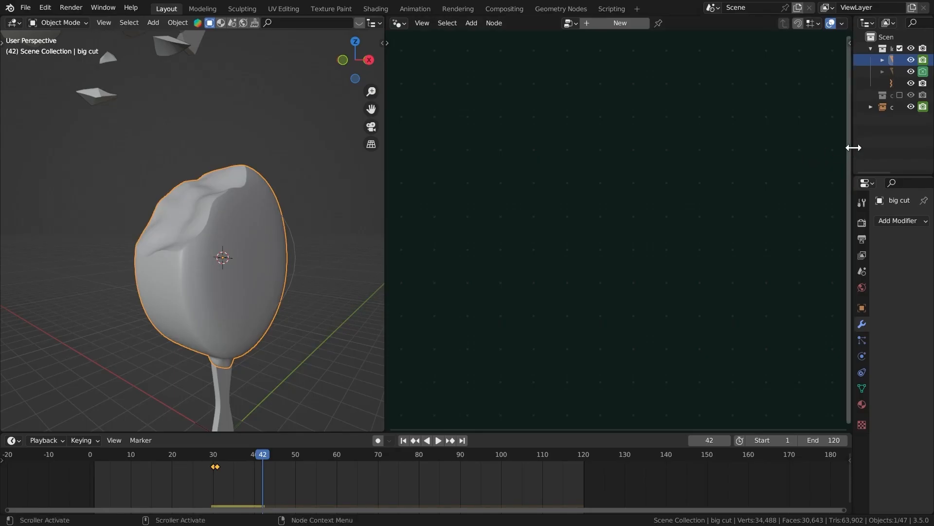
Back up the big cut object as a duplicate in a new collection named trash, exclude that collection and save the file.
{"action": "left_click_drag", "start_coordinate": [853, 146], "coordinate": [720, 174]}
{"action": "scroll", "coordinate": [146, 200], "scroll_direction": "down", "scroll_amount": 3}
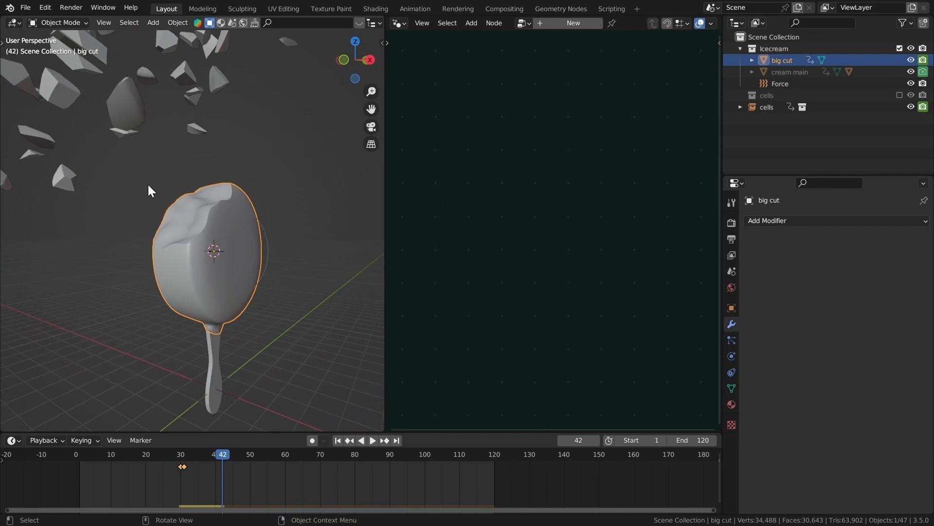
{"action": "key", "text": "shift+d"}
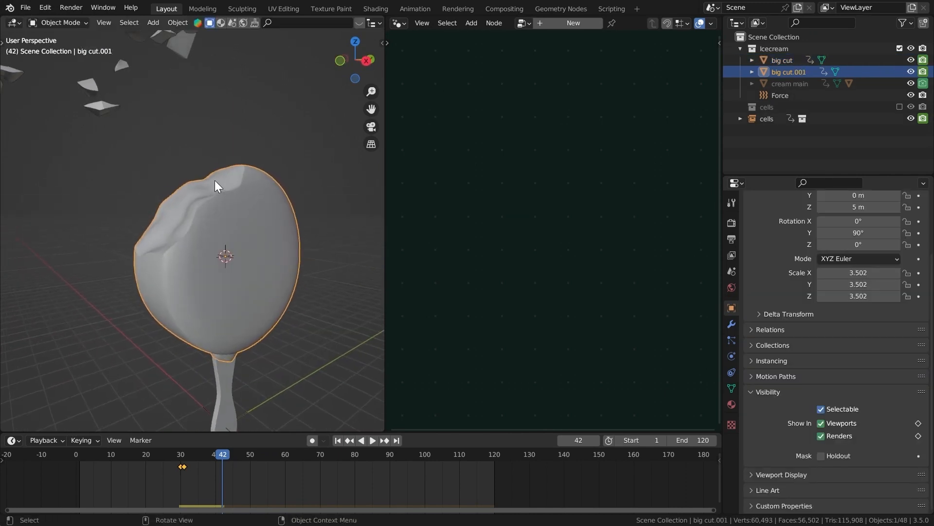
{"action": "key", "text": "m"}
{"action": "left_click", "coordinate": [180, 141]}
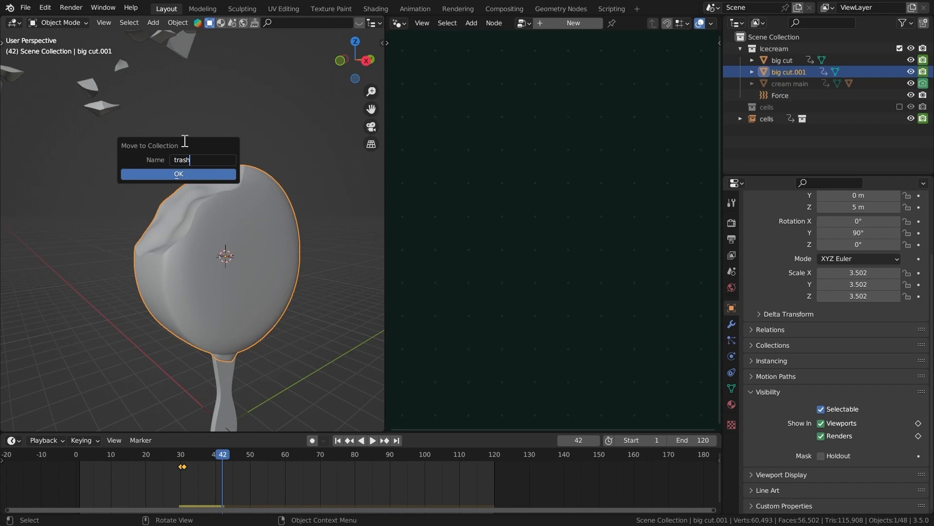
{"action": "type", "text": "trash"}
{"action": "key", "text": "Return"}
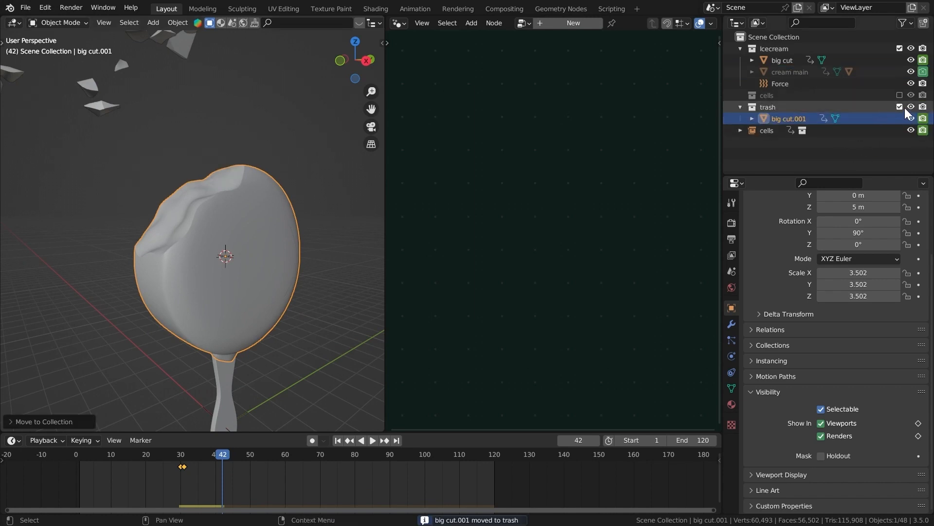
{"action": "left_click", "coordinate": [899, 108]}
{"action": "key", "text": "ctrl+s"}
Remove the rigid body physics from the original big cut object and save the file.
{"action": "left_click", "coordinate": [210, 198]}
{"action": "middle_click_drag", "start_coordinate": [214, 194], "coordinate": [266, 194]}
{"action": "scroll", "coordinate": [266, 194], "scroll_direction": "up", "scroll_amount": 1}
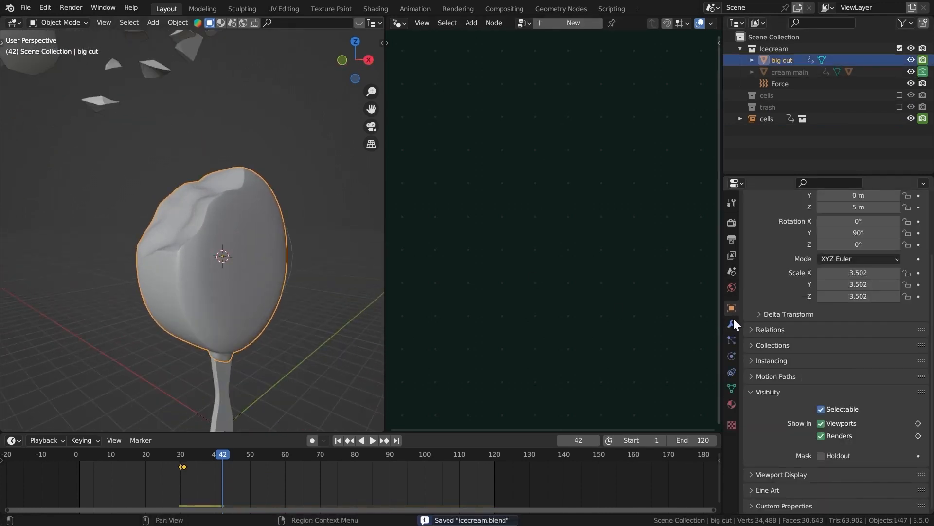
{"action": "left_click", "coordinate": [730, 354]}
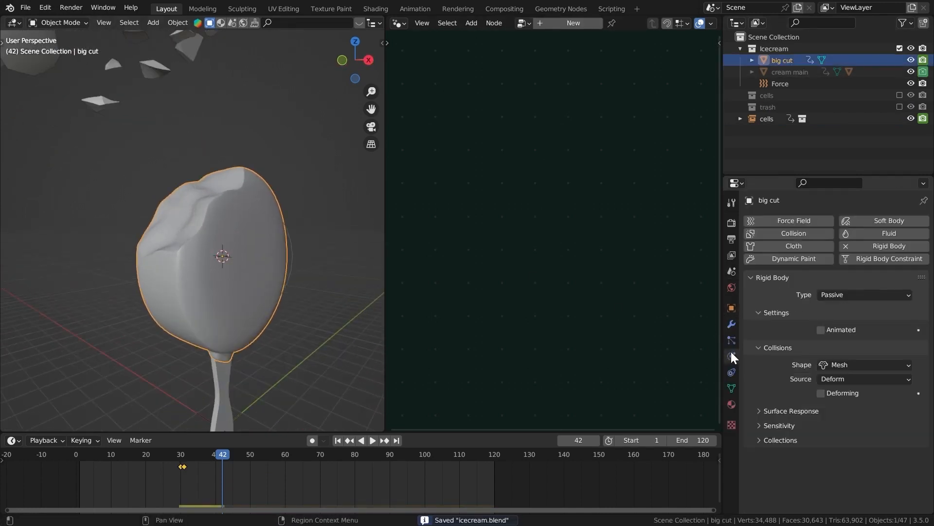
{"action": "left_click", "coordinate": [843, 246]}
{"action": "key", "text": "ctrl+s"}
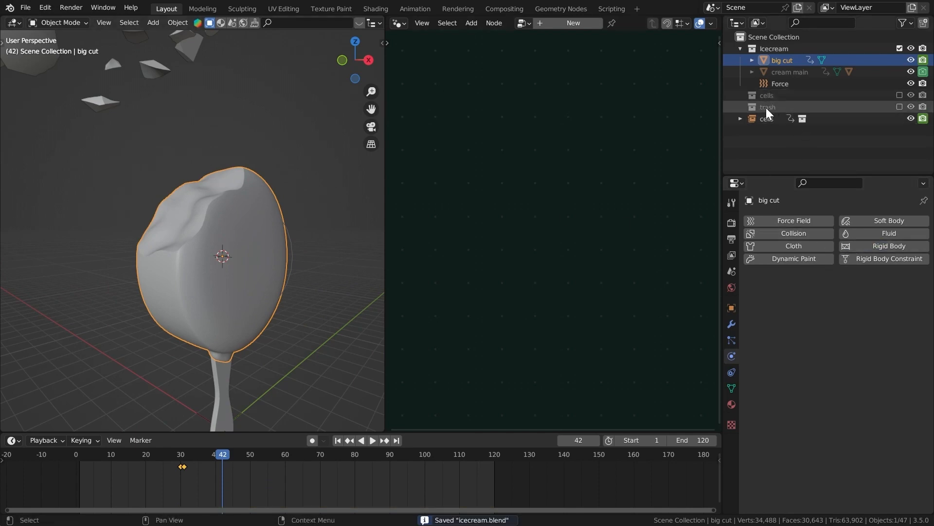
Select the sharp edges outlining the bite on the big cut mesh in Edit Mode, working in a maximized viewport.
{"action": "key", "text": "ctrl+space"}
{"action": "middle_click_drag", "start_coordinate": [238, 189], "coordinate": [466, 204]}
{"action": "key", "text": "Tab"}
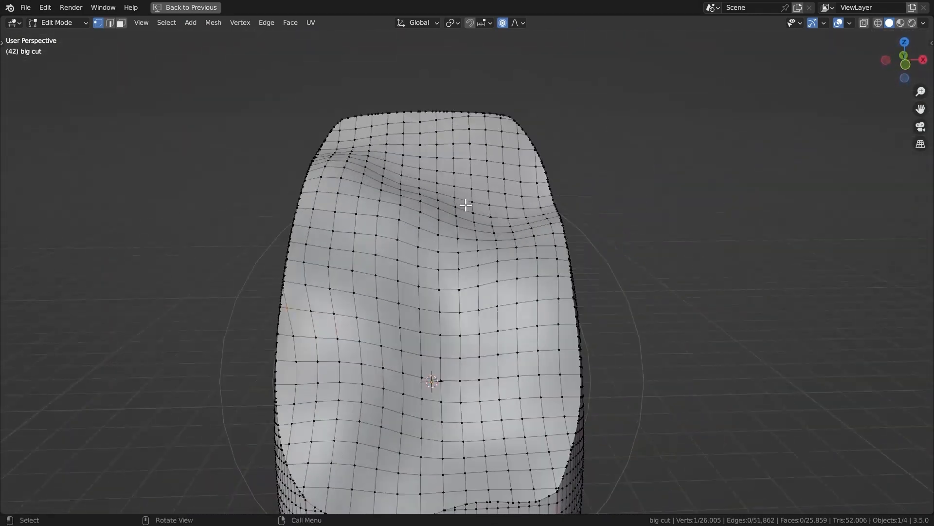
{"action": "middle_click_drag", "start_coordinate": [520, 367], "coordinate": [545, 201]}
{"action": "key", "text": "2"}
{"action": "middle_click_drag", "start_coordinate": [246, 130], "coordinate": [236, 122]}
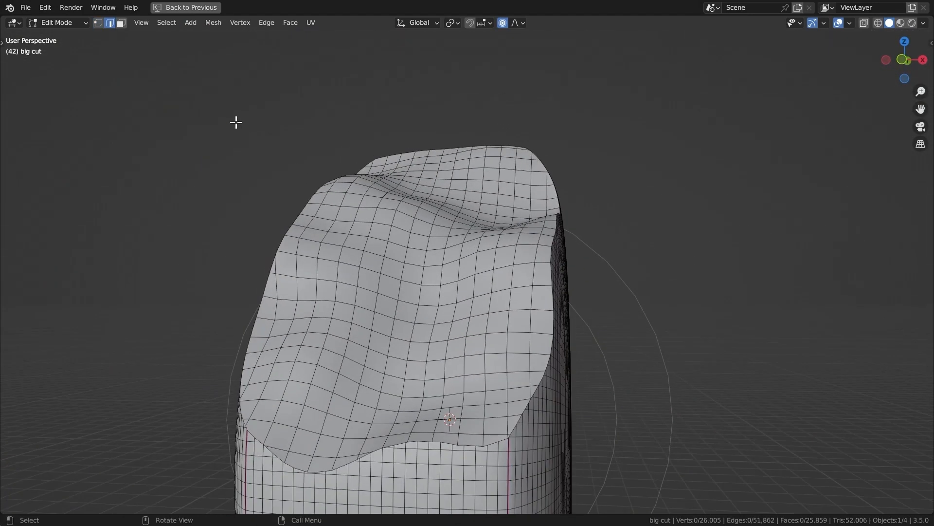
{"action": "left_click", "coordinate": [166, 23]}
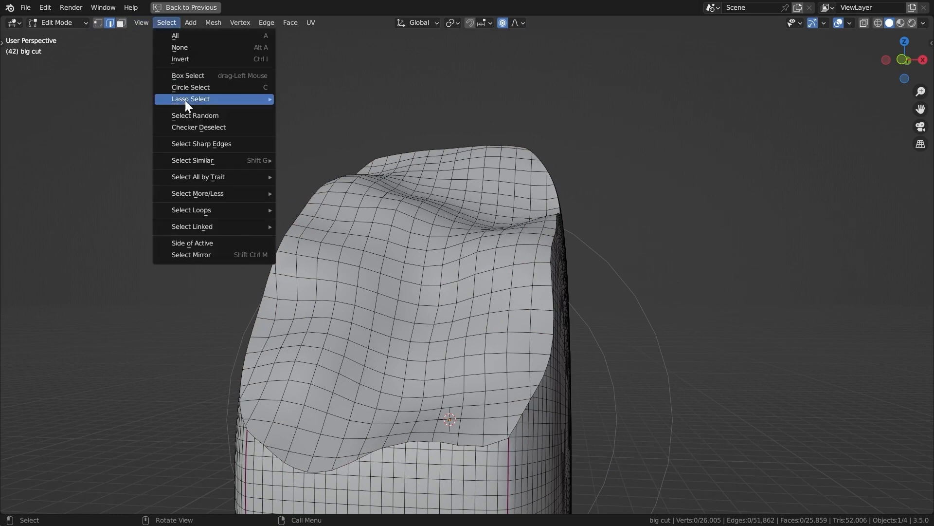
{"action": "left_click", "coordinate": [210, 145]}
Duplicate the selected bite outline edges in place and separate them into their own object.
{"action": "middle_click_drag", "start_coordinate": [224, 138], "coordinate": [297, 152]}
{"action": "key", "text": "g"}
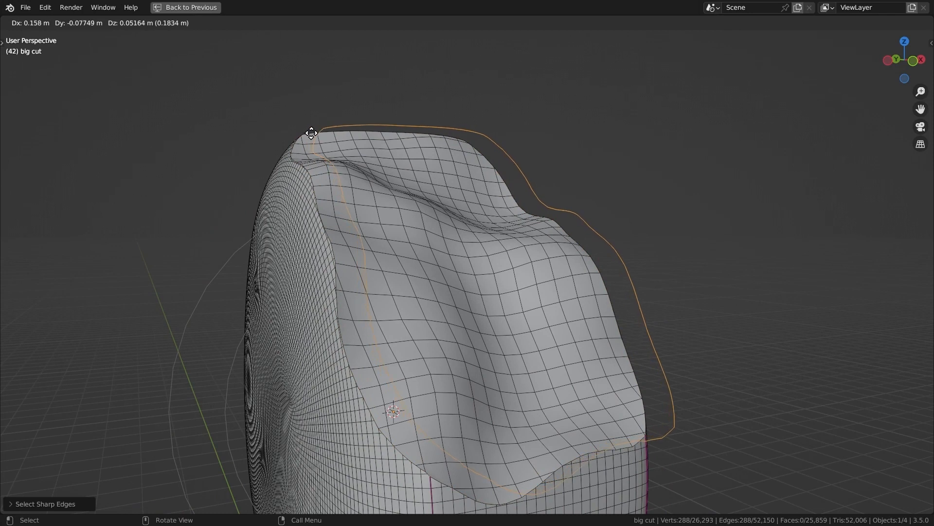
{"action": "right_click", "coordinate": [311, 131]}
{"action": "key", "text": "p"}
{"action": "left_click", "coordinate": [308, 137]}
{"action": "key", "text": "Tab"}
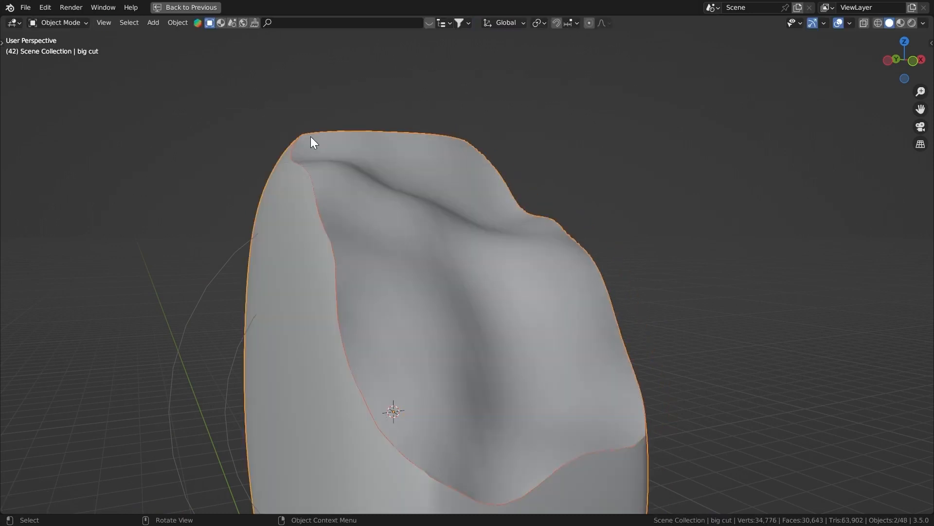
Merge the overlapping or closely spaced vertices of the separated bite outline object in Edit Mode.
{"action": "left_click", "coordinate": [299, 140]}
{"action": "middle_click_drag", "start_coordinate": [300, 139], "coordinate": [296, 159]}
{"action": "key", "text": "Tab"}
{"action": "key", "text": "1"}
{"action": "key", "text": "a"}
{"action": "scroll", "coordinate": [372, 192], "scroll_direction": "up", "scroll_amount": 2}
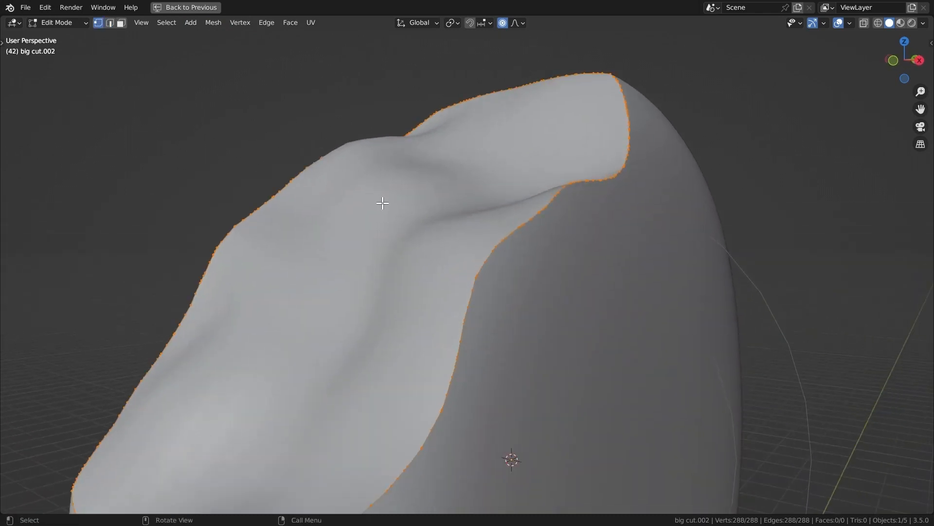
{"action": "key", "text": "m"}
{"action": "left_click", "coordinate": [352, 250]}
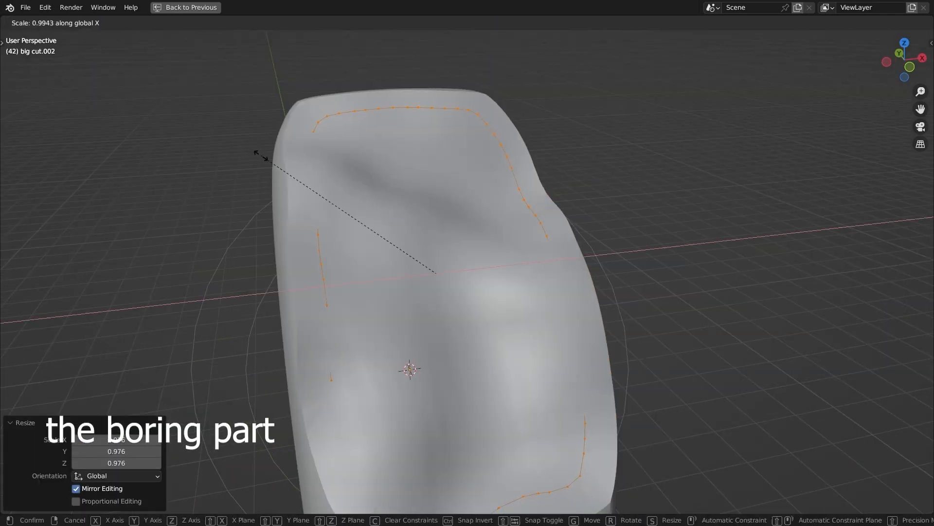
Extrude and scale the bite outline into a thin strip around the bite and reposition the whole strip.
{"action": "middle_click_drag", "start_coordinate": [258, 150], "coordinate": [355, 114]}
{"action": "key", "text": "e"}
{"action": "key", "text": "s"}
{"action": "key", "text": "a"}
{"action": "key", "text": "g"}
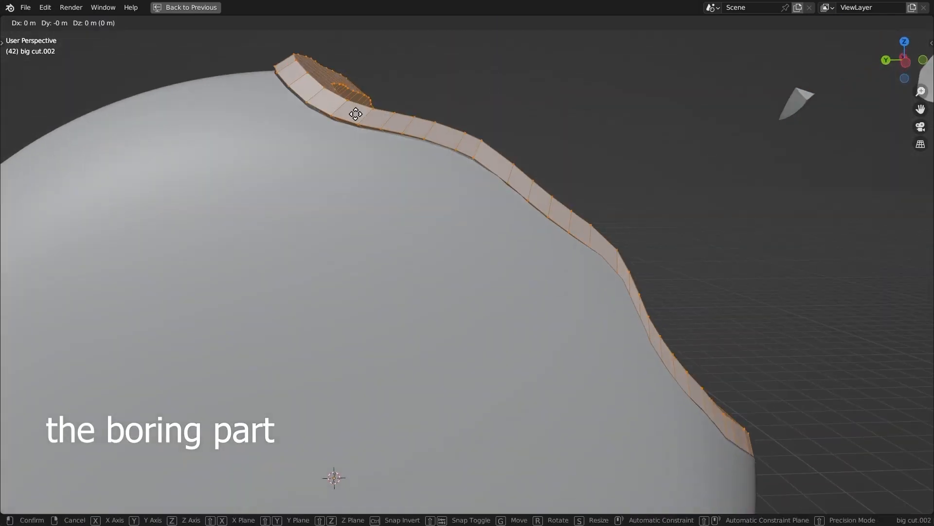
{"action": "left_click", "coordinate": [356, 114]}
Add two loop cuts running along the rim strip around the bite.
{"action": "key", "text": "Tab"}
{"action": "key", "text": "ctrl+space"}
{"action": "middle_click_drag", "start_coordinate": [197, 158], "coordinate": [220, 165]}
{"action": "key", "text": "ctrl+space"}
{"action": "key", "text": "Tab"}
{"action": "key", "text": "ctrl+r"}
{"action": "left_click", "coordinate": [304, 155]}
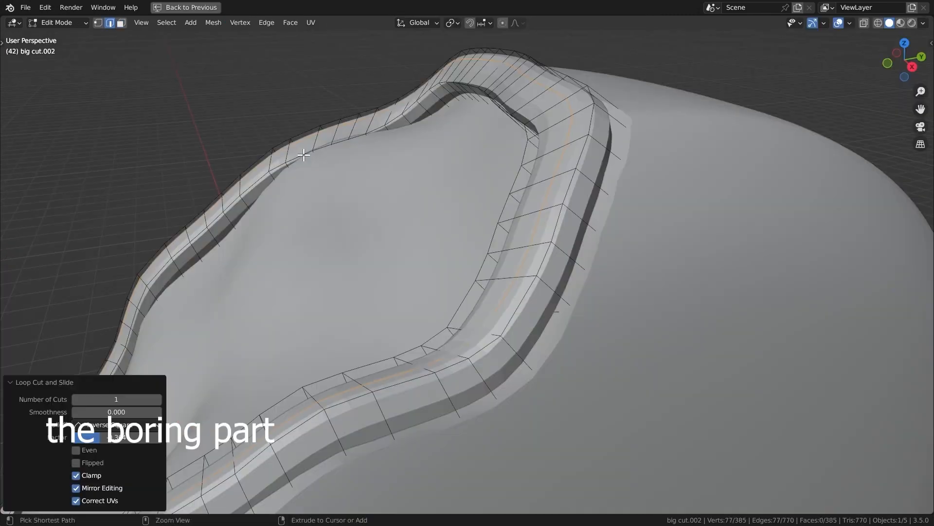
{"action": "scroll", "coordinate": [304, 155], "scroll_direction": "down", "scroll_amount": 3}
{"action": "key", "text": "ctrl+r"}
{"action": "left_click", "coordinate": [273, 119]}
Save the file in the restored layout and open the modifier settings of the bite rim object.
{"action": "key", "text": "Tab"}
{"action": "key", "text": "ctrl+space"}
{"action": "key", "text": "ctrl+s"}
{"action": "middle_click_drag", "start_coordinate": [269, 189], "coordinate": [284, 182]}
{"action": "left_click", "coordinate": [285, 182]}
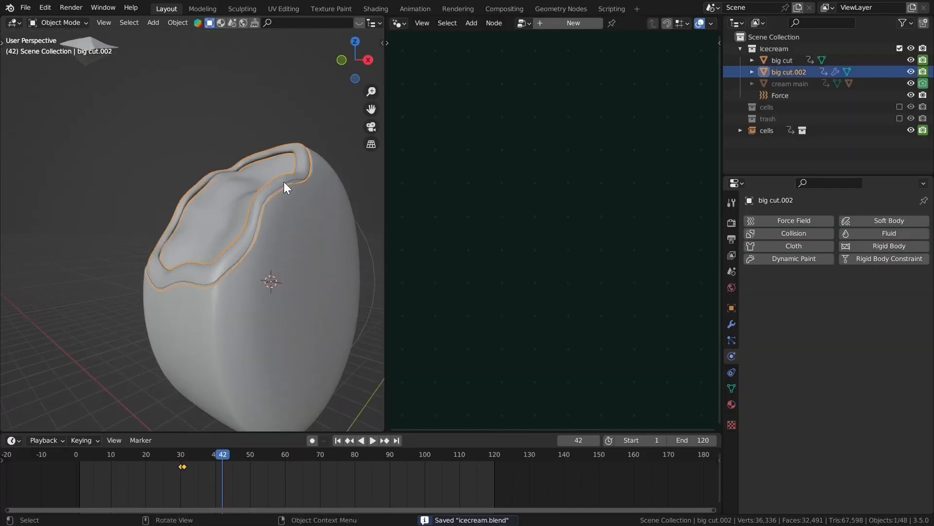
{"action": "left_click", "coordinate": [730, 323]}
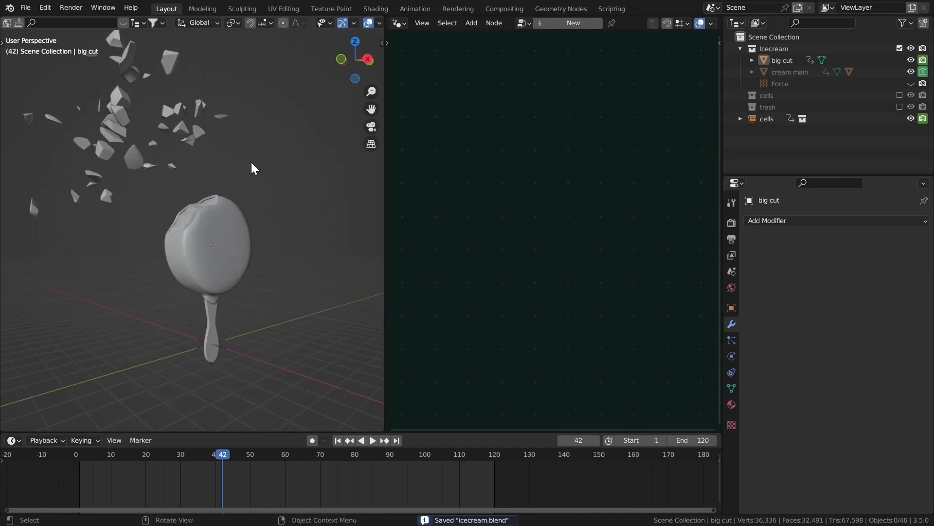
Disable the scene's Rigid Body World and collapse its settings.
{"action": "left_click", "coordinate": [731, 271]}
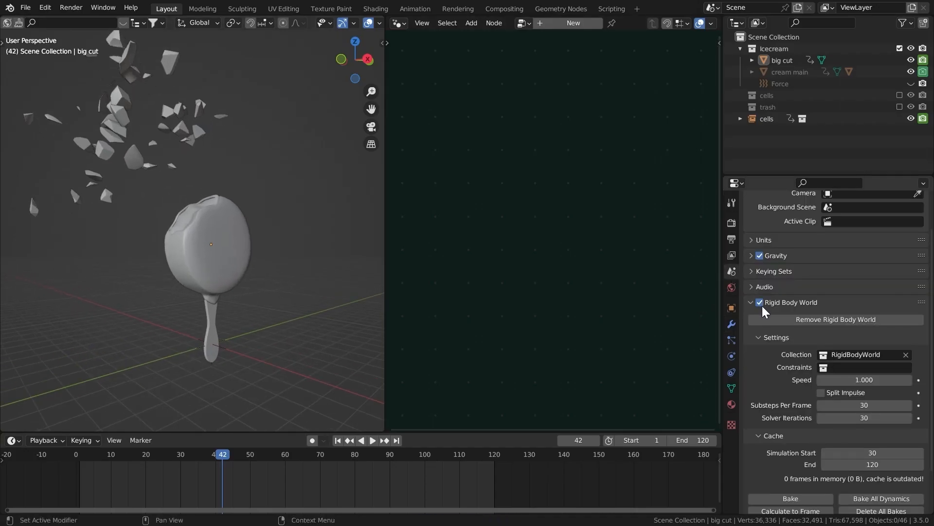
{"action": "left_click", "coordinate": [760, 303]}
{"action": "left_click", "coordinate": [750, 302]}
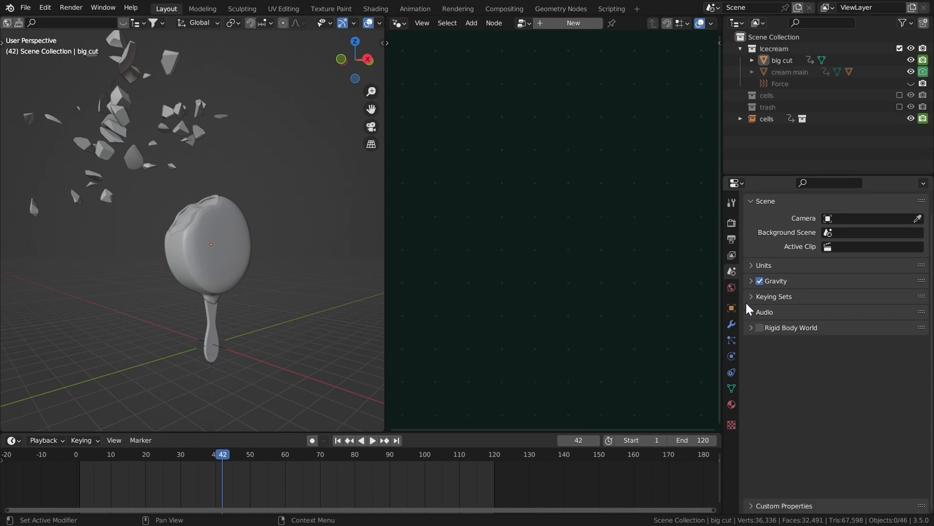
Hide the cells object at the first frame and widen the node editor by narrowing the outliner and properties area.
{"action": "left_click", "coordinate": [910, 119]}
{"action": "key", "text": "shift+Left"}
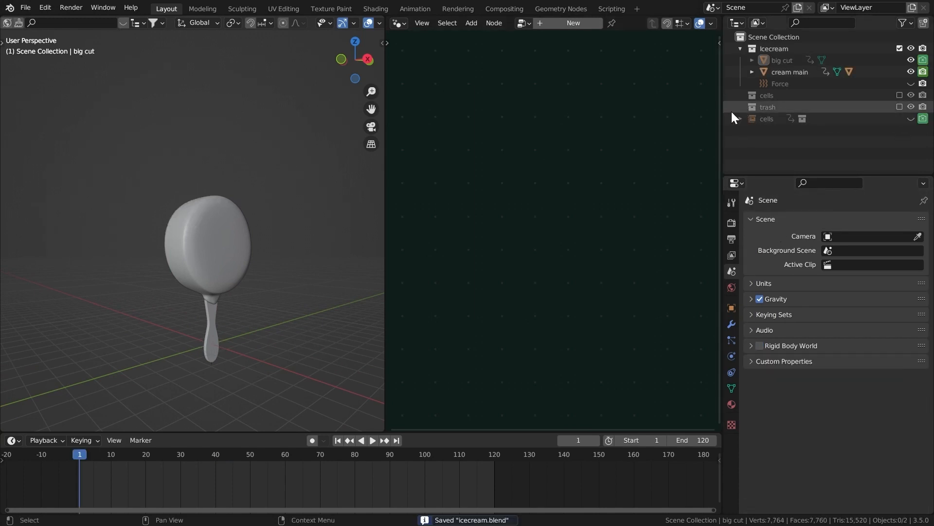
{"action": "left_click_drag", "start_coordinate": [723, 122], "coordinate": [819, 181]}
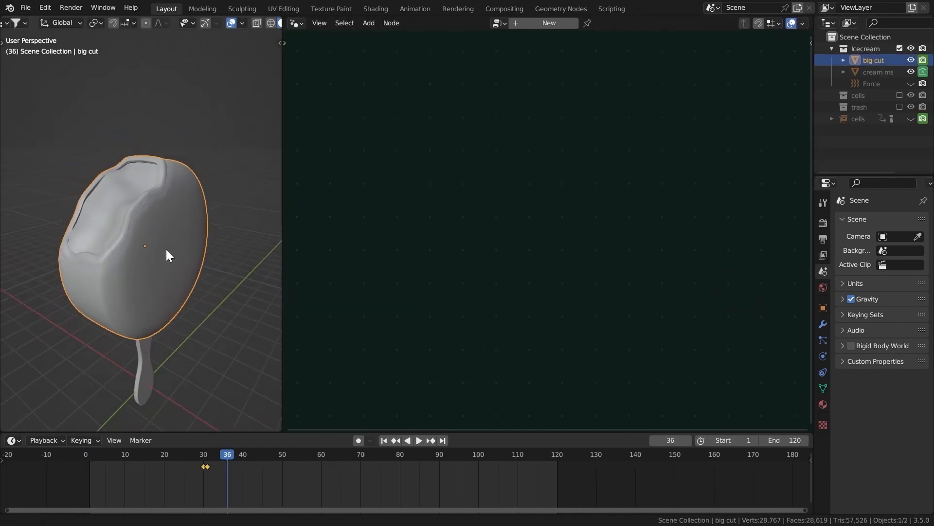
Duplicate the edge loop running along the bite rim of the big cut mesh in place and separate it into its own object.
{"action": "middle_click_drag", "start_coordinate": [167, 254], "coordinate": [267, 360]}
{"action": "key", "text": "ctrl+space"}
{"action": "key", "text": "Tab"}
{"action": "middle_click_drag", "start_coordinate": [268, 360], "coordinate": [296, 224], "text": "ctrl"}
{"action": "left_click", "coordinate": [482, 226], "text": "alt"}
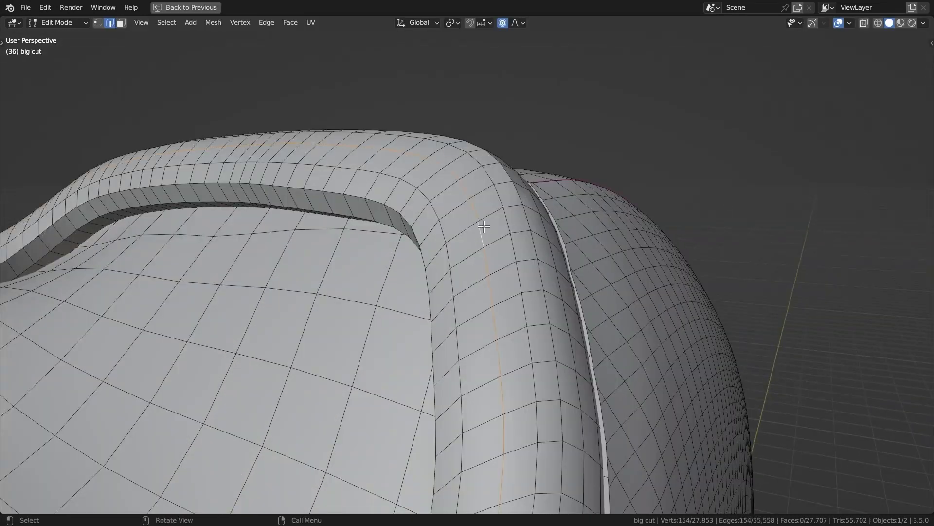
{"action": "middle_click_drag", "start_coordinate": [448, 155], "coordinate": [442, 194], "text": "ctrl"}
{"action": "middle_click_drag", "start_coordinate": [396, 171], "coordinate": [427, 196]}
{"action": "key", "text": "shift+d"}
{"action": "key", "text": "Escape"}
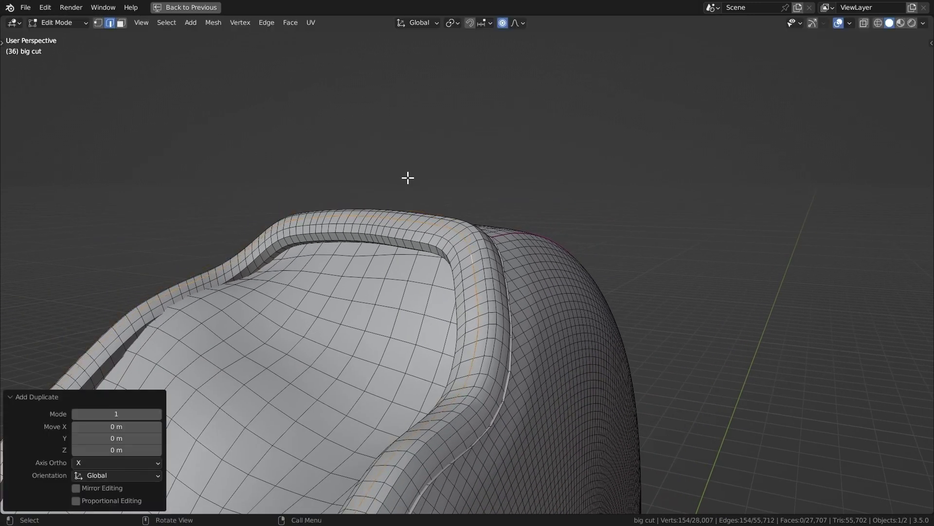
{"action": "key", "text": "p"}
{"action": "left_click", "coordinate": [392, 192]}
{"action": "key", "text": "Tab"}
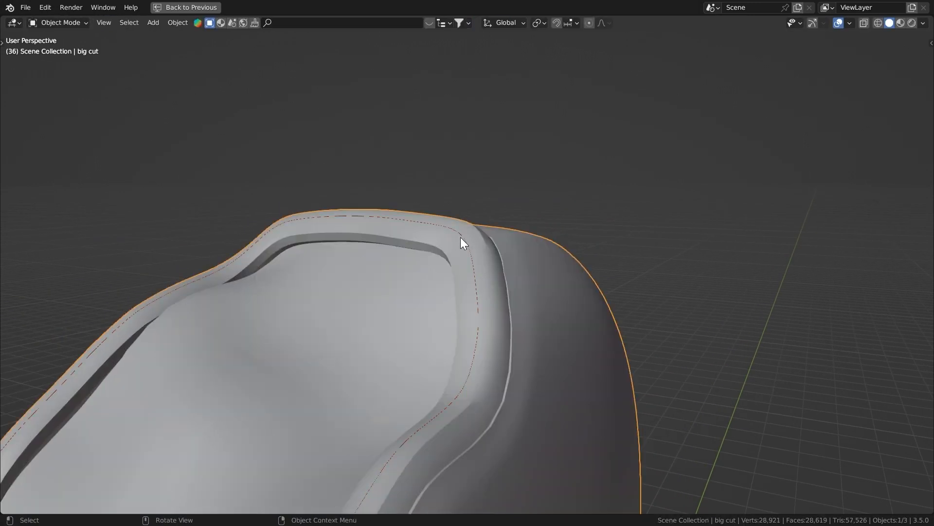
Move the separated rim loop slightly inward, about 0.036 m along Y and -0.036 m along Z, in Edit Mode.
{"action": "left_click", "coordinate": [460, 234]}
{"action": "key", "text": "Tab"}
{"action": "middle_click_drag", "start_coordinate": [413, 190], "coordinate": [385, 200]}
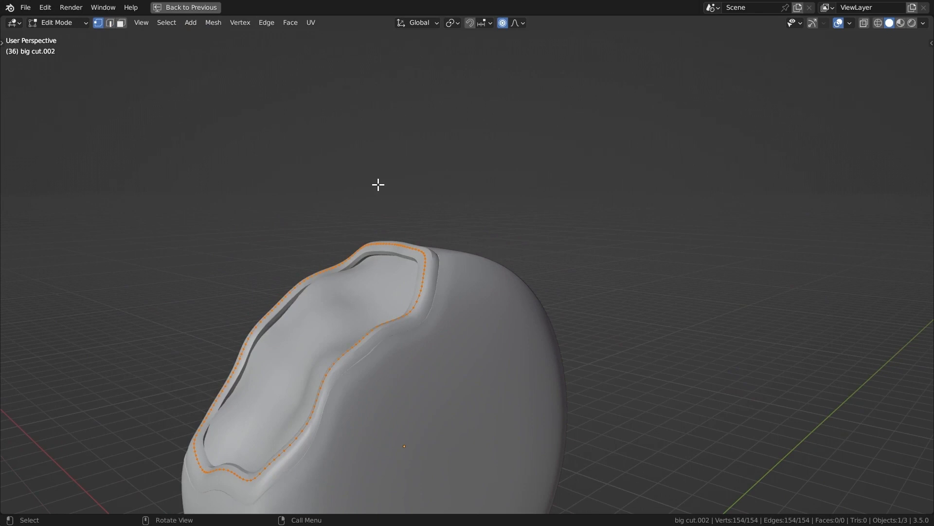
{"action": "key", "text": "KP_Decimal"}
{"action": "key", "text": "alt+z"}
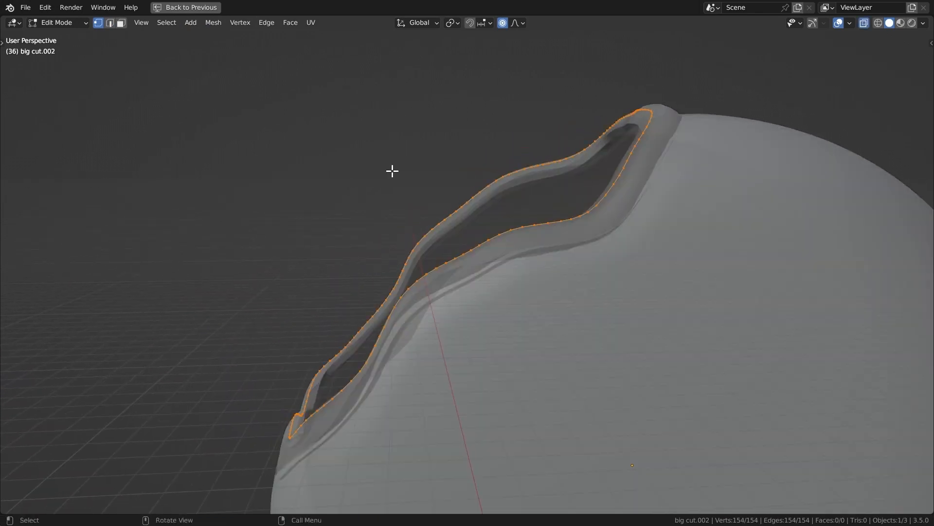
{"action": "middle_click_drag", "start_coordinate": [393, 171], "coordinate": [412, 163]}
{"action": "key", "text": "g"}
{"action": "left_click", "coordinate": [402, 171]}
{"action": "key", "text": "alt+z"}
{"action": "key", "text": "alt+z"}
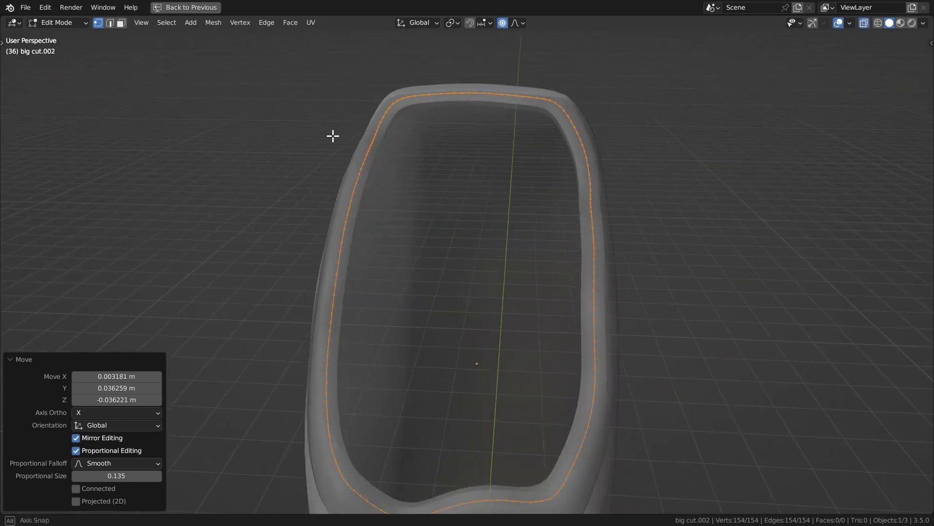
Scale the loop to about 0.904 and adjust its scale along X so it sits inside the rim, returning to Object Mode.
{"action": "key", "text": "s"}
{"action": "left_click", "coordinate": [306, 131]}
{"action": "key", "text": "s"}
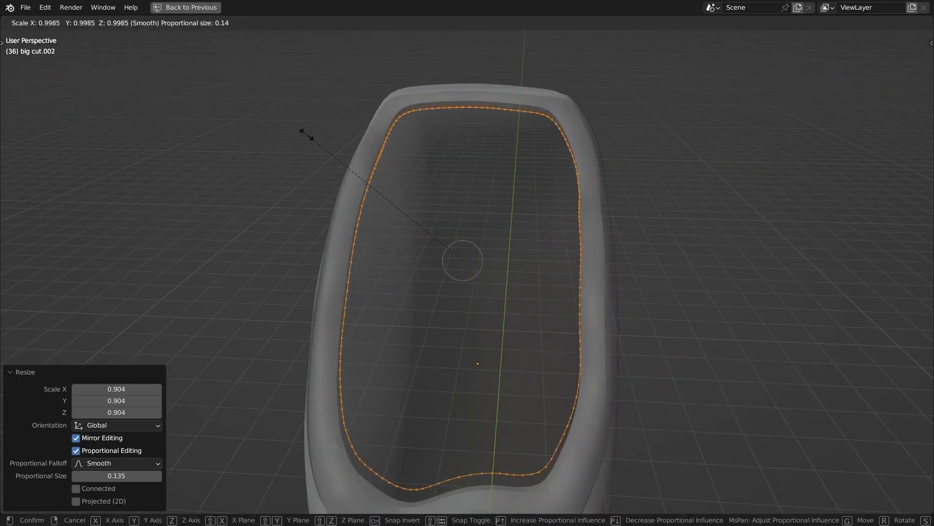
{"action": "key", "text": "x"}
{"action": "left_click", "coordinate": [325, 141]}
{"action": "key", "text": "alt+z"}
{"action": "middle_click_drag", "start_coordinate": [328, 141], "coordinate": [330, 157]}
{"action": "key", "text": "Tab"}
{"action": "middle_click_drag", "start_coordinate": [330, 158], "coordinate": [307, 158]}
{"action": "key", "text": "ctrl+space"}
{"action": "middle_click_drag", "start_coordinate": [249, 156], "coordinate": [196, 132]}
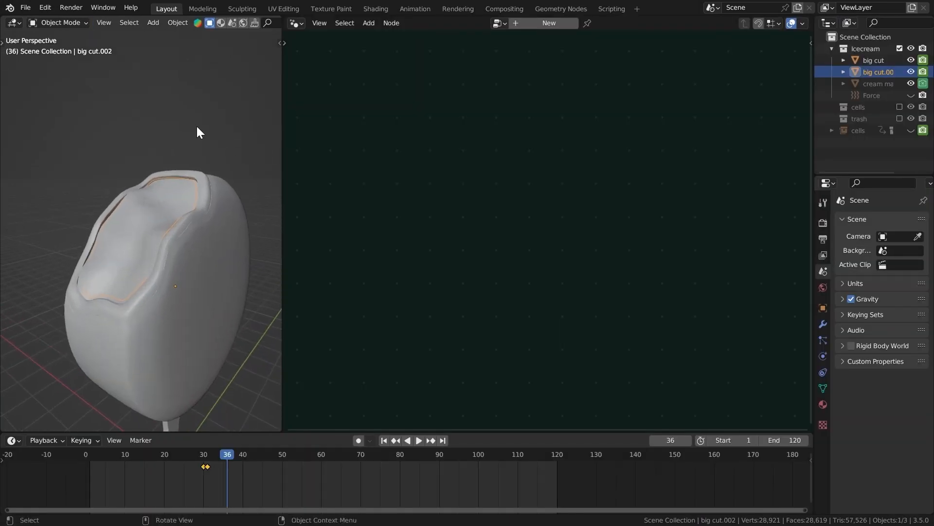
Rename the separated loop object as chocolate effectobject and save the file.
{"action": "key", "text": "F2"}
{"action": "type", "text": "chco"}
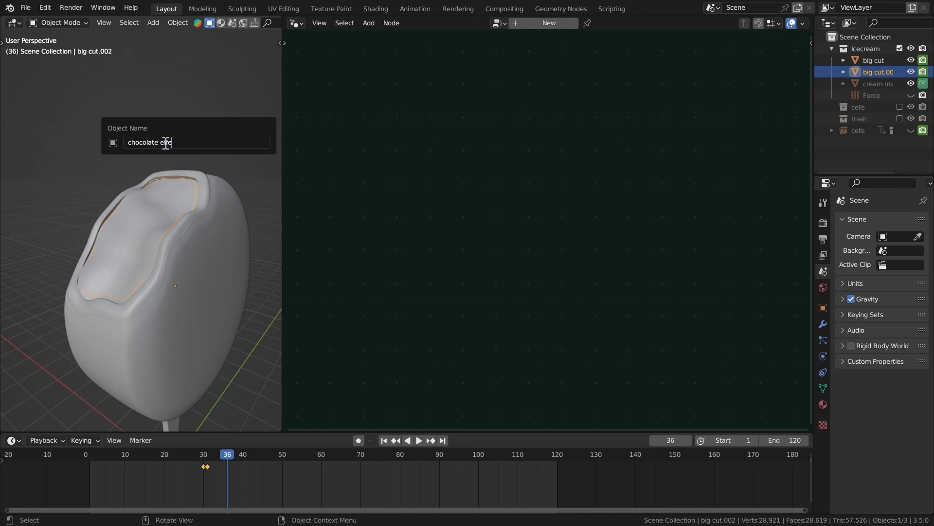
{"action": "type", "text": "object"}
{"action": "key", "text": "Return"}
{"action": "middle_click_drag", "start_coordinate": [148, 190], "coordinate": [127, 146]}
{"action": "key", "text": "ctrl+s"}
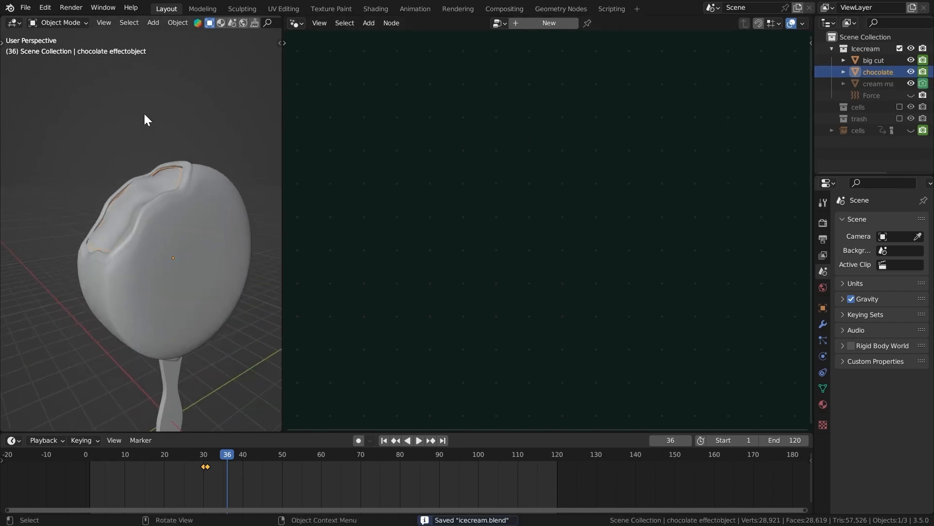
Move the chocolate loop object into a new collection named effect and save the file.
{"action": "middle_click_drag", "start_coordinate": [145, 114], "coordinate": [165, 145]}
{"action": "key", "text": "m"}
{"action": "left_click", "coordinate": [144, 155]}
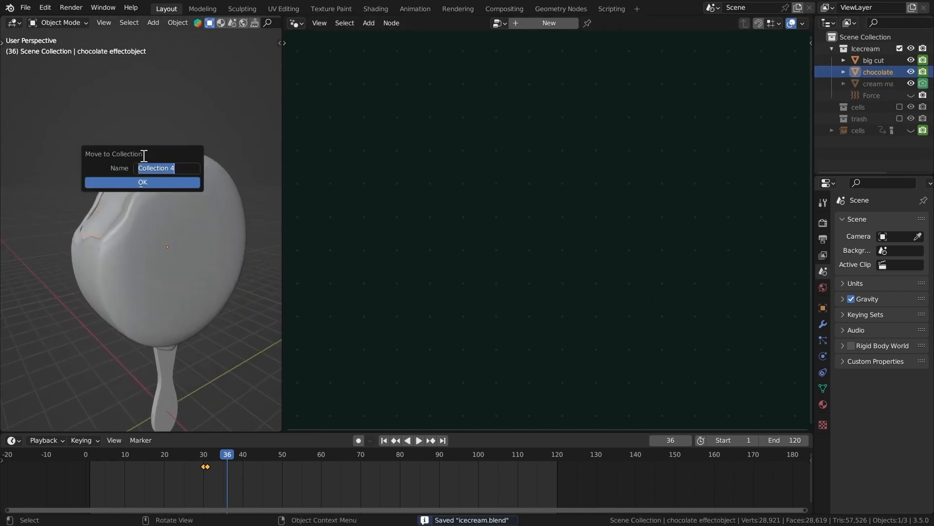
{"action": "type", "text": "effect"}
{"action": "key", "text": "Return"}
{"action": "key", "text": "ctrl+s"}
{"action": "middle_click_drag", "start_coordinate": [161, 134], "coordinate": [190, 161]}
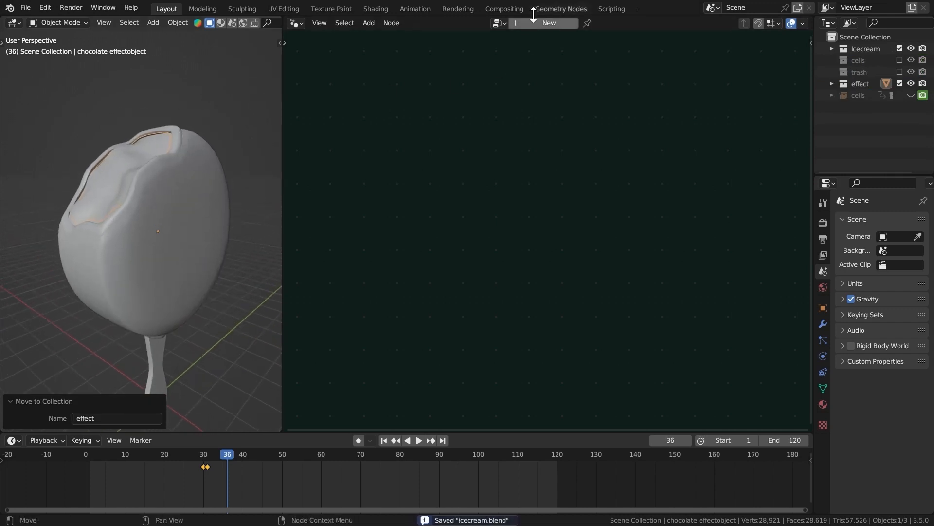
Create a new geometry node tree named choco for the loop object and rearrange its default nodes.
{"action": "left_click", "coordinate": [557, 25]}
{"action": "double_click", "coordinate": [545, 24]}
{"action": "type", "text": "choco"}
{"action": "key", "text": "Return"}
{"action": "left_click_drag", "start_coordinate": [686, 269], "coordinate": [703, 240]}
{"action": "left_click_drag", "start_coordinate": [508, 269], "coordinate": [375, 220]}
Maximize the 3D viewport in right orthographic view and save the file.
{"action": "key", "text": "ctrl+space"}
{"action": "left_click", "coordinate": [916, 64]}
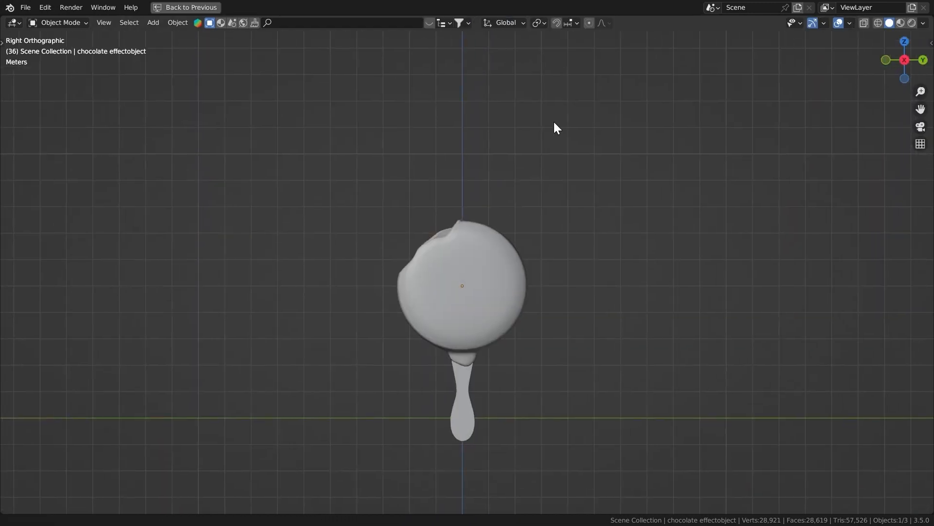
{"action": "scroll", "coordinate": [553, 121], "scroll_direction": "down", "scroll_amount": 2}
{"action": "key", "text": "ctrl+s"}
Sketch annotation strokes of a swirl sweeping from the bite up and around the ice cream.
{"action": "key", "text": "t"}
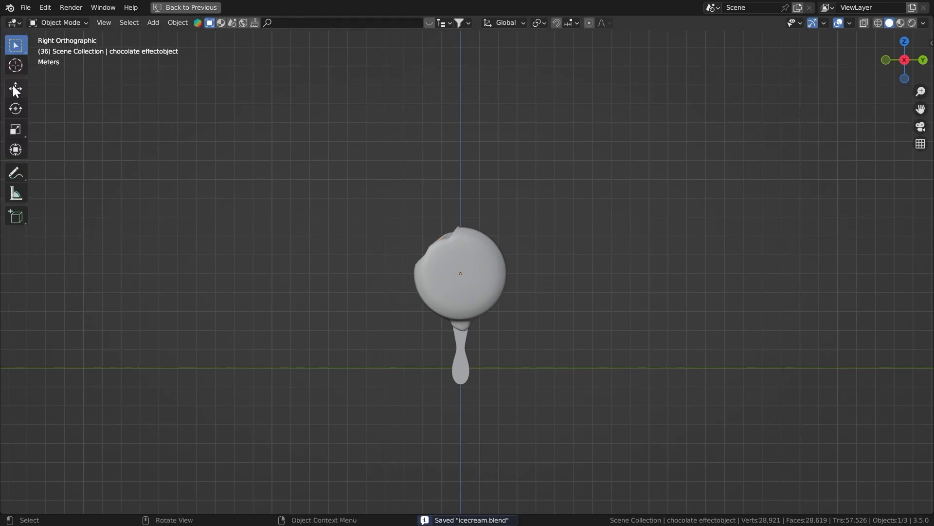
{"action": "left_click", "coordinate": [16, 172]}
{"action": "left_click_drag", "start_coordinate": [428, 237], "coordinate": [640, 259]}
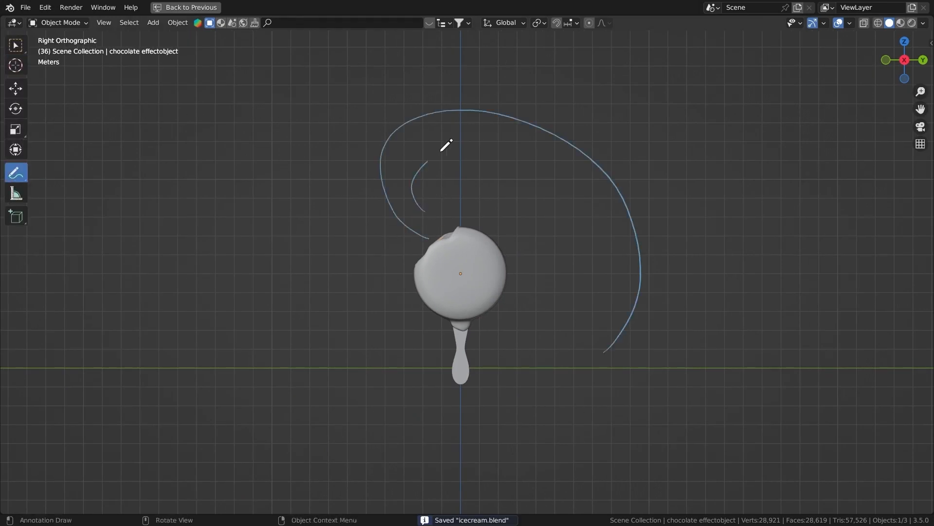
{"action": "mouse_move", "coordinate": [447, 145]}
{"action": "left_mouse_down"}
{"action": "mouse_move", "coordinate": [605, 387]}
{"action": "mouse_move", "coordinate": [632, 285]}
{"action": "mouse_move", "coordinate": [336, 176]}
{"action": "left_mouse_up"}
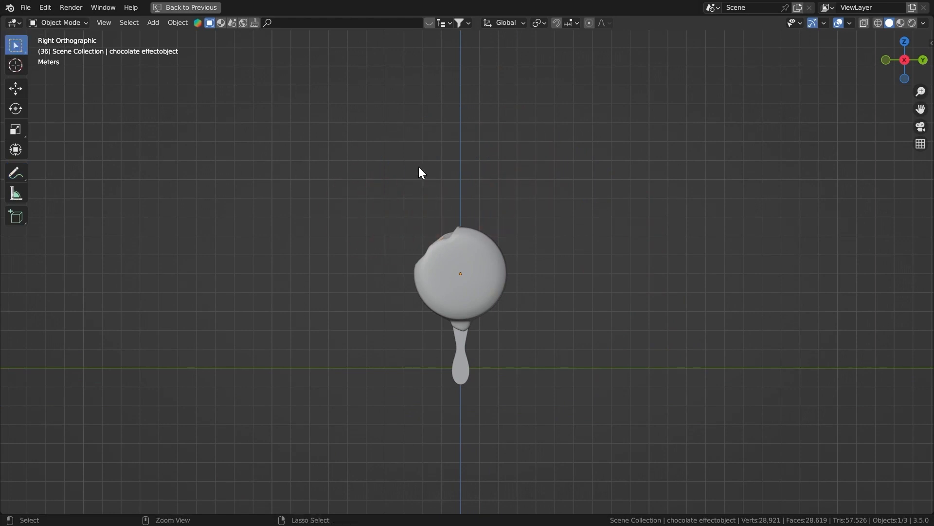
Save the file, then add a path curve and rotate it 90° about the Z axis.
{"action": "key", "text": "ctrl+s"}
{"action": "middle_click_drag", "start_coordinate": [419, 166], "coordinate": [433, 184]}
{"action": "scroll", "coordinate": [433, 184], "scroll_direction": "up", "scroll_amount": 2}
{"action": "key", "text": "KP_3"}
{"action": "key", "text": "shift+a"}
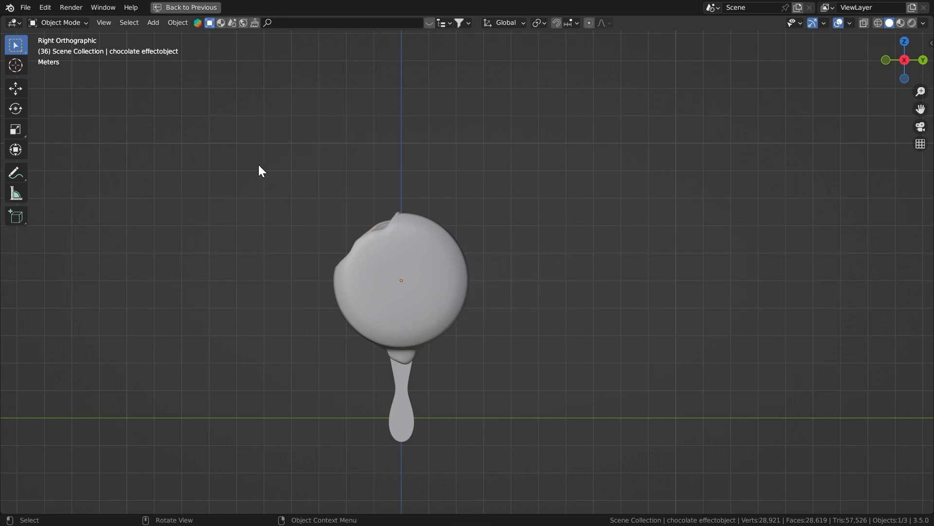
{"action": "key", "text": "shift+a"}
{"action": "mouse_move", "coordinate": [177, 42]}
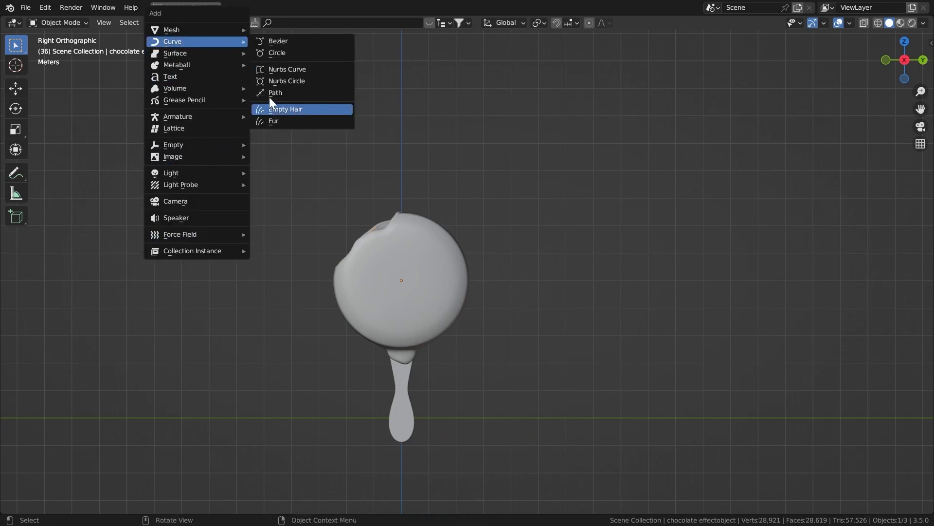
{"action": "left_click", "coordinate": [277, 92]}
{"action": "scroll", "coordinate": [313, 187], "scroll_direction": "down", "scroll_amount": 4}
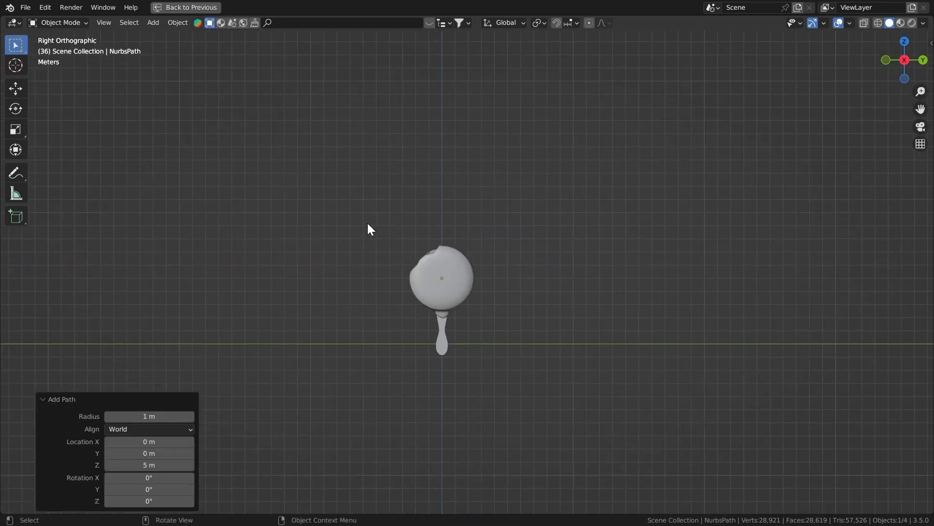
{"action": "mouse_move", "coordinate": [367, 224]}
{"action": "middle_mouse_down"}
{"action": "mouse_move", "coordinate": [426, 255]}
{"action": "mouse_move", "coordinate": [360, 219]}
{"action": "middle_mouse_up"}
{"action": "type", "text": "rz90"}
{"action": "key", "text": "Return"}
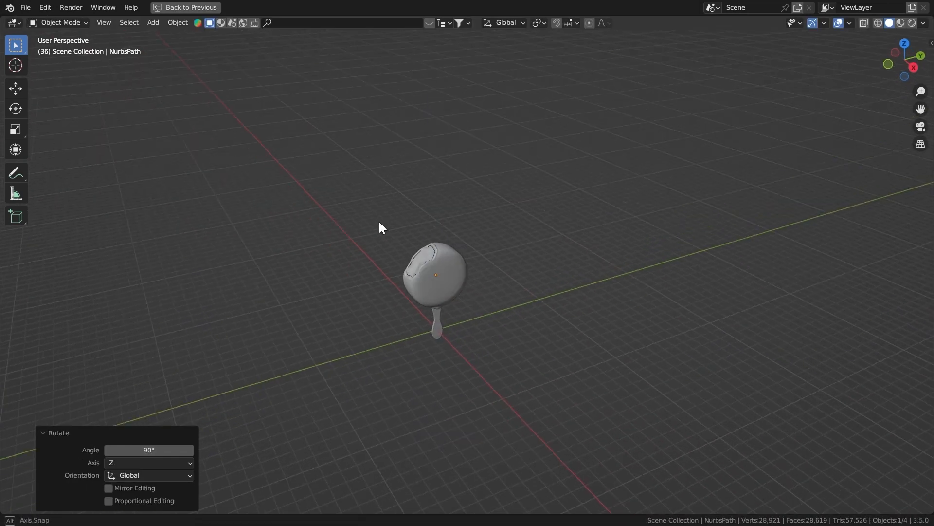
Raise the path curve about 4.62 m along Z and scale it up above the ice cream.
{"action": "key", "text": "g"}
{"action": "key", "text": "z"}
{"action": "left_click", "coordinate": [390, 198]}
{"action": "key", "text": "s"}
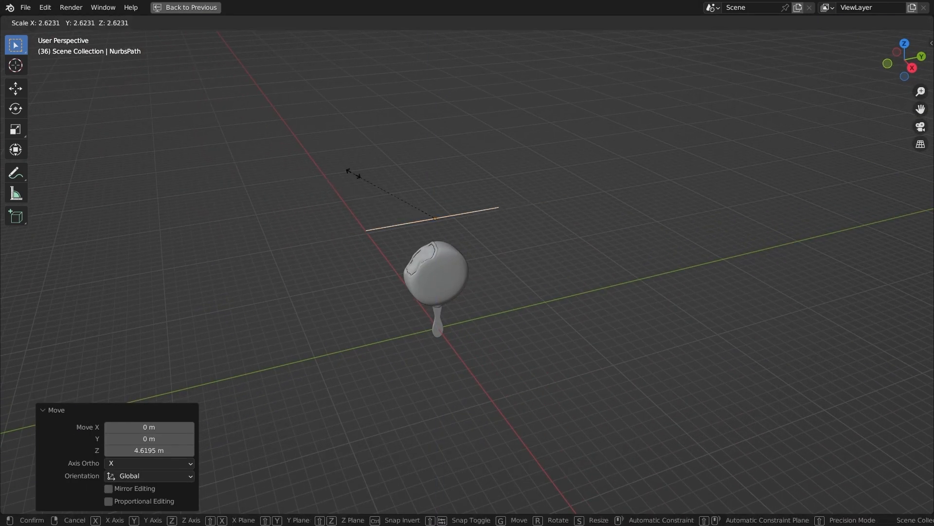
{"action": "left_click", "coordinate": [334, 195]}
Move the path's first control point onto the bite and raise its middle control point in right orthographic view.
{"action": "key", "text": "Tab"}
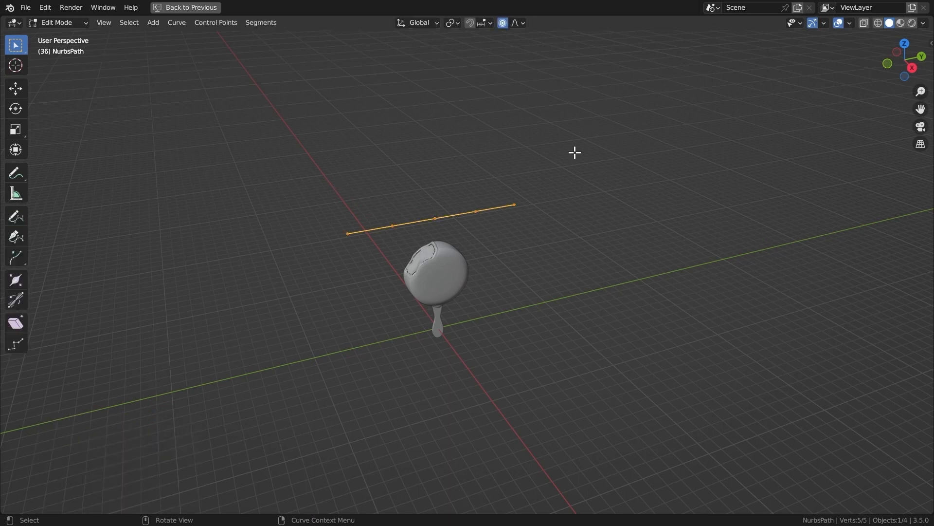
{"action": "left_click", "coordinate": [908, 68]}
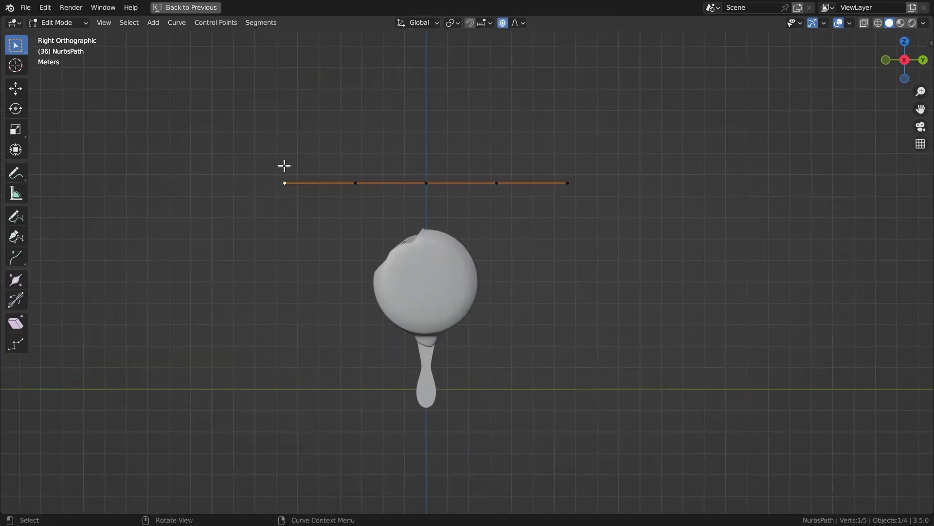
{"action": "key", "text": "g"}
{"action": "left_click", "coordinate": [418, 221]}
{"action": "left_click", "coordinate": [426, 182]}
{"action": "key", "text": "g"}
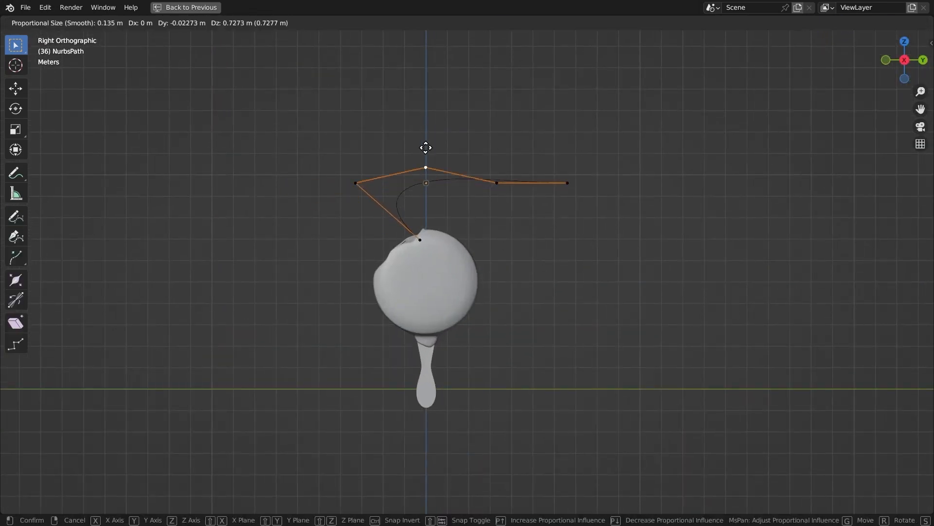
{"action": "left_click", "coordinate": [422, 124]}
Move the path's remaining control points and extend it so the curve sweeps over, around and below the ice cream.
{"action": "left_click", "coordinate": [503, 182]}
{"action": "key", "text": "g"}
{"action": "left_click", "coordinate": [507, 124]}
{"action": "left_click", "coordinate": [560, 179]}
{"action": "key", "text": "g"}
{"action": "left_click", "coordinate": [422, 129]}
{"action": "key", "text": "g"}
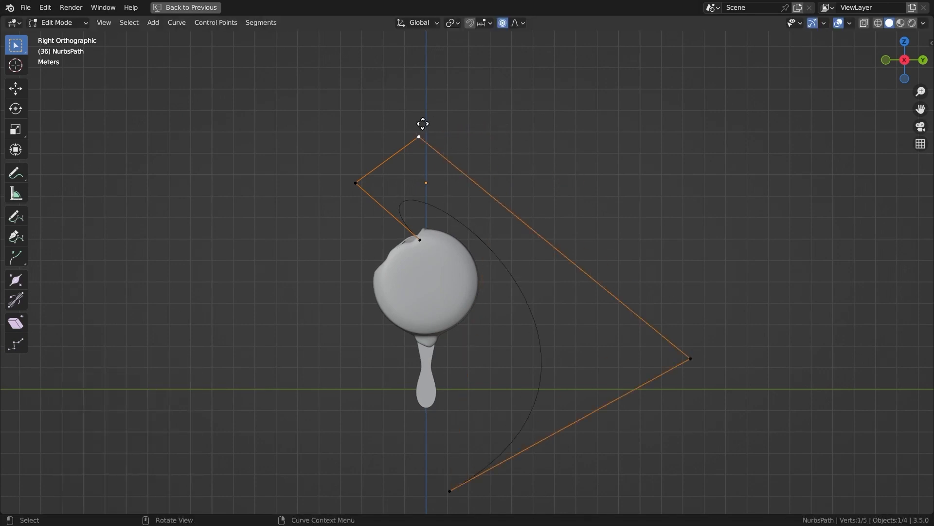
{"action": "left_click", "coordinate": [521, 42]}
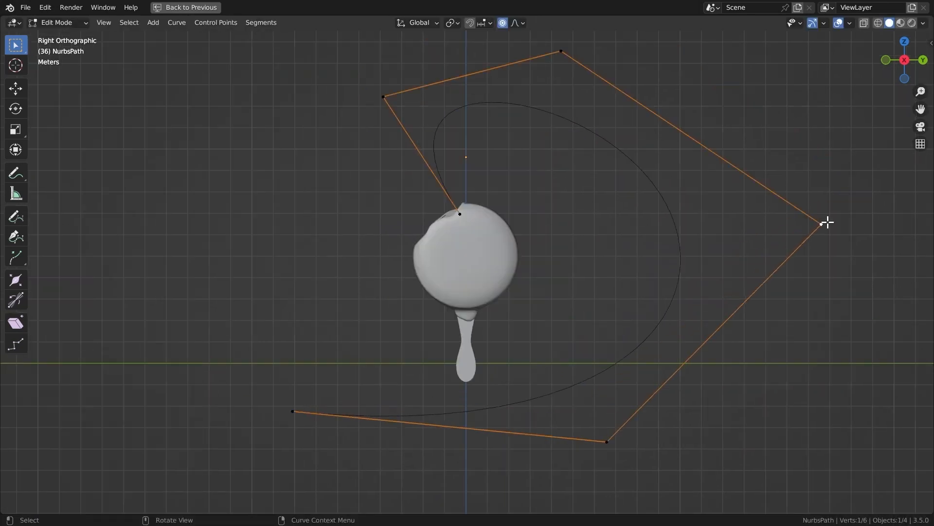
Reposition the upper control points of the path to refine the swirl and return to Object Mode.
{"action": "scroll", "coordinate": [827, 222], "scroll_direction": "down", "scroll_amount": 3}
{"action": "key", "text": "g"}
{"action": "left_click", "coordinate": [500, 142]}
{"action": "key", "text": "g"}
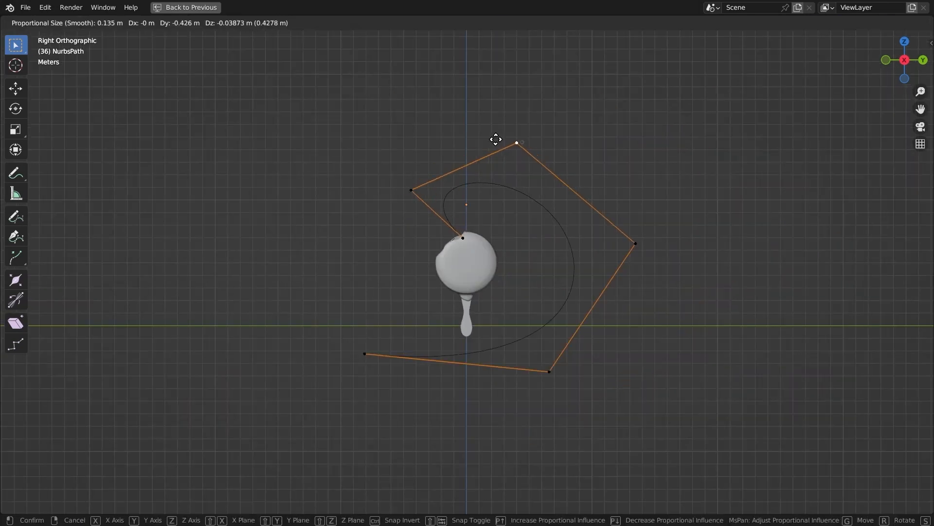
{"action": "left_click", "coordinate": [478, 126]}
{"action": "key", "text": "Tab"}
Duplicate all of the path's control points and offset the copy about 1.25 m along Y as a second swirl curve.
{"action": "middle_click_drag", "start_coordinate": [374, 238], "coordinate": [414, 166]}
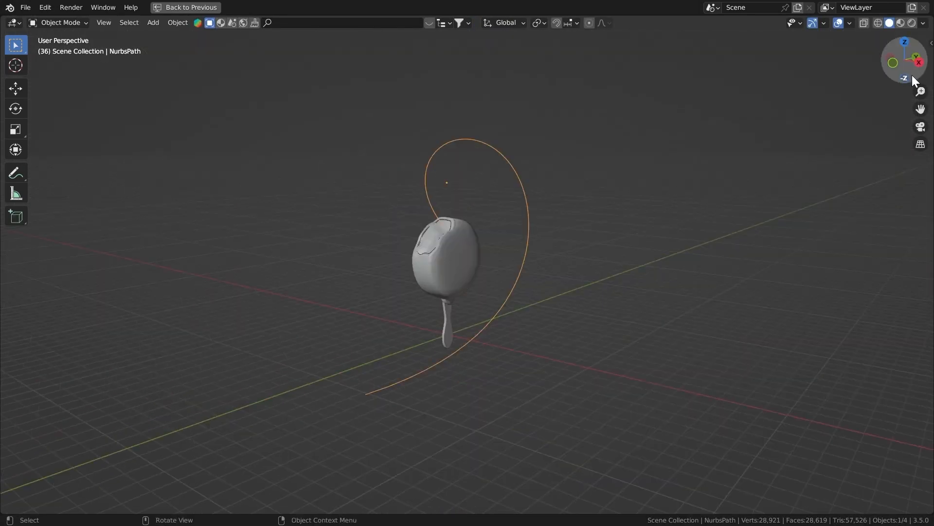
{"action": "left_click", "coordinate": [918, 61]}
{"action": "key", "text": "Tab"}
{"action": "key", "text": "a"}
{"action": "key", "text": "shift+d"}
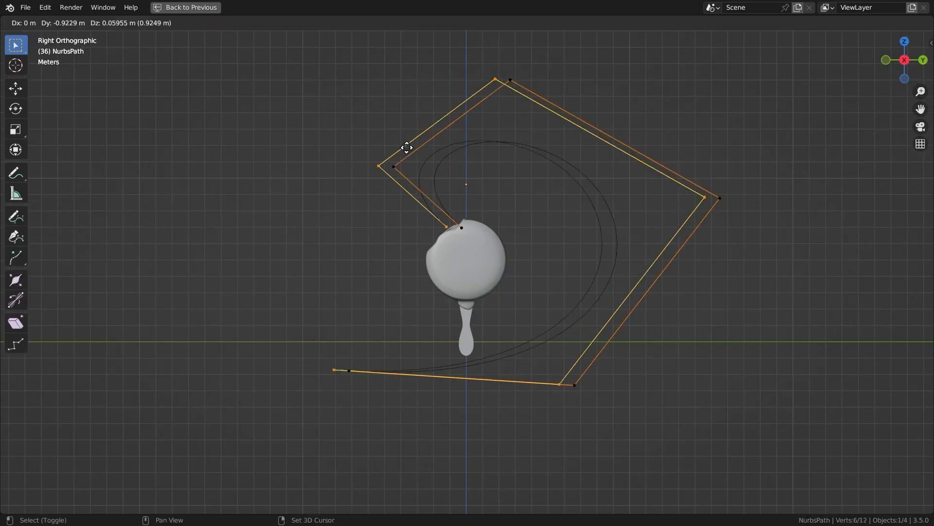
{"action": "left_click", "coordinate": [418, 154]}
{"action": "mouse_move", "coordinate": [417, 154]}
{"action": "middle_mouse_down"}
{"action": "mouse_move", "coordinate": [390, 157]}
{"action": "mouse_move", "coordinate": [405, 148]}
{"action": "middle_mouse_up"}
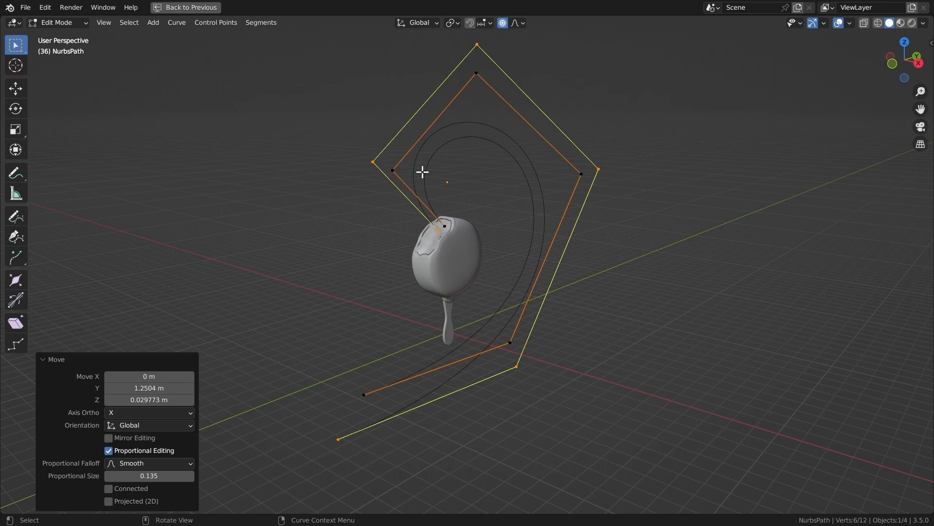
{"action": "key", "text": "Tab"}
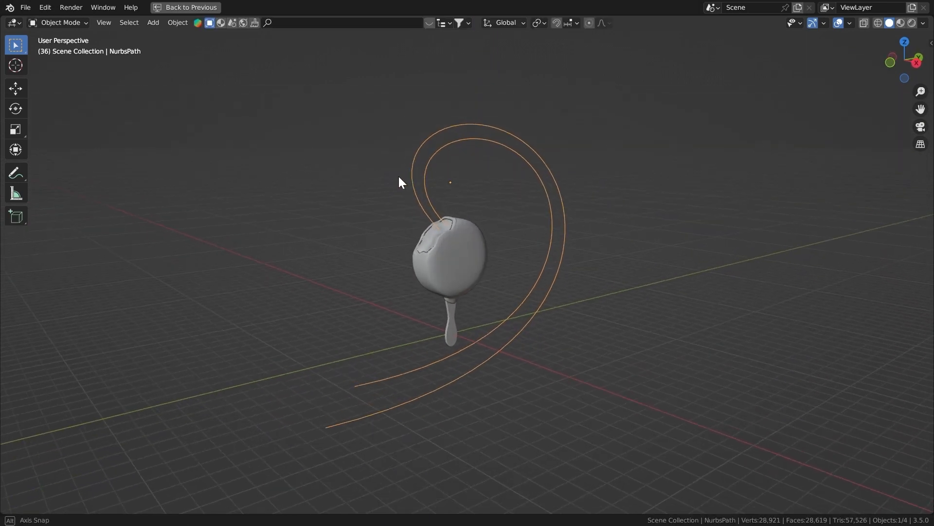
Delete the hand-drawn path object and paste the prepared bundle of swirl paths into the scene.
{"action": "key", "text": "x"}
{"action": "left_click", "coordinate": [370, 176]}
{"action": "key", "text": "super"}
{"action": "key", "text": "Escape"}
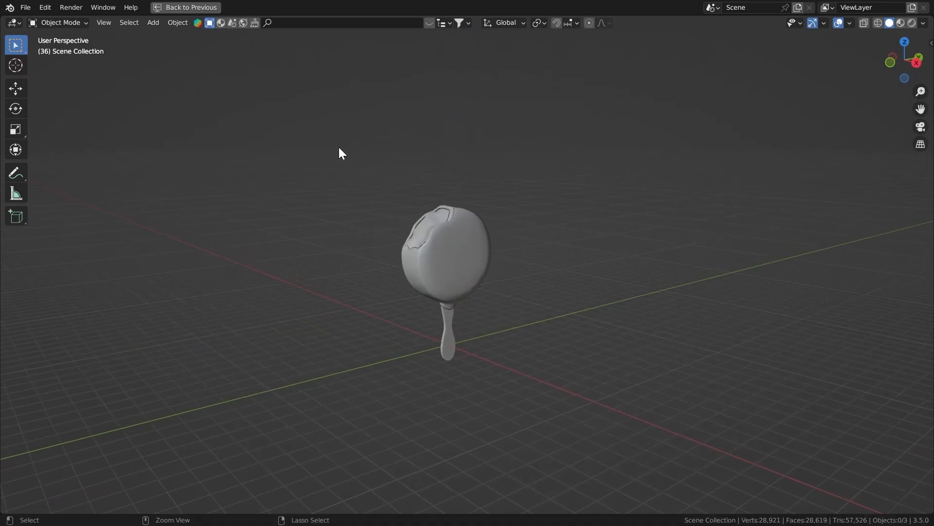
{"action": "key", "text": "ctrl+space"}
{"action": "middle_click_drag", "start_coordinate": [166, 135], "coordinate": [156, 156], "text": "ctrl"}
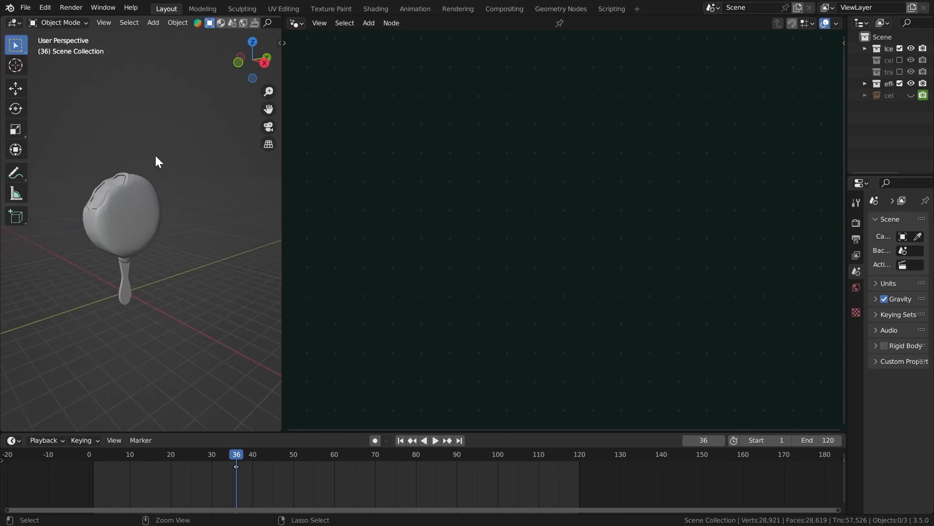
{"action": "key", "text": "ctrl+v"}
{"action": "left_click", "coordinate": [214, 168]}
Clear the pasted paths' location and raise them along Z so that they start at the bite.
{"action": "middle_click_drag", "start_coordinate": [214, 174], "coordinate": [181, 171]}
{"action": "key", "text": "alt+g"}
{"action": "key", "text": "g"}
{"action": "key", "text": "z"}
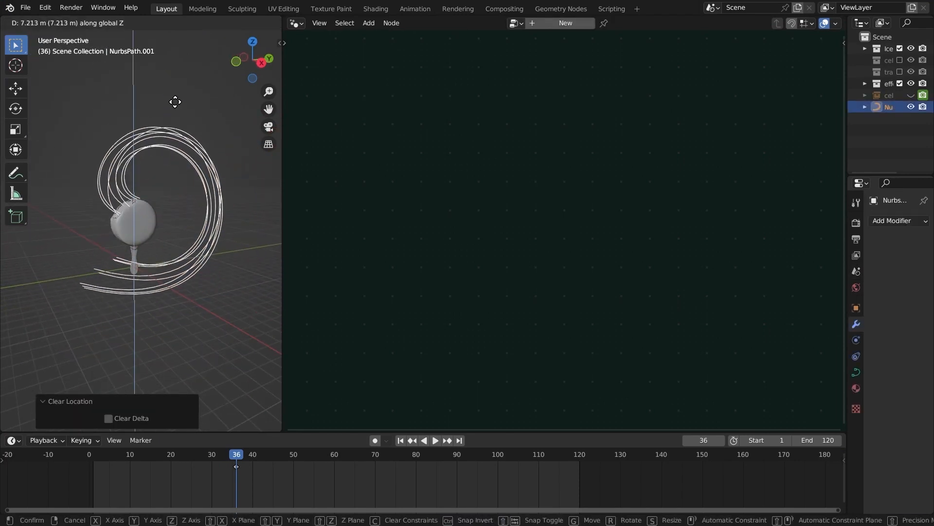
{"action": "left_click", "coordinate": [176, 123]}
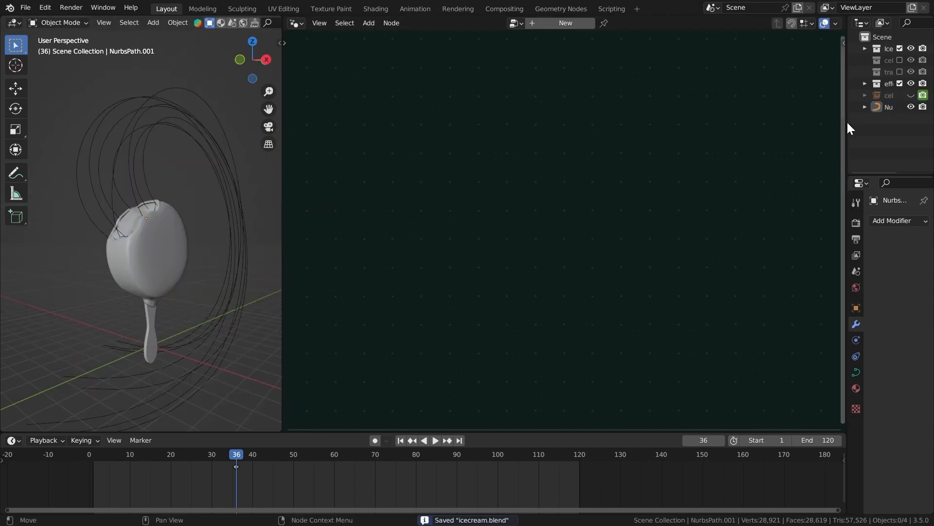
Select the chocolate effectobject in the effect collection and align the Group Input node in its choco node tree.
{"action": "left_click_drag", "start_coordinate": [847, 122], "coordinate": [774, 135]}
{"action": "left_click", "coordinate": [790, 84]}
{"action": "left_click", "coordinate": [849, 96]}
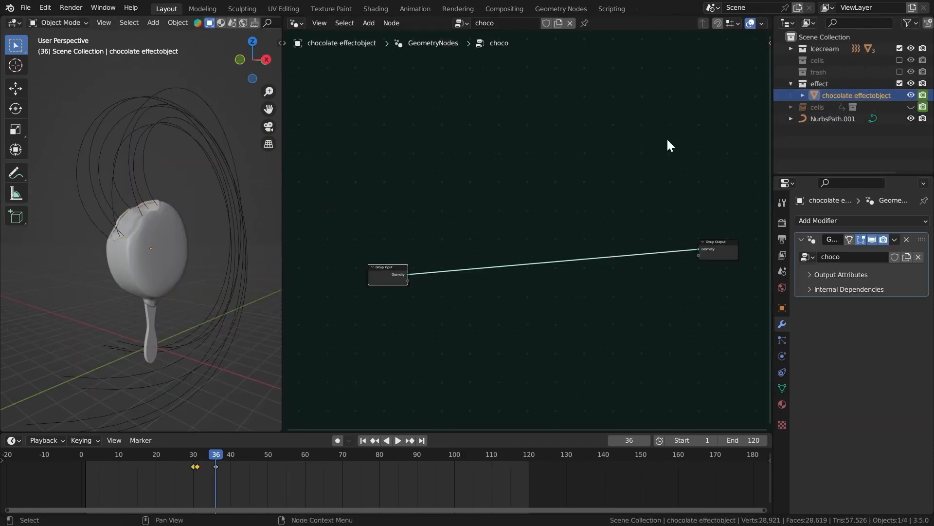
{"action": "scroll", "coordinate": [528, 187], "scroll_direction": "down", "scroll_amount": 1}
{"action": "left_click_drag", "start_coordinate": [405, 261], "coordinate": [384, 241]}
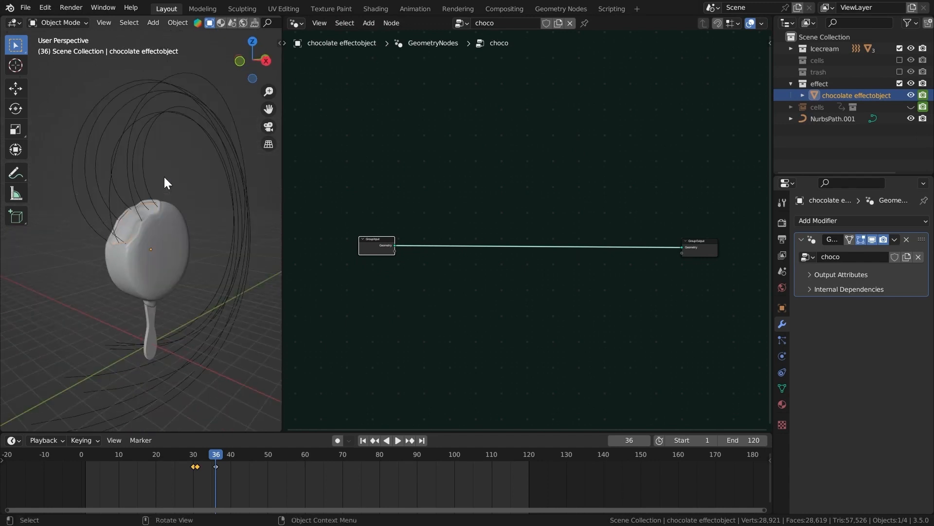
Move the pasted swirl paths object into the effect collection.
{"action": "left_click", "coordinate": [155, 93]}
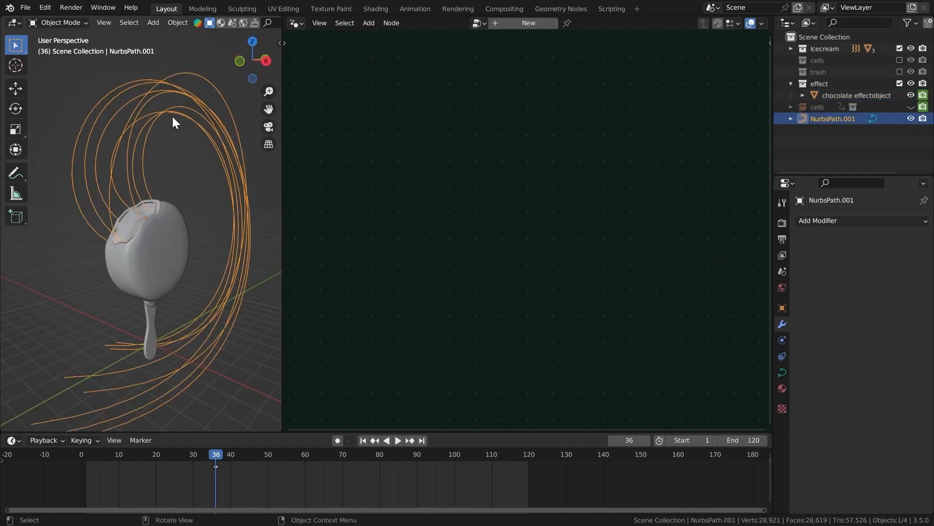
{"action": "key", "text": "m"}
{"action": "left_click", "coordinate": [134, 178]}
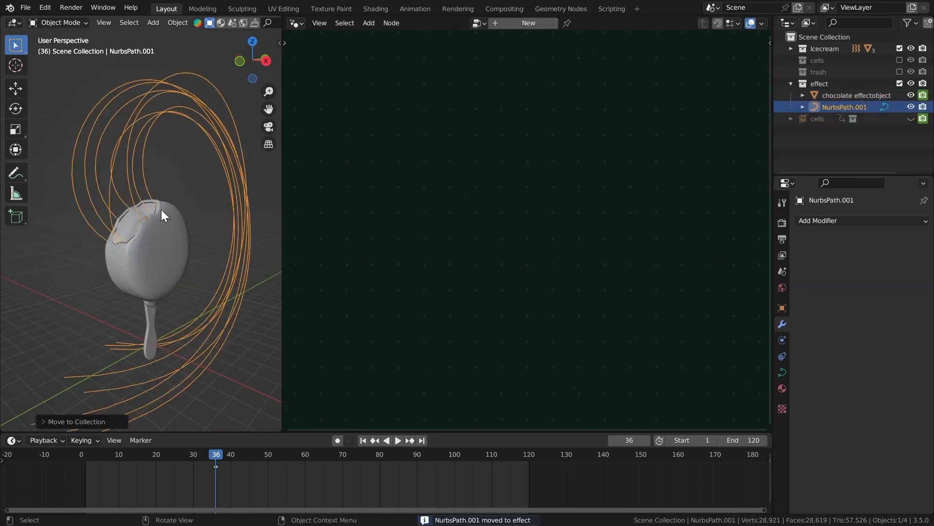
Rename the chocolate effectobject as effect and save the file.
{"action": "left_click", "coordinate": [813, 95]}
{"action": "double_click", "coordinate": [837, 94]}
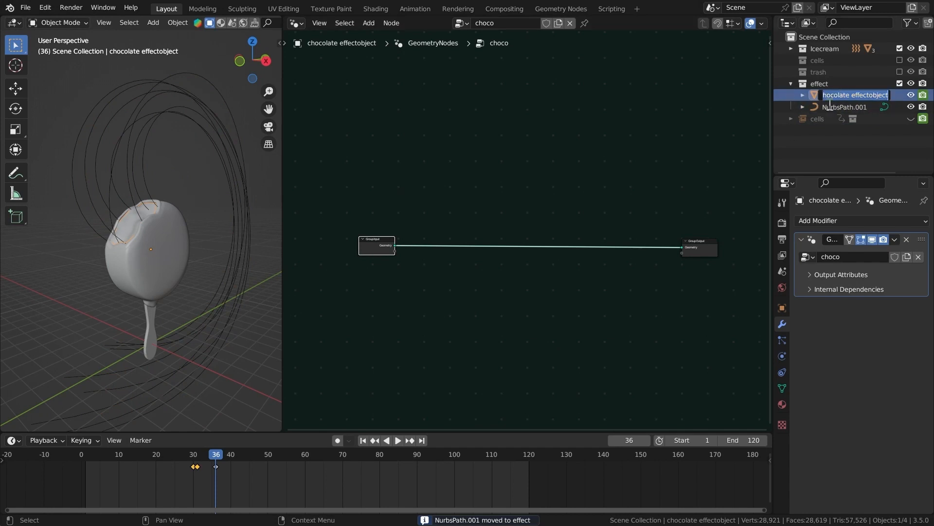
{"action": "type", "text": "effect"}
{"action": "key", "text": "Return"}
{"action": "key", "text": "ctrl+s"}
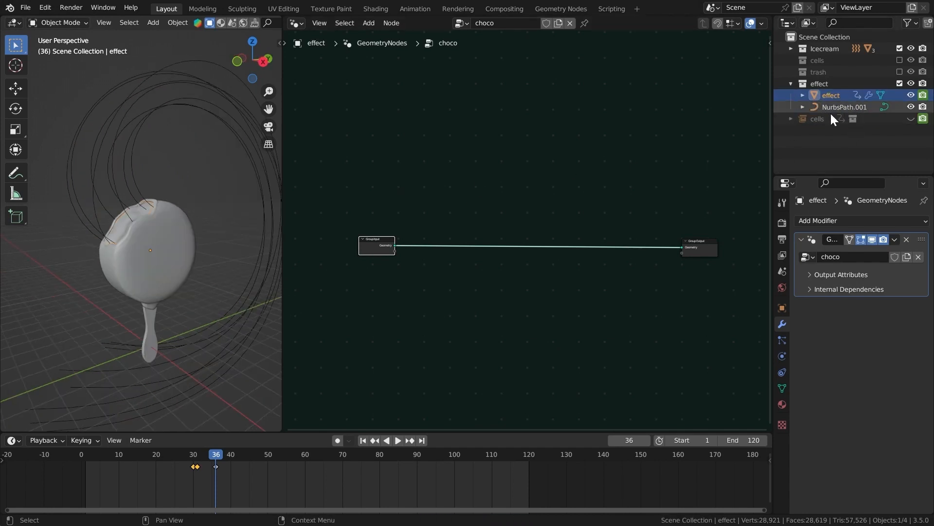
Add NurbsPath.001 to the choco node tree as an Object Info node and set it to Relative.
{"action": "left_click_drag", "start_coordinate": [837, 107], "coordinate": [409, 315]}
{"action": "left_click", "coordinate": [226, 202]}
{"action": "middle_click_drag", "start_coordinate": [226, 205], "coordinate": [253, 222]}
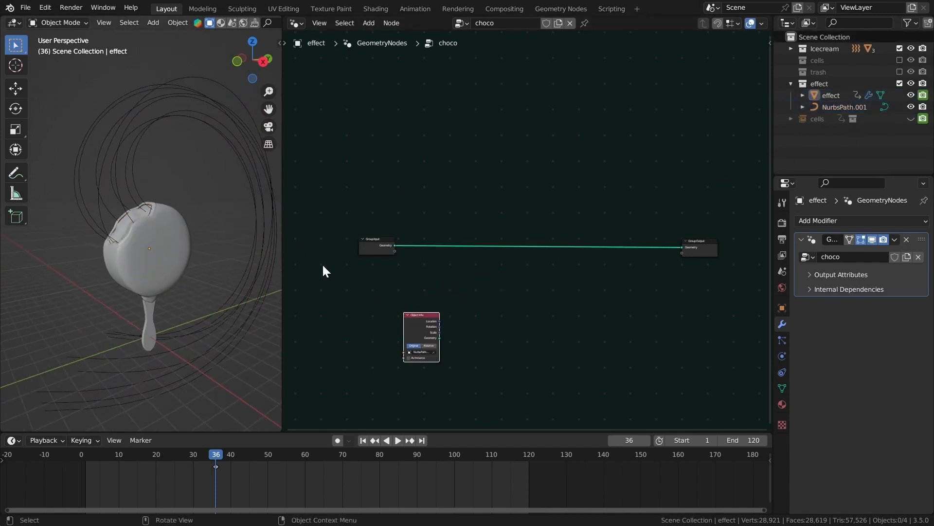
{"action": "scroll", "coordinate": [407, 247], "scroll_direction": "up", "scroll_amount": 3}
{"action": "left_click_drag", "start_coordinate": [423, 268], "coordinate": [378, 290]}
{"action": "scroll", "coordinate": [358, 291], "scroll_direction": "down", "scroll_amount": 1}
{"action": "middle_click_drag", "start_coordinate": [358, 286], "coordinate": [443, 244]}
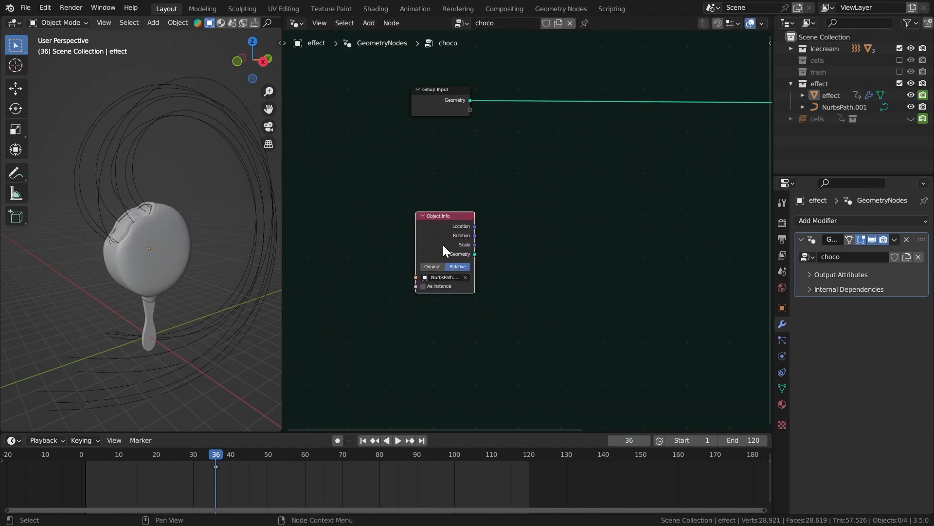
Add a Set Position node after the Object Info geometry and connect its output to the Group Output.
{"action": "left_click_drag", "start_coordinate": [443, 250], "coordinate": [533, 247]}
{"action": "type", "text": "set"}
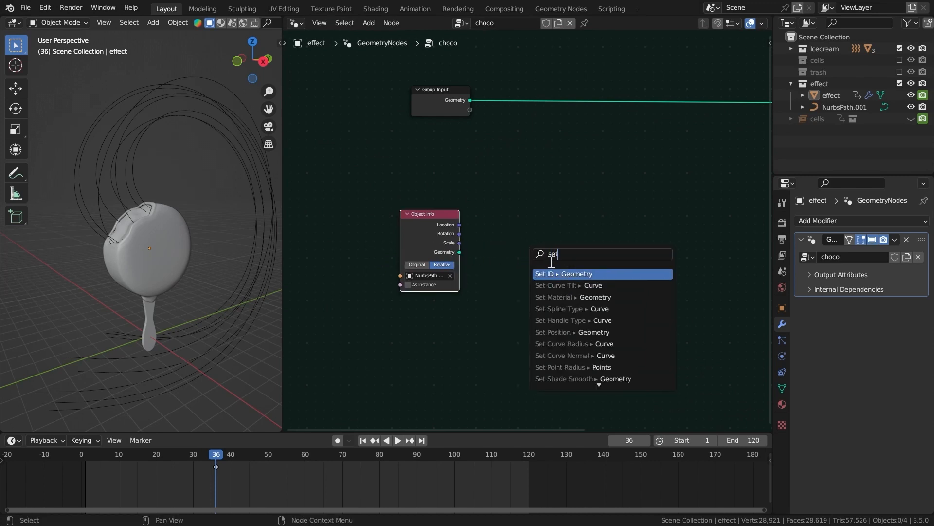
{"action": "left_click", "coordinate": [553, 332]}
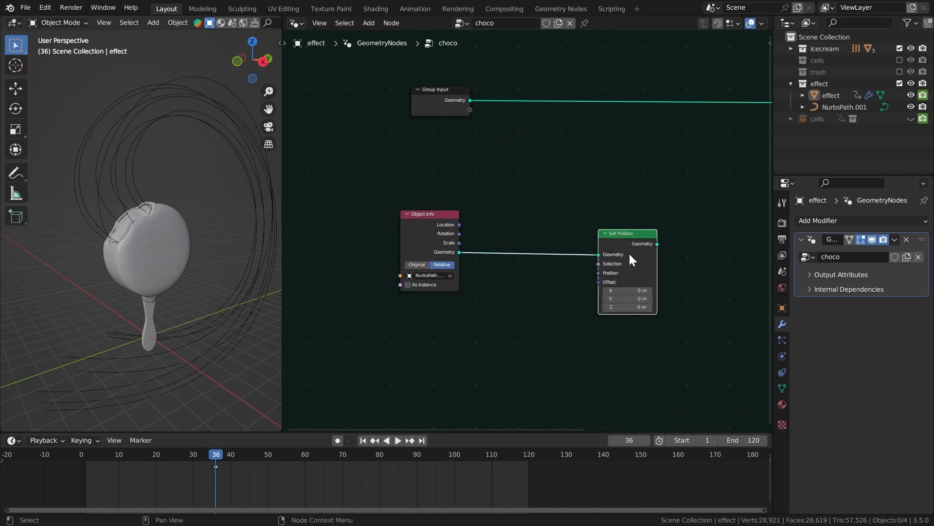
{"action": "left_click", "coordinate": [661, 231]}
{"action": "key", "text": "Home"}
{"action": "left_click_drag", "start_coordinate": [515, 237], "coordinate": [693, 142]}
Reposition the Object Info node and hide its unused sockets.
{"action": "scroll", "coordinate": [401, 218], "scroll_direction": "up", "scroll_amount": 1}
{"action": "middle_click_drag", "start_coordinate": [401, 219], "coordinate": [496, 194]}
{"action": "left_click_drag", "start_coordinate": [414, 199], "coordinate": [465, 223]}
{"action": "key", "text": "ctrl+h"}
{"action": "left_click", "coordinate": [490, 256]}
{"action": "scroll", "coordinate": [489, 256], "scroll_direction": "up", "scroll_amount": 4}
{"action": "middle_click_drag", "start_coordinate": [517, 272], "coordinate": [593, 251]}
{"action": "middle_click_drag", "start_coordinate": [594, 251], "coordinate": [540, 290]}
{"action": "middle_click_drag", "start_coordinate": [368, 309], "coordinate": [517, 282]}
Add a Vector Math node set to Scale that feeds the Offset of the Set Position node.
{"action": "left_click_drag", "start_coordinate": [553, 267], "coordinate": [509, 272]}
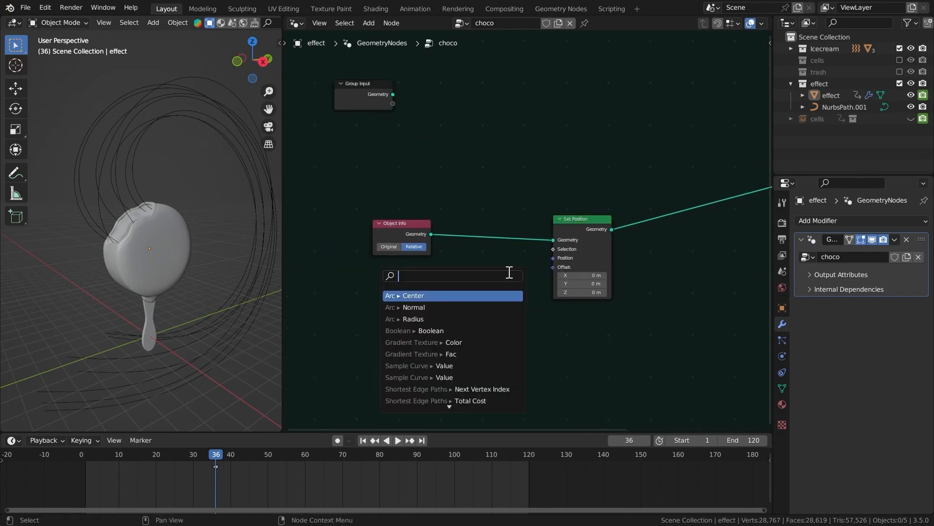
{"action": "type", "text": "vm"}
{"action": "key", "text": "Return"}
{"action": "left_click", "coordinate": [483, 313]}
{"action": "middle_click_drag", "start_coordinate": [516, 324], "coordinate": [584, 296]}
{"action": "left_click", "coordinate": [573, 301]}
{"action": "left_click", "coordinate": [587, 442]}
Feed a vector Random Value node into the Scale node, with Max 0 on all axes, Min X -0.74 and scale 0.6.
{"action": "left_click_drag", "start_coordinate": [587, 294], "coordinate": [553, 293]}
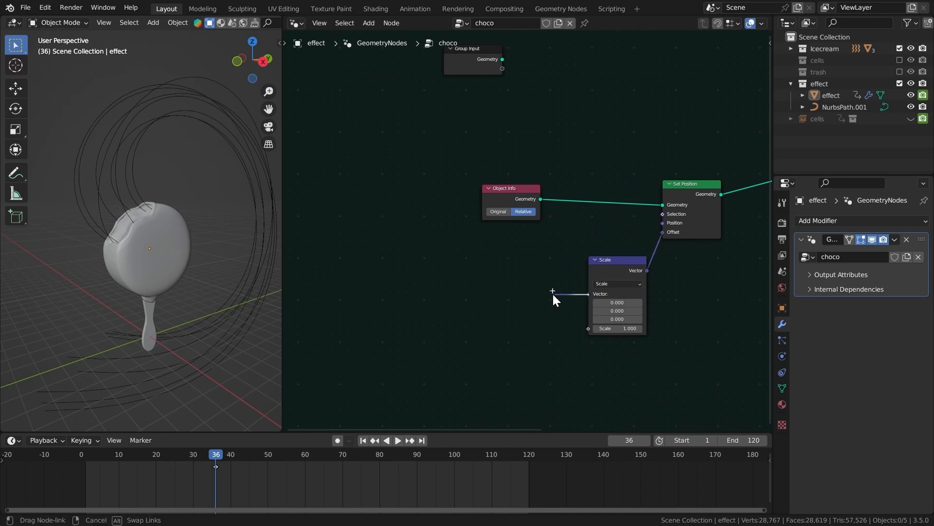
{"action": "middle_click_drag", "start_coordinate": [453, 303], "coordinate": [467, 252]}
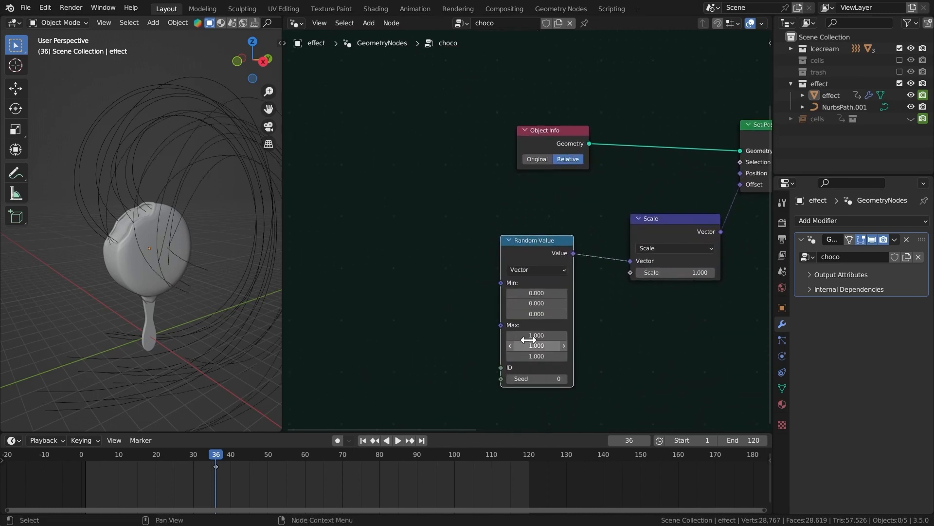
{"action": "left_click_drag", "start_coordinate": [529, 340], "coordinate": [530, 357]}
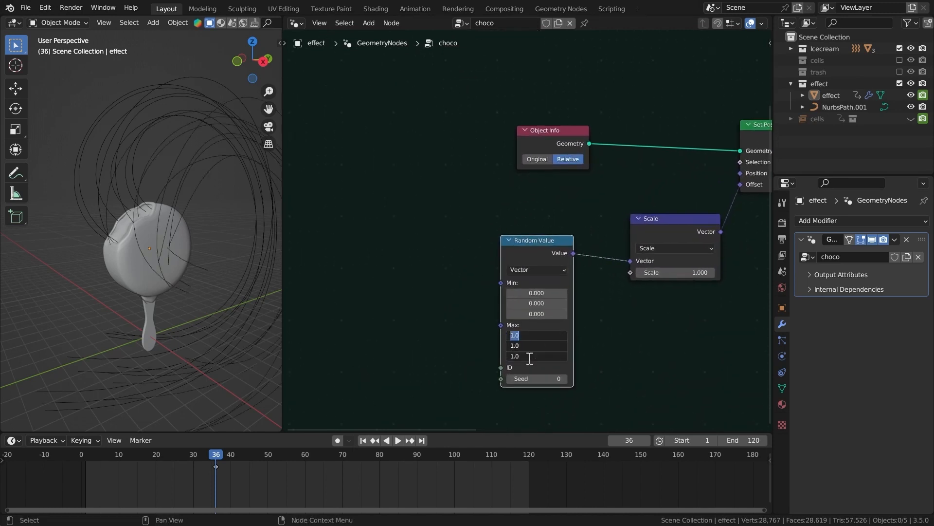
{"action": "type", "text": "0"}
{"action": "key", "text": "Return"}
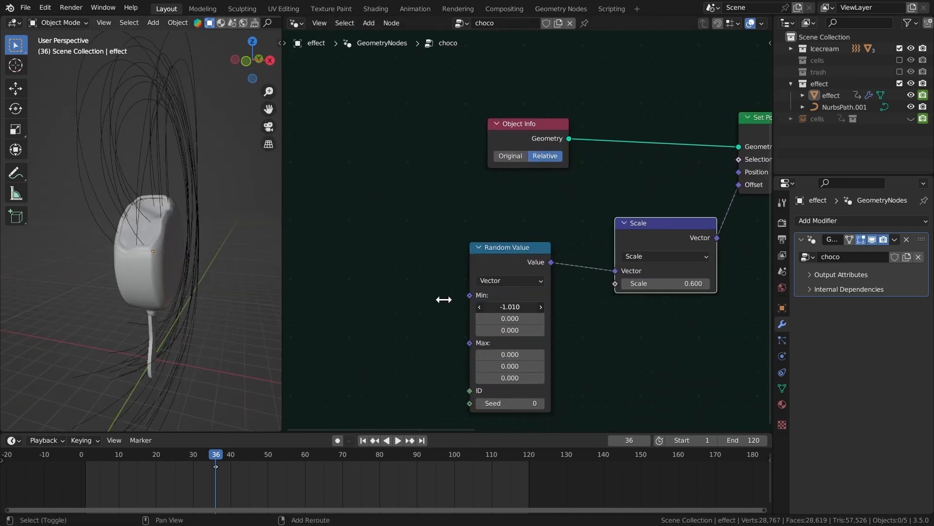
{"action": "mouse_move", "coordinate": [443, 299]}
{"action": "left_mouse_down"}
{"action": "mouse_move", "coordinate": [473, 295]}
{"action": "mouse_move", "coordinate": [450, 297]}
{"action": "left_mouse_up"}
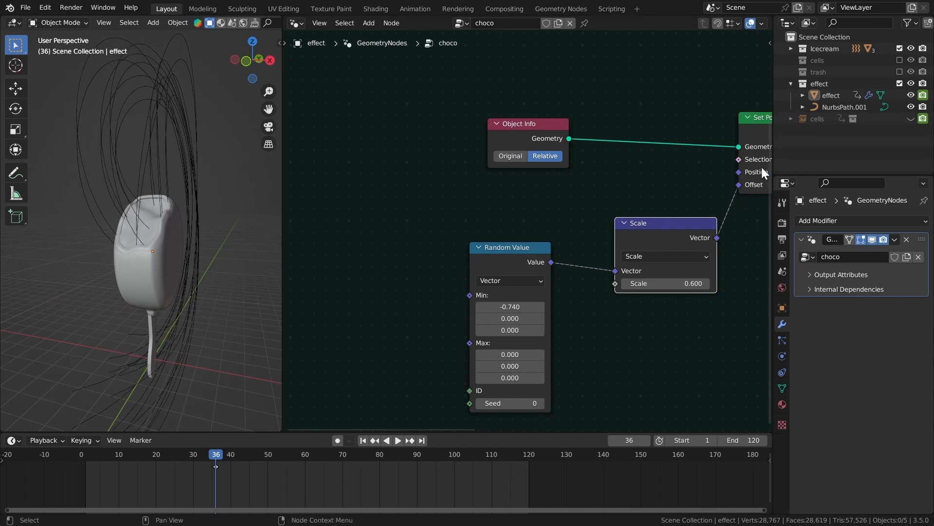
Hide the original NurbsPath.001 in the viewport and bring the bite into close view.
{"action": "left_click", "coordinate": [911, 107]}
{"action": "middle_click_drag", "start_coordinate": [180, 209], "coordinate": [199, 206]}
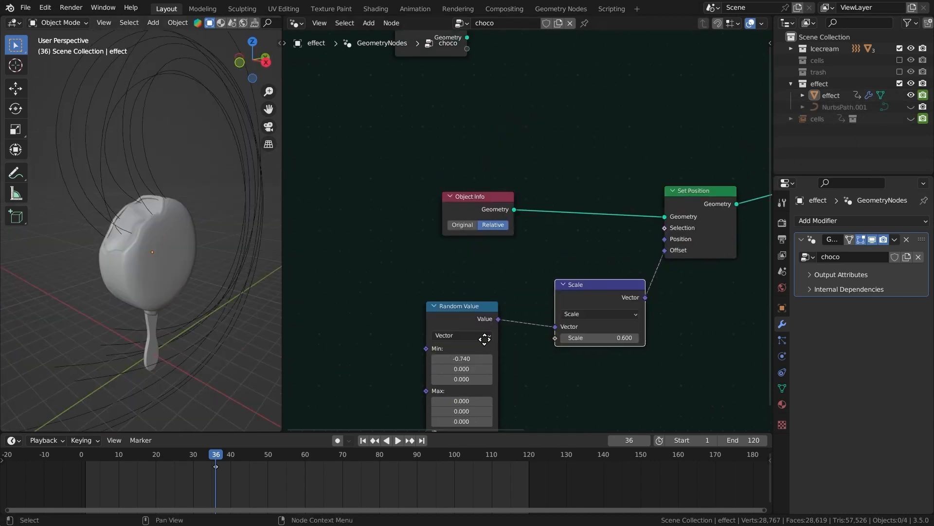
{"action": "middle_click_drag", "start_coordinate": [529, 256], "coordinate": [501, 290]}
{"action": "scroll", "coordinate": [156, 140], "scroll_direction": "up", "scroll_amount": 2}
{"action": "middle_click_drag", "start_coordinate": [157, 134], "coordinate": [182, 198]}
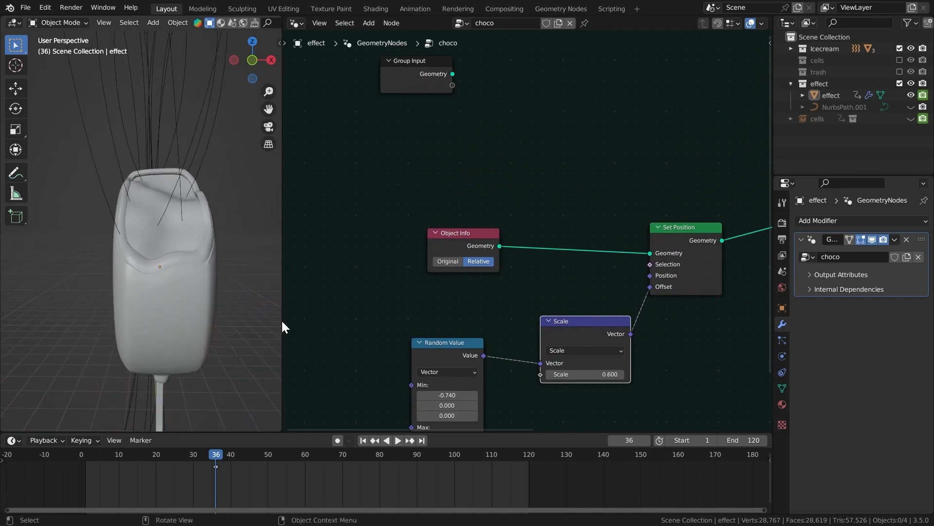
Add an Endpoint Selection node and connect it to the Selection of the Set Position node.
{"action": "left_click_drag", "start_coordinate": [650, 264], "coordinate": [568, 197]}
{"action": "type", "text": "r"}
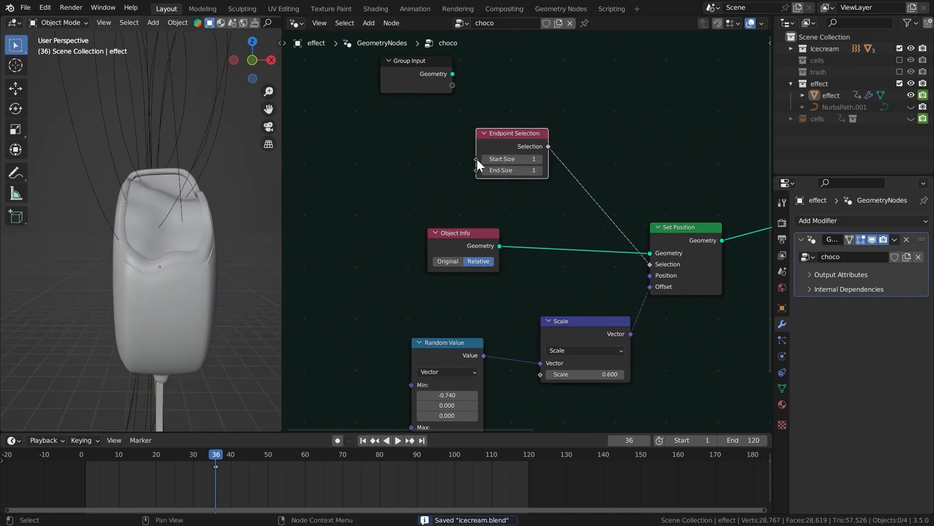
{"action": "middle_click_drag", "start_coordinate": [477, 159], "coordinate": [482, 171]}
Insert a Boolean Math node set to Not between Endpoint Selection and the Set Position selection.
{"action": "left_click_drag", "start_coordinate": [503, 149], "coordinate": [440, 140]}
{"action": "left_click_drag", "start_coordinate": [491, 147], "coordinate": [554, 154]}
{"action": "type", "text": "not"}
{"action": "key", "text": "Return"}
{"action": "left_click", "coordinate": [555, 178]}
{"action": "left_click_drag", "start_coordinate": [611, 166], "coordinate": [656, 275]}
{"action": "left_click_drag", "start_coordinate": [562, 163], "coordinate": [550, 175]}
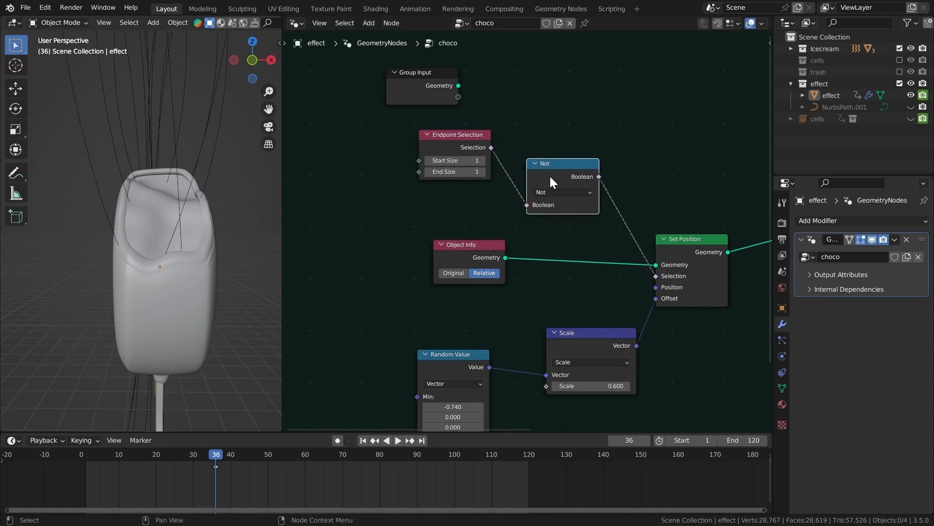
Set the Random Value's minimum X to 0.56 and adjust the start size of the Endpoint Selection node.
{"action": "middle_click_drag", "start_coordinate": [511, 312], "coordinate": [558, 265]}
{"action": "left_click_drag", "start_coordinate": [485, 359], "coordinate": [548, 358]}
{"action": "middle_click_drag", "start_coordinate": [516, 253], "coordinate": [516, 190]}
{"action": "middle_click_drag", "start_coordinate": [536, 101], "coordinate": [558, 146]}
{"action": "middle_click_drag", "start_coordinate": [490, 97], "coordinate": [505, 120]}
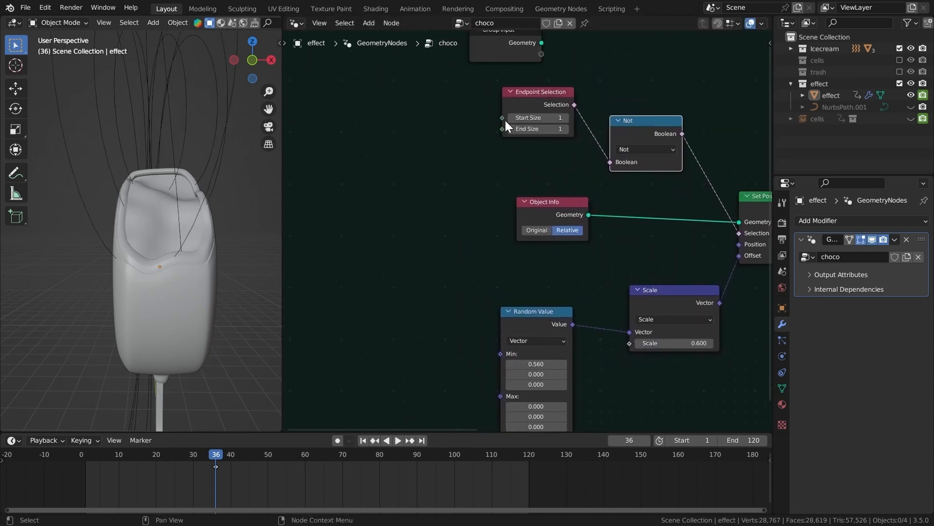
{"action": "left_click", "coordinate": [510, 118]}
Adjust the Random Value's minimum and maximum components to spread the swirl paths irregularly around the ice cream.
{"action": "middle_click_drag", "start_coordinate": [232, 114], "coordinate": [170, 165], "text": "ctrl"}
{"action": "middle_click_drag", "start_coordinate": [516, 363], "coordinate": [515, 306]}
{"action": "left_click_drag", "start_coordinate": [515, 306], "coordinate": [543, 306]}
{"action": "left_click_drag", "start_coordinate": [532, 359], "coordinate": [535, 369]}
{"action": "left_click_drag", "start_coordinate": [520, 317], "coordinate": [528, 319]}
{"action": "left_click_drag", "start_coordinate": [518, 327], "coordinate": [525, 327]}
Maximize the 3D viewport showing the swirl paths around the ice cream and save the file.
{"action": "key", "text": "ctrl+space"}
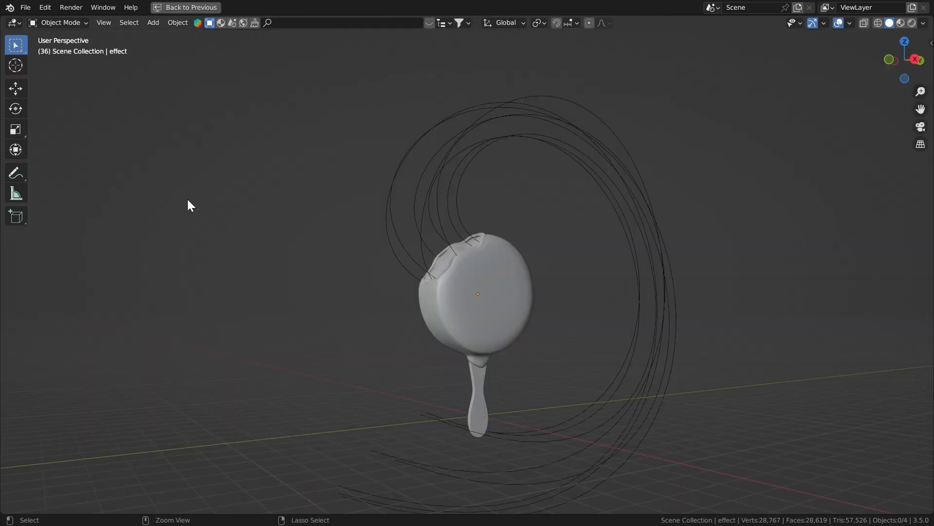
{"action": "key", "text": "ctrl+s"}
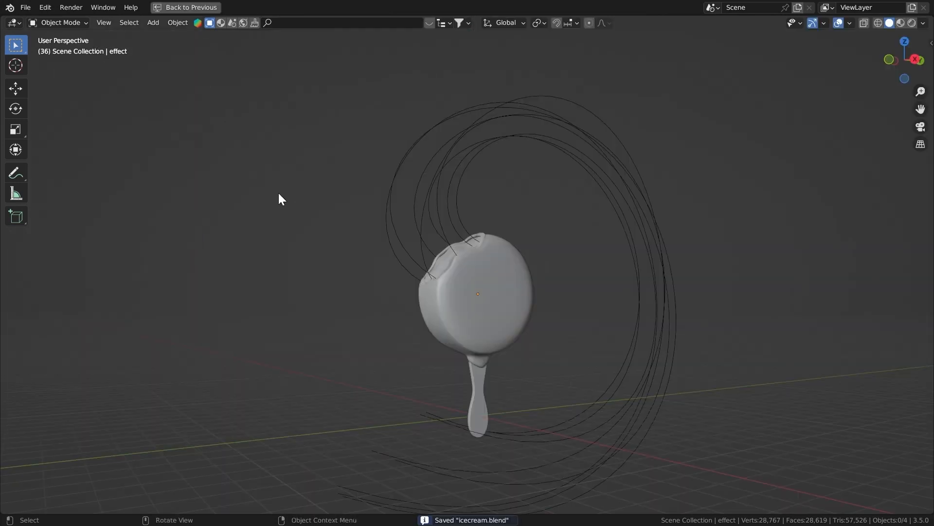
{"action": "left_click", "coordinate": [15, 171]}
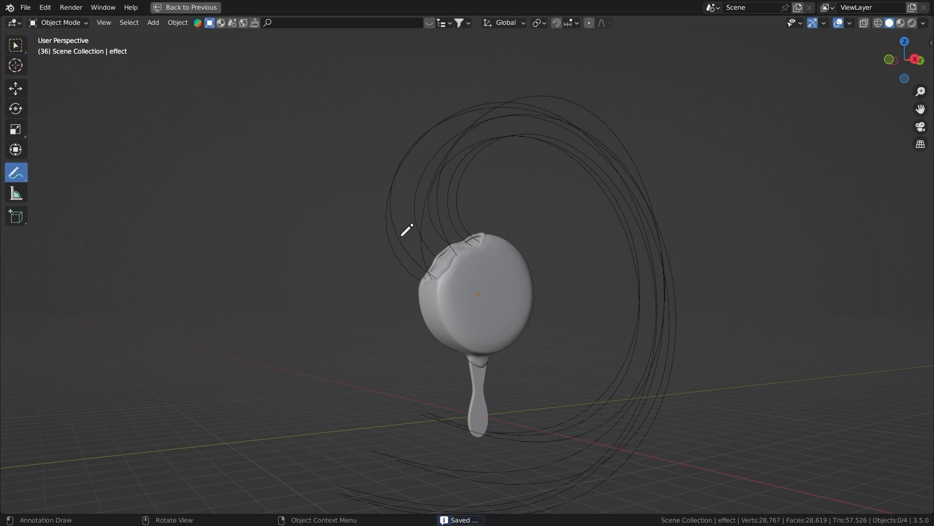
{"action": "mouse_move", "coordinate": [449, 242]}
{"action": "left_mouse_down"}
{"action": "mouse_move", "coordinate": [139, 204]}
{"action": "mouse_move", "coordinate": [208, 374]}
{"action": "left_mouse_up"}
{"action": "left_click_drag", "start_coordinate": [416, 272], "coordinate": [557, 209]}
{"action": "key", "text": "ctrl+space"}
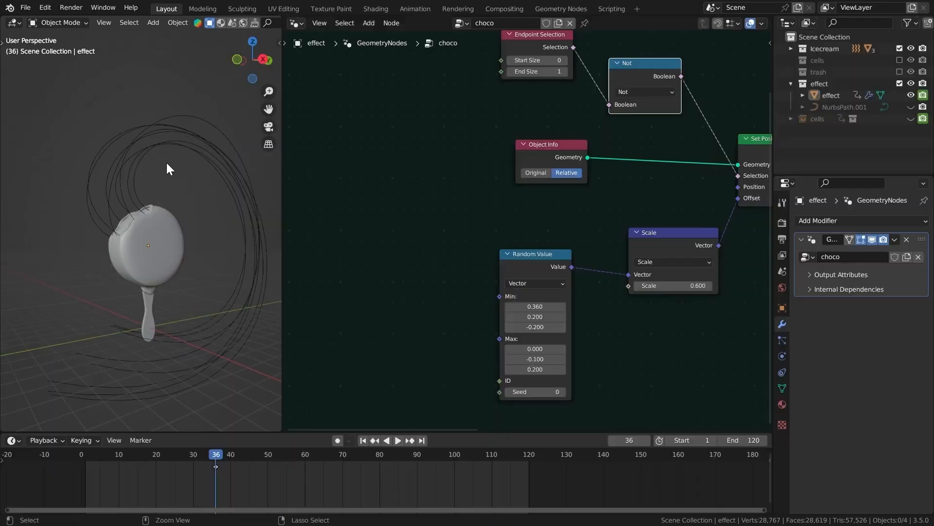
Save the blend file with the full curved swirl paths in view.
{"action": "scroll", "coordinate": [165, 162], "scroll_direction": "down", "scroll_amount": 1}
{"action": "middle_click_drag", "start_coordinate": [215, 166], "coordinate": [177, 167], "text": "shift"}
{"action": "key", "text": "ctrl+s"}
{"action": "middle_click_drag", "start_coordinate": [216, 26], "coordinate": [211, 26]}
{"action": "scroll", "coordinate": [214, 23], "scroll_direction": "down", "scroll_amount": 5}
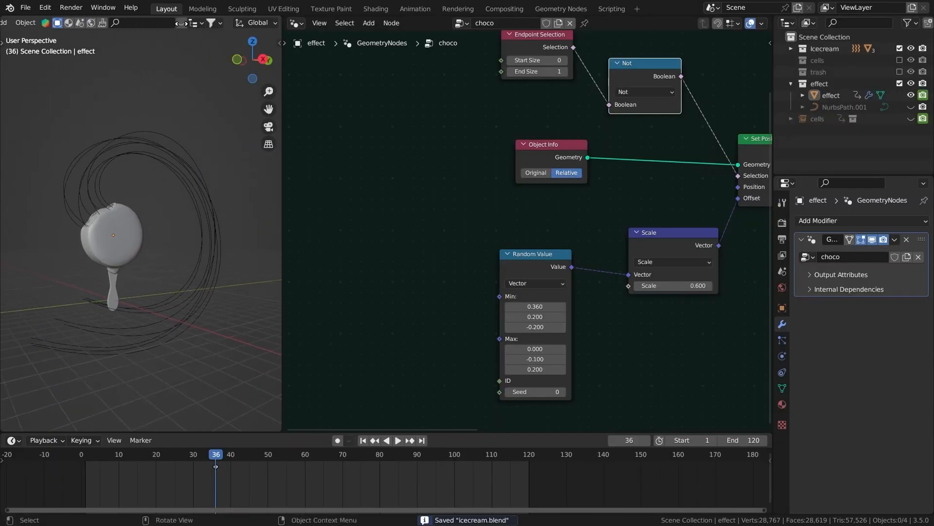
Insert a Trim Curve node between the Set Position node and the Group Output.
{"action": "key", "text": "Home"}
{"action": "scroll", "coordinate": [550, 255], "scroll_direction": "down", "scroll_amount": 2}
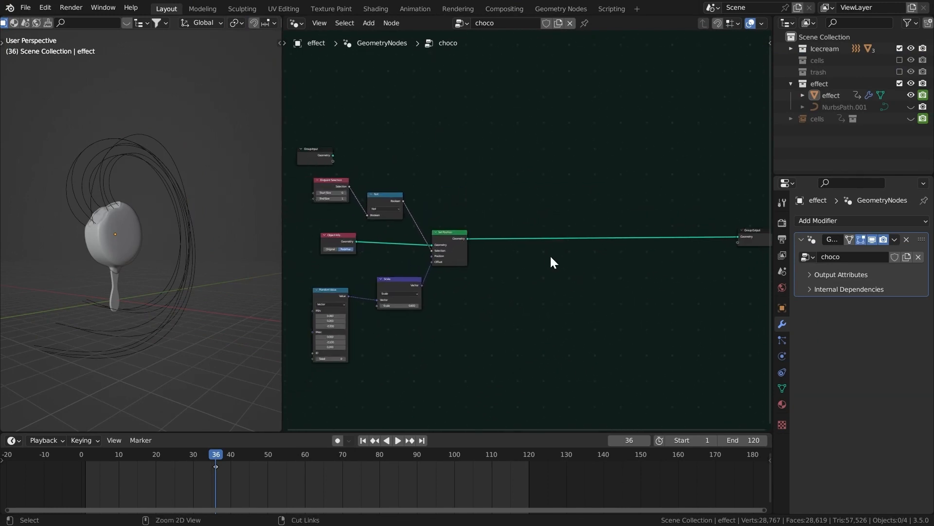
{"action": "key", "text": "shift+a"}
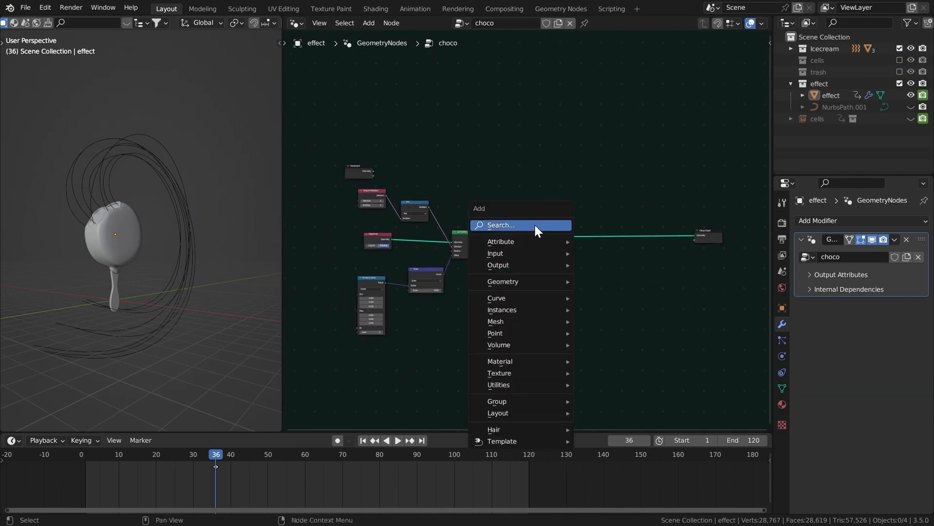
{"action": "left_click", "coordinate": [537, 225]}
{"action": "type", "text": "tr"}
{"action": "left_click", "coordinate": [559, 247]}
{"action": "scroll", "coordinate": [575, 229], "scroll_direction": "up", "scroll_amount": 4}
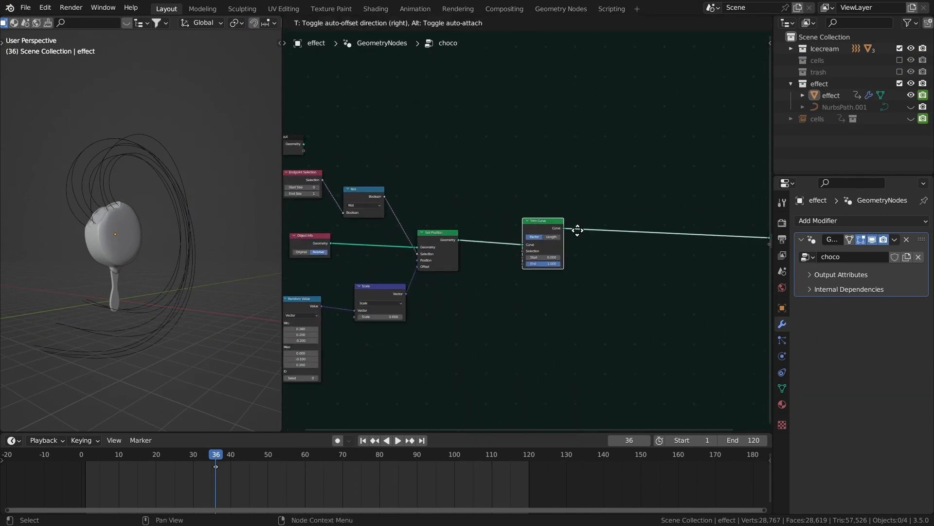
Add a Value node connected to the Start input of Trim Curve and place it near that node.
{"action": "left_click_drag", "start_coordinate": [600, 276], "coordinate": [600, 276]}
{"action": "left_click", "coordinate": [412, 343]}
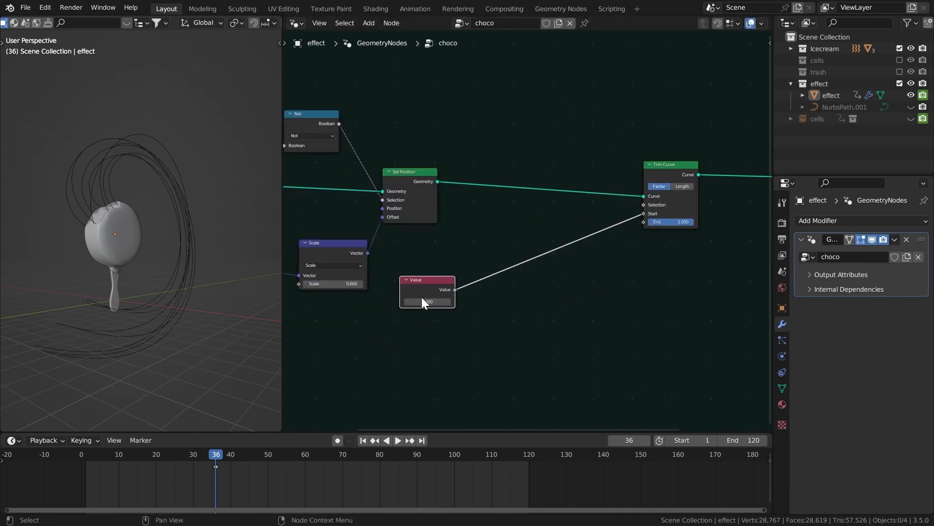
{"action": "left_click_drag", "start_coordinate": [421, 295], "coordinate": [534, 265]}
Make room before the Group Output and insert a Set Curve Radius node after Trim Curve.
{"action": "middle_click_drag", "start_coordinate": [673, 213], "coordinate": [545, 249]}
{"action": "middle_click_drag", "start_coordinate": [545, 249], "coordinate": [545, 270], "text": "ctrl"}
{"action": "middle_click_drag", "start_coordinate": [694, 217], "coordinate": [551, 244]}
{"action": "left_click_drag", "start_coordinate": [551, 243], "coordinate": [695, 240]}
{"action": "key", "text": "shift+a"}
{"action": "type", "text": "set"}
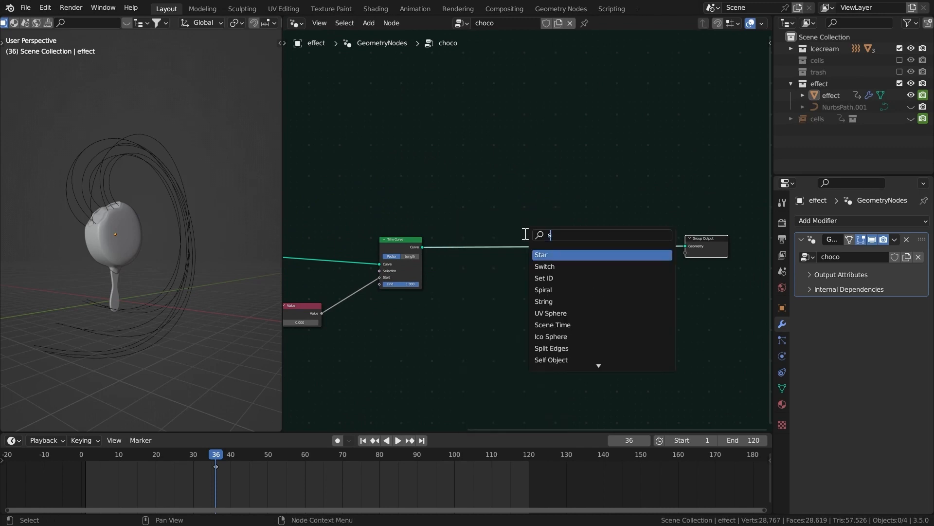
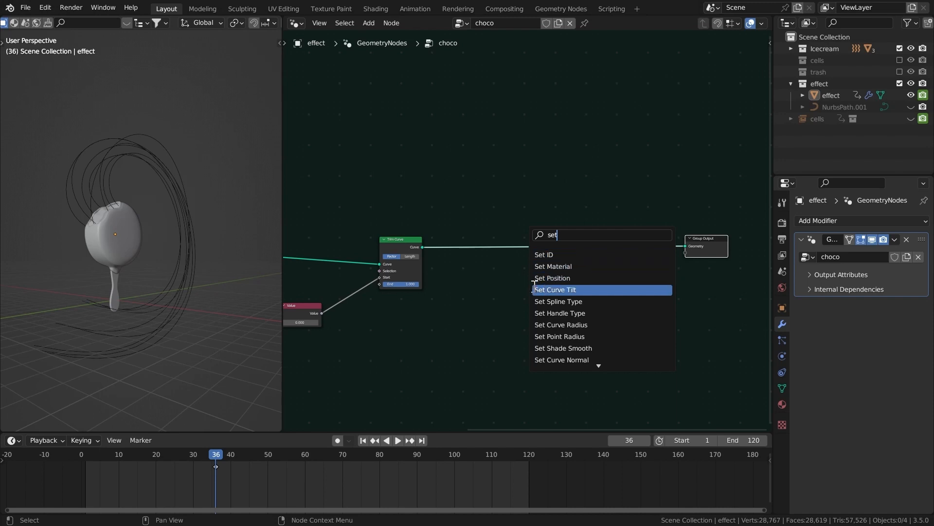
{"action": "left_click", "coordinate": [540, 324]}
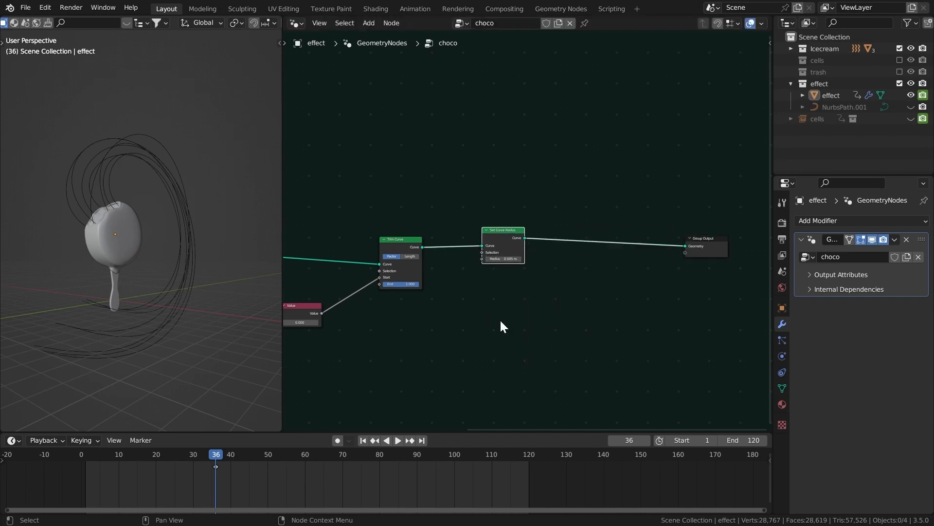
{"action": "left_click", "coordinate": [465, 275]}
Insert a Curve to Mesh node between Set Curve Radius and the Group Output.
{"action": "key", "text": "shift+a"}
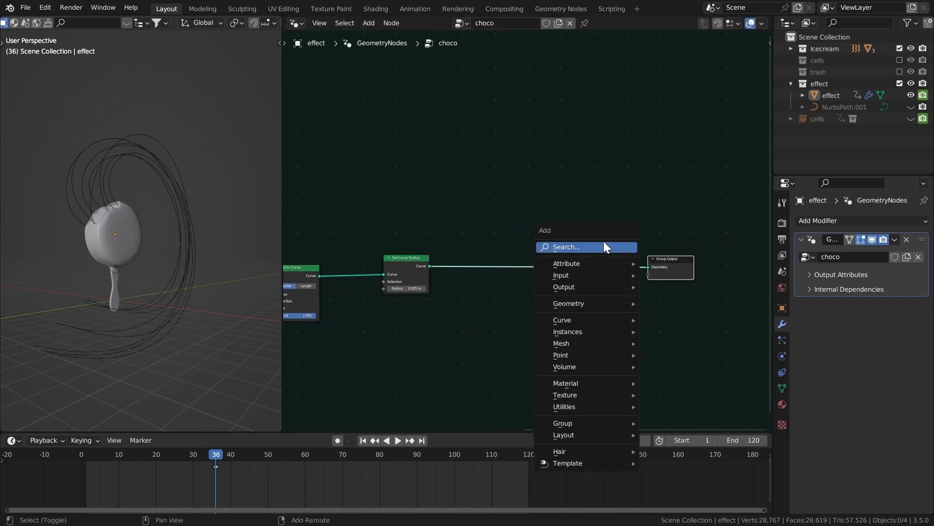
{"action": "left_click", "coordinate": [589, 244]}
{"action": "type", "text": "ctm"}
{"action": "left_click", "coordinate": [603, 267]}
{"action": "left_click", "coordinate": [531, 269]}
{"action": "middle_click_drag", "start_coordinate": [530, 267], "coordinate": [523, 231], "text": "ctrl"}
Add a Curve Circle node and connect it to the Profile Curve of Curve to Mesh.
{"action": "left_click", "coordinate": [499, 236]}
{"action": "key", "text": "shift+a"}
{"action": "left_click", "coordinate": [495, 236]}
{"action": "type", "text": "cc"}
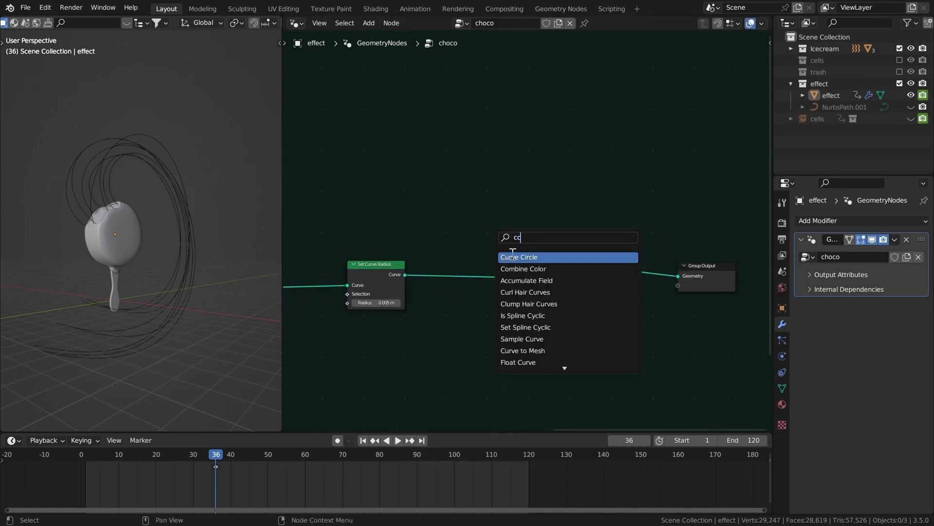
{"action": "left_click", "coordinate": [509, 254]}
{"action": "left_click", "coordinate": [491, 333]}
{"action": "left_click_drag", "start_coordinate": [531, 316], "coordinate": [549, 287]}
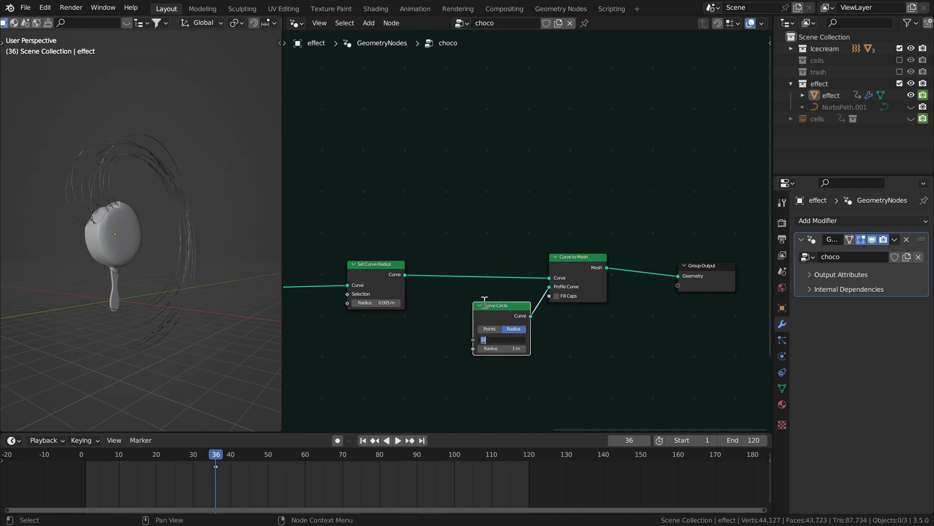
Set the Curve Circle's resolution to 8 and place the node directly beneath Curve to Mesh.
{"action": "key", "text": "Return"}
{"action": "middle_click_drag", "start_coordinate": [480, 308], "coordinate": [514, 269]}
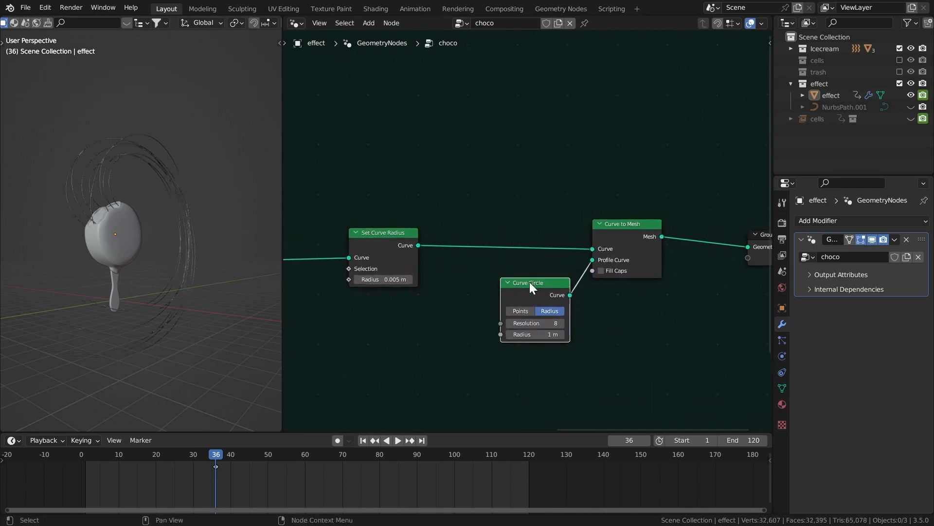
{"action": "left_click_drag", "start_coordinate": [529, 282], "coordinate": [638, 293]}
Shift the Set Curve Radius node aside and add a Spline Parameter node below the Value node.
{"action": "middle_click_drag", "start_coordinate": [347, 328], "coordinate": [552, 281]}
{"action": "left_click_drag", "start_coordinate": [586, 190], "coordinate": [640, 219]}
{"action": "middle_click_drag", "start_coordinate": [562, 272], "coordinate": [584, 268]}
{"action": "key", "text": "shift+a"}
{"action": "left_click", "coordinate": [557, 268]}
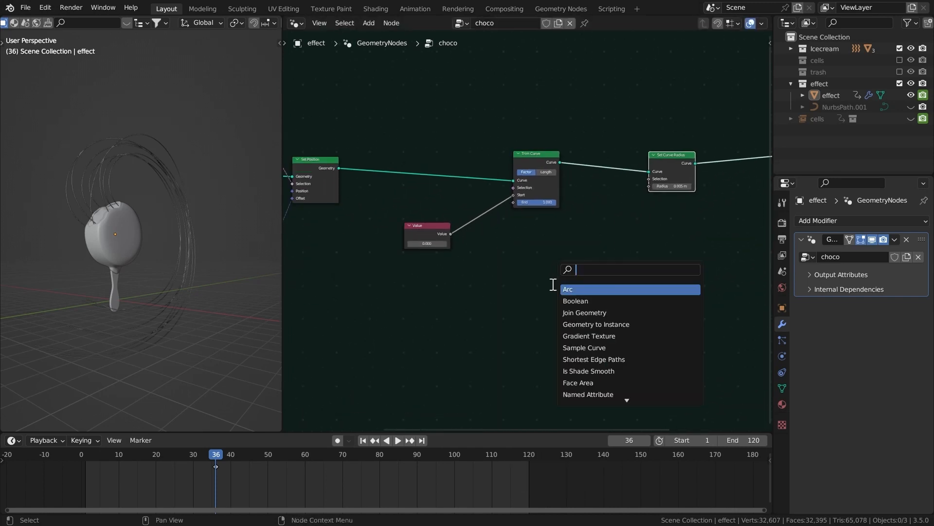
{"action": "type", "text": "splin"}
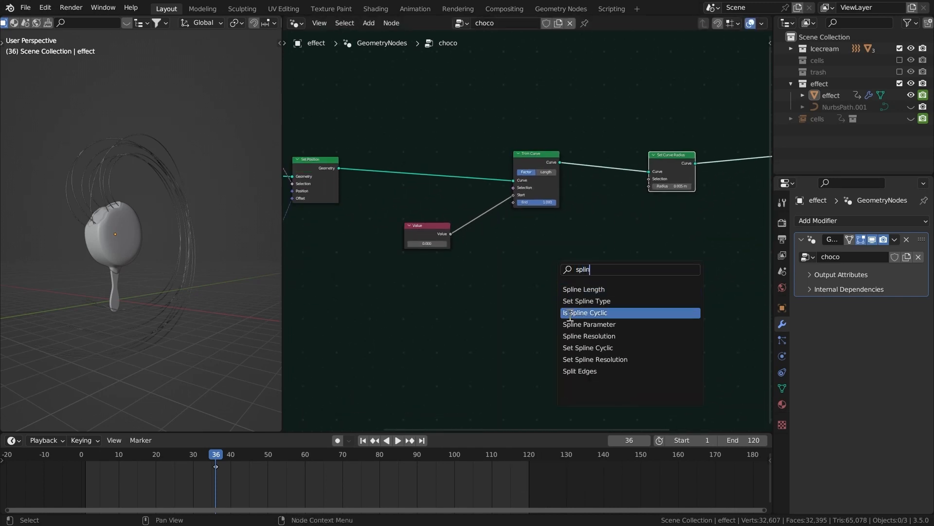
{"action": "left_click", "coordinate": [571, 324]}
{"action": "left_click", "coordinate": [465, 320]}
Route the Spline Parameter's Factor through a new Float Curve into the Radius of Set Curve Radius, and tidy the nodes.
{"action": "middle_click_drag", "start_coordinate": [466, 319], "coordinate": [469, 293], "text": "ctrl"}
{"action": "left_click_drag", "start_coordinate": [474, 291], "coordinate": [539, 292]}
{"action": "type", "text": "floa"}
{"action": "left_click", "coordinate": [558, 321]}
{"action": "left_click", "coordinate": [558, 311]}
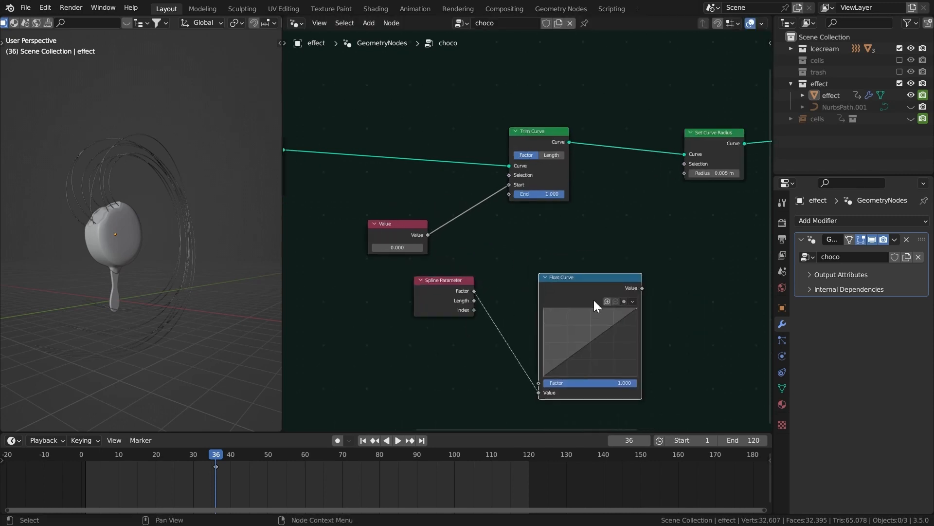
{"action": "left_click_drag", "start_coordinate": [641, 288], "coordinate": [685, 173]}
{"action": "left_click_drag", "start_coordinate": [418, 301], "coordinate": [350, 331]}
{"action": "left_click_drag", "start_coordinate": [544, 285], "coordinate": [468, 292]}
Insert a Math node between Float Curve and the Radius input, set to Multiply with a value of 1.3.
{"action": "key", "text": "shift+a"}
{"action": "type", "text": "smath"}
{"action": "key", "text": "Return"}
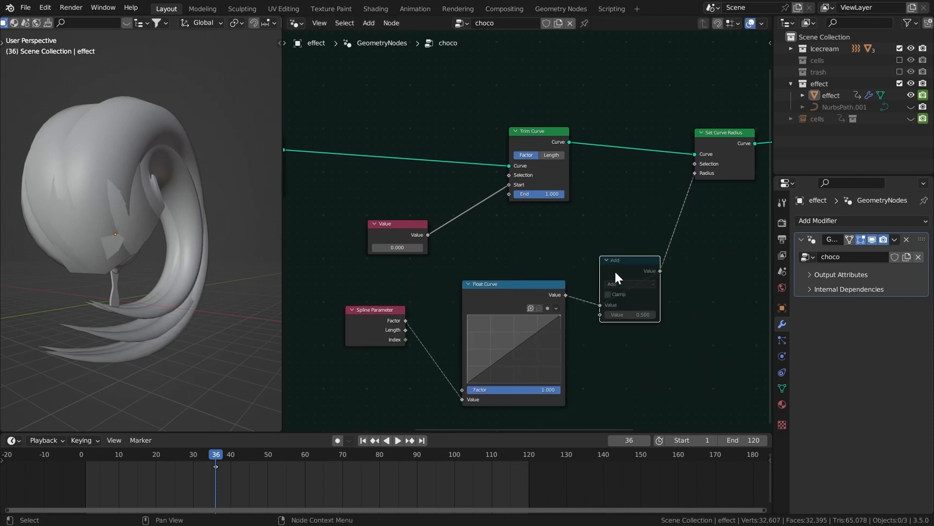
{"action": "left_click", "coordinate": [616, 272]}
{"action": "left_click", "coordinate": [615, 284]}
{"action": "key", "text": "m"}
{"action": "left_click_drag", "start_coordinate": [628, 317], "coordinate": [632, 317]}
{"action": "middle_click_drag", "start_coordinate": [629, 317], "coordinate": [650, 313], "text": "ctrl"}
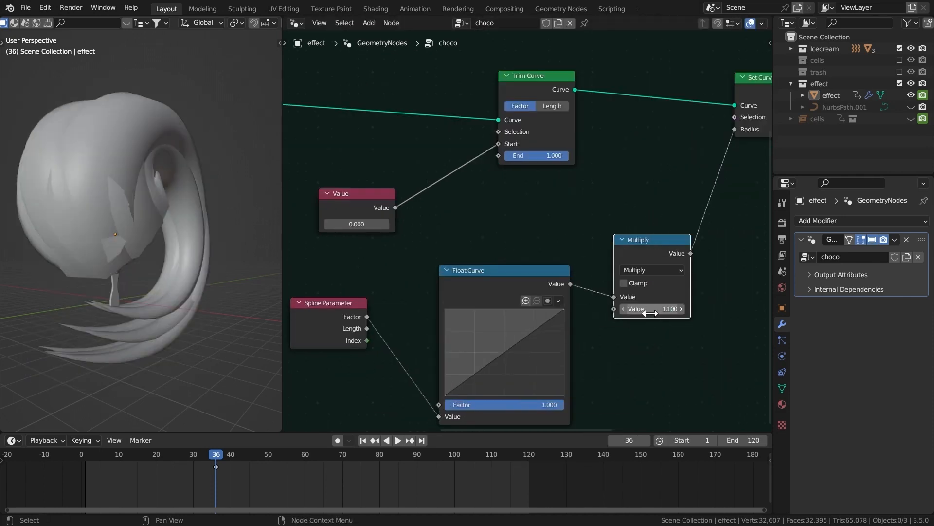
{"action": "left_click", "coordinate": [684, 308]}
Reshape the Float Curve with its end point at about 0.234, its start at about 0.156, and two points between.
{"action": "middle_click_drag", "start_coordinate": [489, 361], "coordinate": [606, 252]}
{"action": "middle_click_drag", "start_coordinate": [606, 260], "coordinate": [611, 232], "text": "ctrl"}
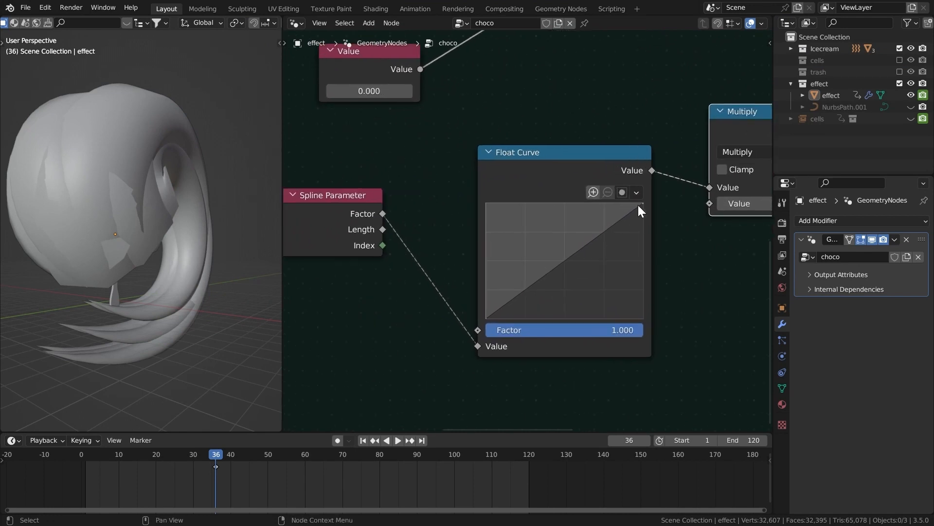
{"action": "left_click_drag", "start_coordinate": [642, 204], "coordinate": [641, 292]}
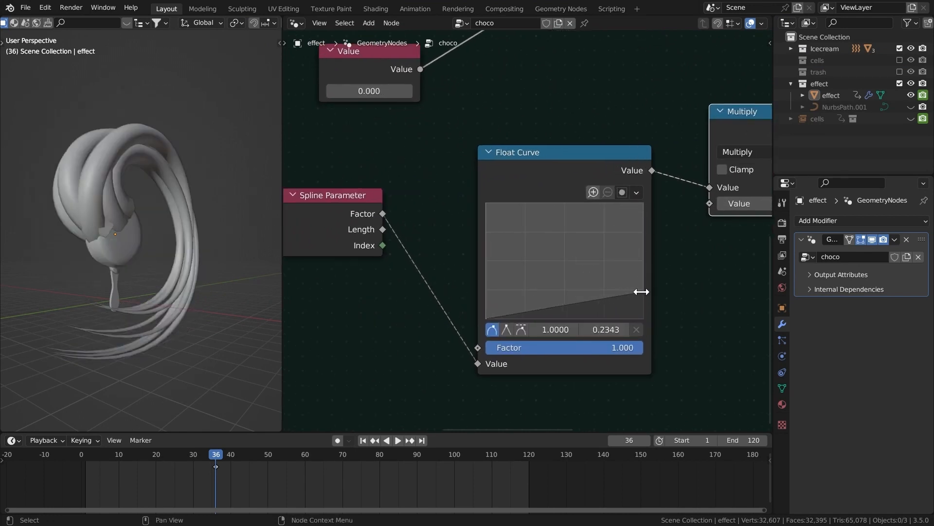
{"action": "left_click_drag", "start_coordinate": [488, 317], "coordinate": [621, 299]}
{"action": "left_click_drag", "start_coordinate": [556, 302], "coordinate": [550, 304]}
{"action": "left_click_drag", "start_coordinate": [487, 301], "coordinate": [487, 302]}
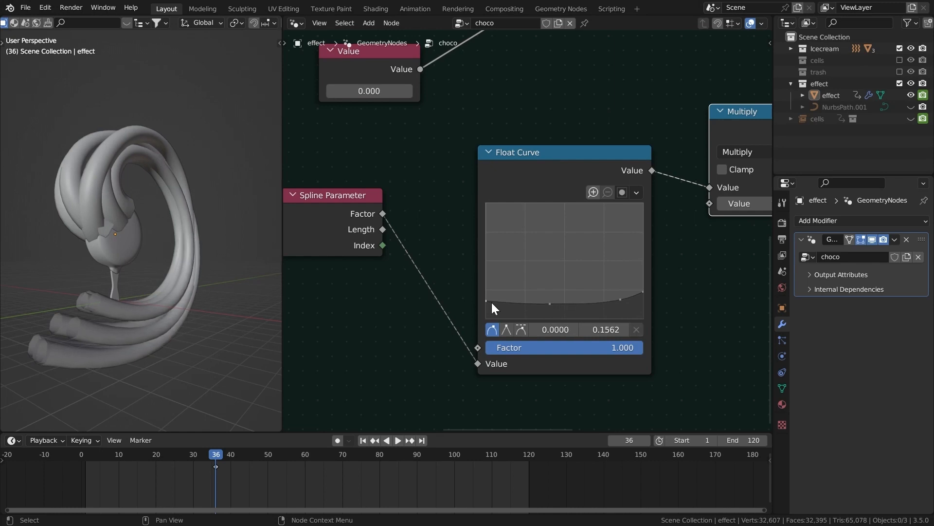
Set the Curve Circle's radius to 0.34 m and select the NurbsPath.001 guide curve.
{"action": "middle_click_drag", "start_coordinate": [552, 262], "coordinate": [542, 261]}
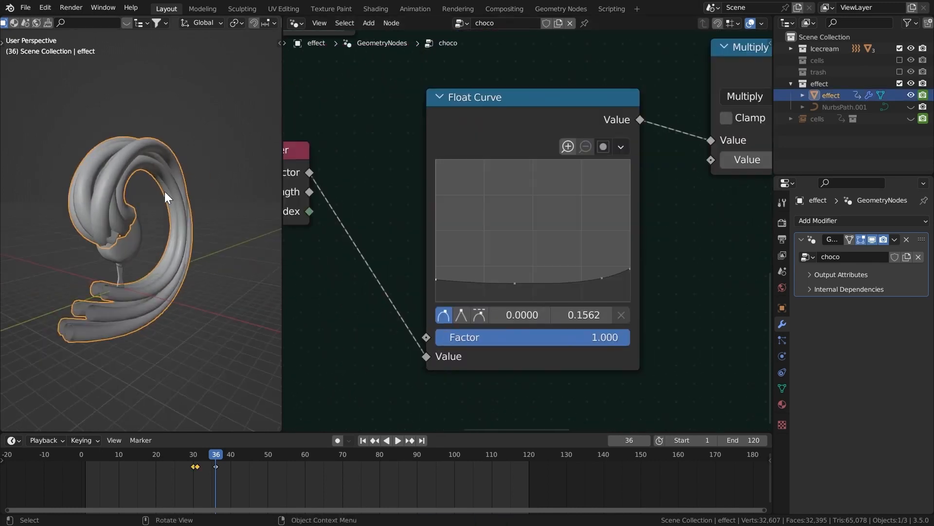
{"action": "scroll", "coordinate": [635, 280], "scroll_direction": "down", "scroll_amount": 5}
{"action": "middle_click_drag", "start_coordinate": [607, 347], "coordinate": [618, 195], "text": "ctrl"}
{"action": "middle_click_drag", "start_coordinate": [618, 194], "coordinate": [377, 284]}
{"action": "left_click_drag", "start_coordinate": [552, 281], "coordinate": [507, 277], "text": "shift"}
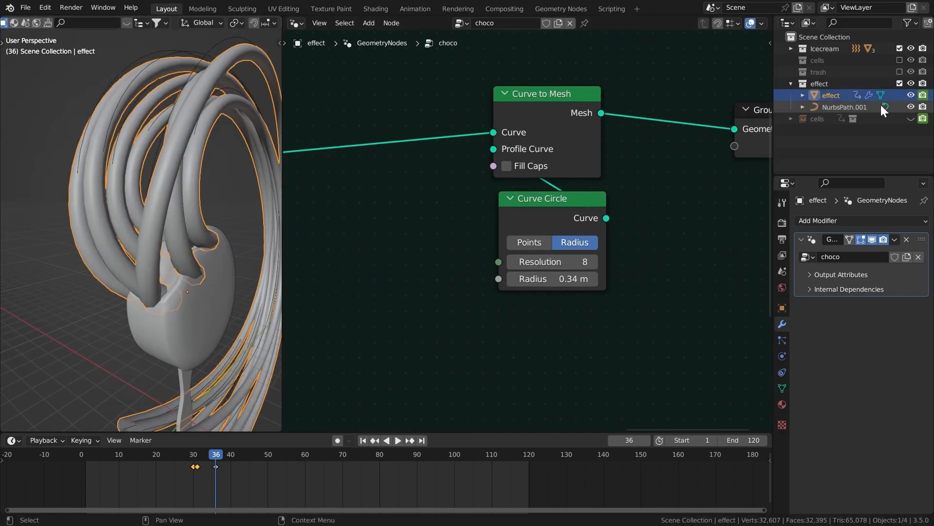
{"action": "left_click", "coordinate": [884, 110]}
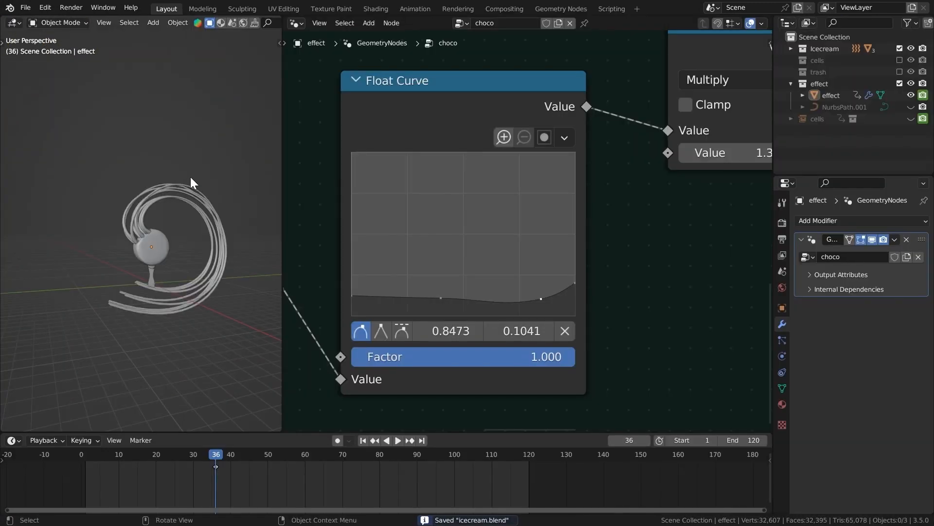
Set the Value node driving Trim Curve's Start to 0.1 and save the file.
{"action": "middle_click_drag", "start_coordinate": [574, 148], "coordinate": [584, 219], "text": "ctrl"}
{"action": "middle_click_drag", "start_coordinate": [656, 73], "coordinate": [575, 194]}
{"action": "middle_click_drag", "start_coordinate": [299, 240], "coordinate": [549, 214]}
{"action": "middle_click_drag", "start_coordinate": [548, 213], "coordinate": [530, 192], "text": "ctrl"}
{"action": "mouse_move", "coordinate": [521, 205]}
{"action": "left_mouse_down"}
{"action": "mouse_move", "coordinate": [547, 201]}
{"action": "mouse_move", "coordinate": [520, 195]}
{"action": "mouse_move", "coordinate": [555, 202]}
{"action": "mouse_move", "coordinate": [519, 201]}
{"action": "left_mouse_up"}
{"action": "scroll", "coordinate": [146, 182], "scroll_direction": "up", "scroll_amount": 2}
{"action": "middle_click_drag", "start_coordinate": [146, 182], "coordinate": [180, 189]}
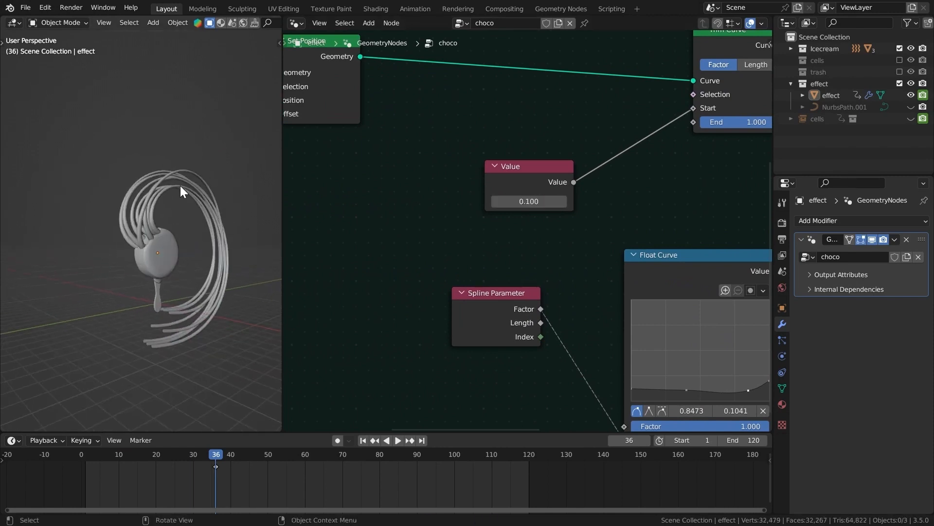
{"action": "key", "text": "ctrl+s"}
{"action": "scroll", "coordinate": [217, 132], "scroll_direction": "up", "scroll_amount": 2}
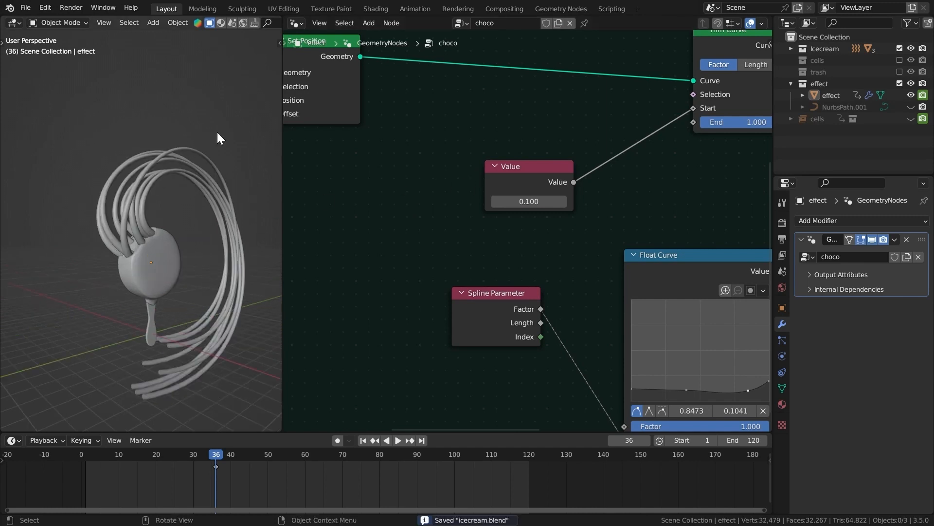
Enable Fill Caps on the Curve to Mesh node and save the file.
{"action": "scroll", "coordinate": [538, 270], "scroll_direction": "down", "scroll_amount": 4}
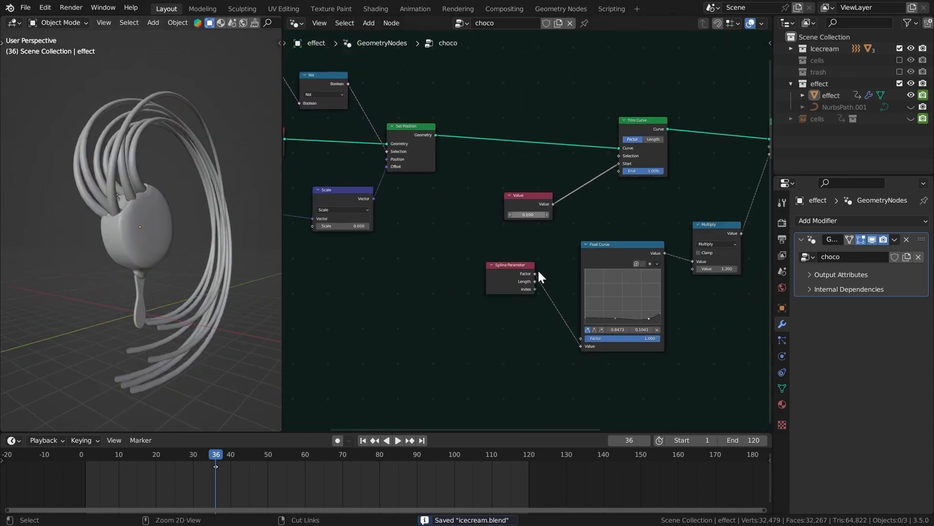
{"action": "middle_click_drag", "start_coordinate": [725, 270], "coordinate": [522, 279]}
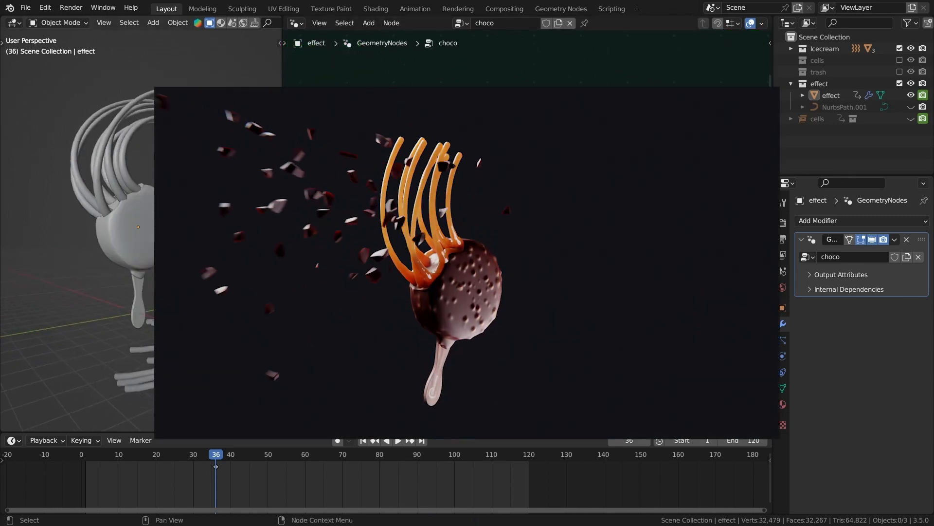
{"action": "left_click", "coordinate": [554, 185]}
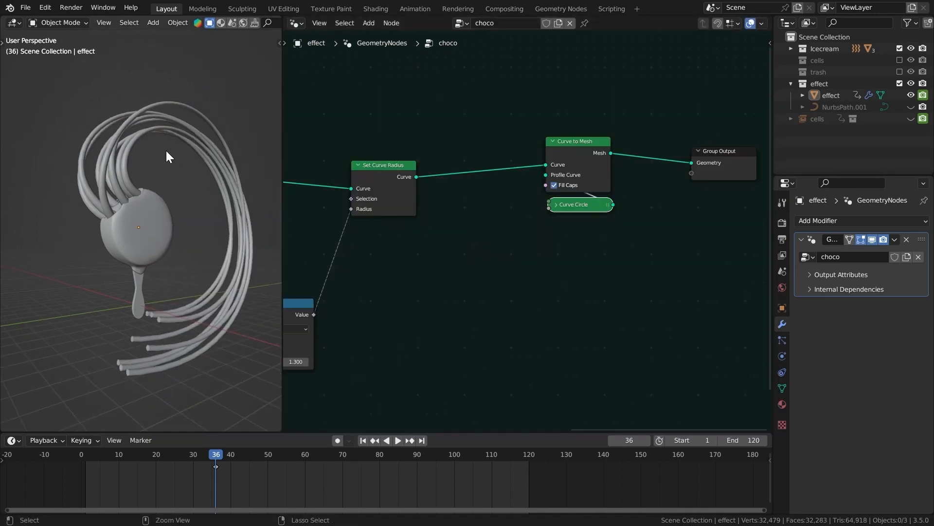
{"action": "key", "text": "ctrl+s"}
Examine up close where the swirl tubes meet the bitten edge of the ice cream.
{"action": "scroll", "coordinate": [127, 203], "scroll_direction": "up", "scroll_amount": 7}
{"action": "middle_click_drag", "start_coordinate": [129, 202], "coordinate": [154, 253]}
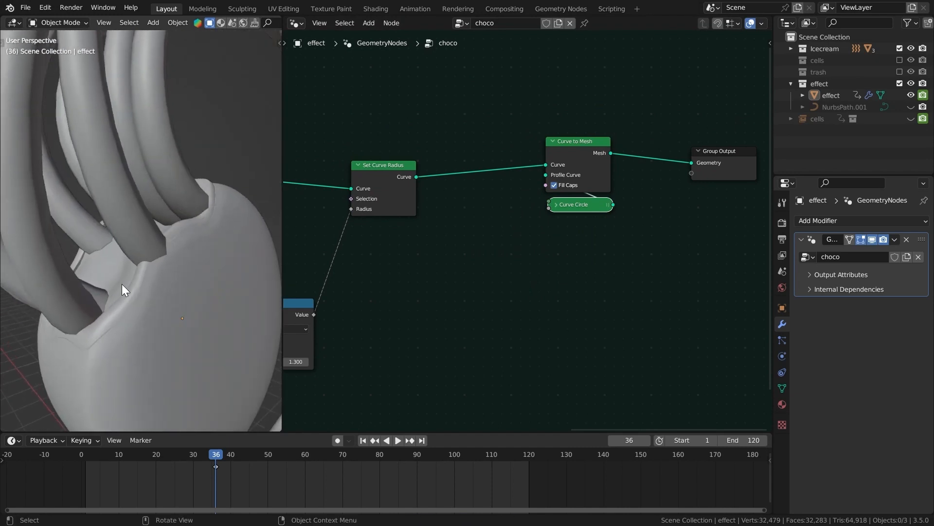
{"action": "key", "text": "Home"}
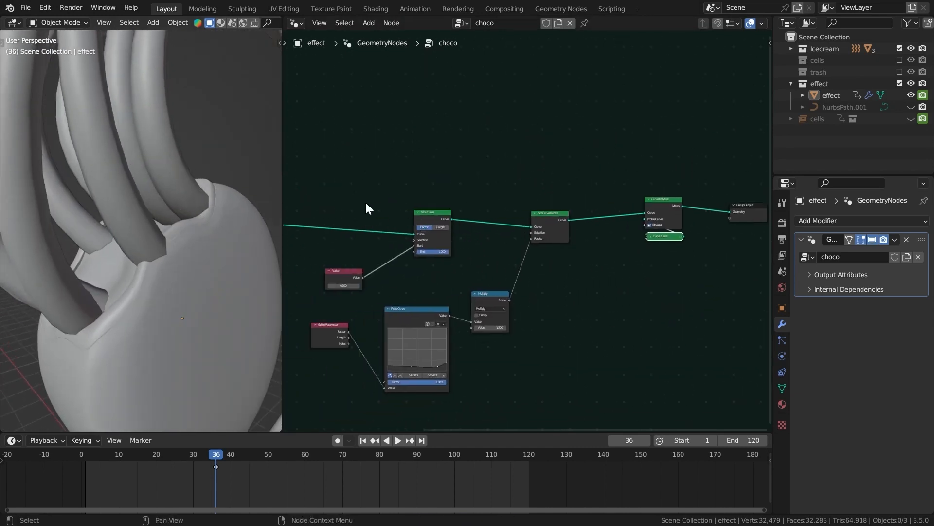
{"action": "key", "text": "Tab"}
{"action": "key", "text": "alt+z"}
{"action": "middle_click_drag", "start_coordinate": [159, 184], "coordinate": [229, 182]}
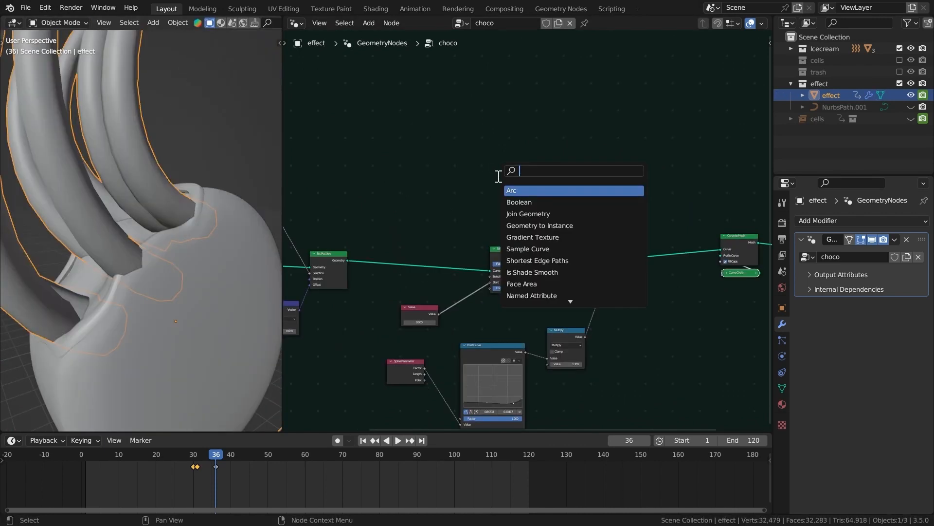
Add a Mesh to Curve node fed by the Group Input's Geometry, above the existing swirl node chain.
{"action": "key", "text": "Escape"}
{"action": "scroll", "coordinate": [421, 183], "scroll_direction": "down", "scroll_amount": 5}
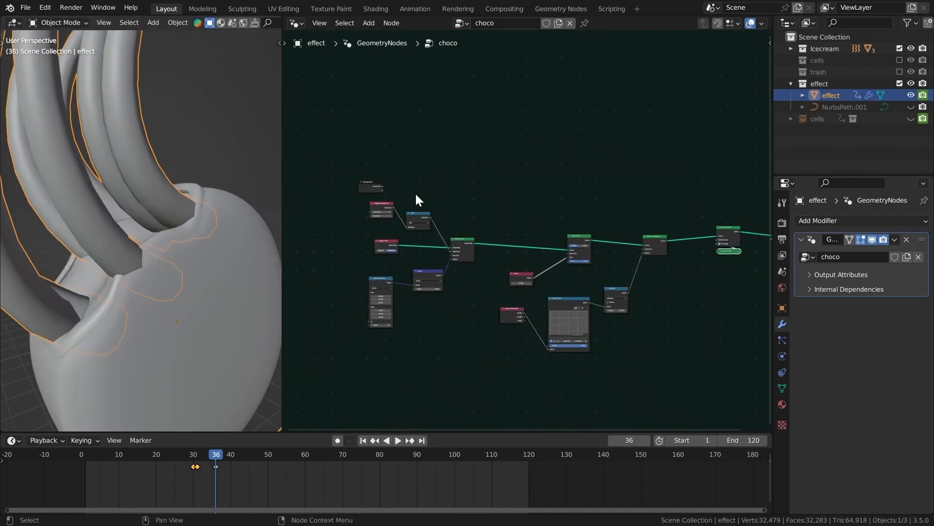
{"action": "left_click_drag", "start_coordinate": [409, 228], "coordinate": [442, 226]}
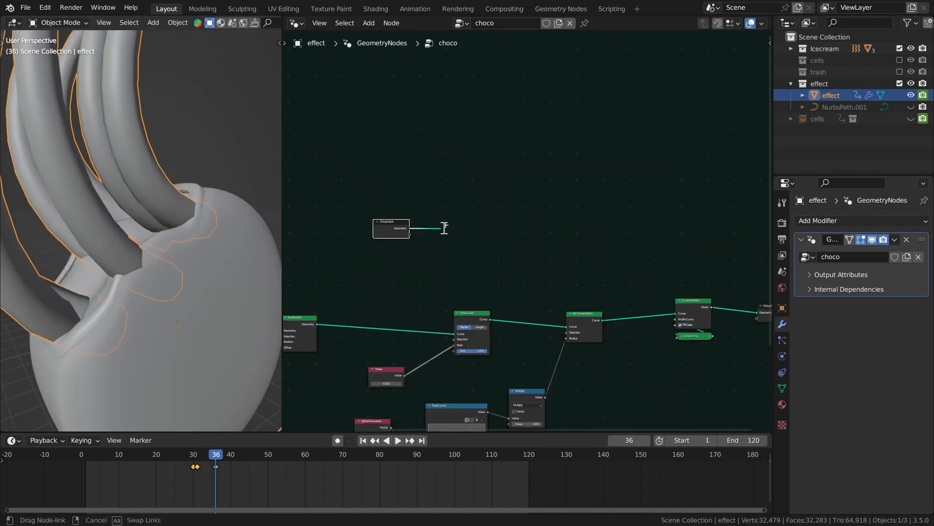
{"action": "type", "text": "mesh to"}
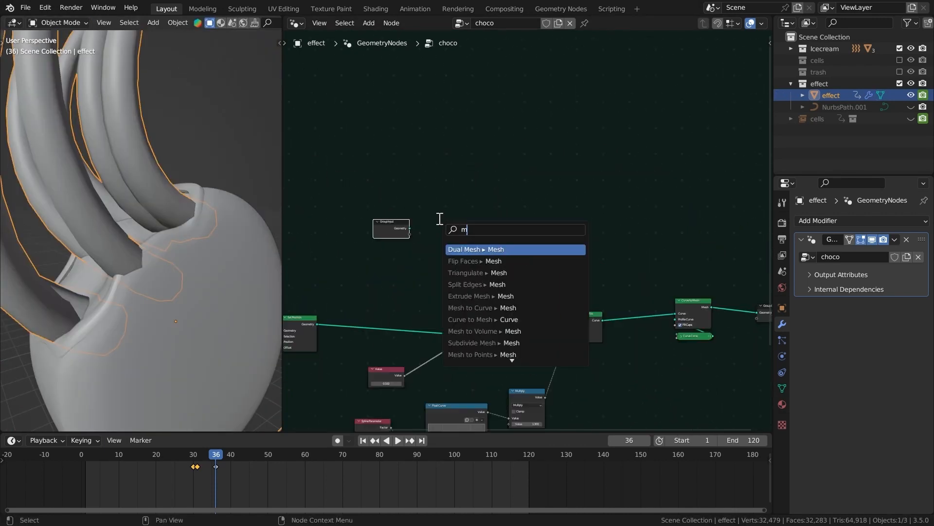
{"action": "key", "text": "Return"}
{"action": "left_click", "coordinate": [469, 247]}
{"action": "middle_click_drag", "start_coordinate": [469, 247], "coordinate": [446, 217], "text": "ctrl"}
{"action": "middle_click_drag", "start_coordinate": [446, 217], "coordinate": [491, 204]}
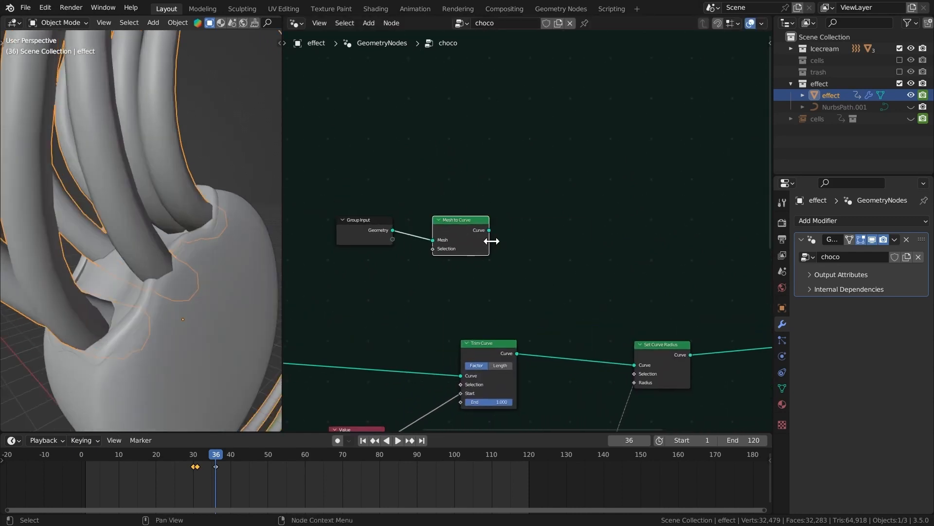
Connect the Mesh to Curve output to a new Curve to Mesh node, leaving space between the two nodes.
{"action": "middle_click_drag", "start_coordinate": [492, 240], "coordinate": [398, 231]}
{"action": "left_click_drag", "start_coordinate": [394, 221], "coordinate": [501, 221]}
{"action": "type", "text": "ctm"}
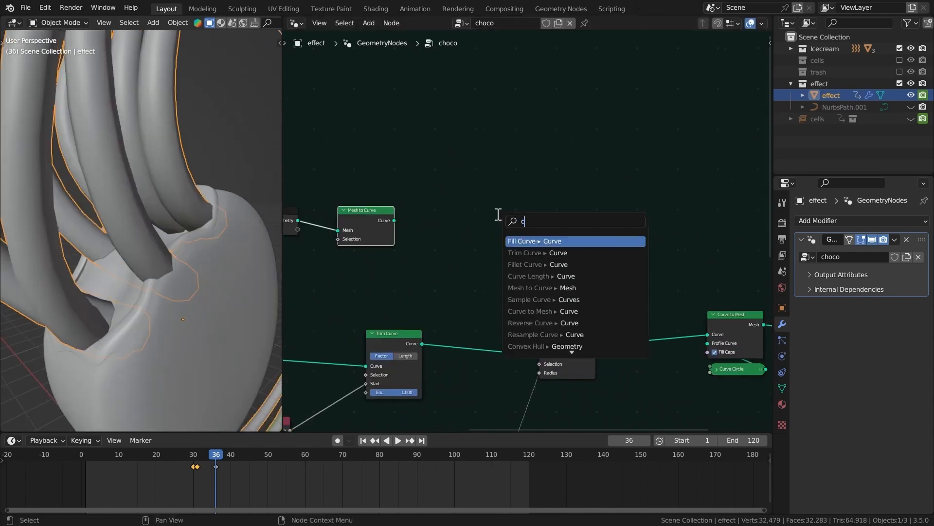
{"action": "key", "text": "Return"}
{"action": "left_click", "coordinate": [531, 227]}
Insert a Set Curve Radius node on the link between Mesh to Curve and the new Curve to Mesh.
{"action": "key", "text": "shift+a"}
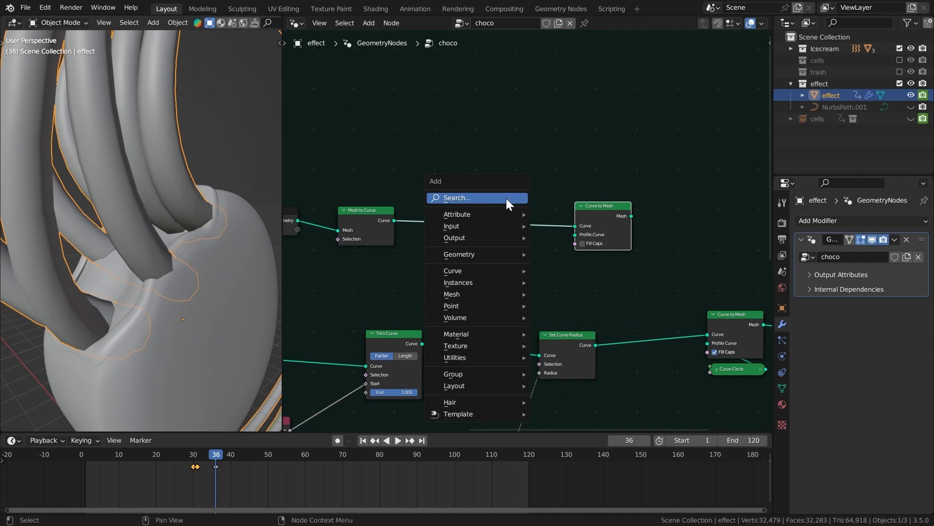
{"action": "left_click", "coordinate": [495, 197]}
{"action": "type", "text": "set c"}
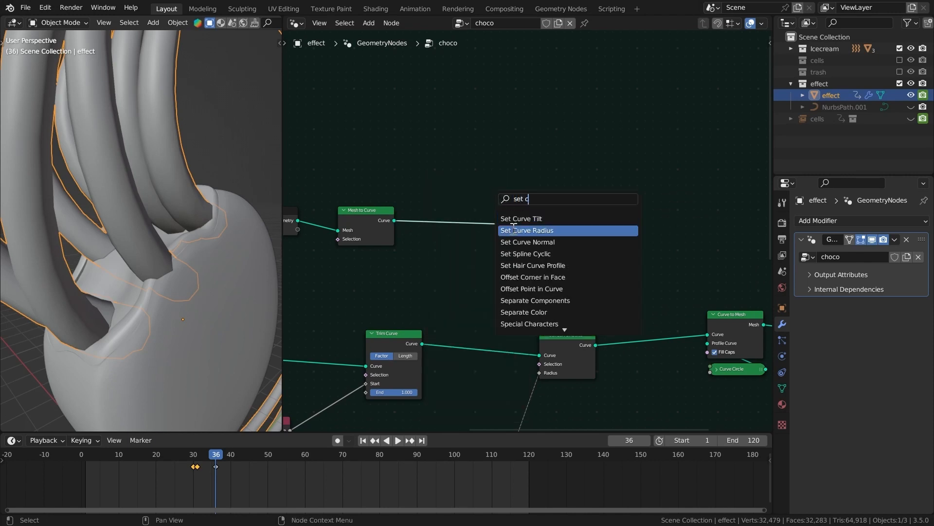
{"action": "left_click", "coordinate": [507, 230]}
{"action": "left_click", "coordinate": [444, 202]}
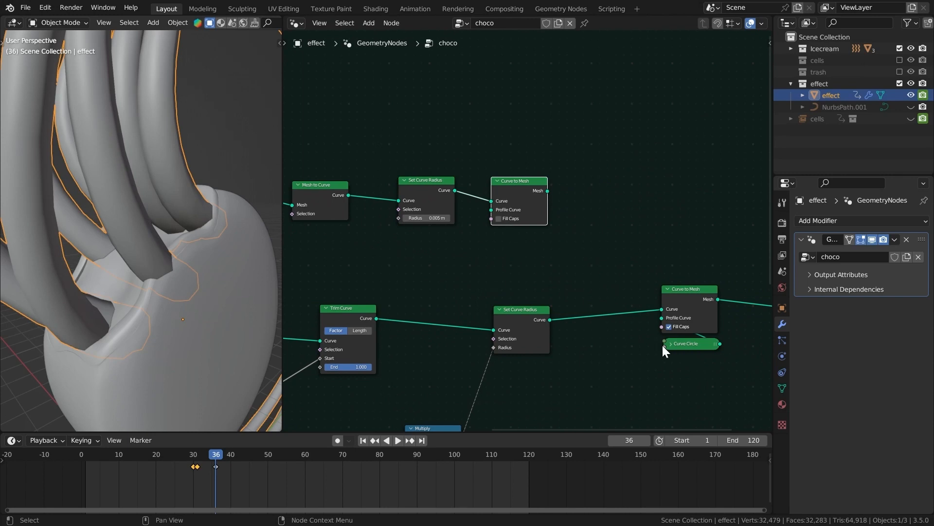
Expand the Curve Circle node and link its Curve output to the new Curve to Mesh node's Profile Curve.
{"action": "left_click", "coordinate": [670, 343]}
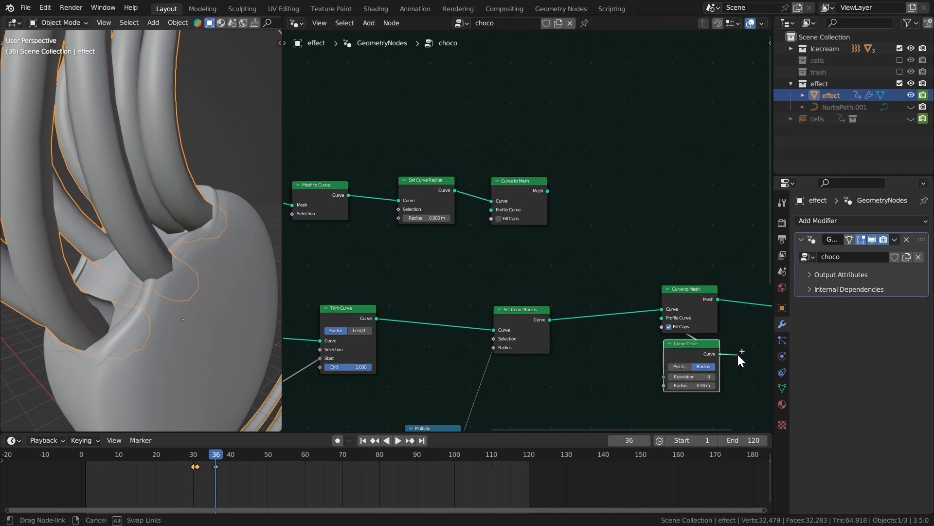
{"action": "left_click_drag", "start_coordinate": [718, 354], "coordinate": [491, 209]}
{"action": "middle_click_drag", "start_coordinate": [531, 220], "coordinate": [468, 216]}
Move the Group Output node farther from the swirl's Curve to Mesh node to make room between them.
{"action": "left_click", "coordinate": [481, 187]}
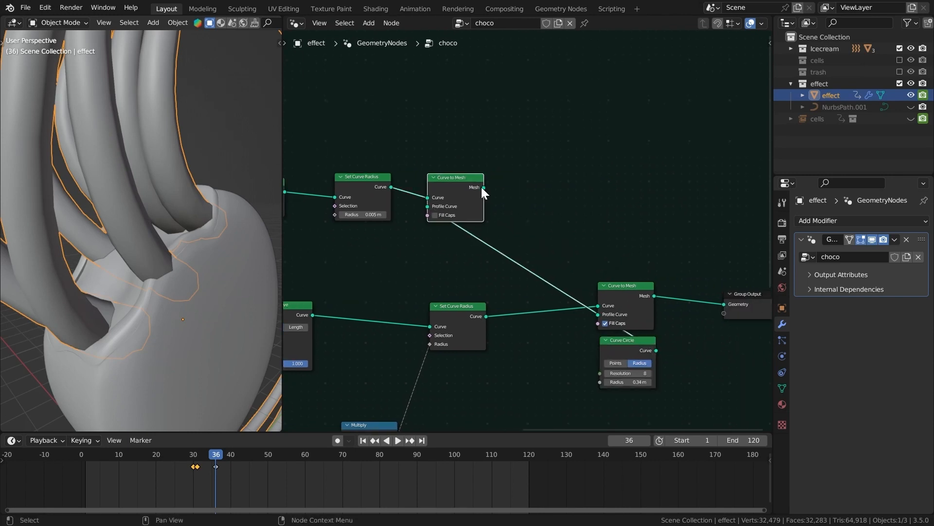
{"action": "middle_click_drag", "start_coordinate": [737, 294], "coordinate": [556, 276]}
{"action": "left_click_drag", "start_coordinate": [595, 284], "coordinate": [669, 265]}
{"action": "scroll", "coordinate": [491, 247], "scroll_direction": "down", "scroll_amount": 2}
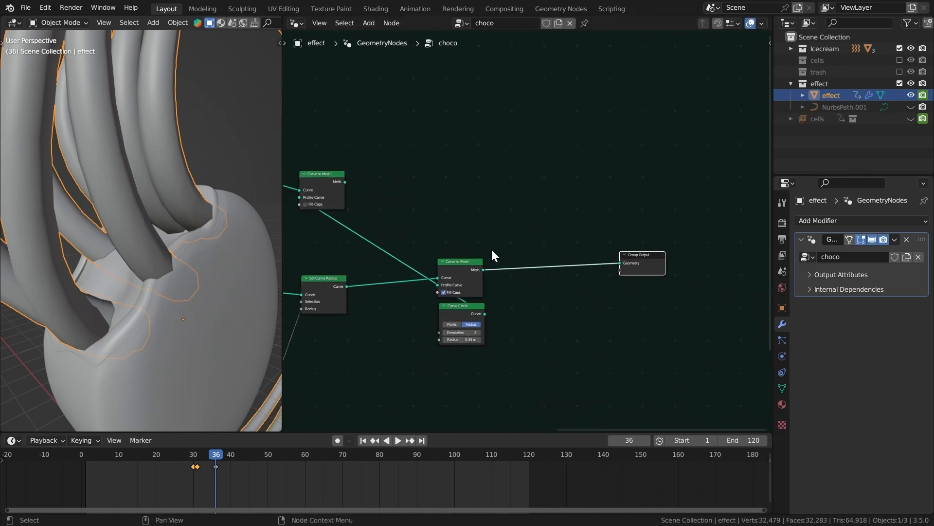
Combine both Curve to Mesh outputs in a Join Geometry node ahead of the group output and save the file.
{"action": "middle_click_drag", "start_coordinate": [491, 247], "coordinate": [559, 294]}
{"action": "right_click_drag", "start_coordinate": [559, 294], "coordinate": [473, 206], "text": "ctrl+shift"}
{"action": "left_click", "coordinate": [625, 254]}
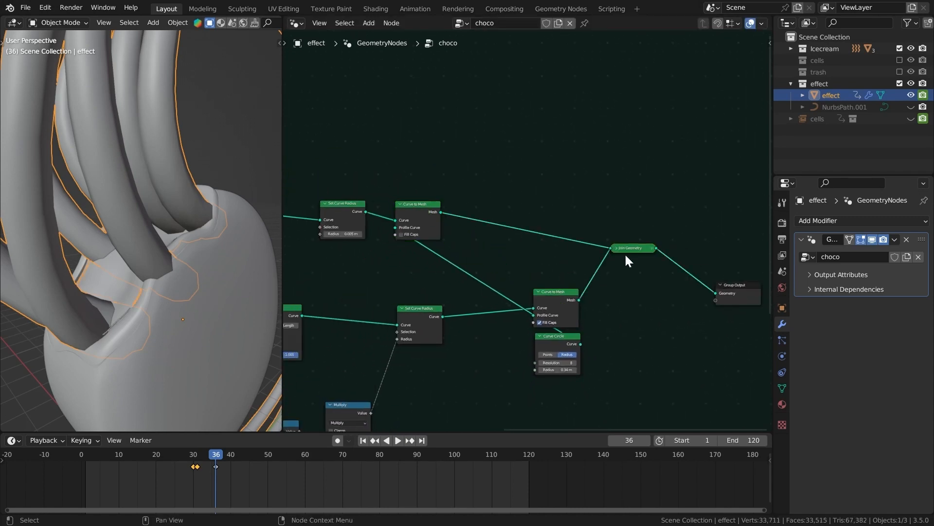
{"action": "key", "text": "ctrl+s"}
Move the Value node driving Trim Curve's start above the node chain and set it to 0.920.
{"action": "scroll", "coordinate": [625, 253], "scroll_direction": "down", "scroll_amount": 1}
{"action": "middle_click_drag", "start_coordinate": [322, 292], "coordinate": [571, 178]}
{"action": "scroll", "coordinate": [540, 251], "scroll_direction": "up", "scroll_amount": 2}
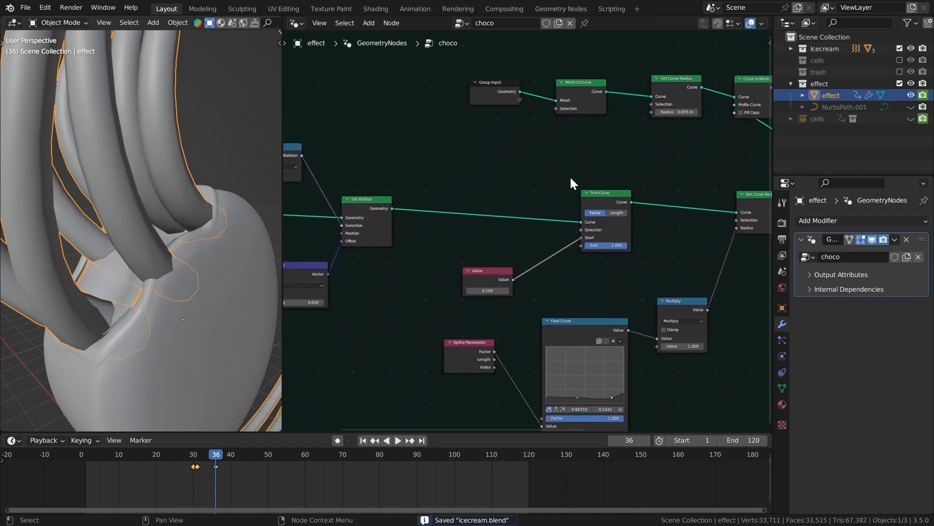
{"action": "middle_click_drag", "start_coordinate": [502, 261], "coordinate": [545, 244]}
{"action": "left_click_drag", "start_coordinate": [535, 254], "coordinate": [468, 122]}
{"action": "middle_click_drag", "start_coordinate": [507, 150], "coordinate": [483, 244]}
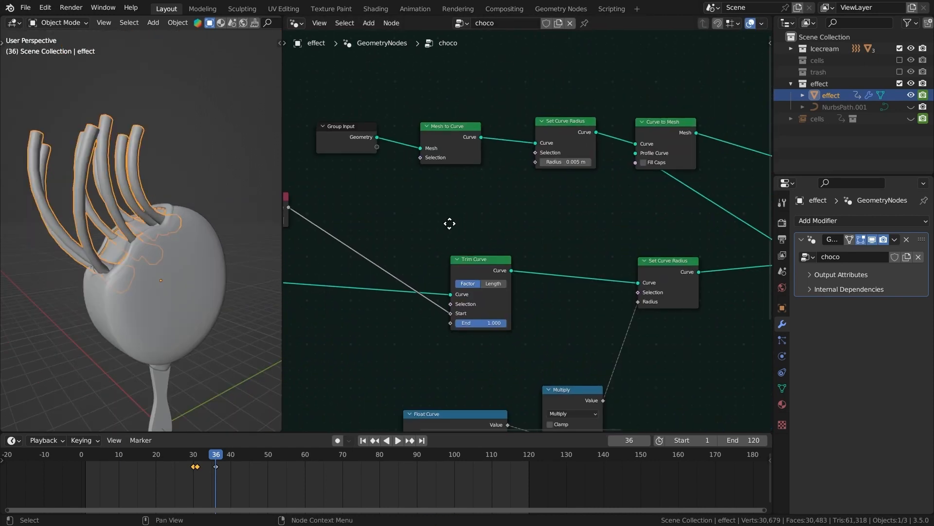
{"action": "middle_click_drag", "start_coordinate": [449, 219], "coordinate": [477, 241]}
{"action": "scroll", "coordinate": [478, 240], "scroll_direction": "up", "scroll_amount": 1}
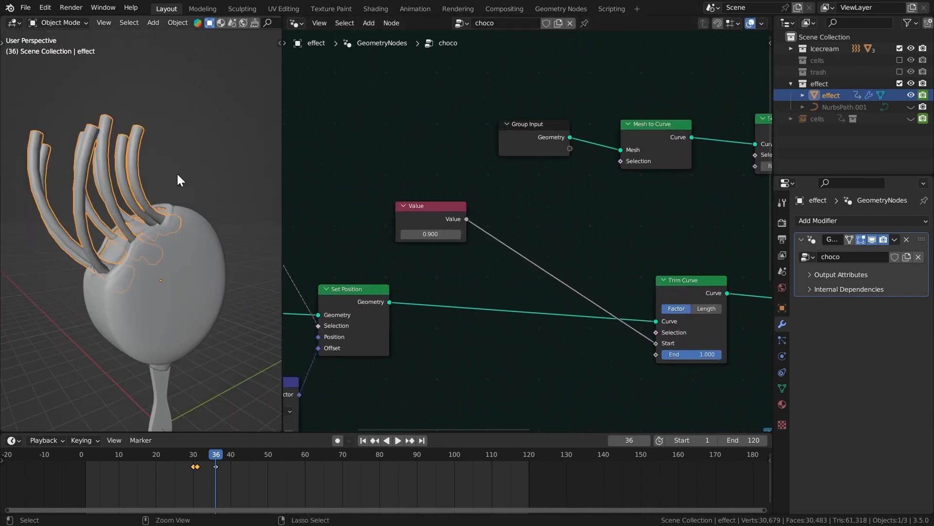
{"action": "scroll", "coordinate": [178, 175], "scroll_direction": "up", "scroll_amount": 2}
{"action": "left_click_drag", "start_coordinate": [423, 233], "coordinate": [428, 232]}
{"action": "middle_click_drag", "start_coordinate": [211, 192], "coordinate": [174, 213]}
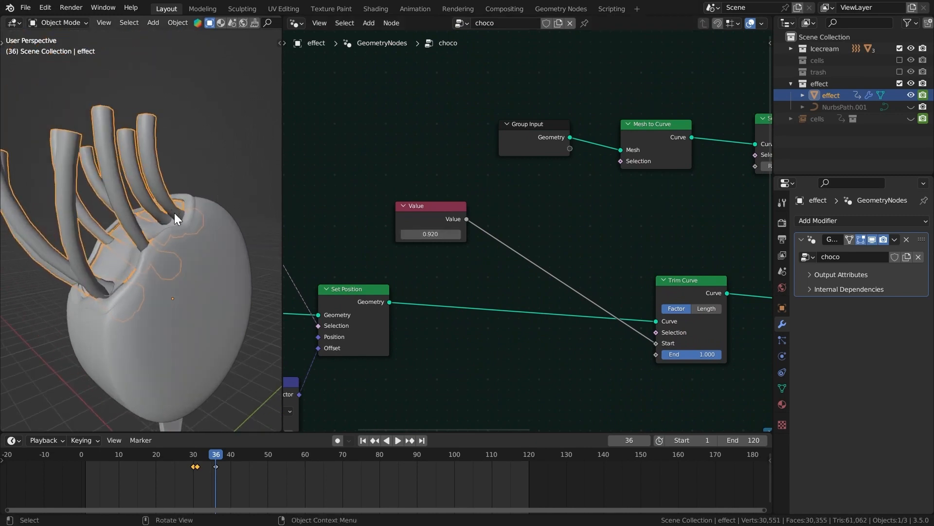
Add a ColorRamp node fed by the Value node and flip its gradient to run from white to black.
{"action": "middle_click_drag", "start_coordinate": [511, 202], "coordinate": [413, 256]}
{"action": "left_click_drag", "start_coordinate": [370, 272], "coordinate": [444, 263]}
{"action": "type", "text": "c"}
{"action": "left_click", "coordinate": [479, 374]}
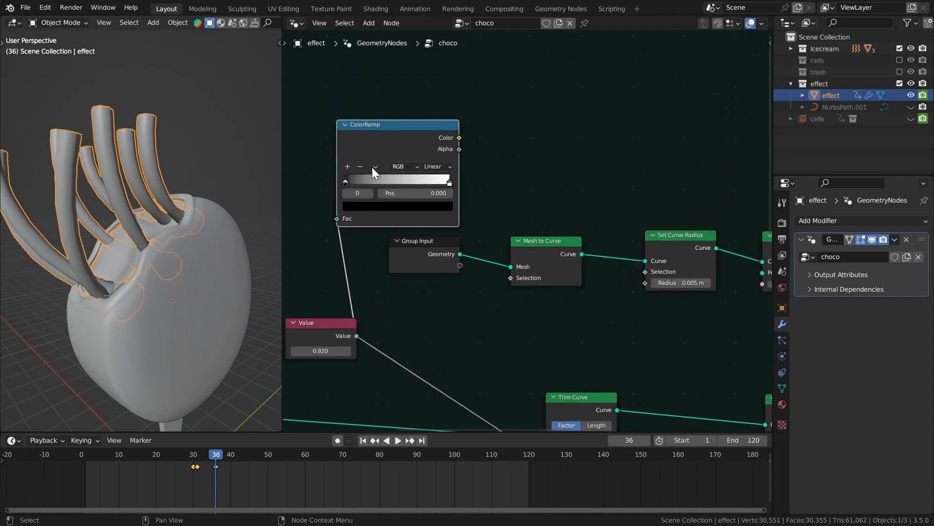
{"action": "left_click", "coordinate": [373, 168]}
{"action": "left_click", "coordinate": [386, 176]}
{"action": "middle_click_drag", "start_coordinate": [297, 331], "coordinate": [384, 290]}
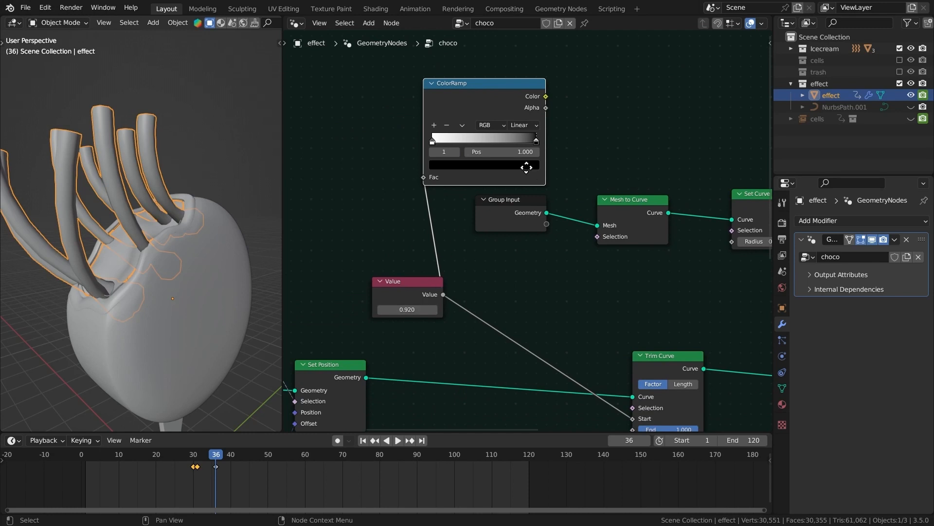
Add a Math node set to Multiply beside the ColorRamp node.
{"action": "middle_click_drag", "start_coordinate": [526, 167], "coordinate": [454, 241]}
{"action": "left_click_drag", "start_coordinate": [473, 170], "coordinate": [545, 182]}
{"action": "type", "text": "m"}
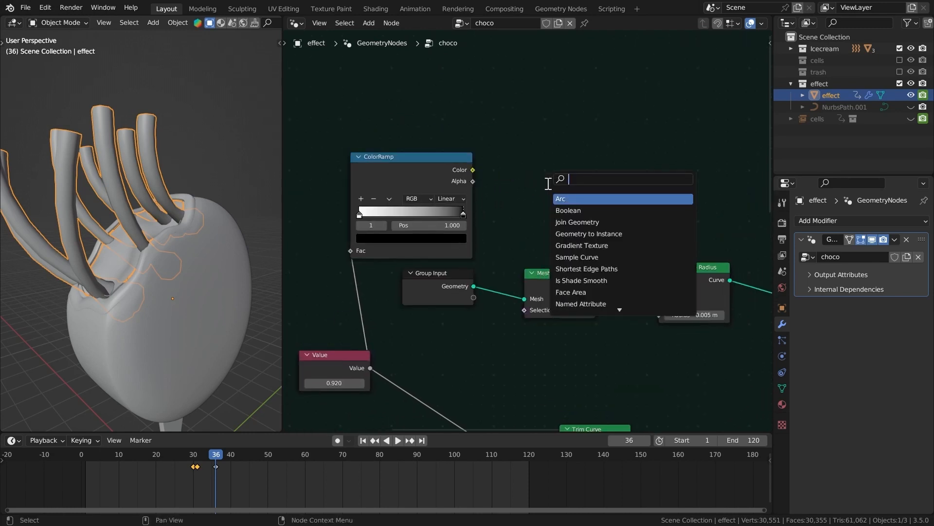
{"action": "left_click", "coordinate": [562, 211]}
{"action": "left_click", "coordinate": [529, 185]}
{"action": "left_click", "coordinate": [545, 182]}
{"action": "key", "text": "m"}
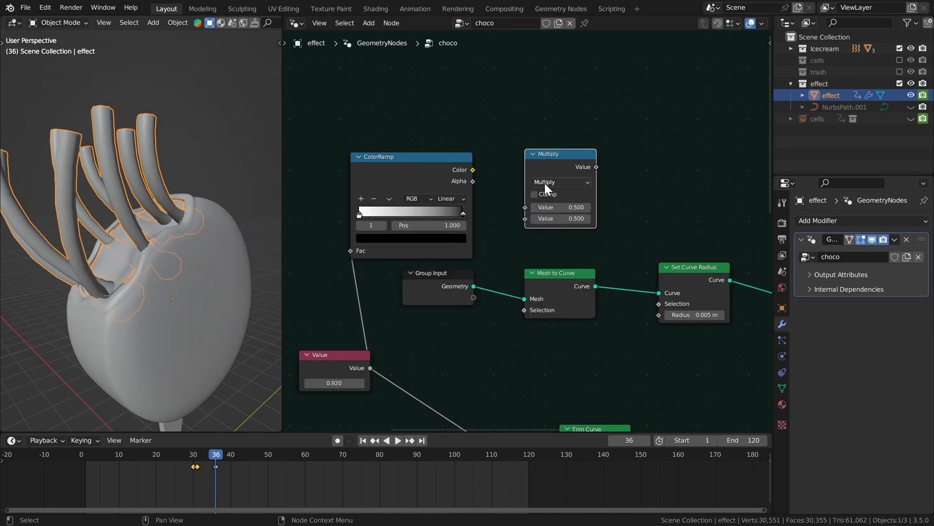
Link the ColorRamp's color to the Multiply node's first value and set its second value to 40.
{"action": "left_click_drag", "start_coordinate": [472, 169], "coordinate": [530, 209]}
{"action": "left_click_drag", "start_coordinate": [556, 163], "coordinate": [554, 167]}
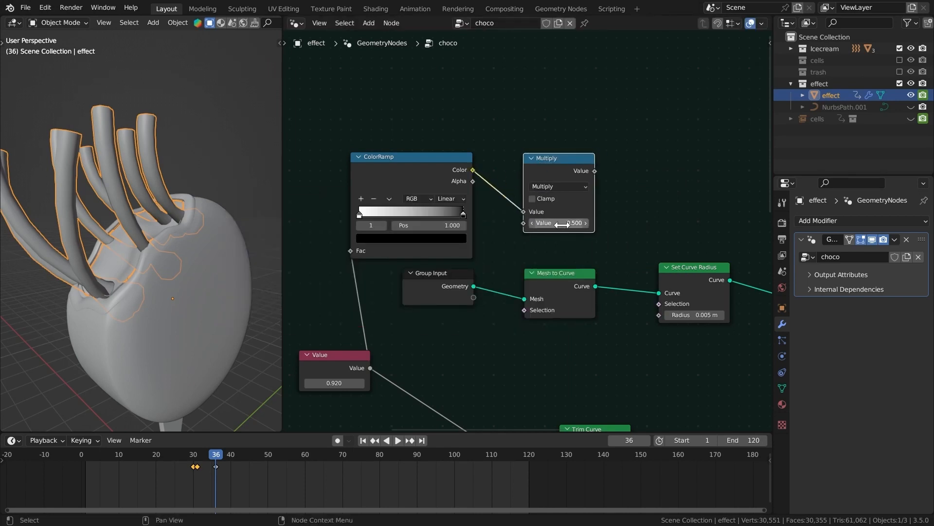
{"action": "left_click", "coordinate": [558, 223]}
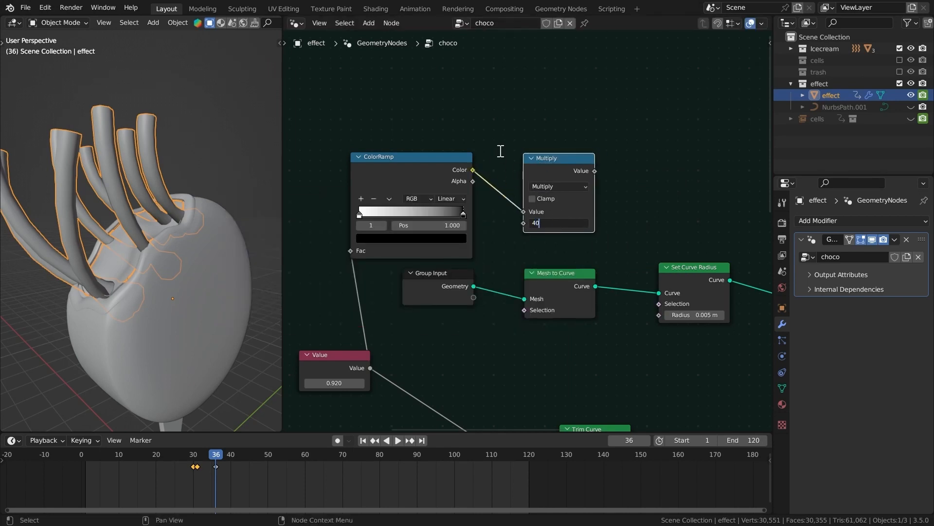
{"action": "type", "text": "40"}
{"action": "key", "text": "Return"}
Connect the Multiply output to the radius of the upper Set Curve Radius node and enable Clamp on Multiply.
{"action": "left_click_drag", "start_coordinate": [594, 171], "coordinate": [646, 315]}
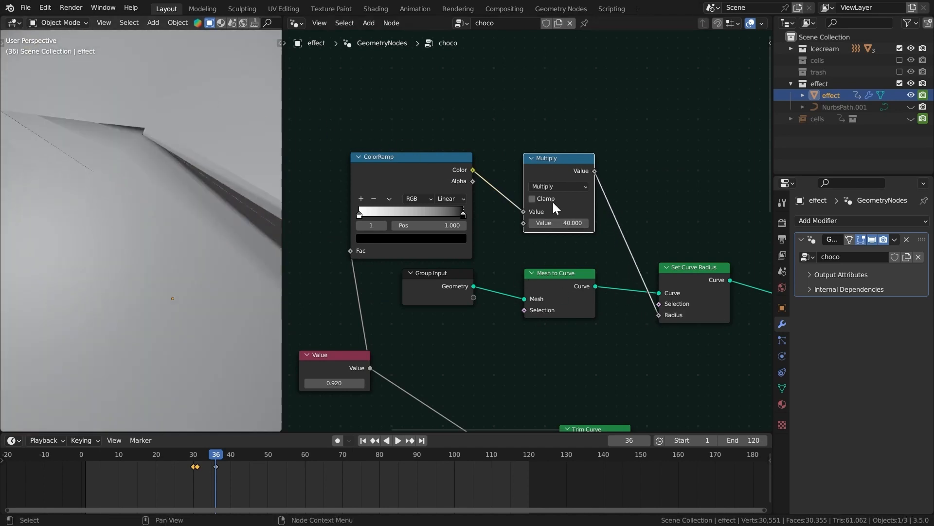
{"action": "left_click", "coordinate": [546, 199]}
{"action": "scroll", "coordinate": [557, 261], "scroll_direction": "down", "scroll_amount": 4}
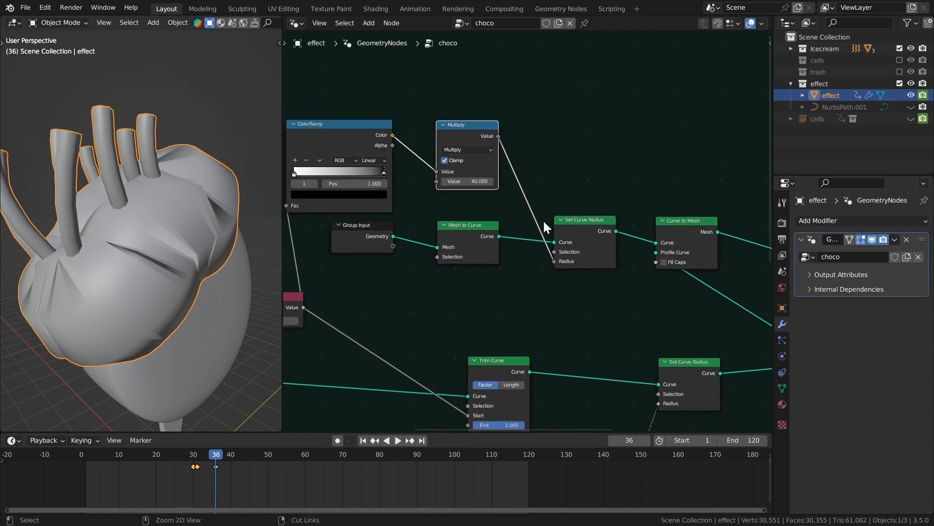
Duplicate the Curve Circle as the upper Curve to Mesh profile, set the copy's radius to 0.065 m, and save the file.
{"action": "left_click", "coordinate": [658, 299]}
{"action": "key", "text": "shift+d"}
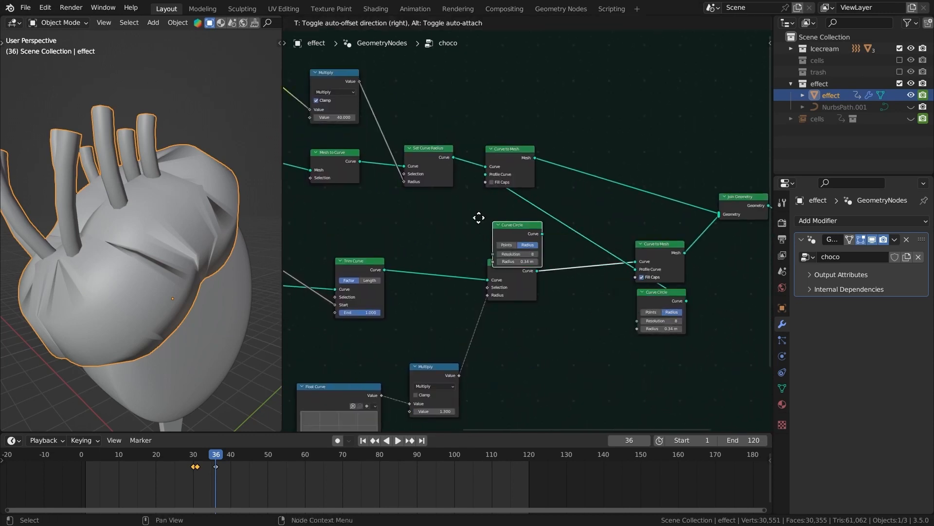
{"action": "left_click", "coordinate": [427, 204]}
{"action": "scroll", "coordinate": [428, 197], "scroll_direction": "up", "scroll_amount": 2}
{"action": "left_click_drag", "start_coordinate": [431, 199], "coordinate": [472, 156]}
{"action": "scroll", "coordinate": [472, 156], "scroll_direction": "up", "scroll_amount": 1}
{"action": "scroll", "coordinate": [487, 194], "scroll_direction": "up", "scroll_amount": 5, "text": "ctrl"}
{"action": "left_click_drag", "start_coordinate": [542, 241], "coordinate": [527, 240]}
{"action": "key", "text": "ctrl+s"}
Set the Value node to 0.890 and move the ColorRamp and Multiply nodes to make room in the upper chain.
{"action": "middle_click_drag", "start_coordinate": [442, 204], "coordinate": [434, 245], "text": "ctrl"}
{"action": "middle_click_drag", "start_coordinate": [332, 212], "coordinate": [547, 201]}
{"action": "mouse_move", "coordinate": [496, 222]}
{"action": "left_mouse_down", "text": "shift"}
{"action": "mouse_move", "coordinate": [459, 220]}
{"action": "mouse_move", "coordinate": [506, 219]}
{"action": "mouse_move", "coordinate": [484, 219]}
{"action": "left_mouse_up", "text": "shift"}
{"action": "middle_click_drag", "start_coordinate": [542, 207], "coordinate": [485, 319]}
{"action": "left_click_drag", "start_coordinate": [594, 158], "coordinate": [488, 183]}
{"action": "key", "text": "g"}
{"action": "left_click", "coordinate": [479, 168]}
Duplicate the Multiply node into its link to Set Curve Radius and change the copy's operation to Smooth Minimum.
{"action": "left_click", "coordinate": [532, 170]}
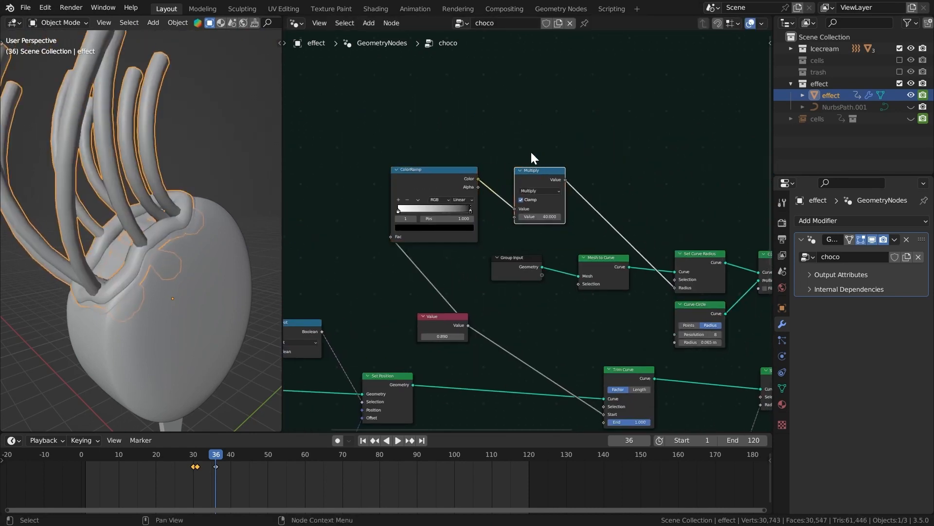
{"action": "key", "text": "shift+d"}
{"action": "left_click", "coordinate": [609, 187]}
{"action": "scroll", "coordinate": [609, 187], "scroll_direction": "up", "scroll_amount": 1}
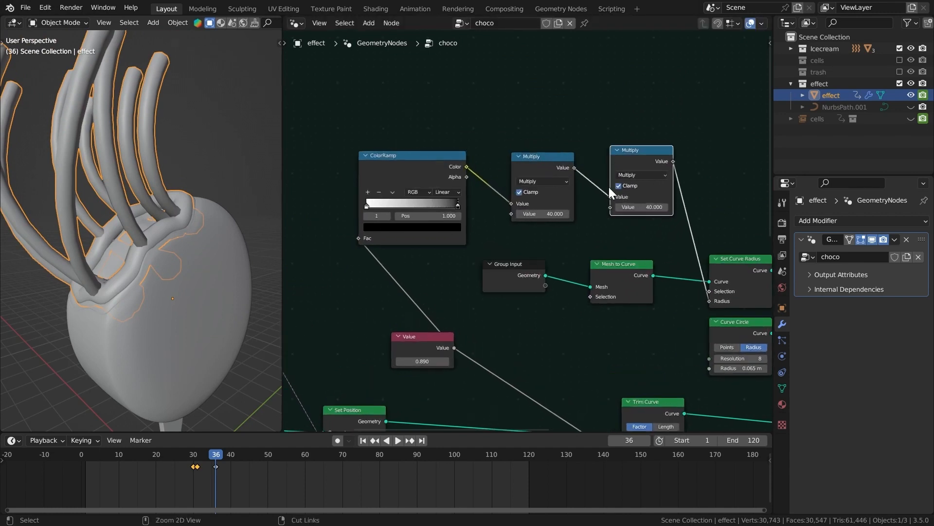
{"action": "scroll", "coordinate": [562, 218], "scroll_direction": "up", "scroll_amount": 1}
{"action": "left_click", "coordinate": [562, 217]}
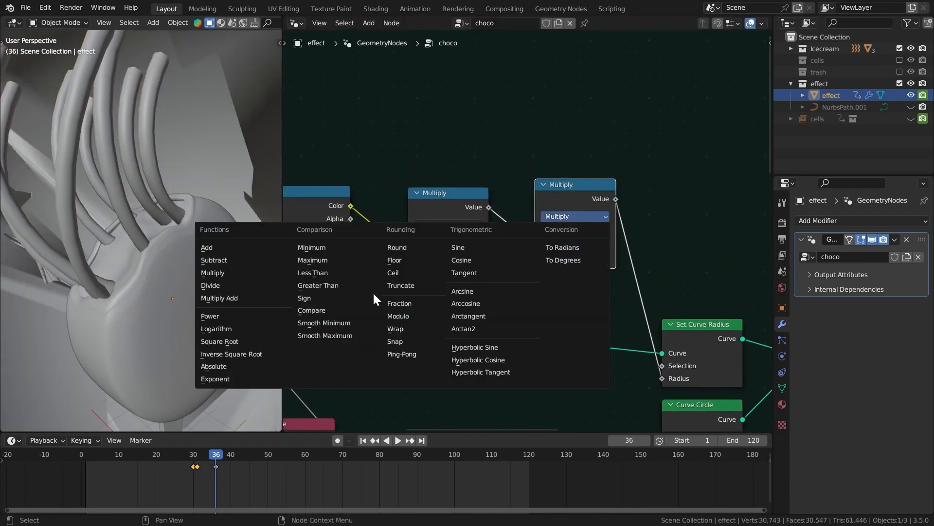
{"action": "left_click", "coordinate": [328, 324]}
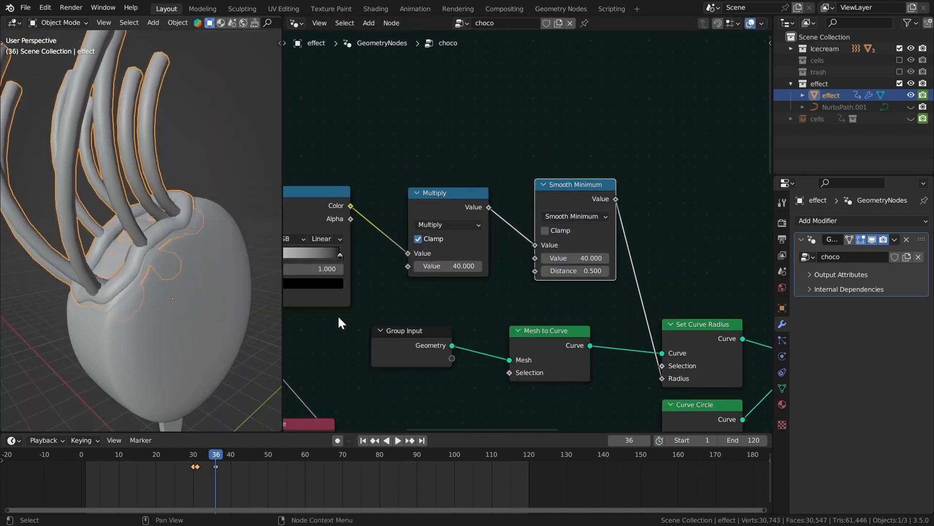
Set the Smooth Minimum node's second value to 1 and save the file.
{"action": "left_click", "coordinate": [574, 259]}
{"action": "type", "text": "1"}
{"action": "key", "text": "Tab"}
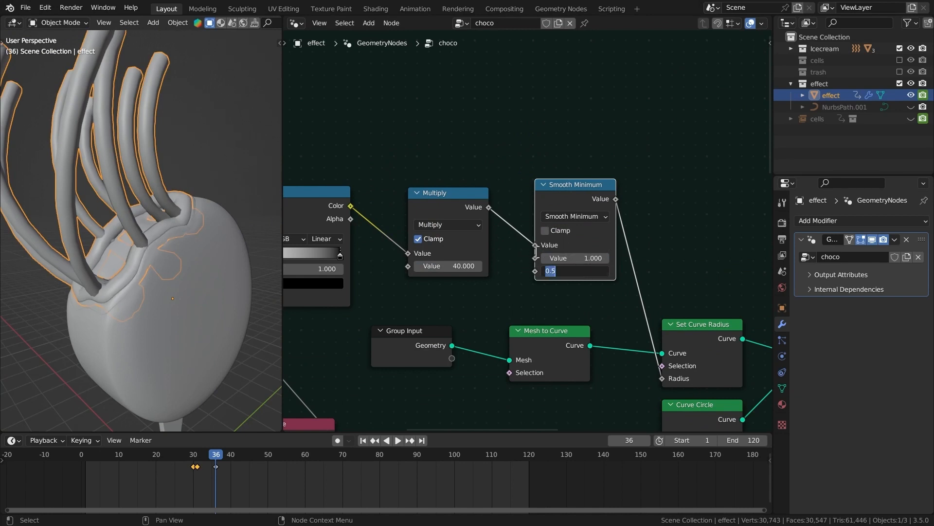
{"action": "key", "text": "Return"}
{"action": "middle_click_drag", "start_coordinate": [497, 257], "coordinate": [511, 287], "text": "ctrl"}
{"action": "key", "text": "ctrl+s"}
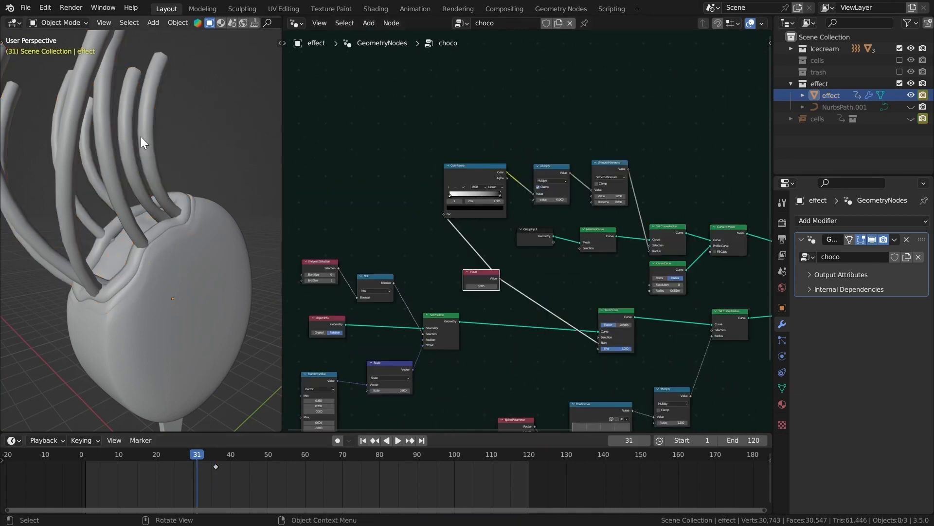
Clear the effect object's viewport and render visibility keyframes, go to frame 30, and save the file.
{"action": "left_click", "coordinate": [141, 136]}
{"action": "middle_click_drag", "start_coordinate": [141, 137], "coordinate": [166, 148]}
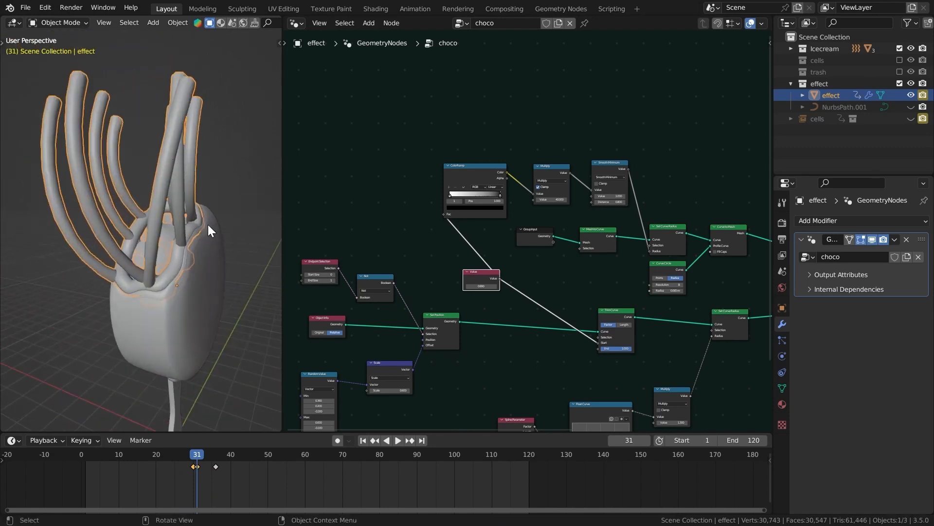
{"action": "left_click", "coordinate": [782, 307]}
{"action": "scroll", "coordinate": [862, 422], "scroll_direction": "down", "scroll_amount": 4}
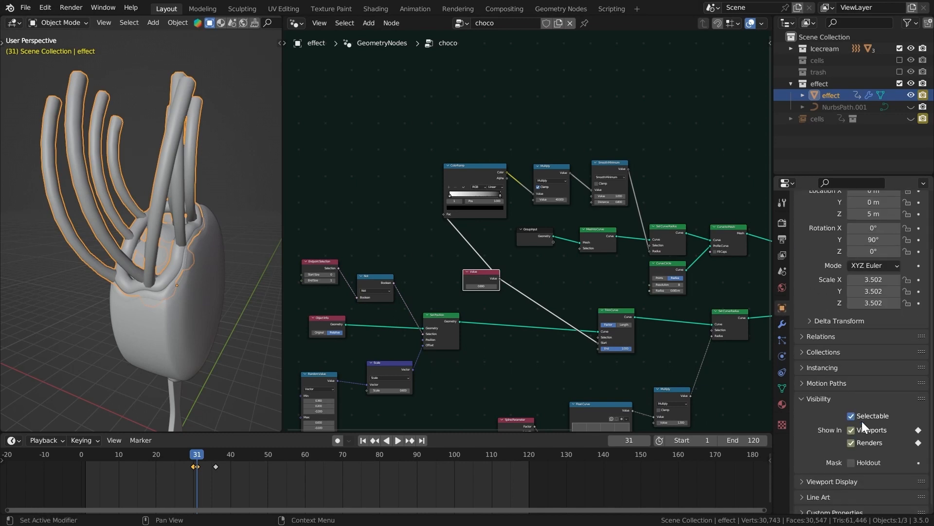
{"action": "right_click", "coordinate": [854, 430]}
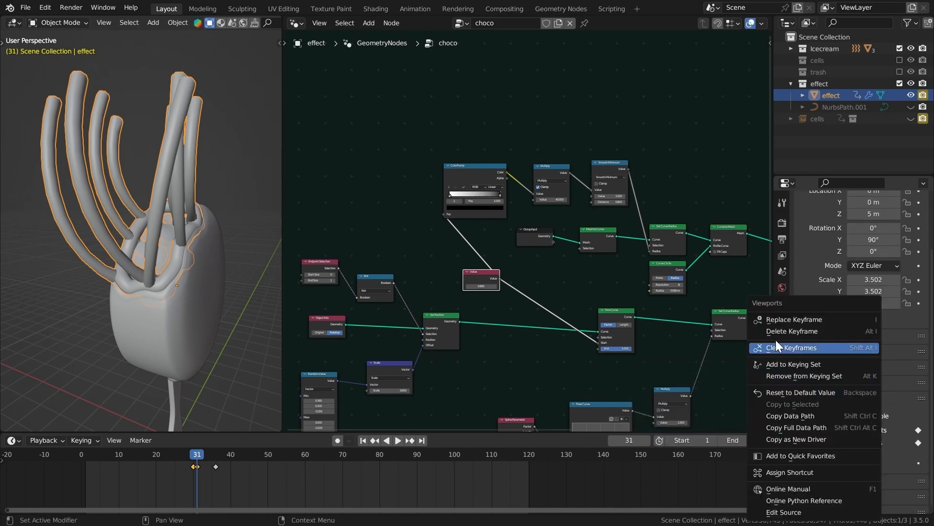
{"action": "left_click", "coordinate": [777, 346]}
{"action": "right_click", "coordinate": [855, 443]}
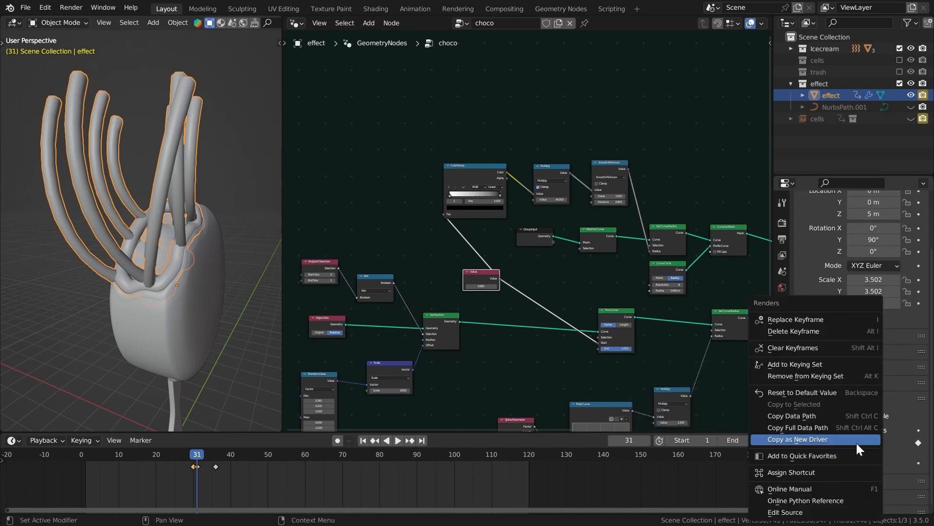
{"action": "left_click", "coordinate": [785, 348]}
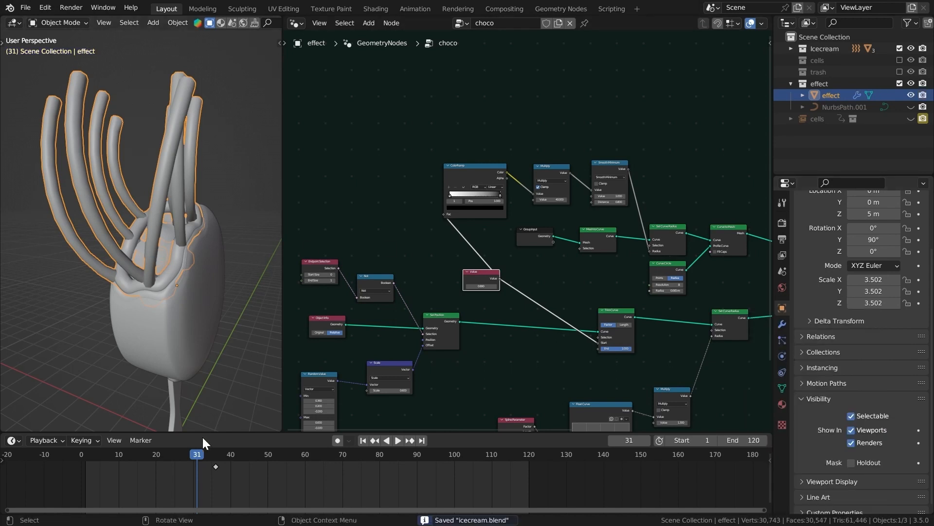
{"action": "mouse_move", "coordinate": [197, 454]}
{"action": "left_mouse_down"}
{"action": "mouse_move", "coordinate": [127, 451]}
{"action": "mouse_move", "coordinate": [194, 454]}
{"action": "left_mouse_up"}
{"action": "key", "text": "ctrl+s"}
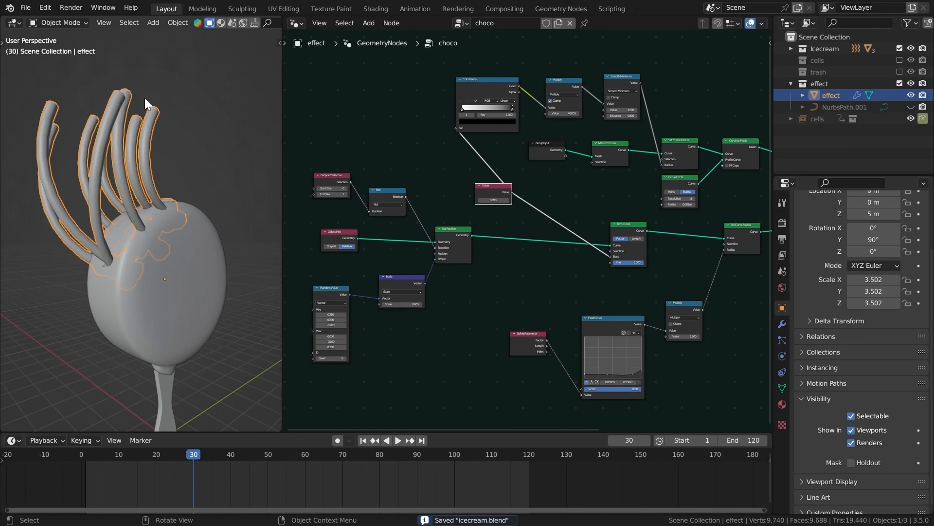
Go to frame 26, enable the scene's Rigid Body World, and save the file.
{"action": "left_click", "coordinate": [178, 454]}
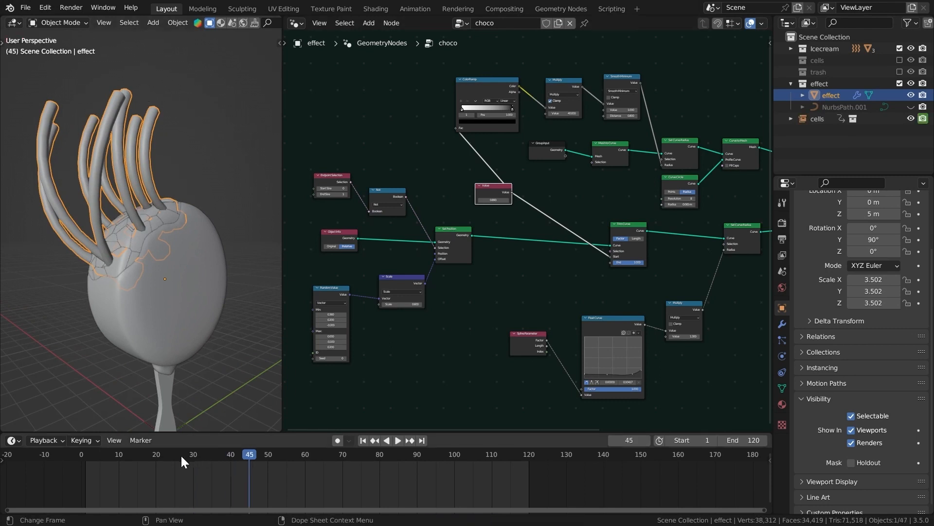
{"action": "left_click", "coordinate": [782, 271]}
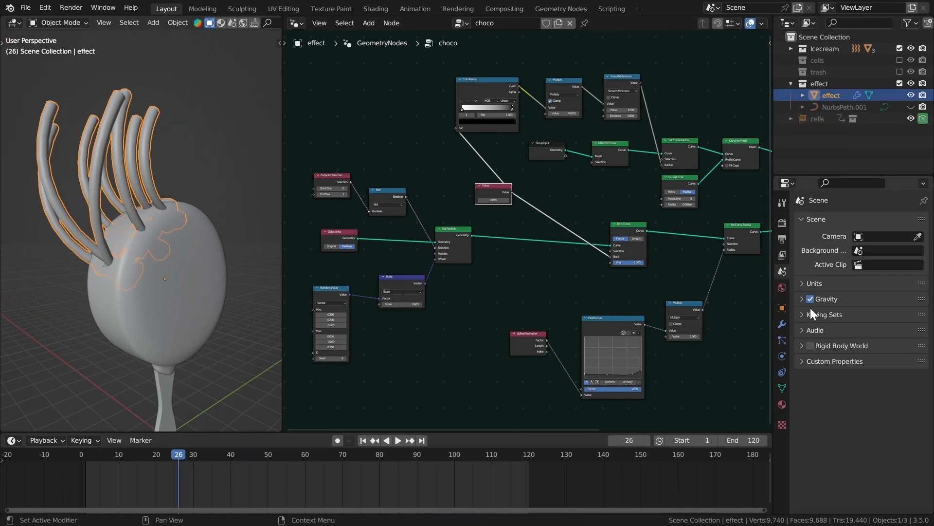
{"action": "left_click", "coordinate": [810, 346]}
{"action": "key", "text": "ctrl+s"}
Play the animation from frame 0 and step back to frame 31 to check when the chocolate shell breaks.
{"action": "left_click", "coordinate": [81, 455]}
{"action": "key", "text": "space"}
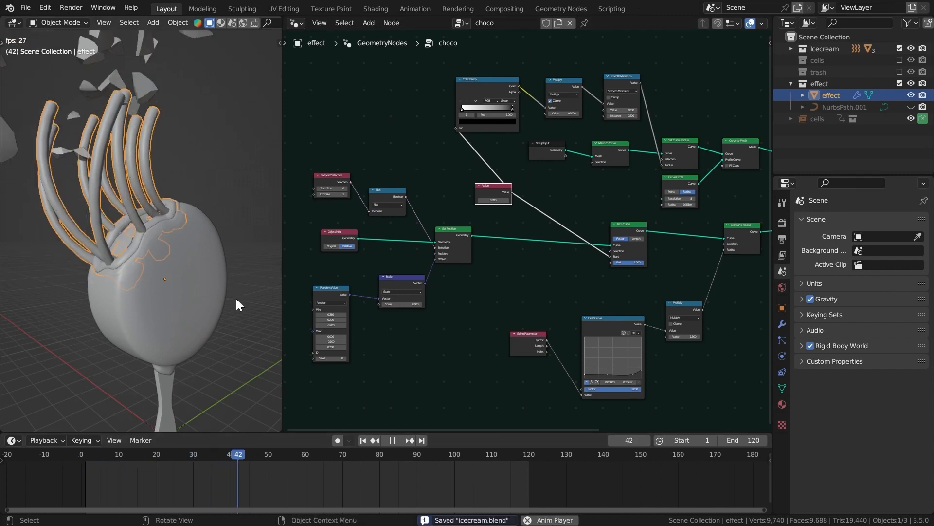
{"action": "key", "text": "space"}
{"action": "middle_click_drag", "start_coordinate": [134, 238], "coordinate": [131, 229]}
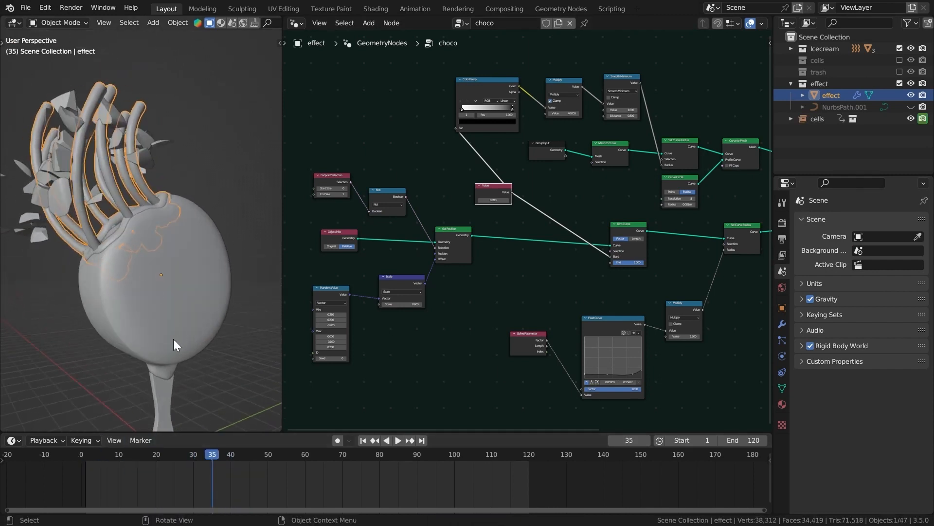
{"action": "key", "text": "Left"}
{"action": "key", "text": "Left"}
{"action": "key", "text": "Left"}
{"action": "key", "text": "Left"}
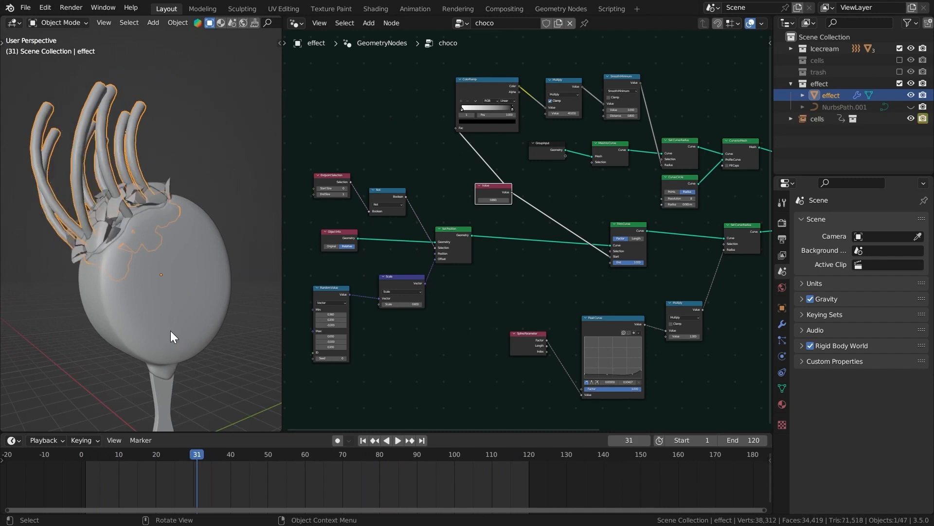
Set the Value node that drives Trim Curve's start to 1.
{"action": "middle_click_drag", "start_coordinate": [458, 291], "coordinate": [498, 265]}
{"action": "scroll", "coordinate": [518, 151], "scroll_direction": "up", "scroll_amount": 9}
{"action": "left_click_drag", "start_coordinate": [544, 208], "coordinate": [550, 208]}
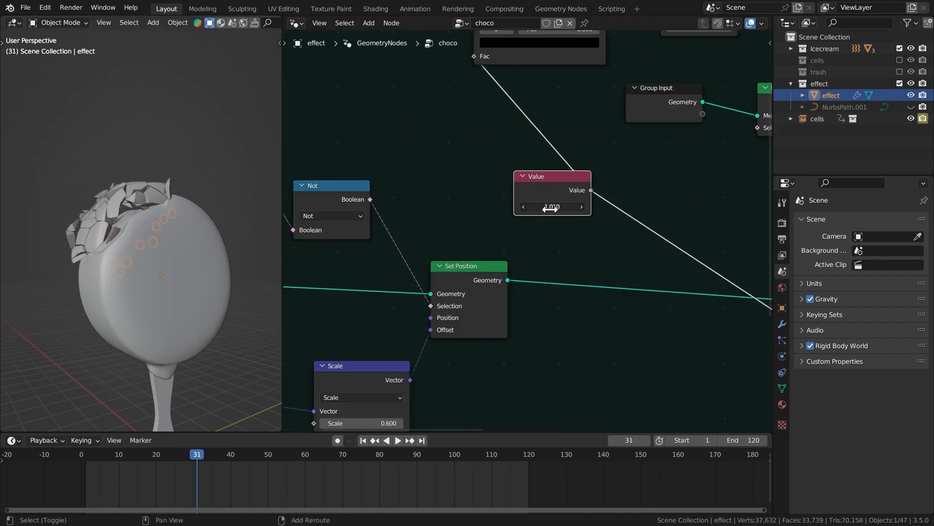
{"action": "scroll", "coordinate": [538, 204], "scroll_direction": "up", "scroll_amount": 1}
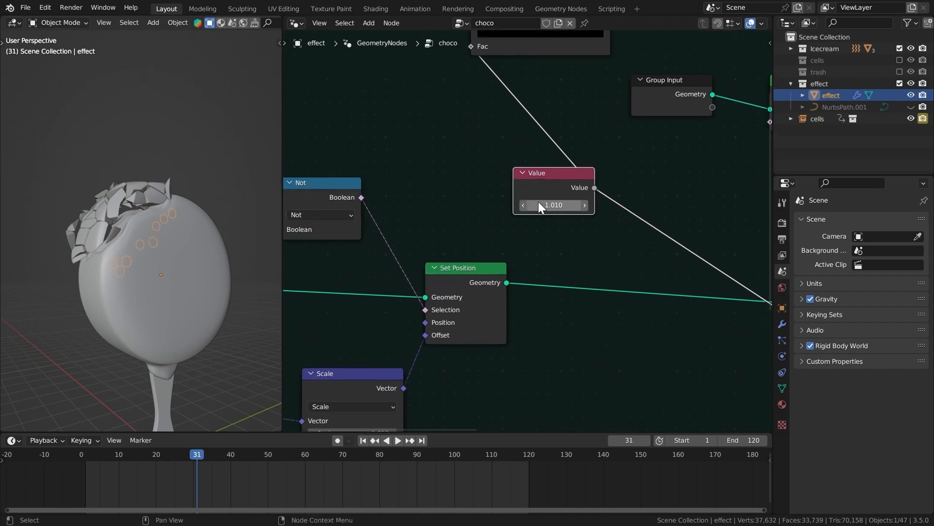
{"action": "left_click", "coordinate": [551, 205]}
{"action": "type", "text": "1"}
{"action": "key", "text": "Return"}
Keyframe the Value node at frame 30 and move the playhead to about frame 117.
{"action": "key", "text": "Left"}
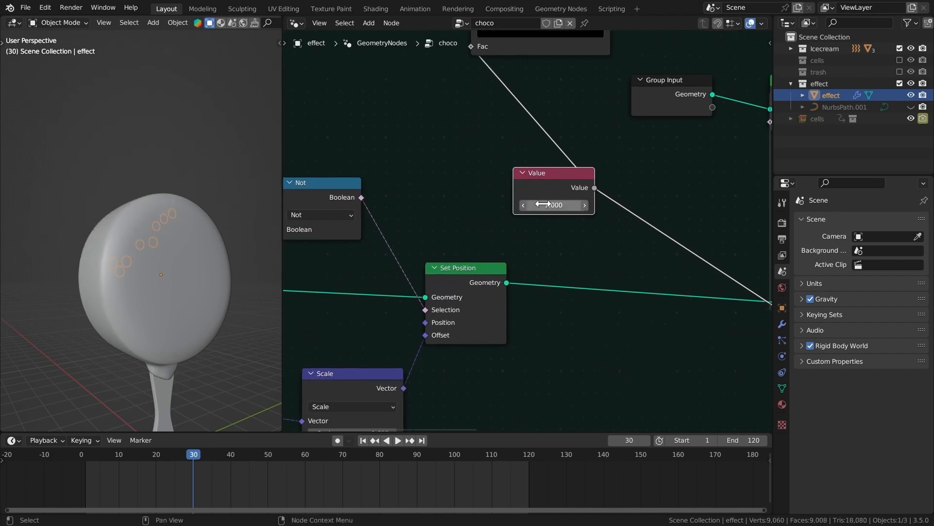
{"action": "key", "text": "i"}
{"action": "left_click_drag", "start_coordinate": [205, 455], "coordinate": [490, 472]}
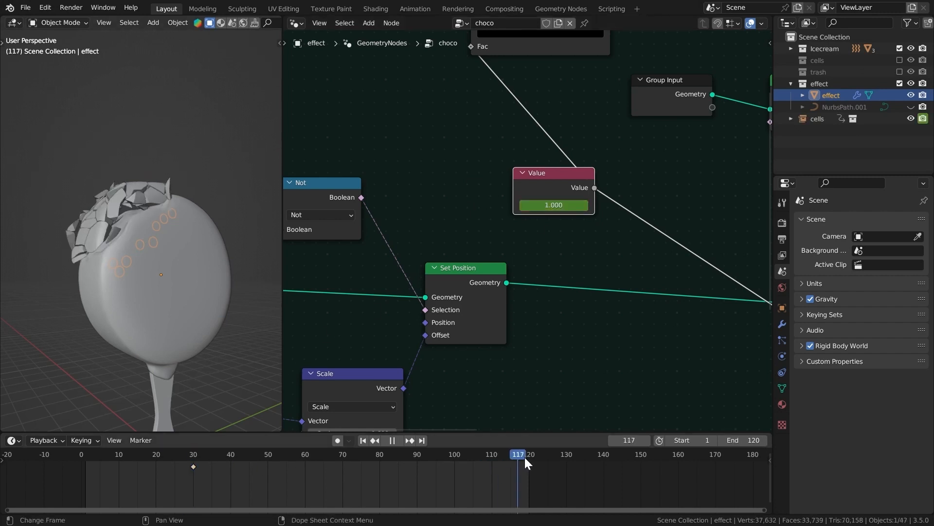
Stop playback at frame 118, set the Value node to 0, and keyframe it there.
{"action": "key", "text": "space"}
{"action": "scroll", "coordinate": [526, 273], "scroll_direction": "down", "scroll_amount": 3}
{"action": "scroll", "coordinate": [184, 283], "scroll_direction": "down", "scroll_amount": 4}
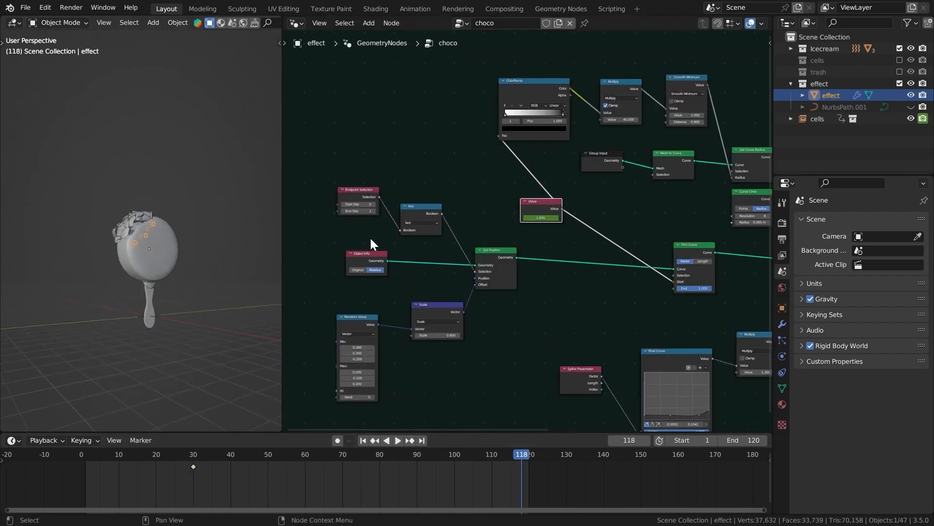
{"action": "type", "text": "0"}
{"action": "key", "text": "Return"}
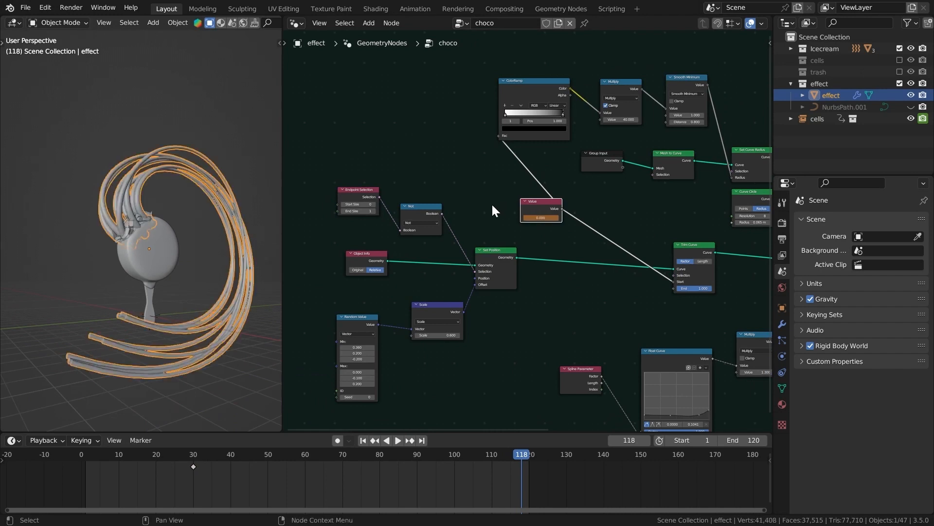
{"action": "key", "text": "i"}
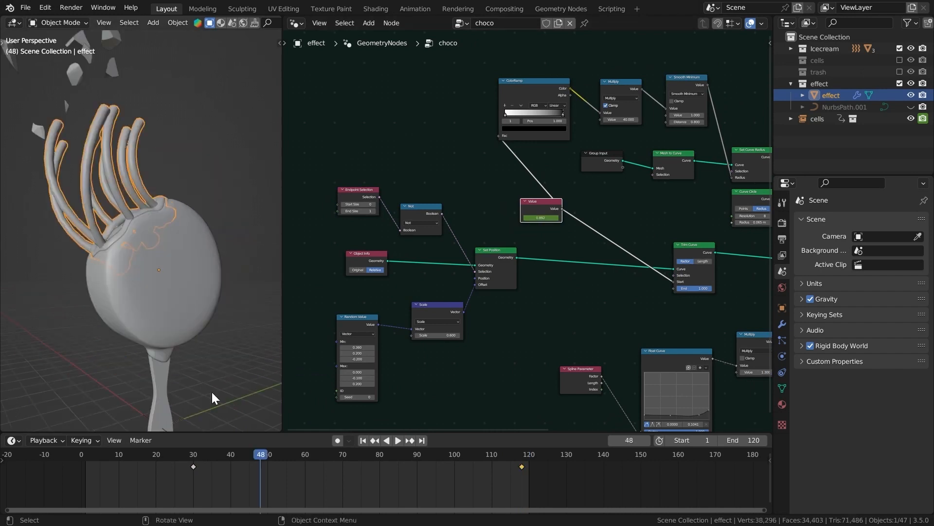
Preview the splash against the shell break and move the Value node's first keyframe to frame 20.
{"action": "left_click", "coordinate": [146, 456]}
{"action": "key", "text": "space"}
{"action": "key", "text": "space"}
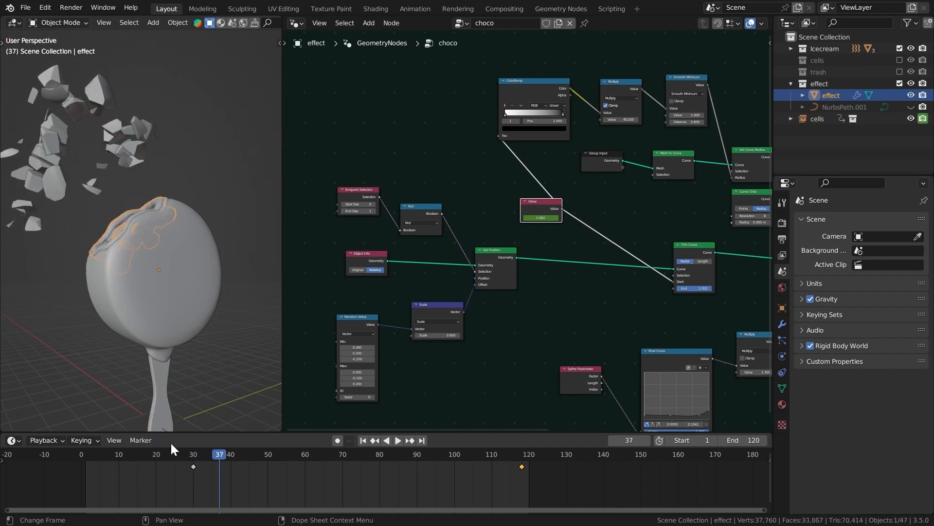
{"action": "left_click_drag", "start_coordinate": [200, 456], "coordinate": [200, 459]}
{"action": "middle_click_drag", "start_coordinate": [212, 470], "coordinate": [221, 474], "text": "ctrl"}
{"action": "left_click_drag", "start_coordinate": [198, 476], "coordinate": [164, 465]}
{"action": "key", "text": "g"}
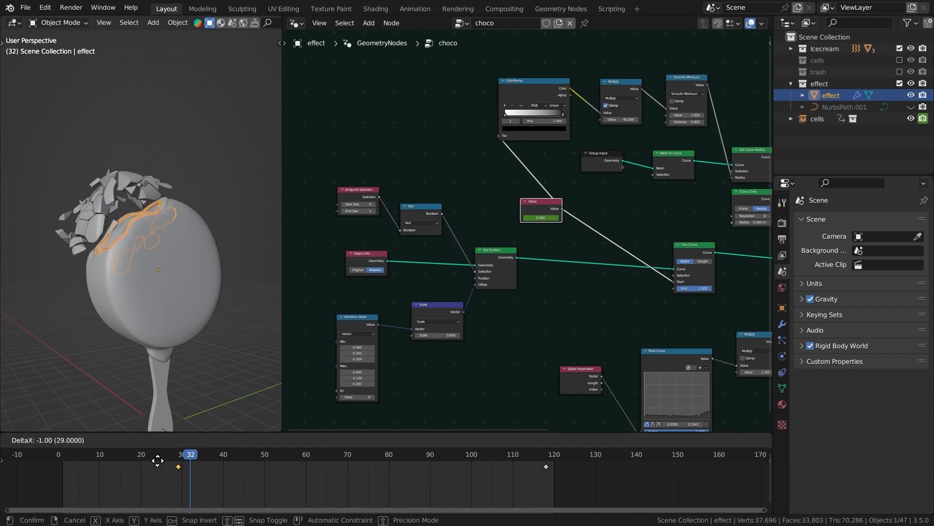
{"action": "left_click", "coordinate": [122, 455]}
{"action": "left_click", "coordinate": [54, 455]}
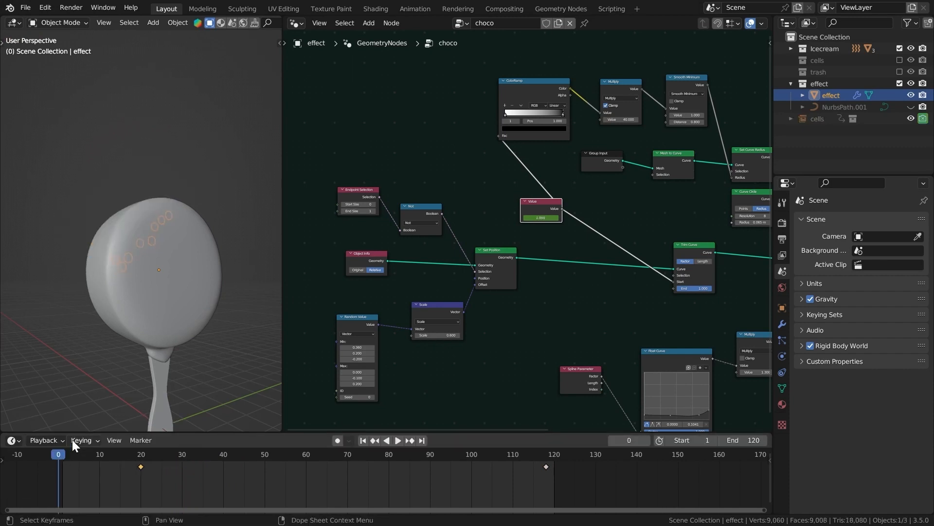
Play the animation and step around frame 30 to examine where the splash strands emerge relative to the shell break.
{"action": "key", "text": "space"}
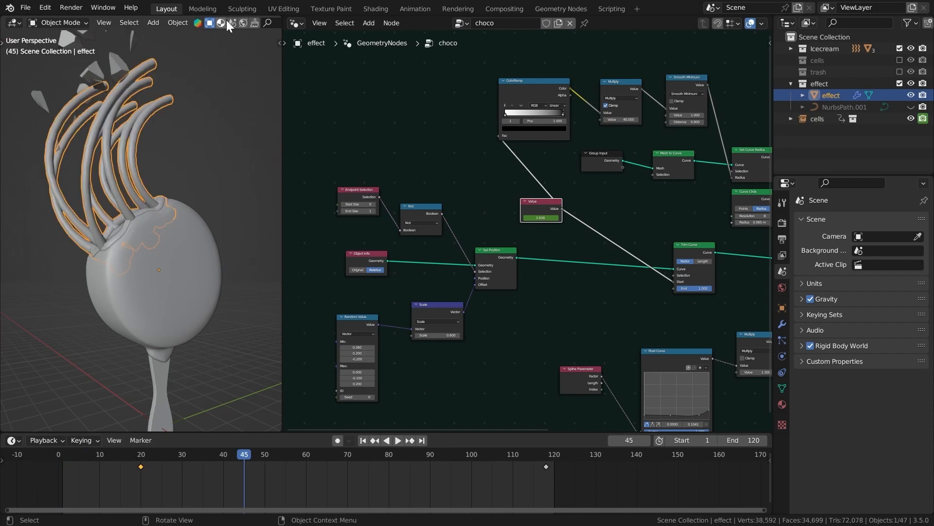
{"action": "mouse_move", "coordinate": [226, 21]}
{"action": "middle_mouse_down"}
{"action": "mouse_move", "coordinate": [97, 20]}
{"action": "mouse_move", "coordinate": [243, 22]}
{"action": "middle_mouse_up"}
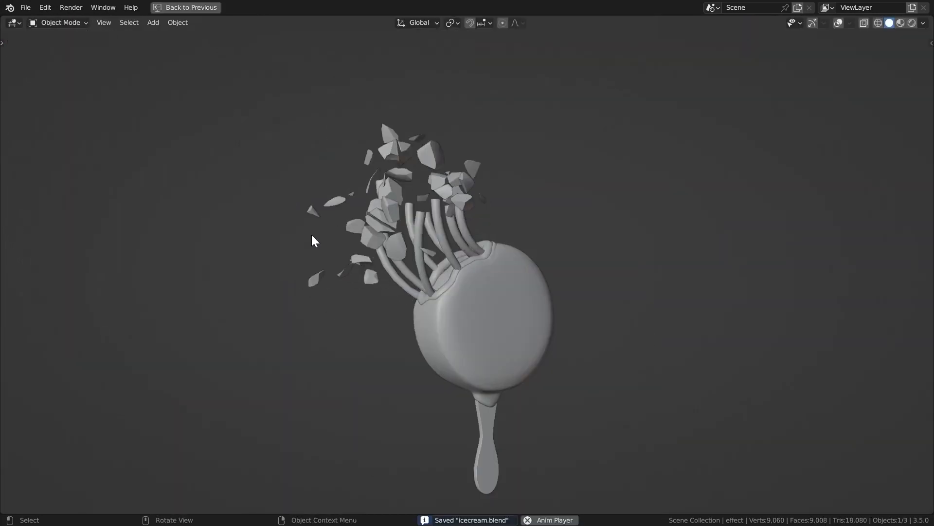
{"action": "scroll", "coordinate": [340, 212], "scroll_direction": "down", "scroll_amount": 1}
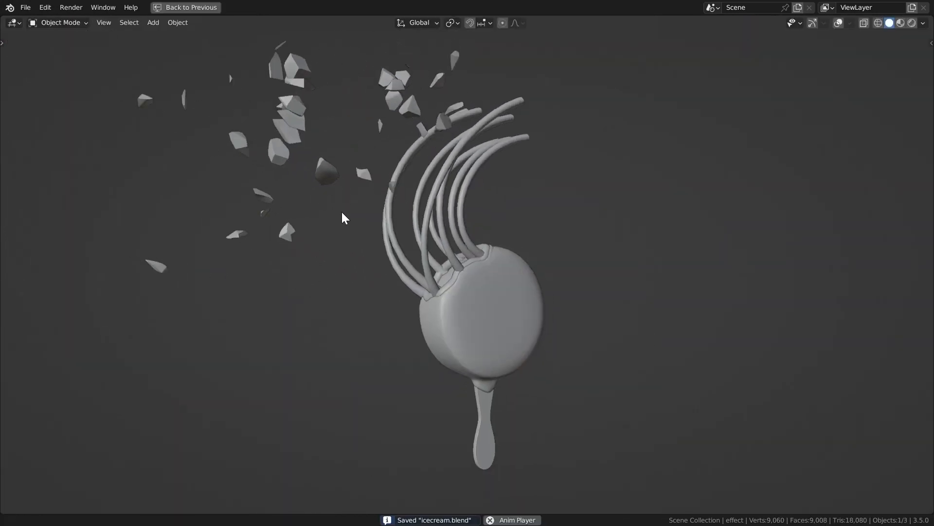
{"action": "middle_click_drag", "start_coordinate": [118, 209], "coordinate": [184, 199], "text": "shift"}
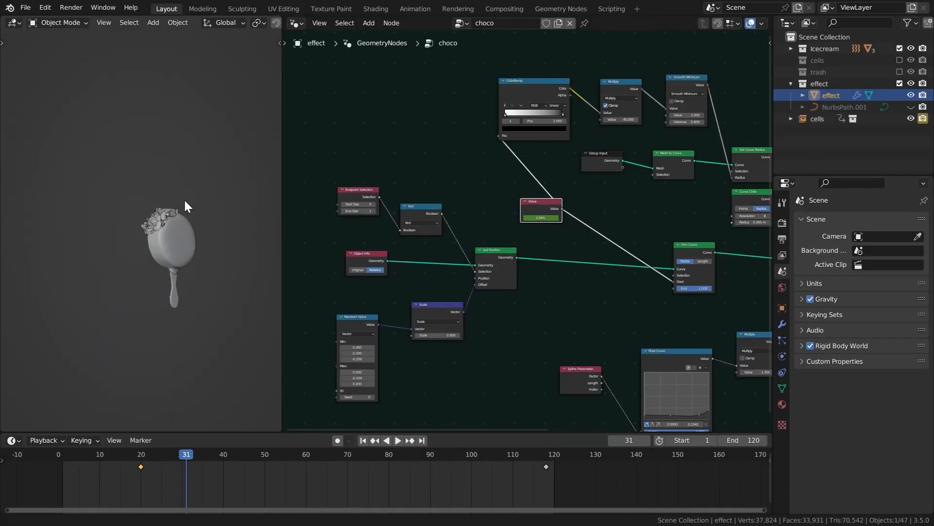
{"action": "scroll", "coordinate": [157, 196], "scroll_direction": "up", "scroll_amount": 2}
{"action": "key", "text": "Left"}
{"action": "key", "text": "Left"}
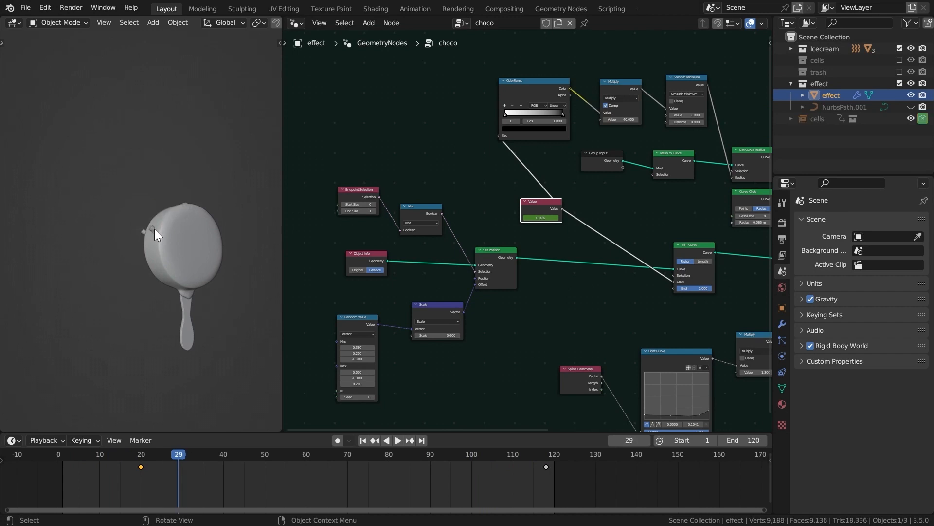
{"action": "key", "text": "Right"}
{"action": "middle_click_drag", "start_coordinate": [162, 225], "coordinate": [161, 197]}
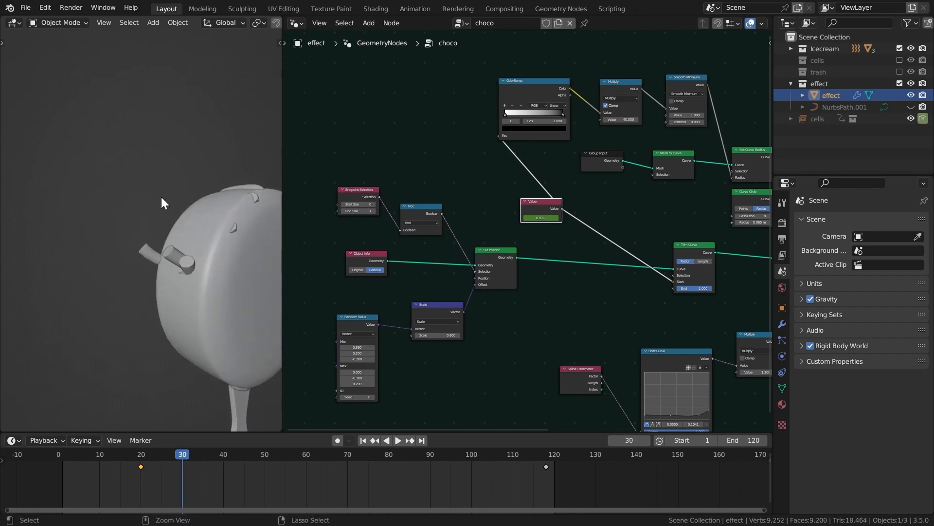
Move the Value node's first keyframe to frame 23.
{"action": "key", "text": "g"}
{"action": "left_click", "coordinate": [134, 465]}
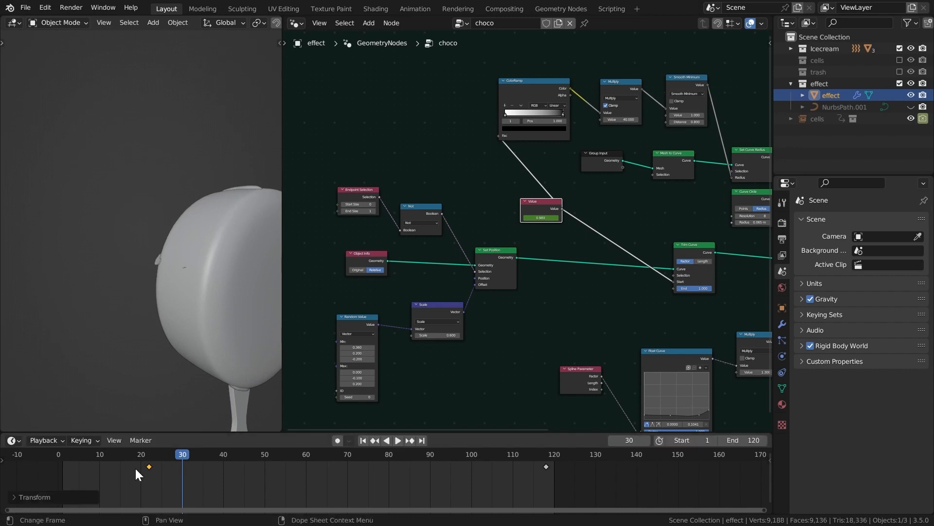
{"action": "key", "text": "g"}
{"action": "left_click", "coordinate": [140, 467]}
Replay the animation to check the splash timing, save the file, and stop at frame 73.
{"action": "key", "text": "KP_Divide"}
{"action": "key", "text": "space"}
{"action": "key", "text": "space"}
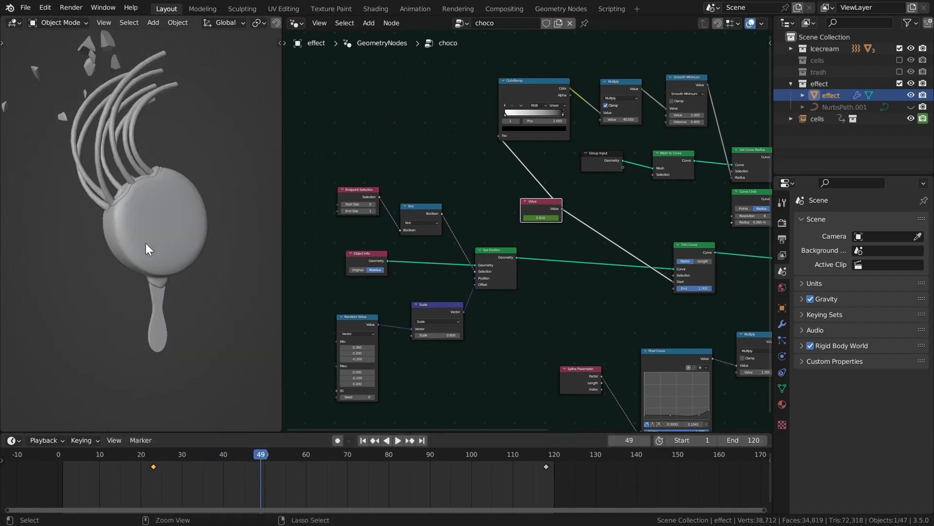
{"action": "key", "text": "ctrl+s"}
{"action": "key", "text": "space"}
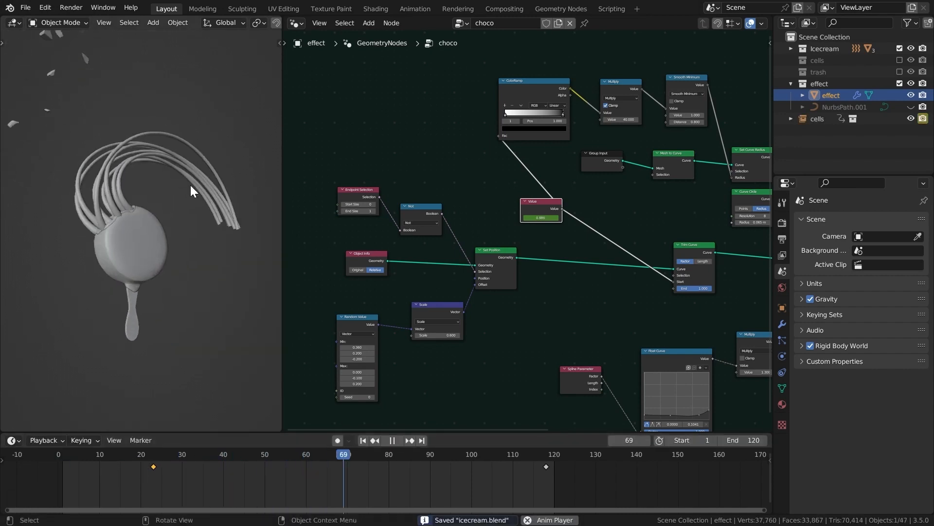
{"action": "key", "text": "space"}
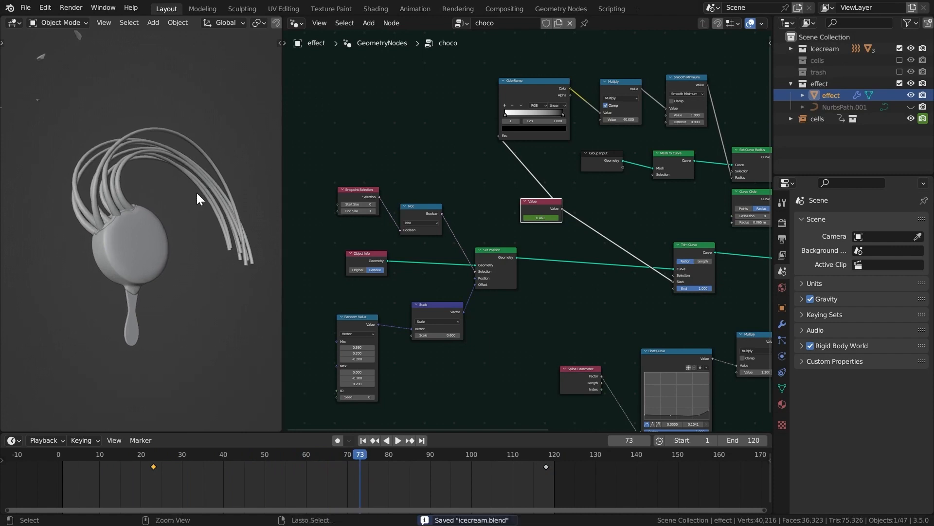
Add a Remesh modifier to the effect object with a voxel size of 0.04 m and smooth shading enabled.
{"action": "scroll", "coordinate": [147, 150], "scroll_direction": "up", "scroll_amount": 6}
{"action": "left_click", "coordinate": [782, 324]}
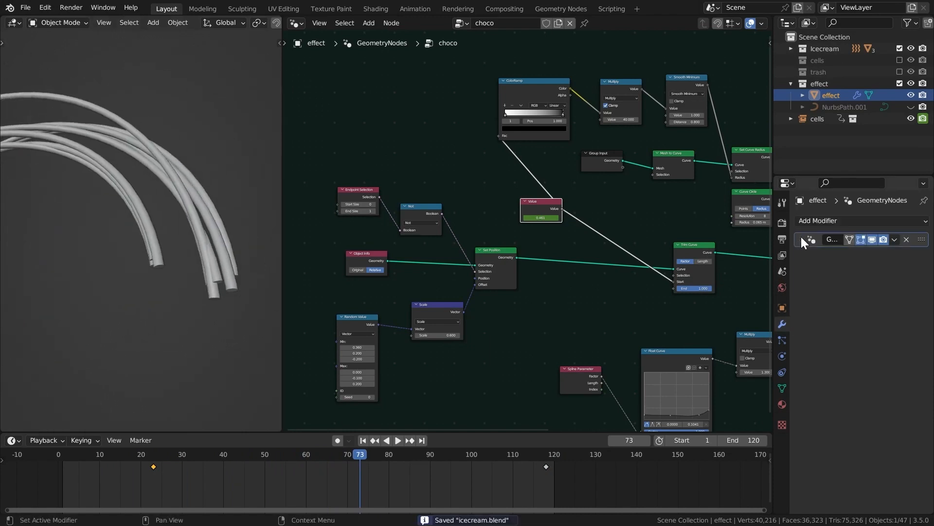
{"action": "left_click", "coordinate": [809, 220]}
{"action": "left_click", "coordinate": [682, 389]}
{"action": "left_click", "coordinate": [876, 287]}
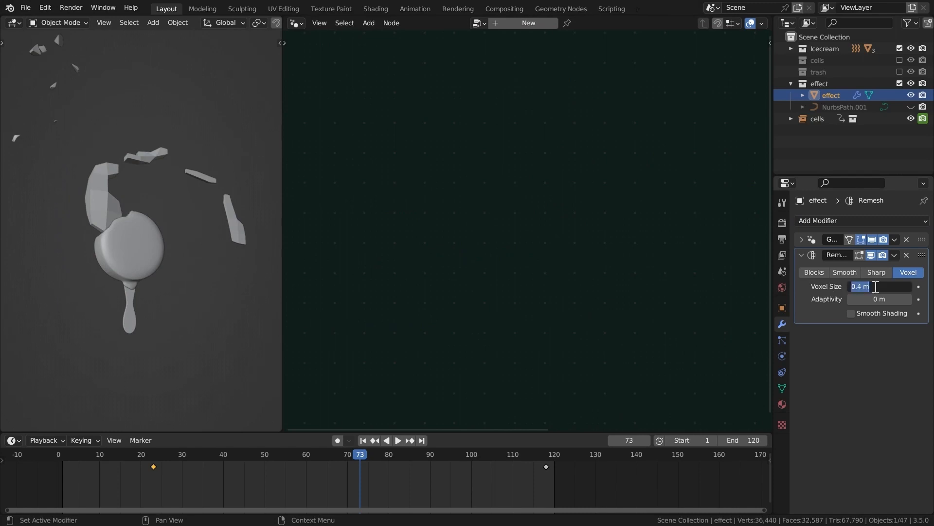
{"action": "type", "text": "0.04"}
{"action": "key", "text": "Return"}
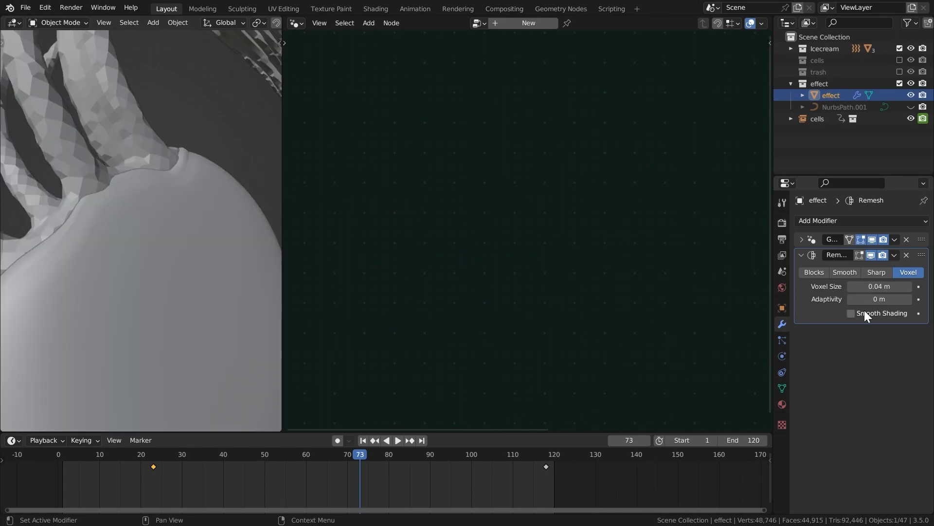
{"action": "left_click", "coordinate": [864, 312]}
Add a Smooth modifier to the effect object and set its Repeat to 70.
{"action": "left_click", "coordinate": [827, 221]}
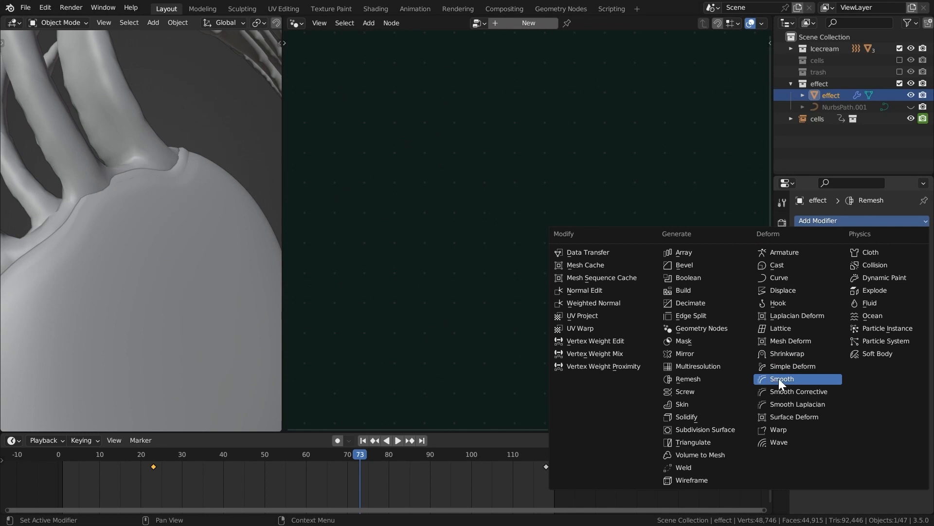
{"action": "left_click", "coordinate": [779, 378]}
{"action": "scroll", "coordinate": [174, 194], "scroll_direction": "down", "scroll_amount": 9}
{"action": "middle_click_drag", "start_coordinate": [173, 194], "coordinate": [189, 205]}
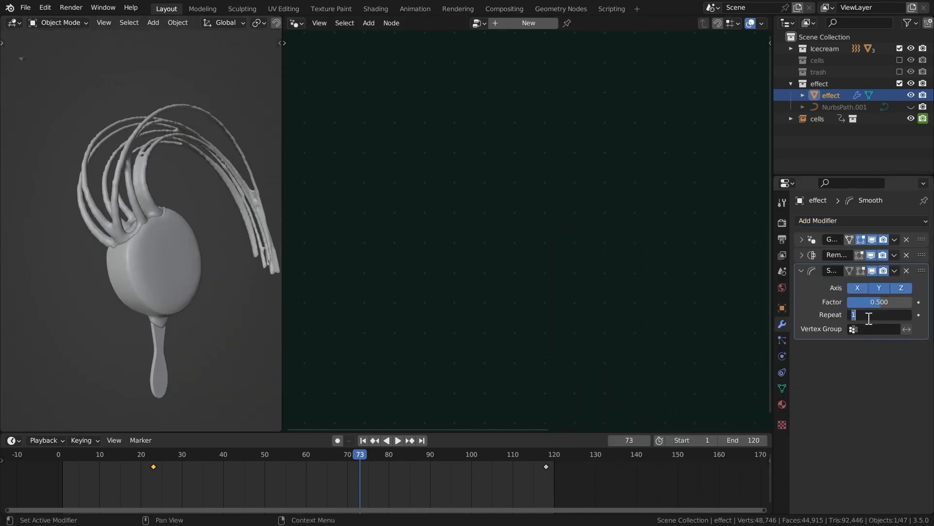
{"action": "type", "text": "70"}
{"action": "key", "text": "Return"}
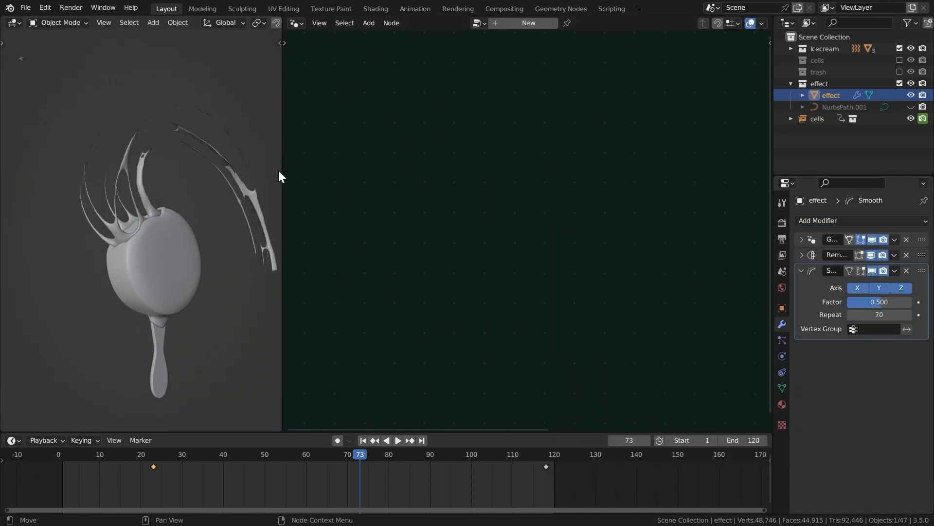
Set the Smooth modifier's Repeat to 50 and collapse its settings.
{"action": "middle_click_drag", "start_coordinate": [278, 168], "coordinate": [246, 172]}
{"action": "double_click", "coordinate": [869, 317]}
{"action": "type", "text": "50"}
{"action": "key", "text": "Return"}
{"action": "left_click", "coordinate": [802, 270]}
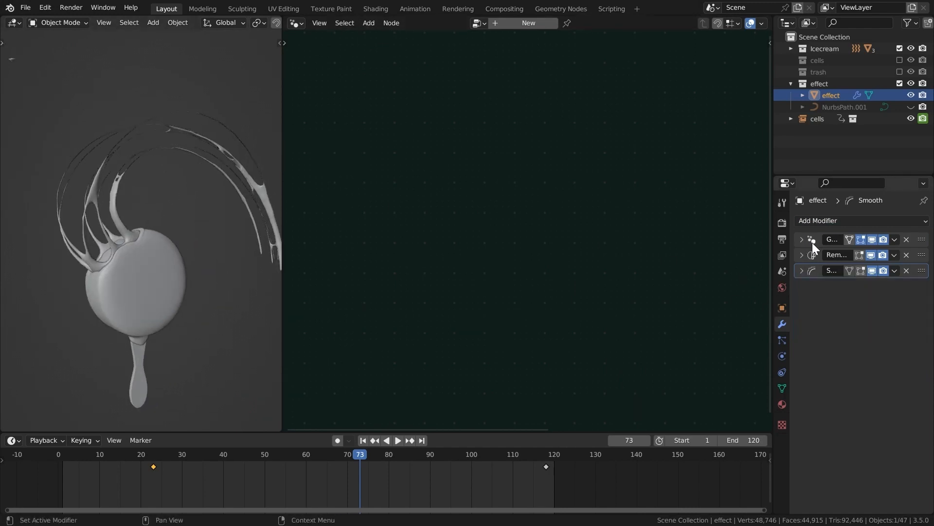
Show the effect's geometry nodes and increase the radius of the strands' Curve Circle to about 0.49 m.
{"action": "left_click", "coordinate": [813, 243]}
{"action": "scroll", "coordinate": [576, 268], "scroll_direction": "down", "scroll_amount": 3}
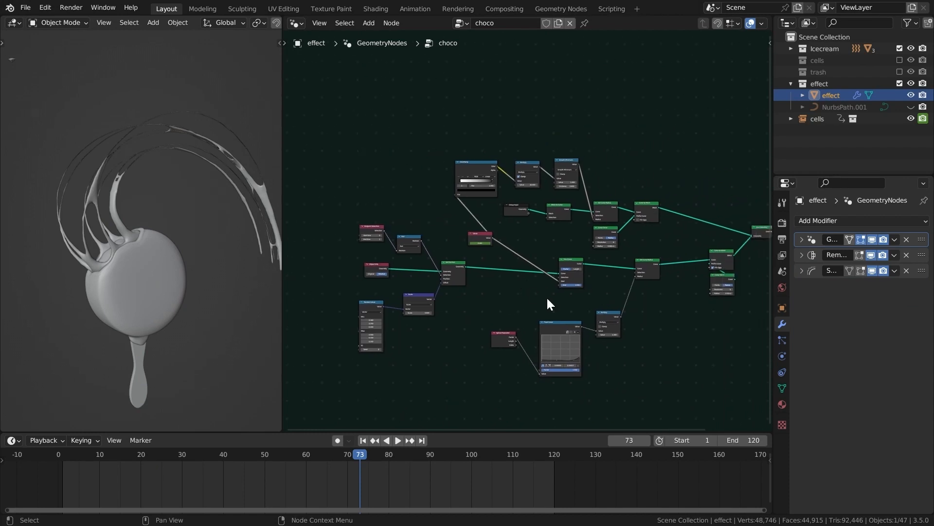
{"action": "scroll", "coordinate": [547, 299], "scroll_direction": "up", "scroll_amount": 5}
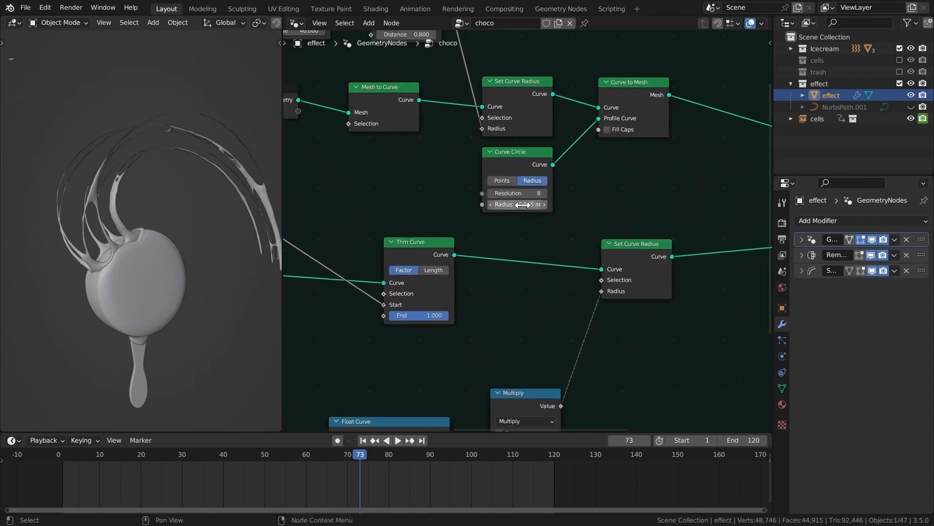
{"action": "scroll", "coordinate": [523, 205], "scroll_direction": "down", "scroll_amount": 5}
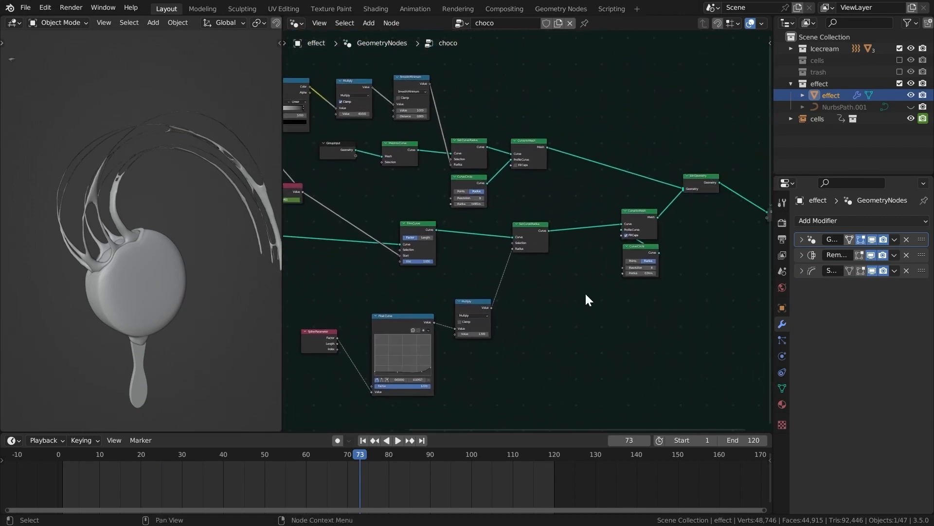
{"action": "scroll", "coordinate": [590, 304], "scroll_direction": "up", "scroll_amount": 3}
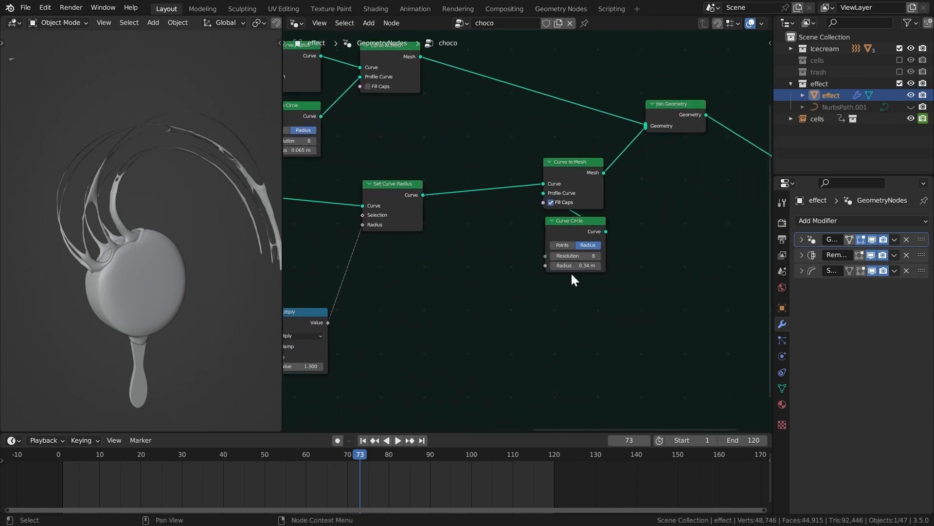
{"action": "left_click_drag", "start_coordinate": [572, 266], "coordinate": [574, 266]}
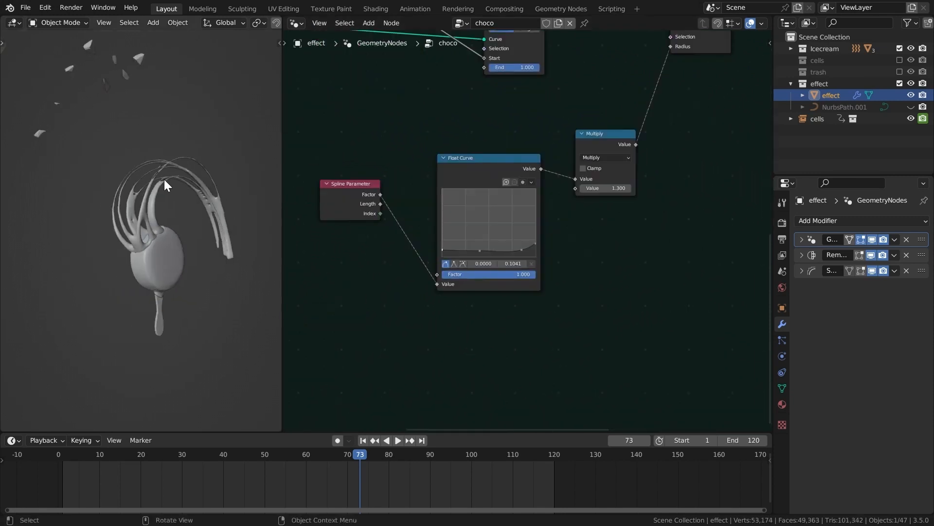
Adjust two interior points of the Float Curve to thicken the splash strands along their length.
{"action": "middle_click_drag", "start_coordinate": [164, 179], "coordinate": [183, 193]}
{"action": "scroll", "coordinate": [493, 208], "scroll_direction": "up", "scroll_amount": 3}
{"action": "scroll", "coordinate": [493, 208], "scroll_direction": "up", "scroll_amount": 2}
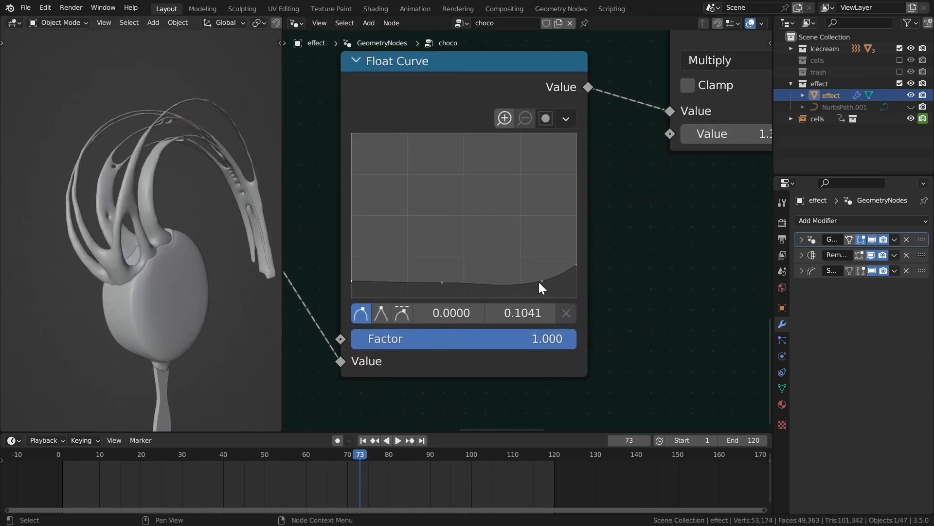
{"action": "left_click_drag", "start_coordinate": [539, 281], "coordinate": [516, 280]}
{"action": "left_click_drag", "start_coordinate": [442, 281], "coordinate": [443, 276]}
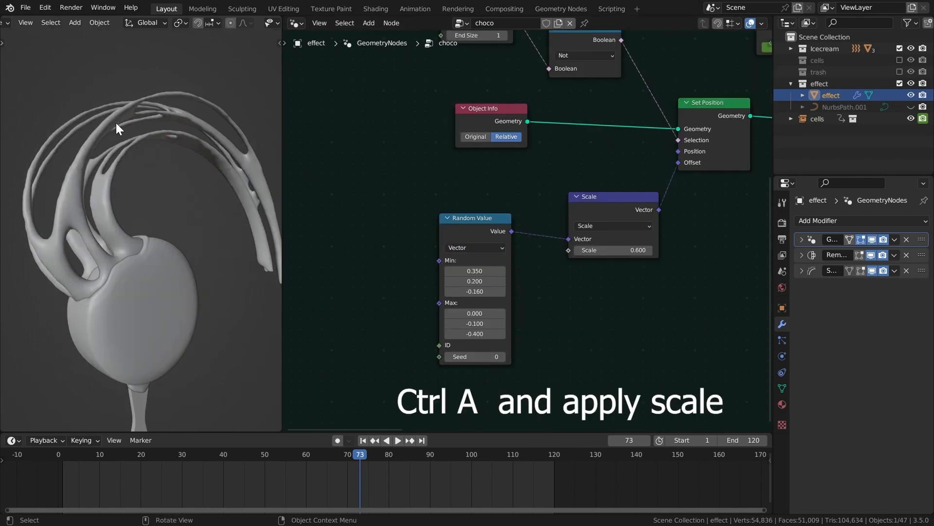
Apply the effect object's scale and increase the strands' Curve Circle radius to 1.17 m.
{"action": "key", "text": "ctrl+a"}
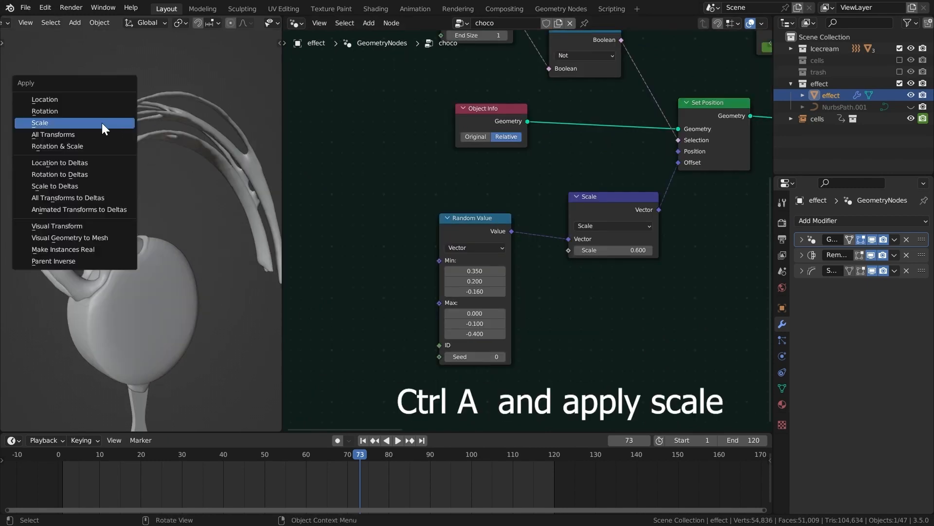
{"action": "left_click", "coordinate": [101, 123]}
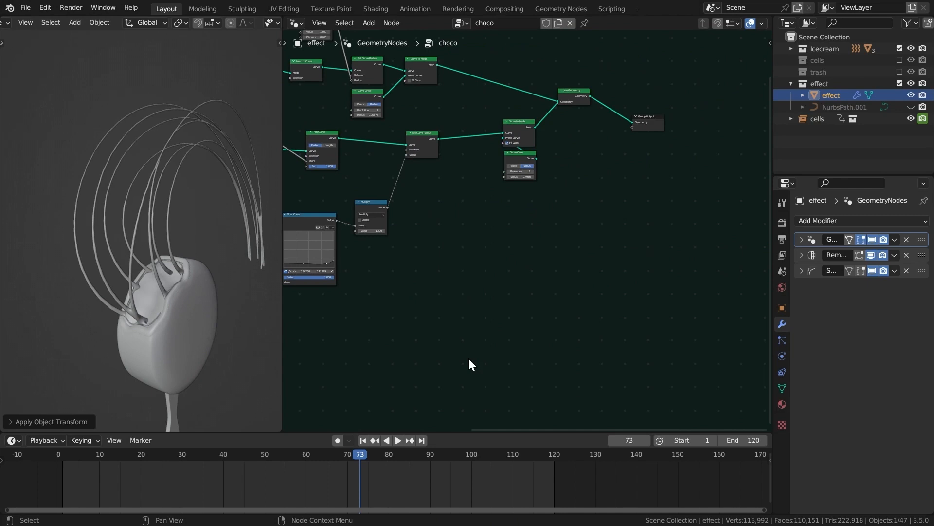
{"action": "scroll", "coordinate": [468, 357], "scroll_direction": "up", "scroll_amount": 4}
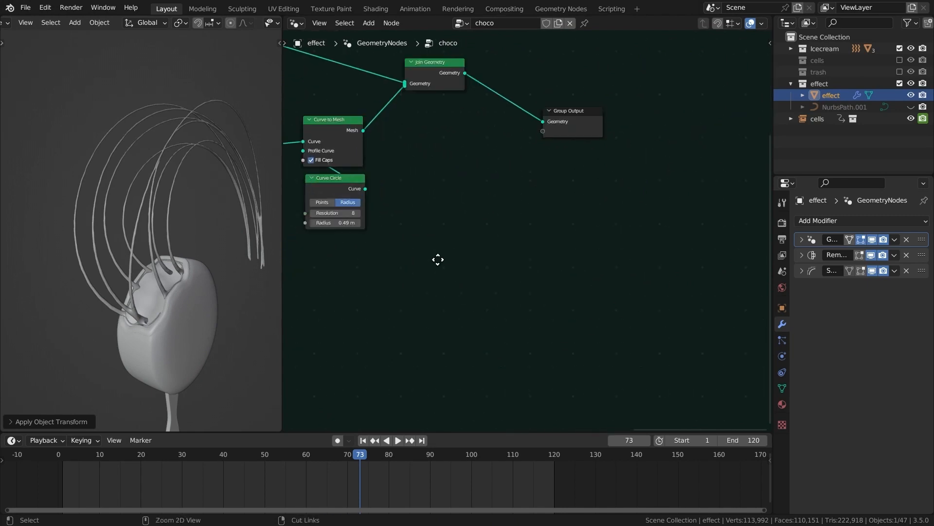
{"action": "middle_click_drag", "start_coordinate": [438, 258], "coordinate": [546, 300]}
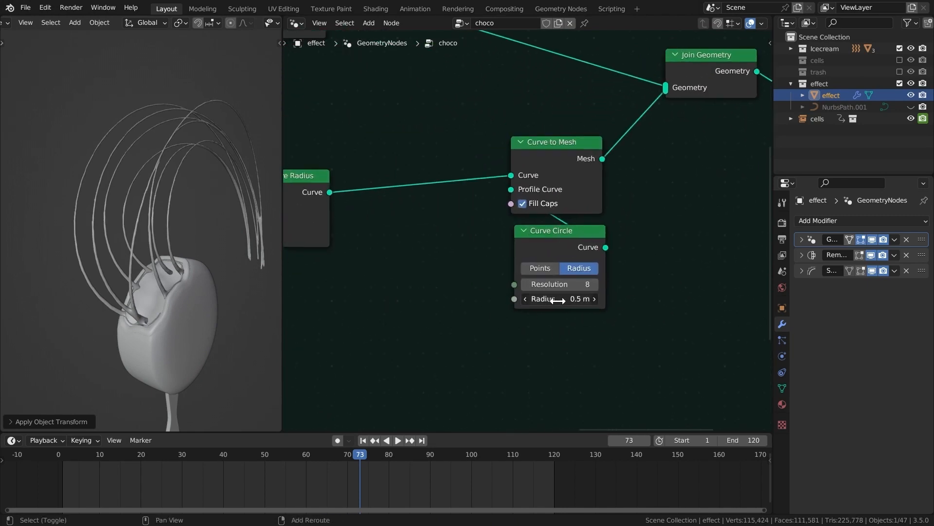
{"action": "left_click_drag", "start_coordinate": [558, 300], "coordinate": [585, 308]}
{"action": "scroll", "coordinate": [476, 293], "scroll_direction": "down", "scroll_amount": 5}
{"action": "middle_click_drag", "start_coordinate": [402, 270], "coordinate": [491, 294]}
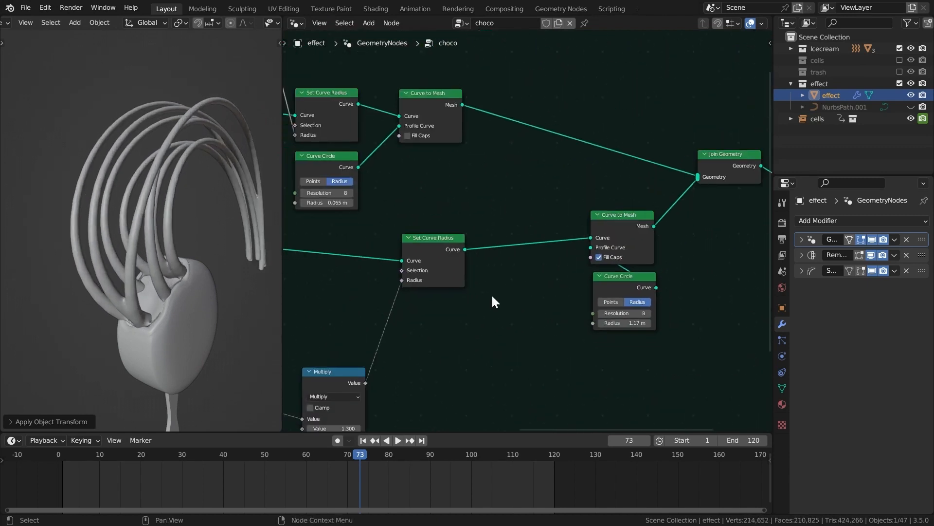
Increase the radius of the Curve Circle feeding the upper Curve to Mesh node to 0.275 m and save the file.
{"action": "middle_click_drag", "start_coordinate": [385, 222], "coordinate": [521, 307]}
{"action": "scroll", "coordinate": [520, 306], "scroll_direction": "up", "scroll_amount": 4}
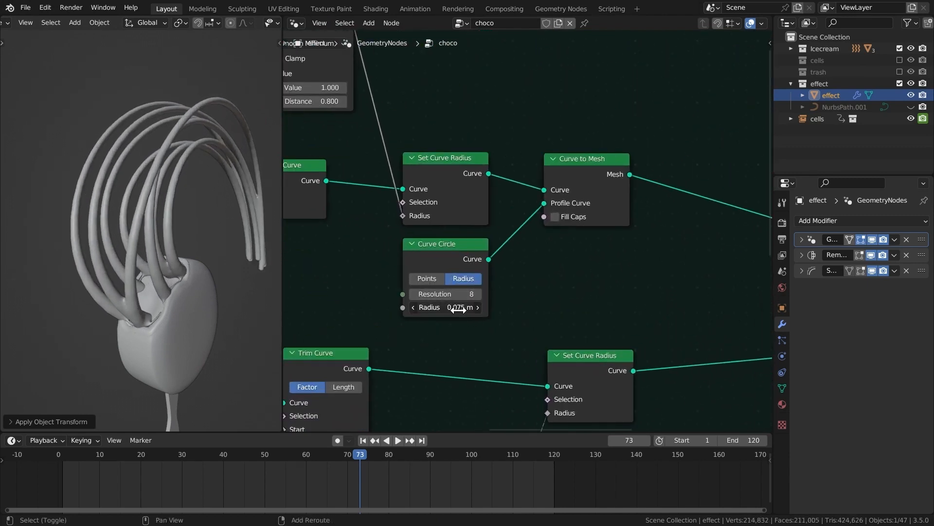
{"action": "left_click_drag", "start_coordinate": [458, 309], "coordinate": [460, 311]}
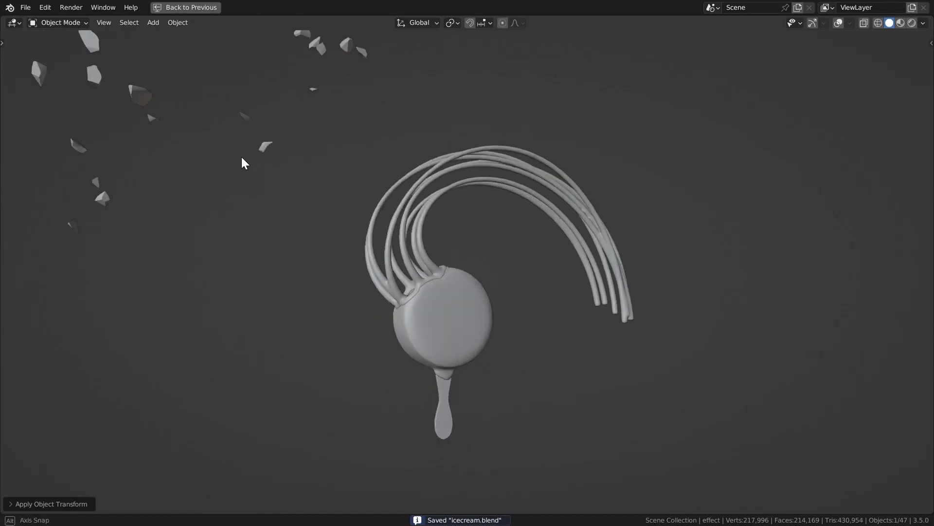
{"action": "middle_click_drag", "start_coordinate": [241, 156], "coordinate": [248, 187]}
{"action": "key", "text": "ctrl+space"}
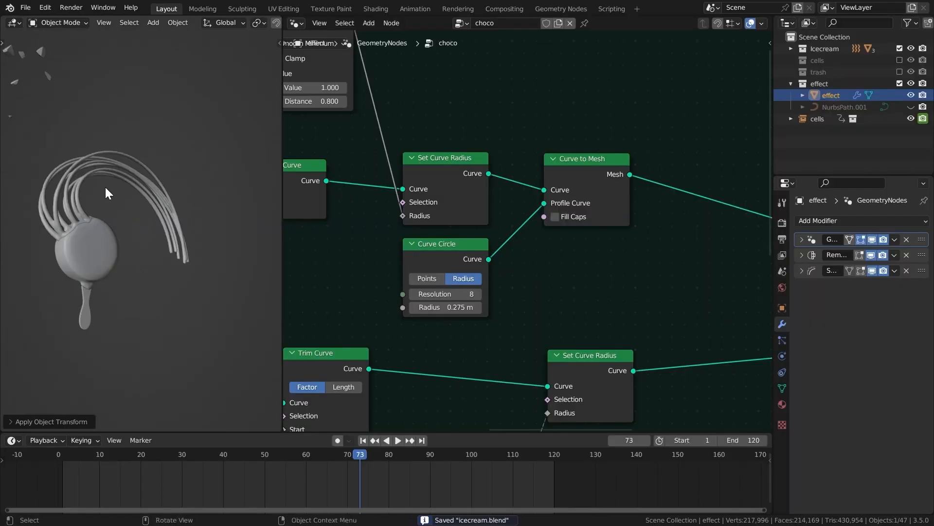
{"action": "middle_click_drag", "start_coordinate": [105, 187], "coordinate": [200, 215], "text": "ctrl"}
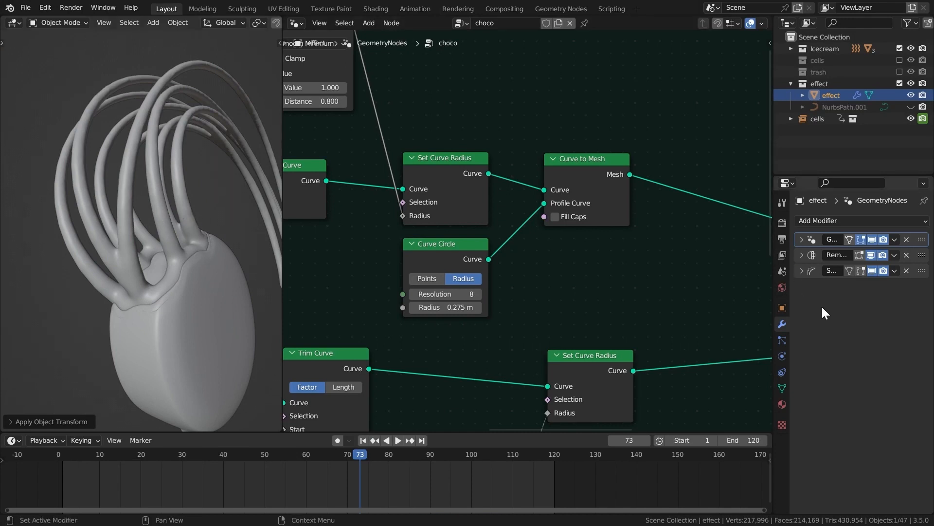
Add a second Geometry Nodes modifier after the Smooth modifier on the effect object and create a new node tree for it.
{"action": "left_click", "coordinate": [827, 220]}
{"action": "left_click", "coordinate": [681, 328]}
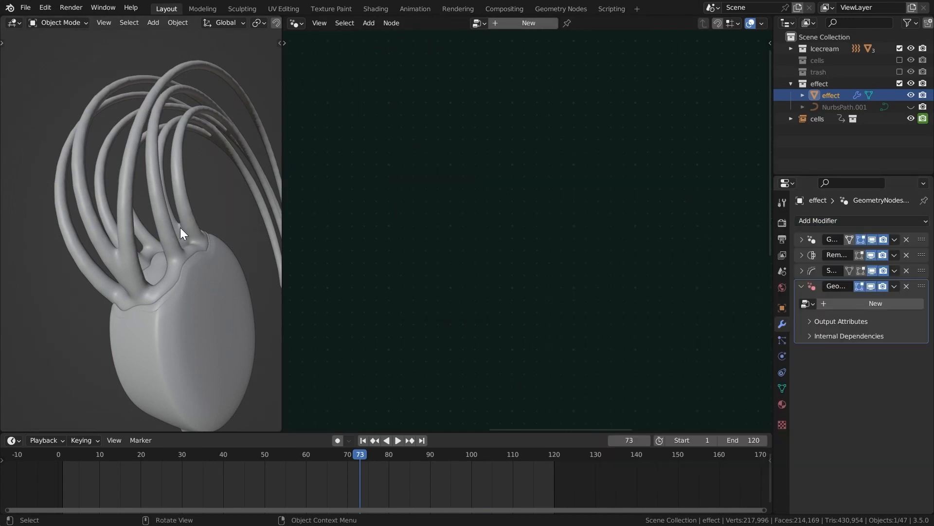
{"action": "scroll", "coordinate": [178, 205], "scroll_direction": "up", "scroll_amount": 2}
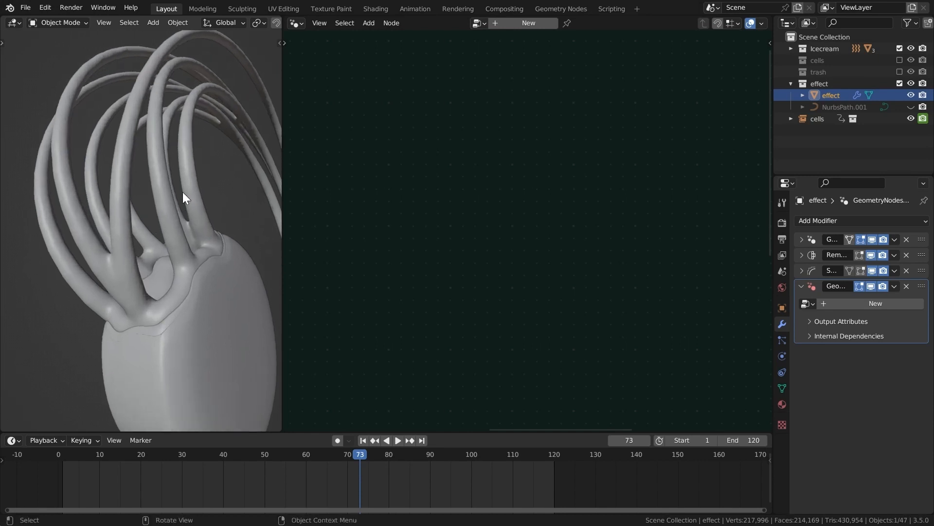
{"action": "left_click", "coordinate": [838, 302]}
{"action": "key", "text": "Home"}
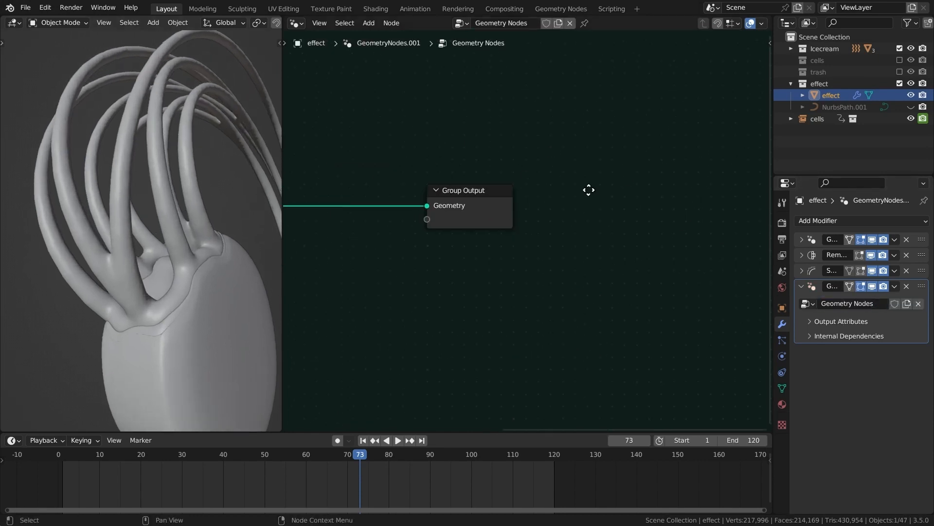
Insert a Set Position node between Group Input and Group Output.
{"action": "key", "text": "shift+a"}
{"action": "type", "text": "set"}
{"action": "left_click", "coordinate": [559, 271]}
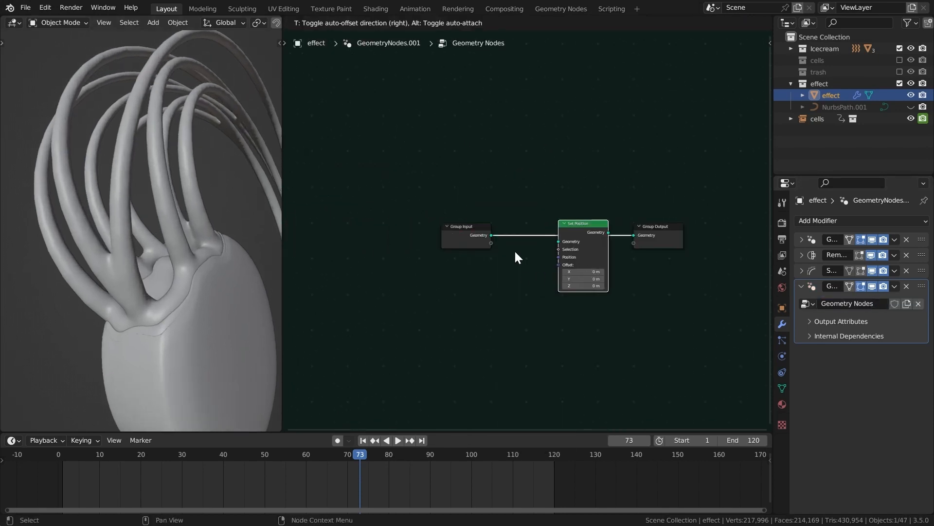
{"action": "left_click", "coordinate": [514, 250]}
Connect a Vector Math node set to Scale to the Set Position node's Offset.
{"action": "left_click_drag", "start_coordinate": [566, 277], "coordinate": [533, 280]}
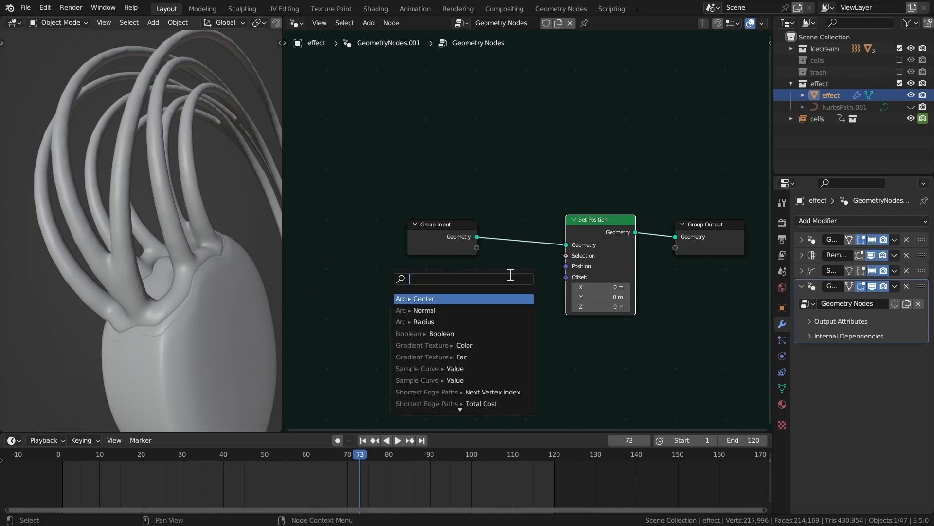
{"action": "type", "text": "vm"}
{"action": "left_click", "coordinate": [439, 298]}
{"action": "left_click", "coordinate": [484, 305]}
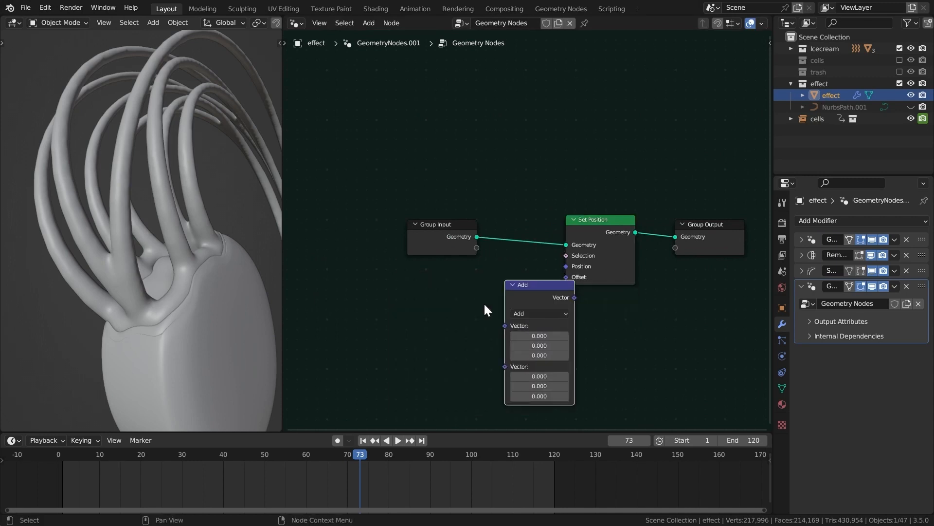
{"action": "left_click", "coordinate": [532, 315]}
{"action": "left_click", "coordinate": [533, 470]}
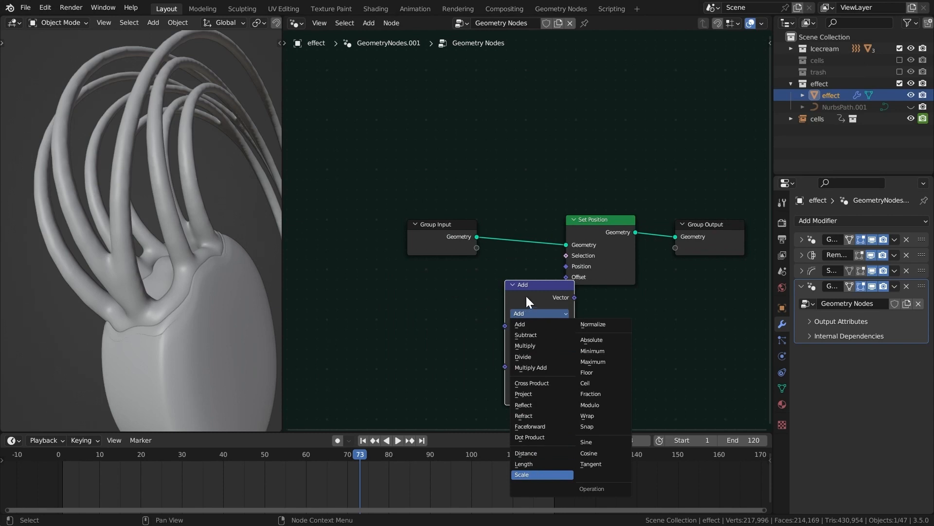
{"action": "left_click_drag", "start_coordinate": [523, 292], "coordinate": [491, 291]}
Feed a Normal node into the Scale node's Vector input and save the file.
{"action": "left_click_drag", "start_coordinate": [472, 324], "coordinate": [437, 310]}
{"action": "type", "text": "nor"}
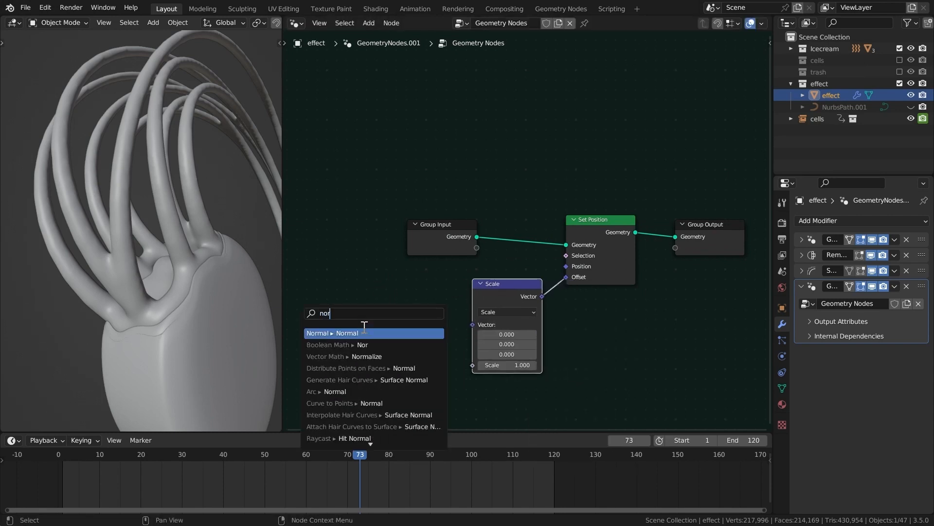
{"action": "key", "text": "Return"}
{"action": "key", "text": "ctrl+s"}
{"action": "scroll", "coordinate": [187, 19], "scroll_direction": "down", "scroll_amount": 5}
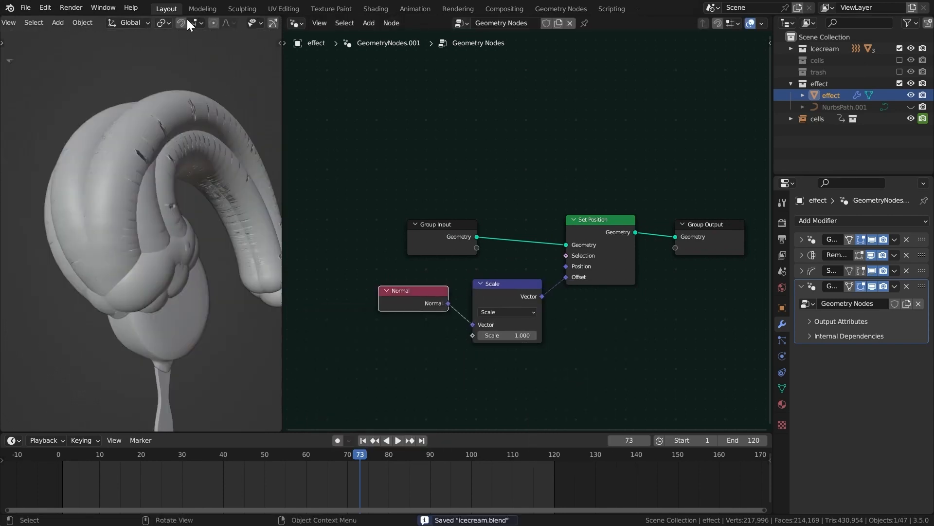
Show the viewport overlays, duplicate the effect object in place and remove all modifiers from the copy.
{"action": "key", "text": "shift+alt+z"}
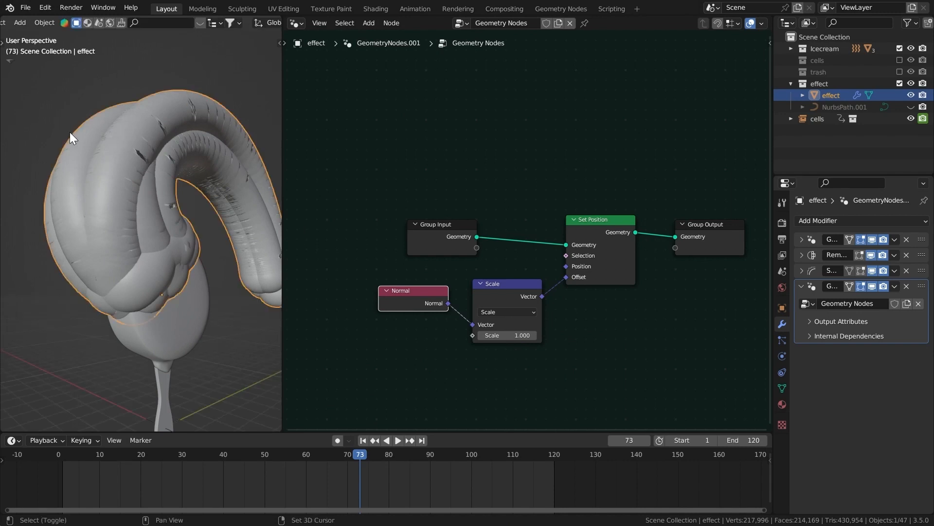
{"action": "key", "text": "shift+d"}
{"action": "right_click", "coordinate": [113, 114]}
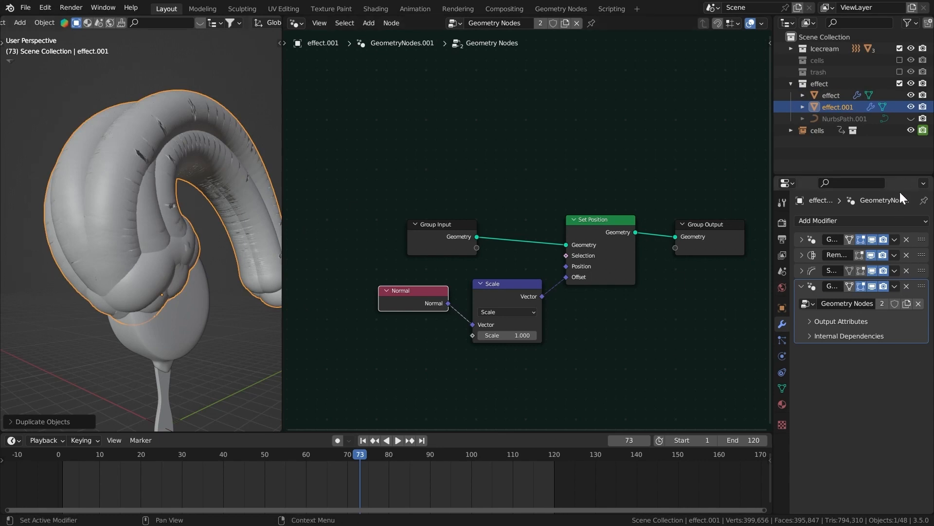
{"action": "left_click", "coordinate": [907, 272]}
{"action": "left_click", "coordinate": [908, 268]}
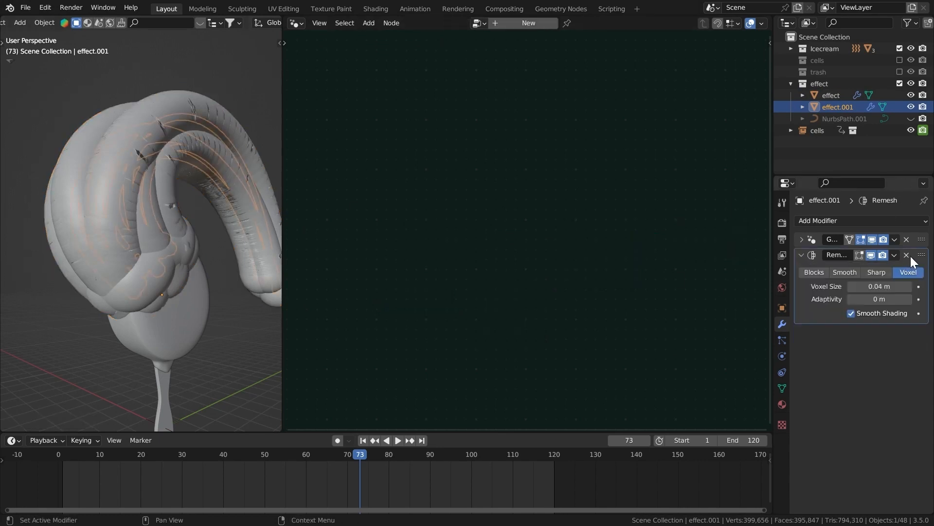
{"action": "left_click", "coordinate": [907, 253]}
{"action": "left_click", "coordinate": [907, 239]}
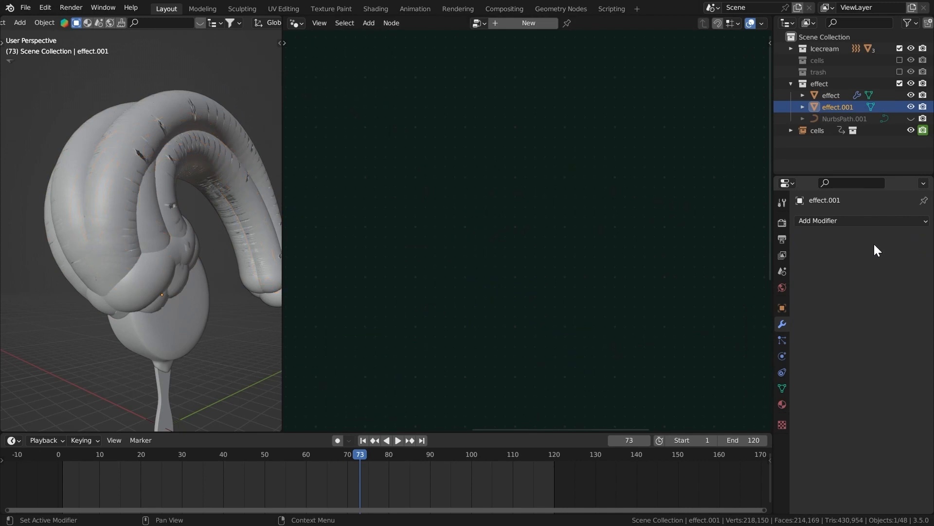
Rename the duplicate as prox and bring it into the effect object's new node tree as an Object Info node.
{"action": "double_click", "coordinate": [839, 106]}
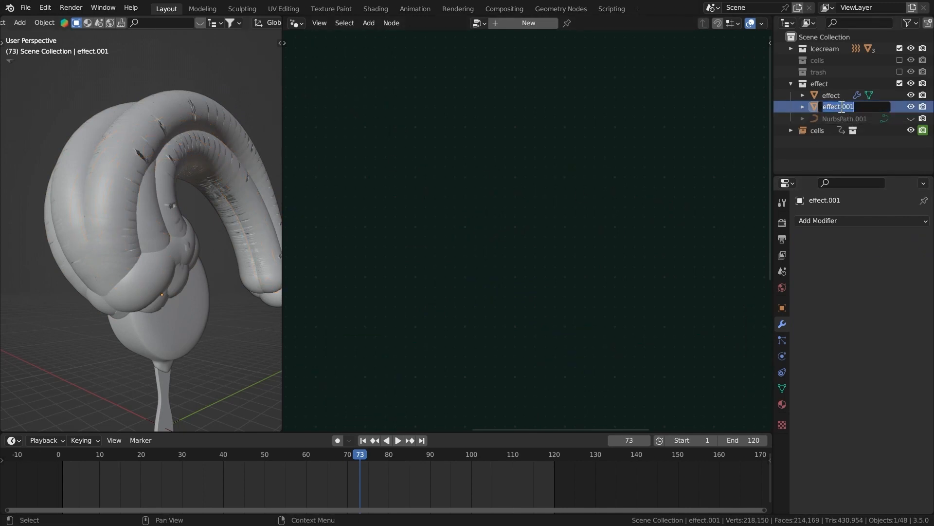
{"action": "type", "text": "prox"}
{"action": "key", "text": "Return"}
{"action": "left_click", "coordinate": [830, 95]}
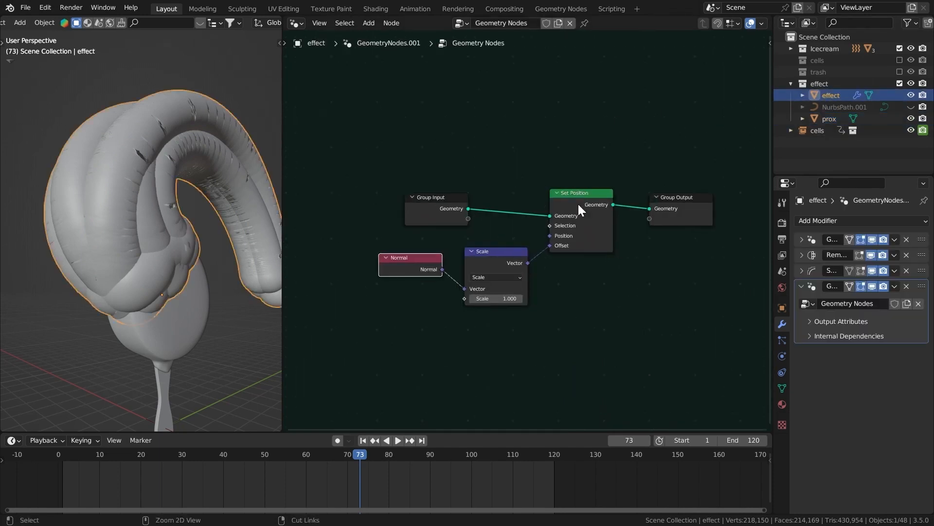
{"action": "left_click_drag", "start_coordinate": [827, 118], "coordinate": [376, 337]}
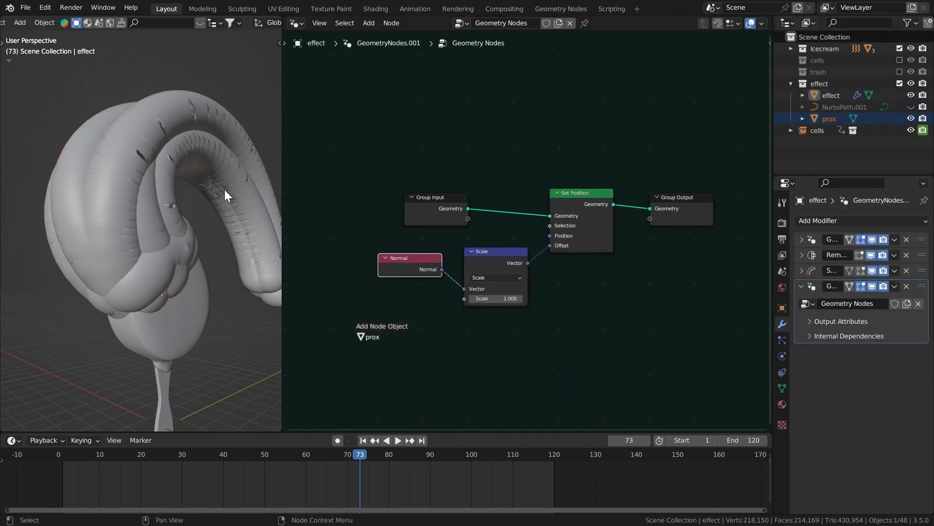
Extrude the prox outline inward twice with scaling and fill the remaining opening with a face.
{"action": "left_click", "coordinate": [822, 107]}
{"action": "left_click", "coordinate": [822, 119]}
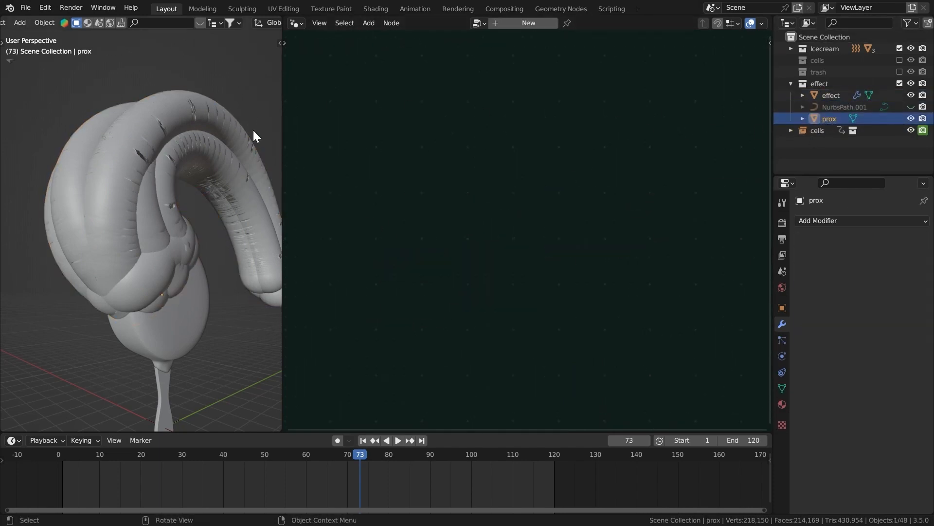
{"action": "key", "text": "Tab"}
{"action": "key", "text": "alt+z"}
{"action": "mouse_move", "coordinate": [207, 125]}
{"action": "middle_mouse_down"}
{"action": "mouse_move", "coordinate": [191, 136]}
{"action": "mouse_move", "coordinate": [211, 140]}
{"action": "middle_mouse_up"}
{"action": "middle_click_drag", "start_coordinate": [225, 258], "coordinate": [202, 131], "text": "ctrl"}
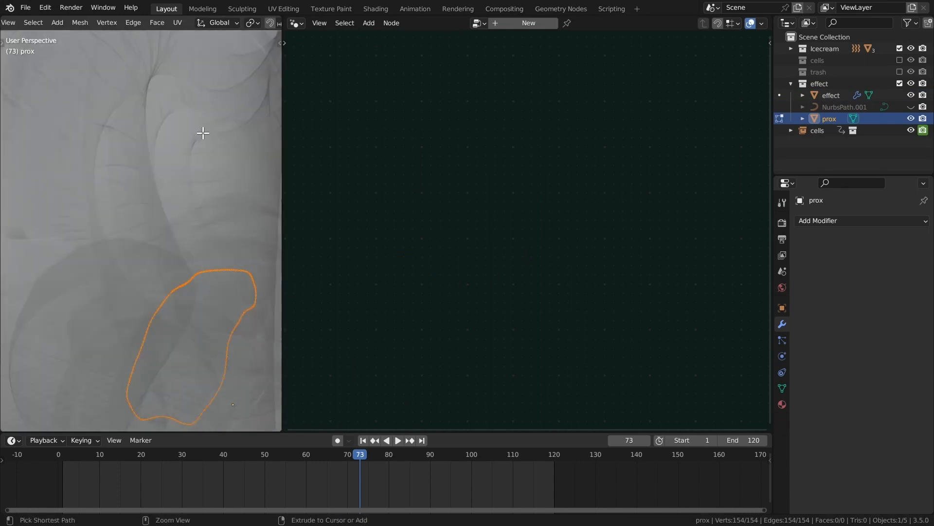
{"action": "key", "text": "e"}
{"action": "key", "text": "s"}
{"action": "left_click", "coordinate": [194, 160]}
{"action": "key", "text": "e"}
{"action": "key", "text": "s"}
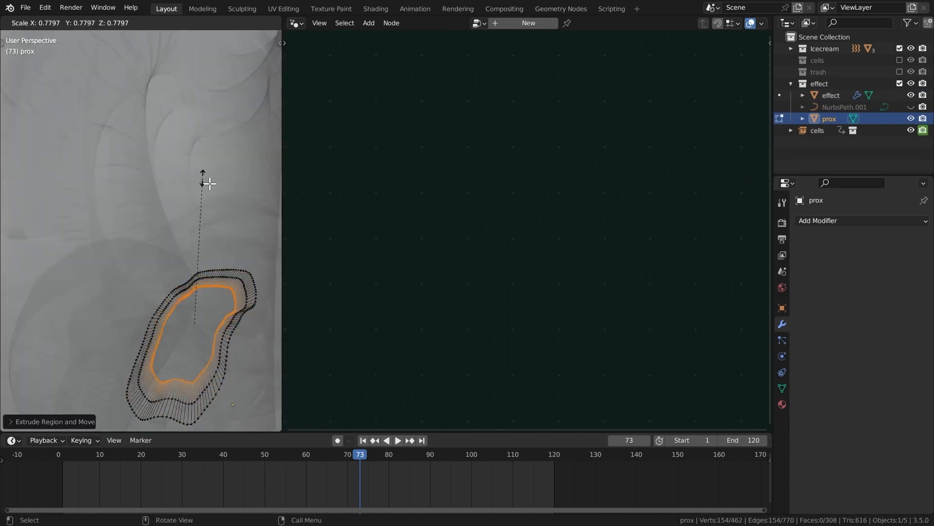
{"action": "left_click", "coordinate": [215, 186]}
{"action": "key", "text": "f"}
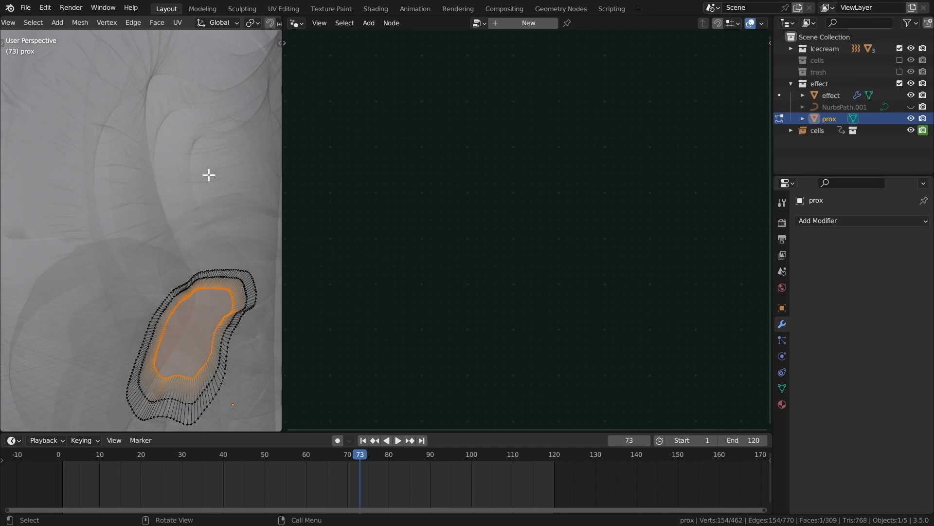
{"action": "key", "text": "Tab"}
Reselect the effect object, set the Scale node's factor to 0.1 and save the file.
{"action": "left_click", "coordinate": [174, 116]}
{"action": "key", "text": "alt+z"}
{"action": "middle_click_drag", "start_coordinate": [174, 119], "coordinate": [176, 126]}
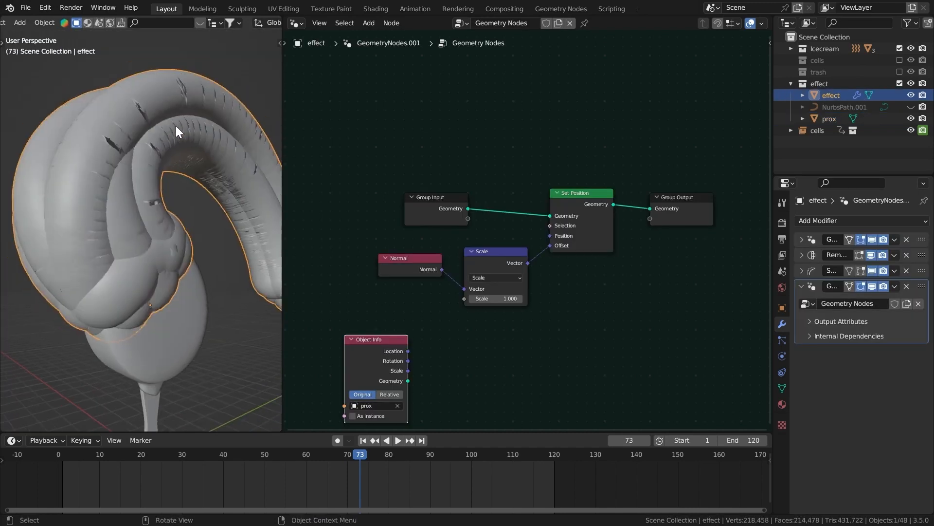
{"action": "middle_click_drag", "start_coordinate": [339, 317], "coordinate": [525, 306]}
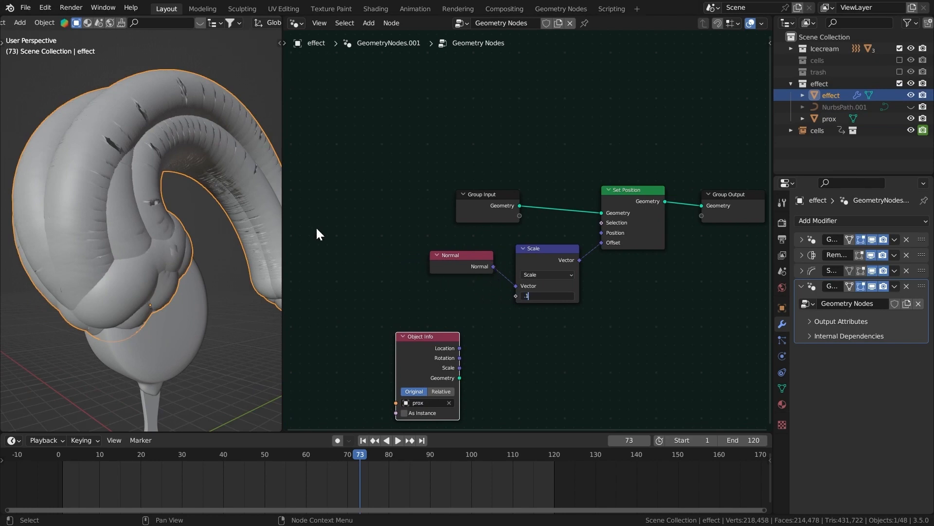
{"action": "key", "text": "Return"}
{"action": "middle_click_drag", "start_coordinate": [173, 217], "coordinate": [265, 249]}
{"action": "key", "text": "ctrl+s"}
Set the prox Object Info node to Relative and run its geometry through Geometry Proximity, with the distance feeding an Add node.
{"action": "middle_click_drag", "start_coordinate": [411, 352], "coordinate": [465, 319]}
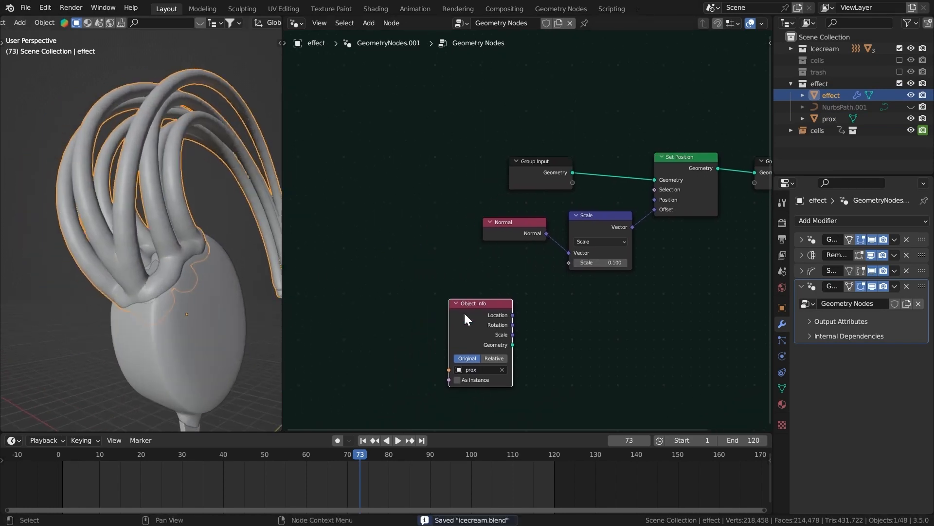
{"action": "left_click_drag", "start_coordinate": [465, 318], "coordinate": [348, 294]}
{"action": "middle_click_drag", "start_coordinate": [348, 294], "coordinate": [404, 279]}
{"action": "left_click", "coordinate": [437, 317]}
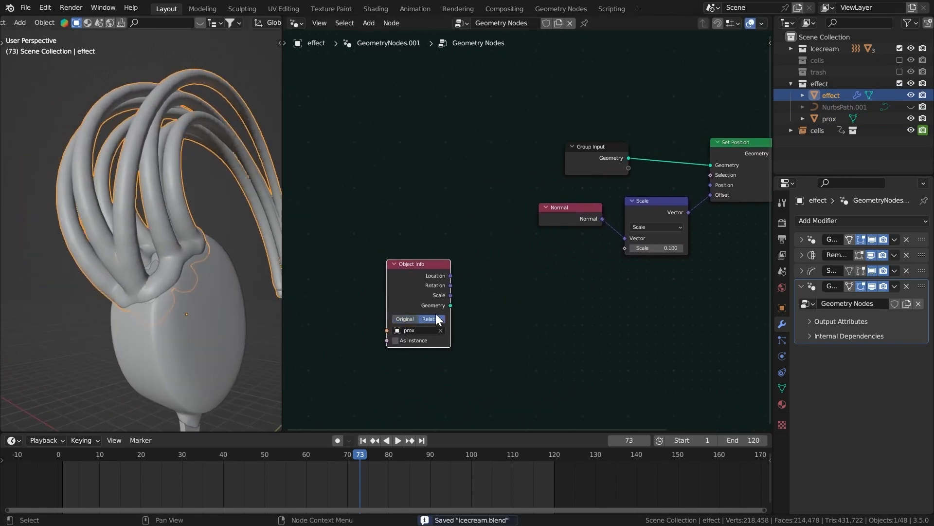
{"action": "middle_click_drag", "start_coordinate": [436, 314], "coordinate": [399, 321]}
{"action": "left_click_drag", "start_coordinate": [413, 312], "coordinate": [535, 321]}
{"action": "type", "text": "prox"}
{"action": "key", "text": "Return"}
{"action": "left_click", "coordinate": [428, 303]}
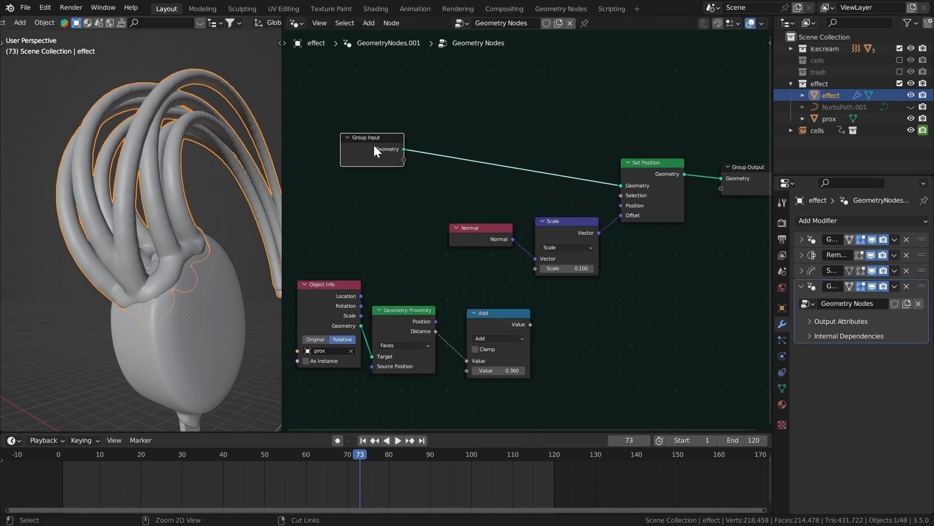
Preview the Group Input geometry in a Viewer node with the Add node's result as its value.
{"action": "left_click", "coordinate": [373, 149], "text": "ctrl+shift"}
{"action": "left_click_drag", "start_coordinate": [483, 175], "coordinate": [658, 327]}
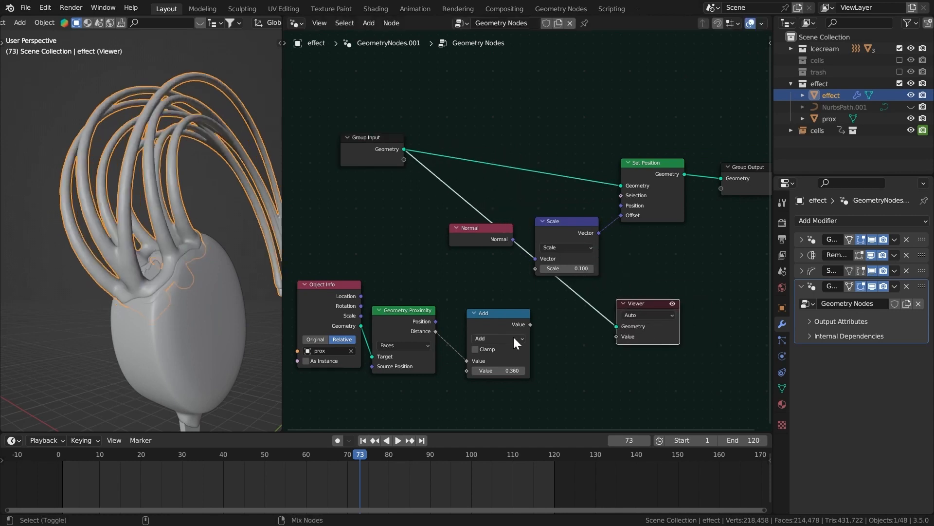
{"action": "left_click", "coordinate": [491, 320], "text": "ctrl+shift"}
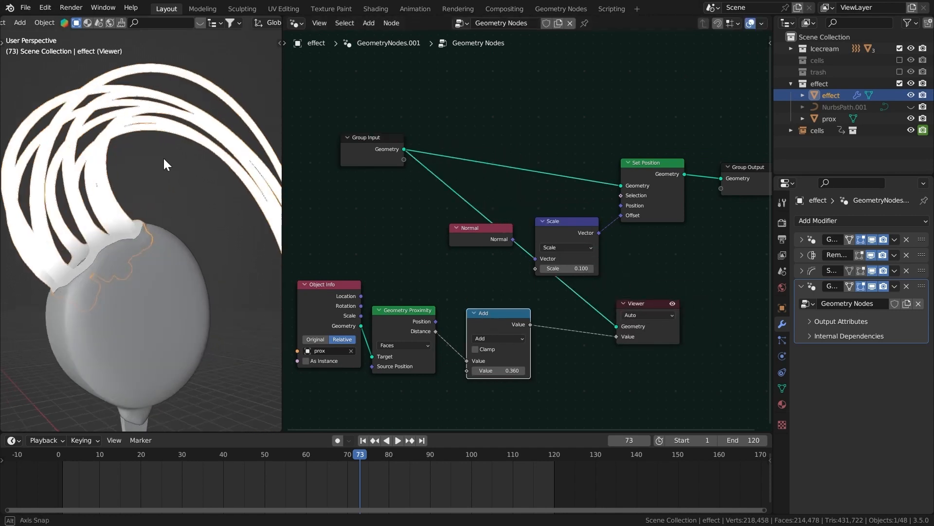
{"action": "scroll", "coordinate": [438, 342], "scroll_direction": "up", "scroll_amount": 2}
Lower the Add node's value to -0.190 to shift the proximity gradient near the shell opening.
{"action": "middle_click_drag", "start_coordinate": [496, 331], "coordinate": [532, 281]}
{"action": "left_click_drag", "start_coordinate": [531, 328], "coordinate": [482, 329], "text": "shift"}
{"action": "middle_click_drag", "start_coordinate": [342, 257], "coordinate": [402, 261]}
{"action": "left_click_drag", "start_coordinate": [402, 254], "coordinate": [386, 278]}
{"action": "left_click_drag", "start_coordinate": [644, 392], "coordinate": [408, 292]}
{"action": "left_click_drag", "start_coordinate": [591, 267], "coordinate": [400, 270]}
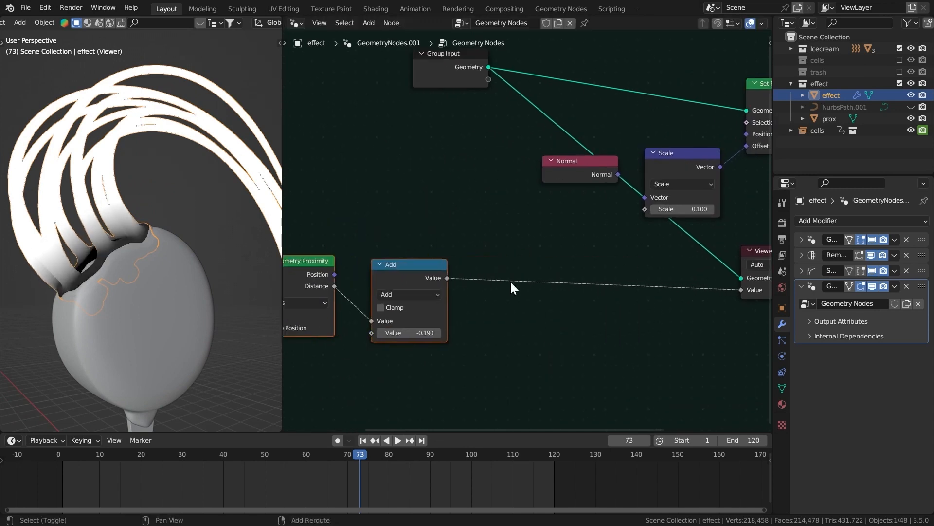
Insert a Map Range node between the Add node and the Viewer and set its interpolation to Smoother Step.
{"action": "key", "text": "shift+a"}
{"action": "left_click", "coordinate": [543, 284]}
{"action": "type", "text": "map"}
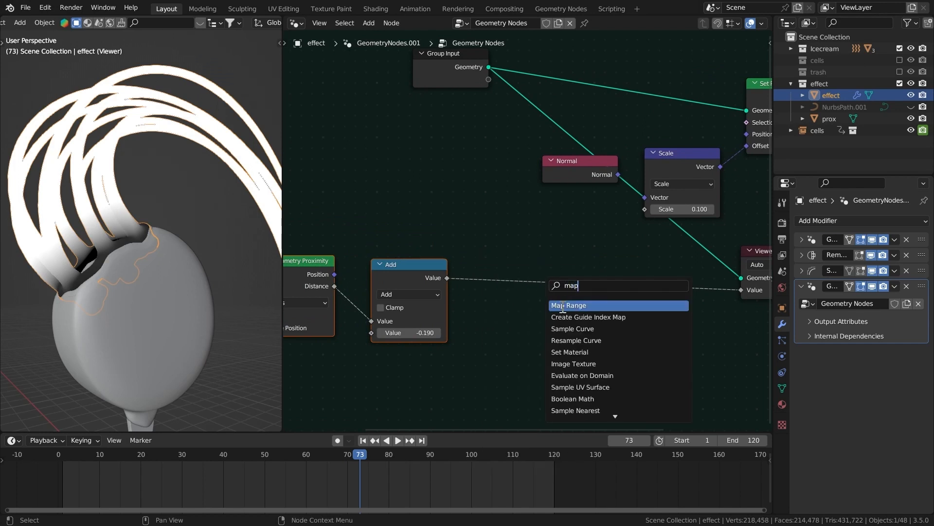
{"action": "key", "text": "Return"}
{"action": "left_click", "coordinate": [558, 294]}
{"action": "left_click", "coordinate": [565, 312]}
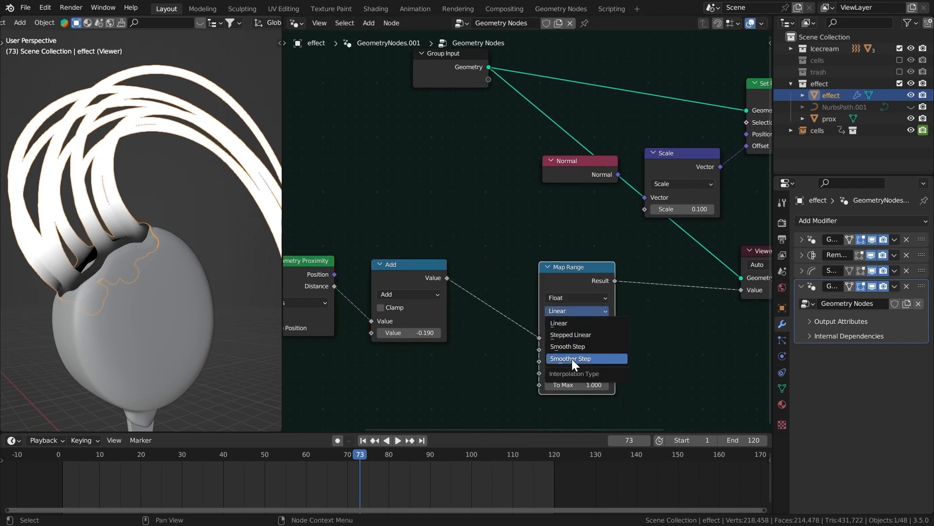
{"action": "left_click", "coordinate": [572, 359]}
{"action": "middle_click_drag", "start_coordinate": [517, 313], "coordinate": [528, 286]}
{"action": "middle_click_drag", "start_coordinate": [555, 336], "coordinate": [562, 325]}
{"action": "scroll", "coordinate": [569, 323], "scroll_direction": "up", "scroll_amount": 1}
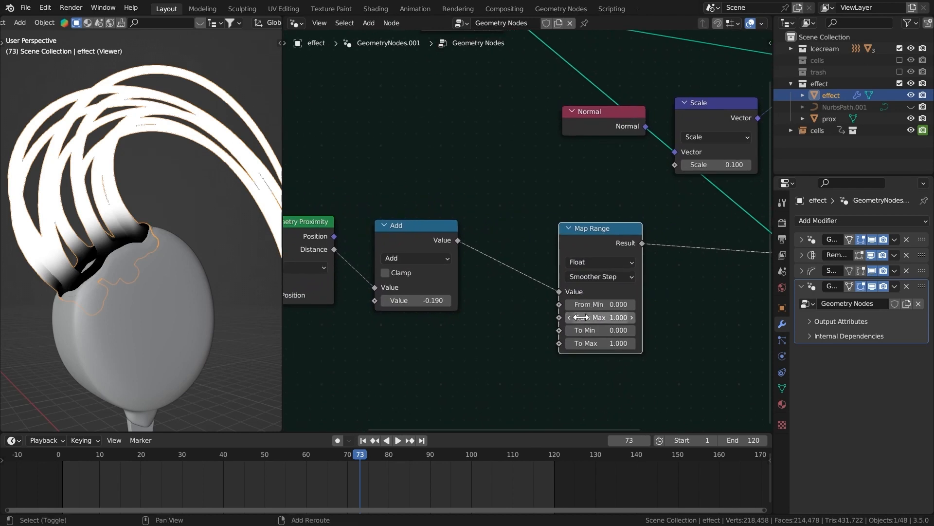
Invert the Map Range output with To Min 1 and To Max 0, and set its From Max to 2.260.
{"action": "left_click_drag", "start_coordinate": [624, 320], "coordinate": [774, 326]}
{"action": "double_click", "coordinate": [588, 329]}
{"action": "type", "text": "1"}
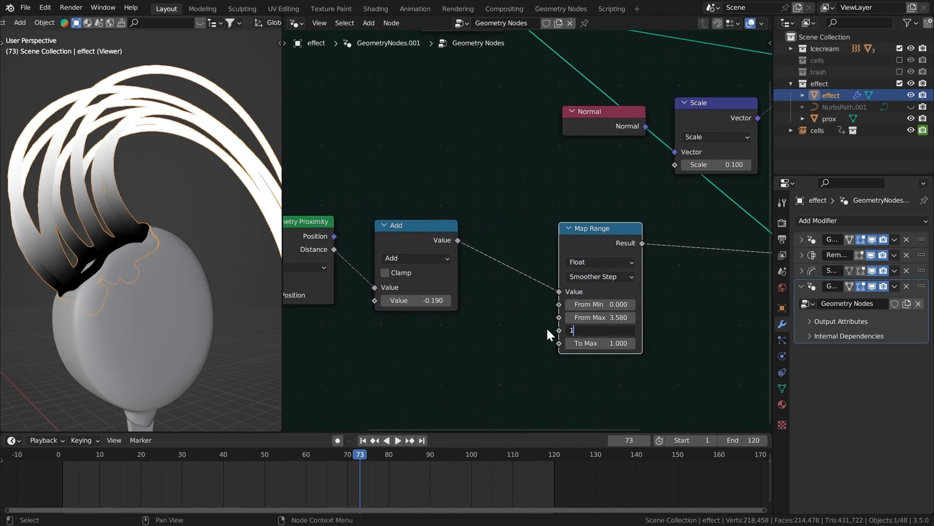
{"action": "key", "text": "Return"}
{"action": "left_click", "coordinate": [604, 347]}
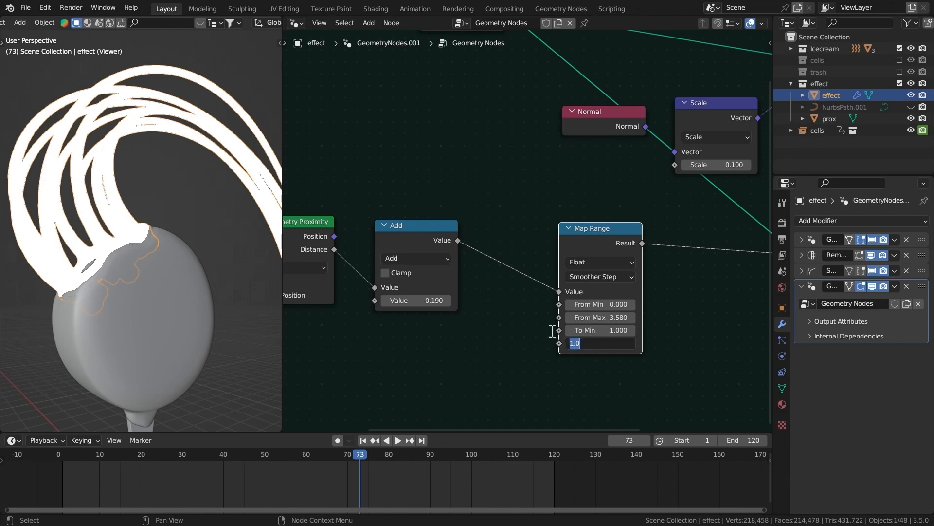
{"action": "type", "text": "0"}
{"action": "key", "text": "Return"}
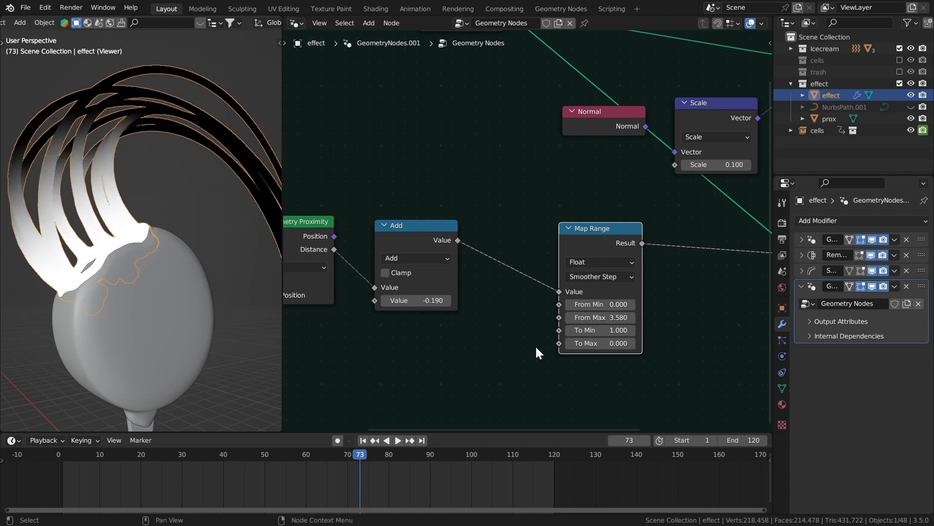
{"action": "left_click_drag", "start_coordinate": [584, 317], "coordinate": [526, 308]}
{"action": "scroll", "coordinate": [564, 224], "scroll_direction": "down", "scroll_amount": 1}
Feed the Map Range result into the Scale node's scale input and delete the Viewer node.
{"action": "middle_click_drag", "start_coordinate": [564, 223], "coordinate": [469, 260]}
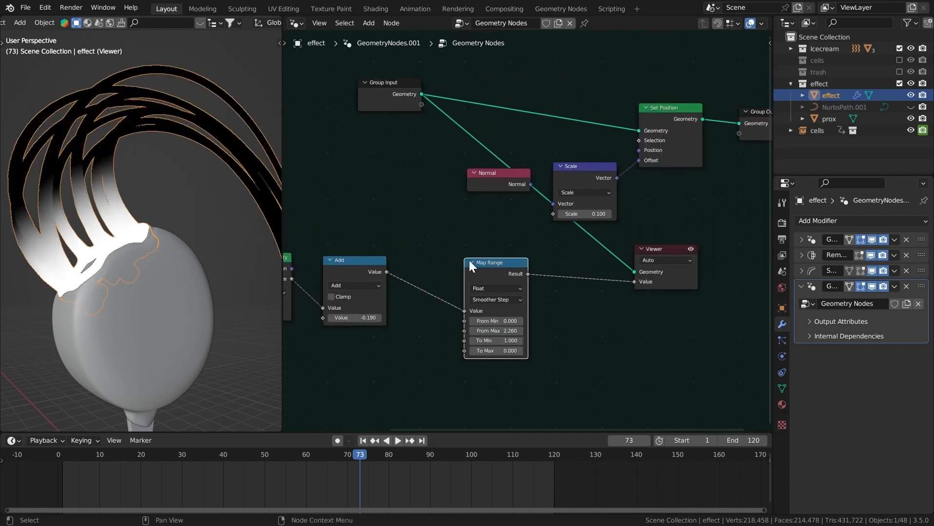
{"action": "middle_click_drag", "start_coordinate": [530, 277], "coordinate": [513, 285]}
{"action": "left_click_drag", "start_coordinate": [510, 282], "coordinate": [535, 222]}
{"action": "left_click_drag", "start_coordinate": [633, 281], "coordinate": [640, 285]}
{"action": "key", "text": "x"}
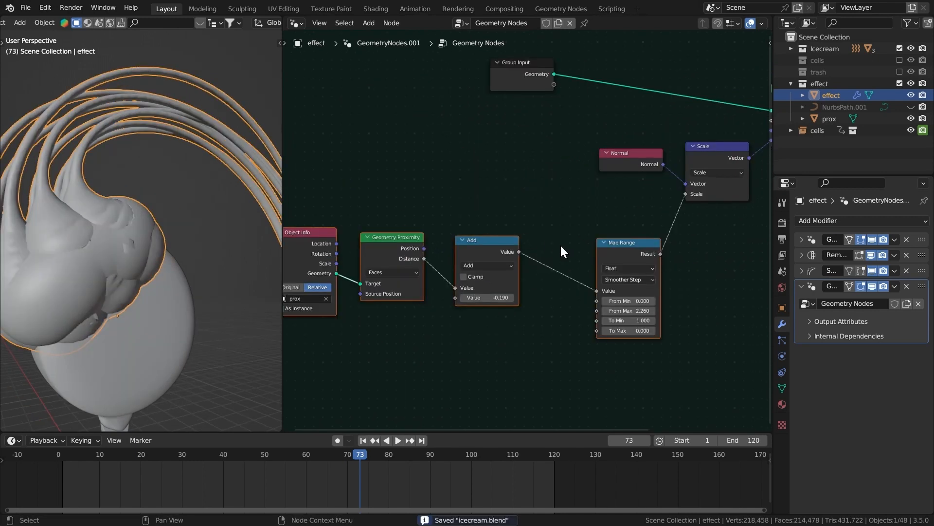
Move the proximity nodes back to make room and insert a Math node between Map Range and Scale.
{"action": "left_click_drag", "start_coordinate": [618, 250], "coordinate": [486, 248]}
{"action": "left_click", "coordinate": [503, 236]}
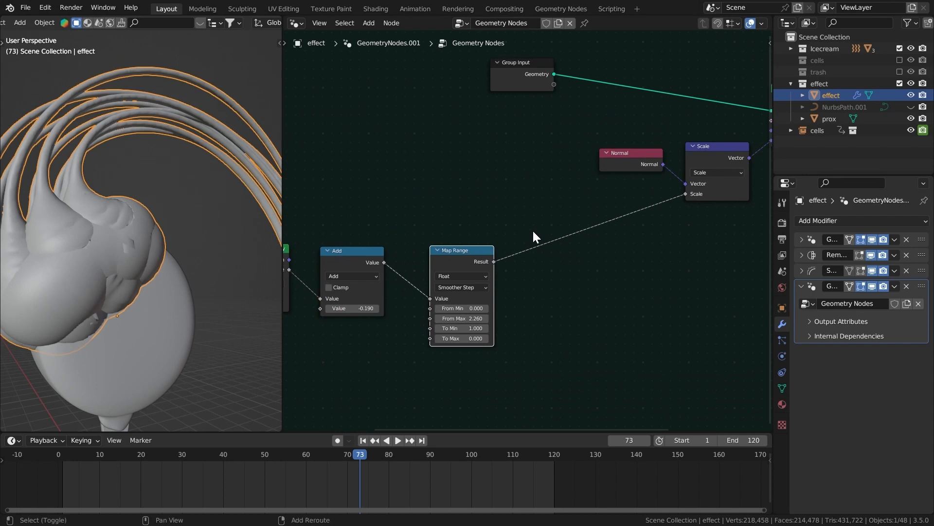
{"action": "key", "text": "shift+a"}
{"action": "left_click", "coordinate": [573, 227]}
{"action": "type", "text": "math"}
{"action": "key", "text": "Return"}
{"action": "left_click", "coordinate": [572, 263]}
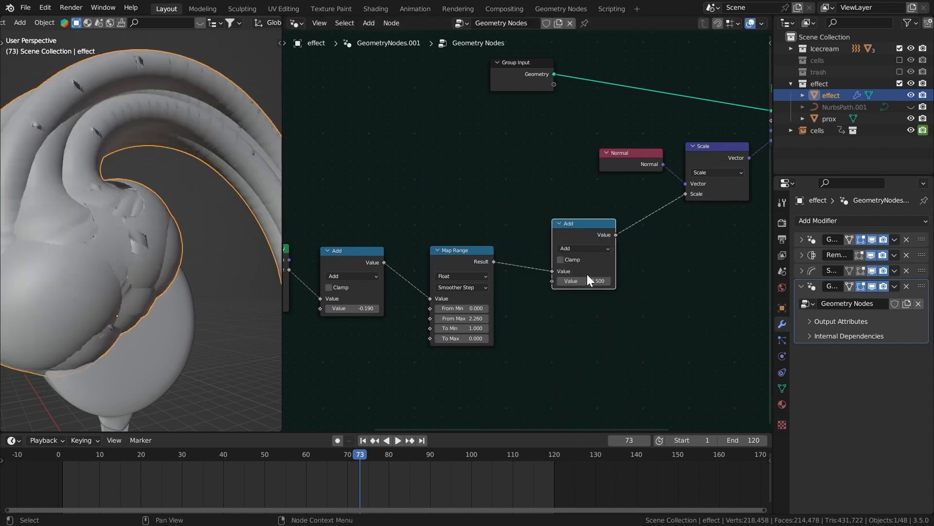
Change the new Math node to Multiply and set its value to 0.1.
{"action": "left_click", "coordinate": [584, 249]}
{"action": "key", "text": "m"}
{"action": "key", "text": "Return"}
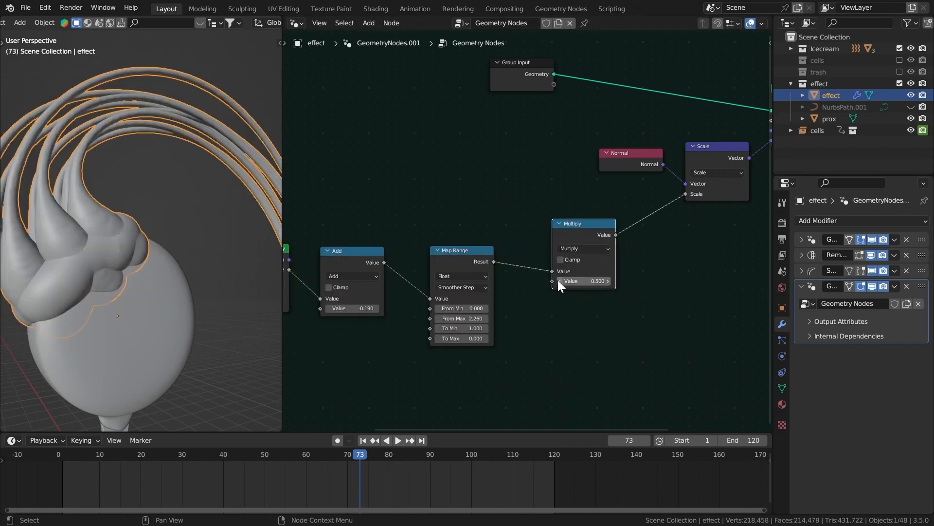
{"action": "left_click", "coordinate": [560, 281]}
{"action": "type", "text": "0.1"}
{"action": "key", "text": "Return"}
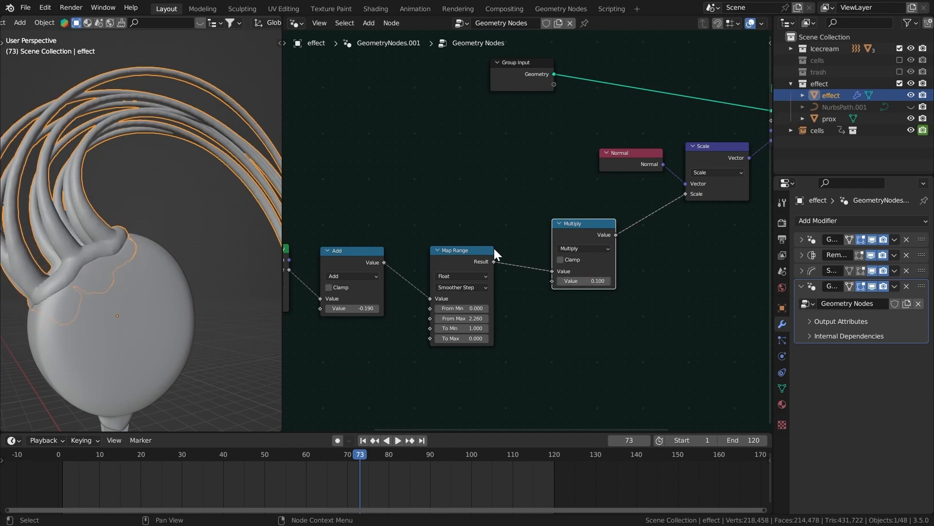
Drive the Multiply node's second value with the Fac output of a Noise Texture and save the file.
{"action": "middle_click_drag", "start_coordinate": [118, 246], "coordinate": [168, 237]}
{"action": "scroll", "coordinate": [186, 258], "scroll_direction": "up", "scroll_amount": 2}
{"action": "scroll", "coordinate": [614, 177], "scroll_direction": "up", "scroll_amount": 2}
{"action": "left_click_drag", "start_coordinate": [574, 244], "coordinate": [593, 275]}
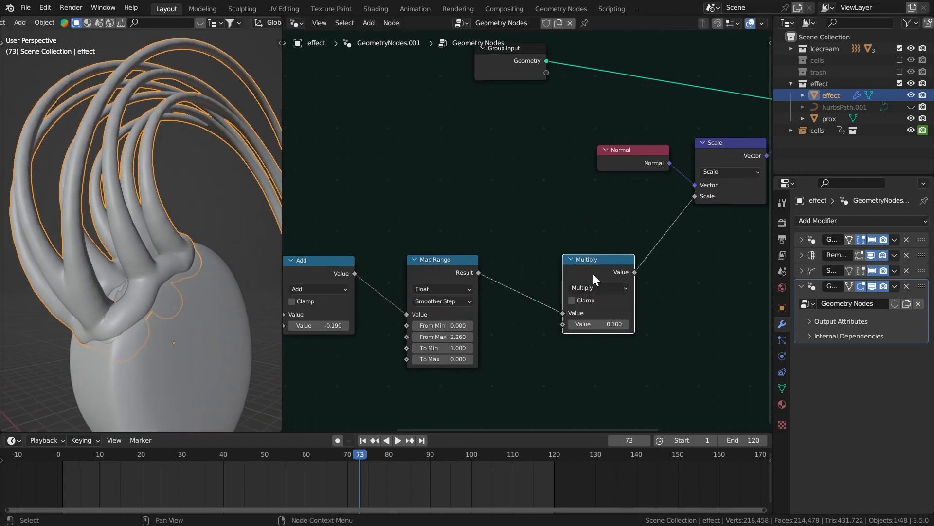
{"action": "scroll", "coordinate": [598, 273], "scroll_direction": "down", "scroll_amount": 4}
{"action": "scroll", "coordinate": [609, 290], "scroll_direction": "up", "scroll_amount": 1}
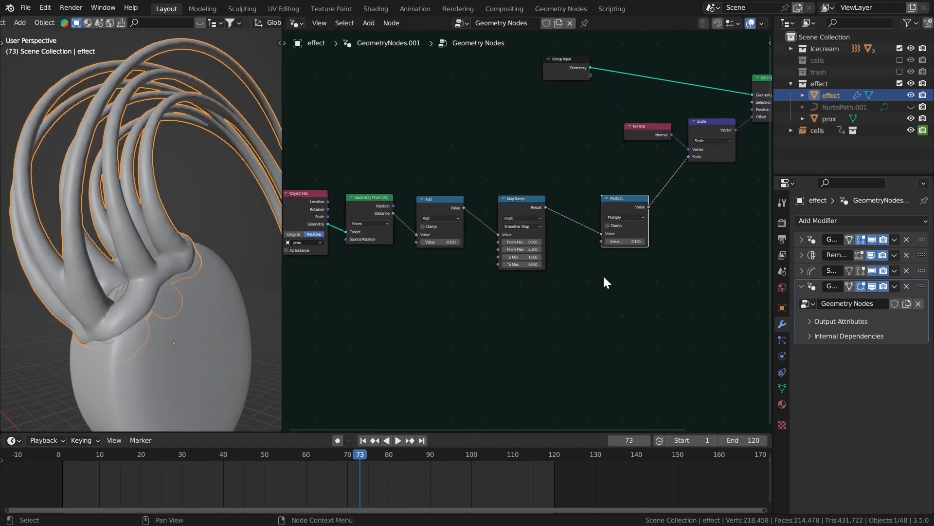
{"action": "scroll", "coordinate": [605, 282], "scroll_direction": "up", "scroll_amount": 2}
{"action": "left_click_drag", "start_coordinate": [620, 243], "coordinate": [600, 265]}
{"action": "type", "text": "noi"}
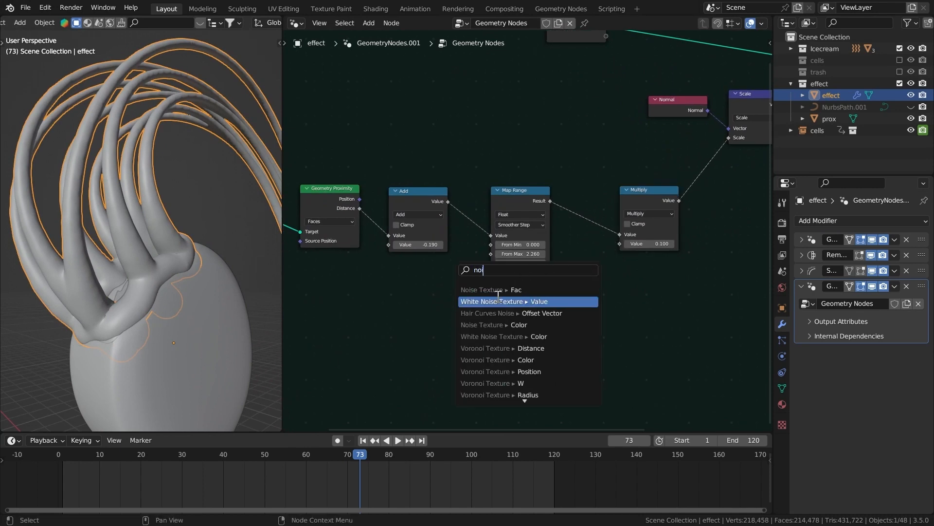
{"action": "left_click", "coordinate": [492, 289]}
{"action": "left_click", "coordinate": [365, 340]}
{"action": "key", "text": "ctrl+s"}
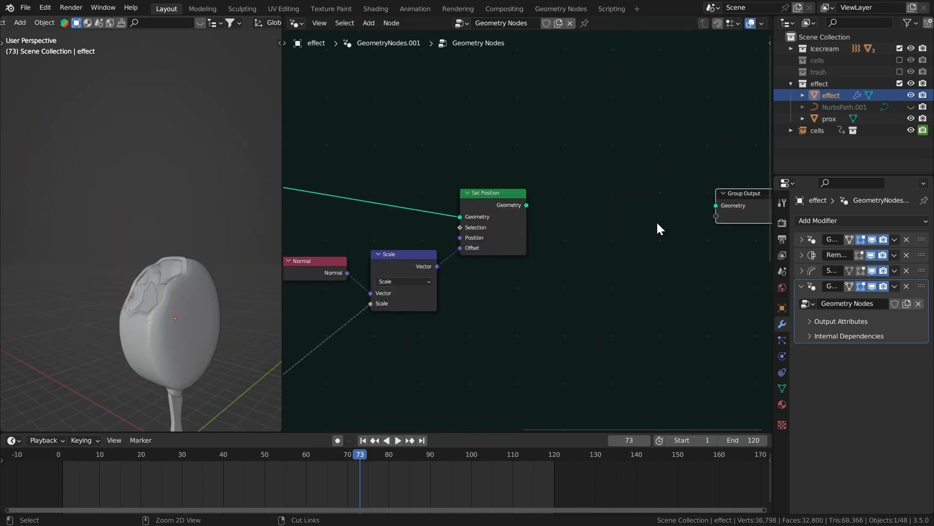
{"action": "key", "text": "ctrl+s"}
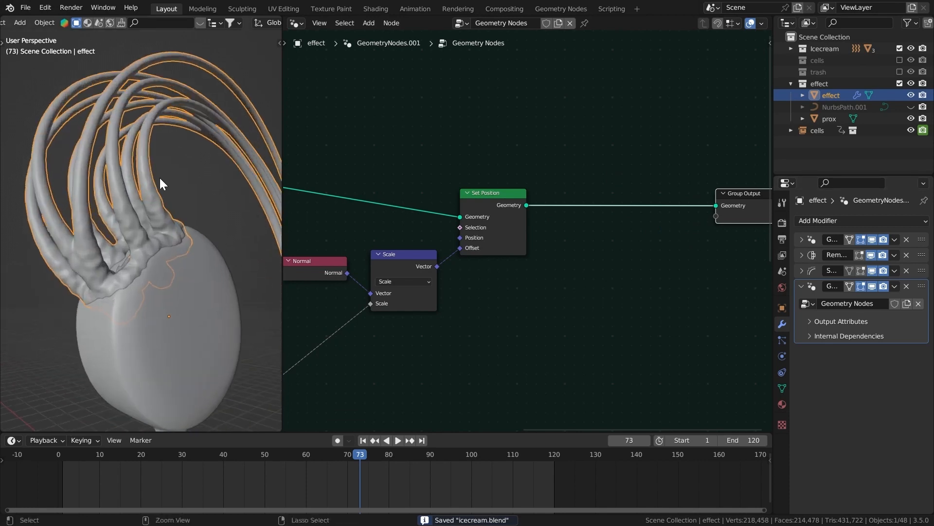
Open the choco node tree of the first modifier and set the upper Curve Circle's radius to 0.26 m.
{"action": "left_click", "coordinate": [801, 287]}
{"action": "left_click", "coordinate": [812, 239]}
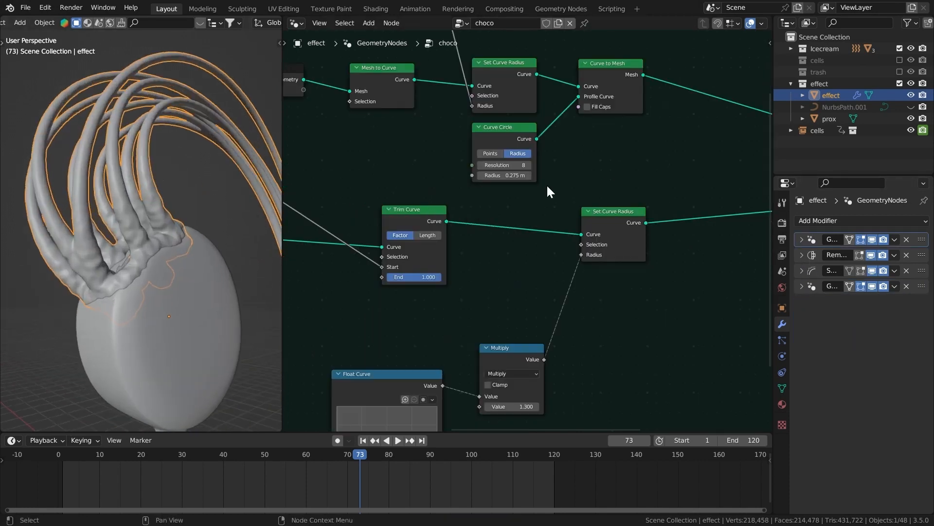
{"action": "middle_click_drag", "start_coordinate": [547, 197], "coordinate": [568, 243]}
{"action": "scroll", "coordinate": [547, 222], "scroll_direction": "up", "scroll_amount": 3}
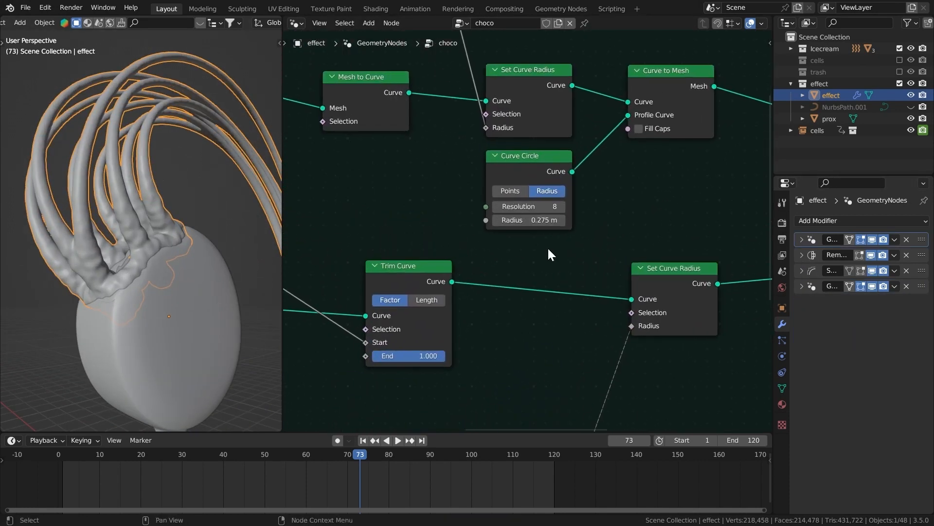
{"action": "scroll", "coordinate": [548, 248], "scroll_direction": "up", "scroll_amount": 2}
{"action": "double_click", "coordinate": [548, 234]}
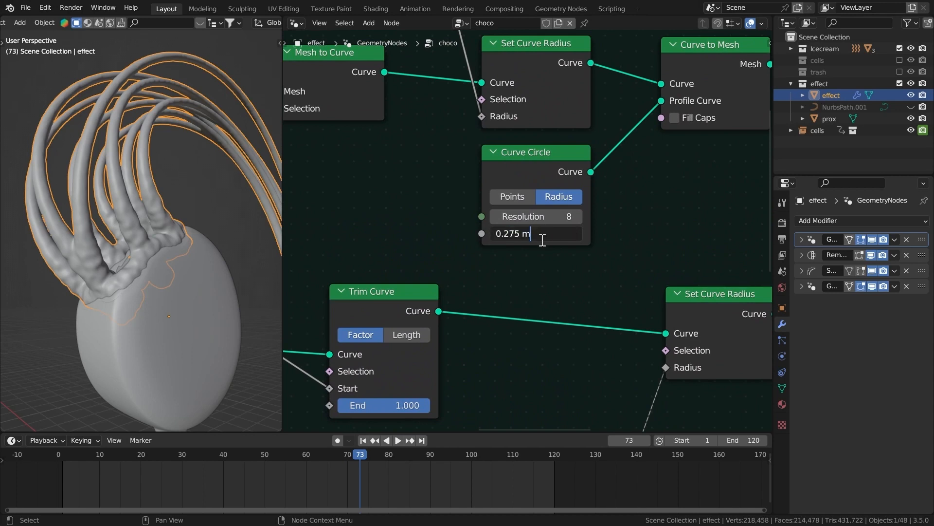
{"action": "key", "text": "BackSpace"}
{"action": "key", "text": "BackSpace"}
{"action": "type", "text": "5"}
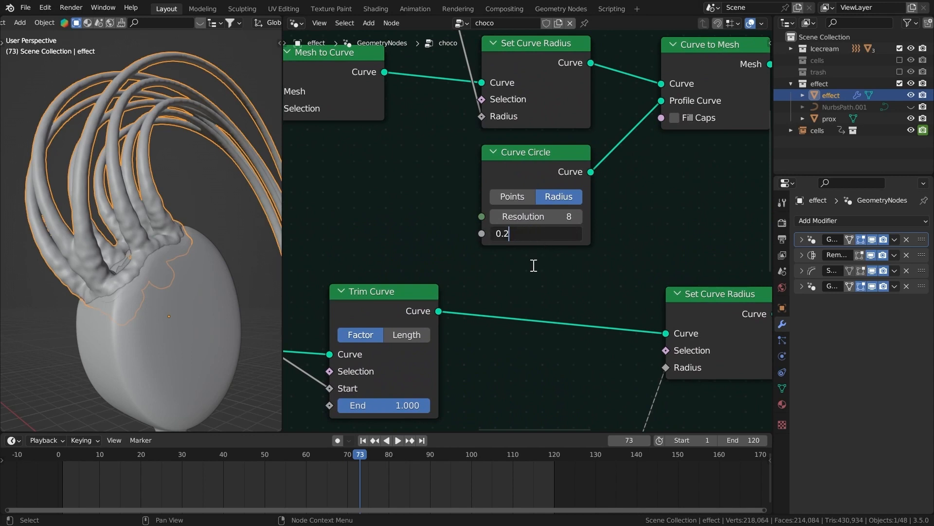
{"action": "key", "text": "Return"}
{"action": "middle_click_drag", "start_coordinate": [536, 268], "coordinate": [541, 314], "text": "ctrl"}
Set the radius of the Curve Circle feeding the lower Curve to Mesh node to 1 m and inspect the thinner strands.
{"action": "middle_click_drag", "start_coordinate": [617, 285], "coordinate": [379, 200]}
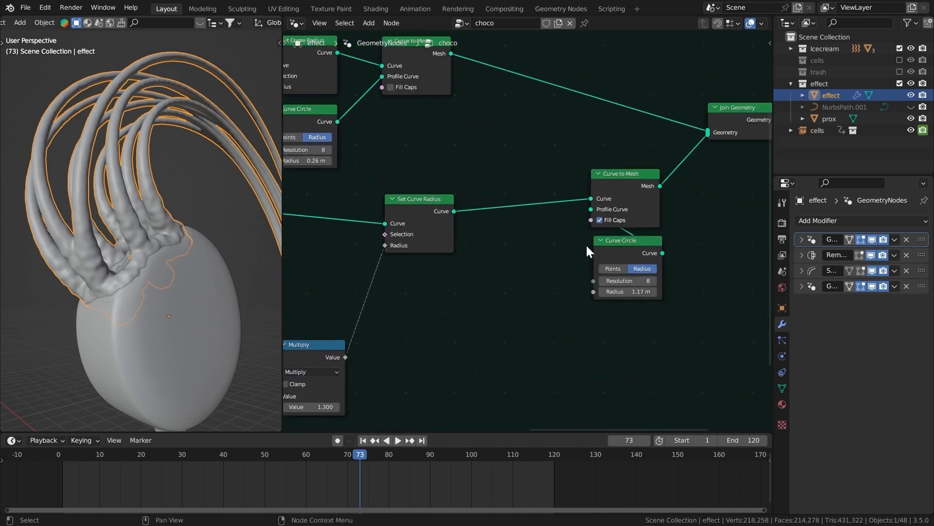
{"action": "middle_click_drag", "start_coordinate": [586, 244], "coordinate": [596, 209], "text": "ctrl"}
{"action": "middle_click_drag", "start_coordinate": [608, 222], "coordinate": [494, 156]}
{"action": "left_click_drag", "start_coordinate": [538, 289], "coordinate": [523, 290]}
{"action": "double_click", "coordinate": [538, 289]}
{"action": "left_click", "coordinate": [539, 289]}
{"action": "key", "text": "BackSpace"}
{"action": "key", "text": "BackSpace"}
{"action": "key", "text": "BackSpace"}
{"action": "key", "text": "BackSpace"}
{"action": "key", "text": "BackSpace"}
{"action": "type", "text": "1"}
{"action": "key", "text": "Return"}
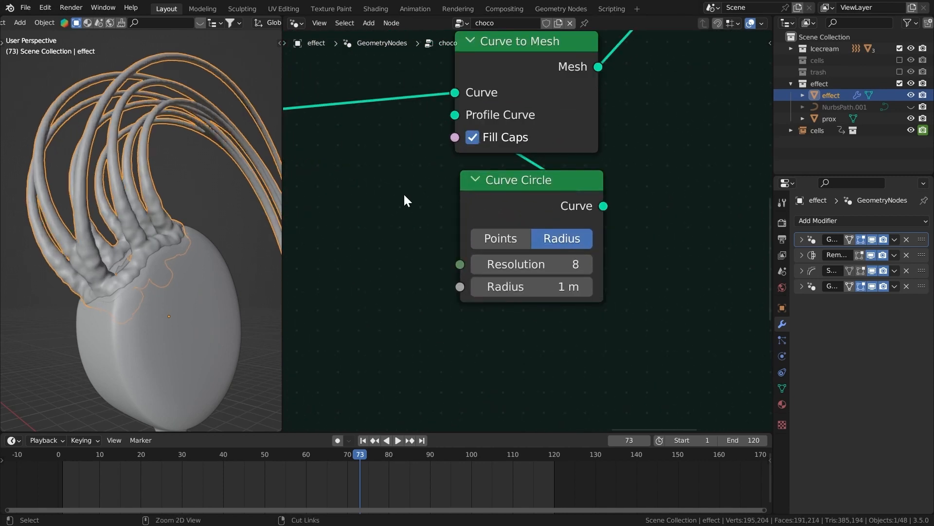
{"action": "middle_click_drag", "start_coordinate": [251, 163], "coordinate": [281, 228], "text": "ctrl"}
{"action": "key", "text": "ctrl+space"}
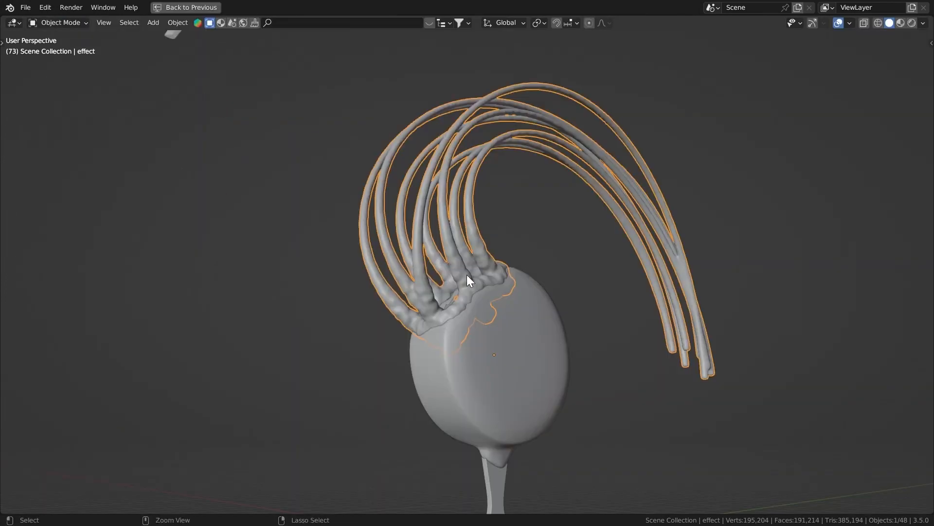
{"action": "key", "text": "ctrl+space"}
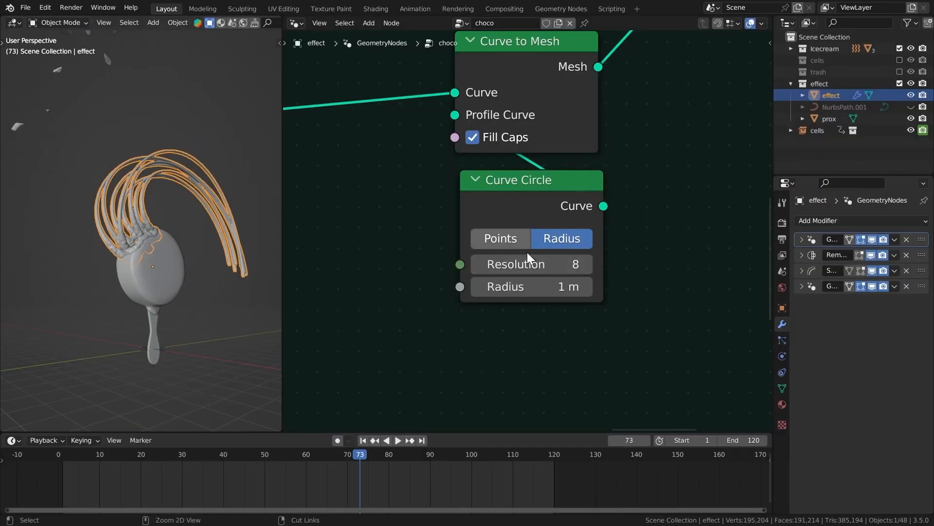
Return to the last modifier's node tree and insert a second Scale node set to 0.1 before the Set Position offset.
{"action": "left_click", "coordinate": [813, 286]}
{"action": "scroll", "coordinate": [710, 254], "scroll_direction": "down", "scroll_amount": 5}
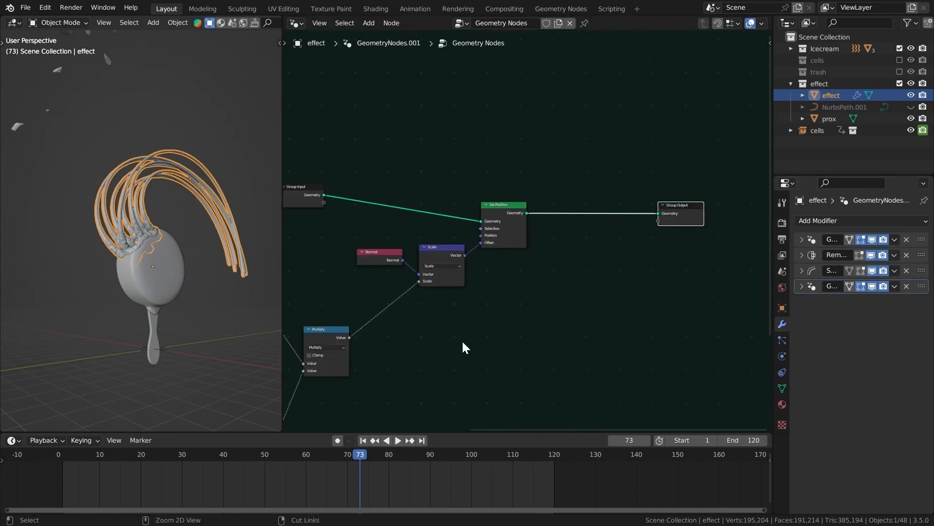
{"action": "middle_click_drag", "start_coordinate": [463, 348], "coordinate": [664, 240]}
{"action": "scroll", "coordinate": [484, 232], "scroll_direction": "up", "scroll_amount": 6}
{"action": "middle_click_drag", "start_coordinate": [658, 122], "coordinate": [485, 225]}
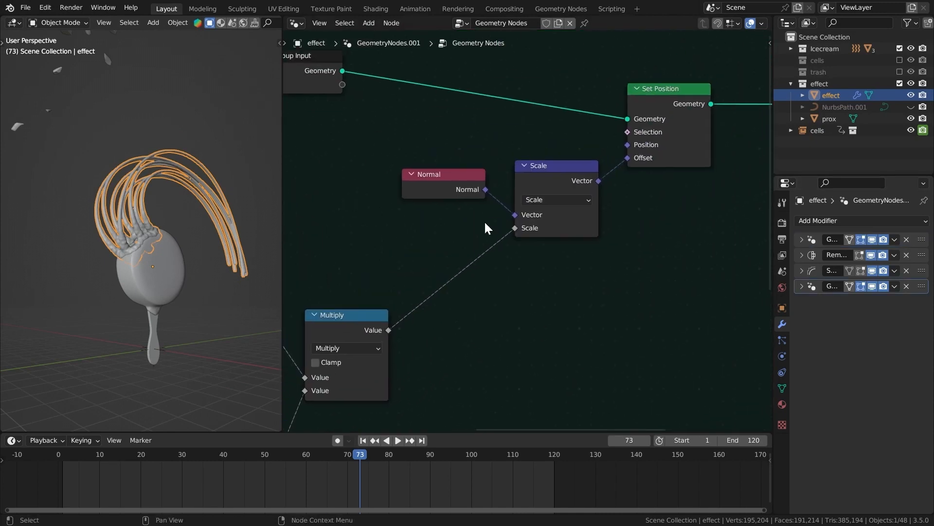
{"action": "left_click_drag", "start_coordinate": [546, 188], "coordinate": [514, 202]}
{"action": "left_click_drag", "start_coordinate": [453, 184], "coordinate": [320, 169]}
{"action": "left_click_drag", "start_coordinate": [534, 197], "coordinate": [457, 186]}
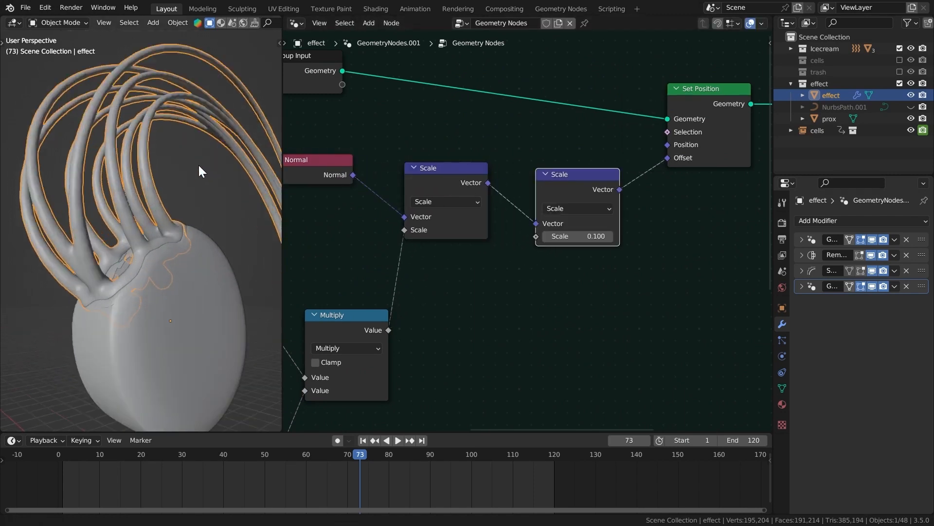
{"action": "left_click", "coordinate": [199, 165]}
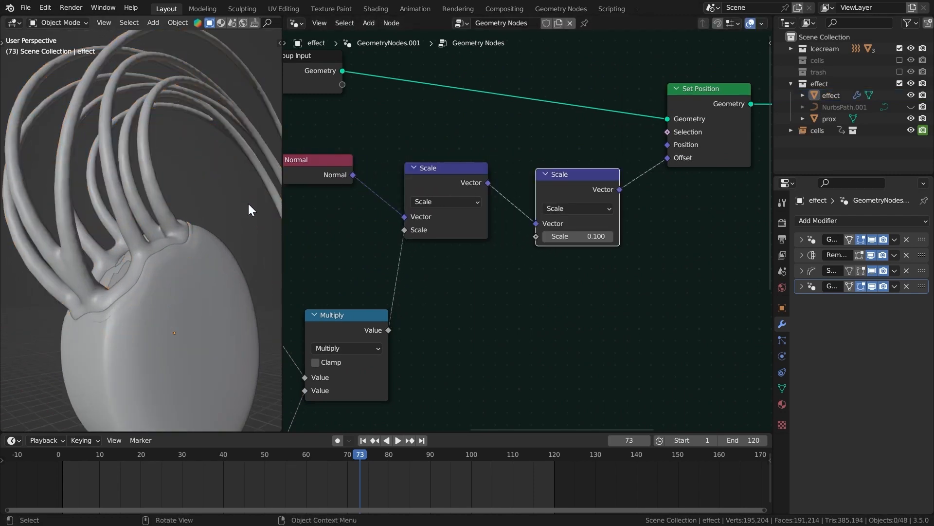
Try a scale of 0.6 on the second Scale node, settle on 0.4, and save the file.
{"action": "left_click", "coordinate": [582, 236]}
{"action": "type", "text": "0.6"}
{"action": "key", "text": "Return"}
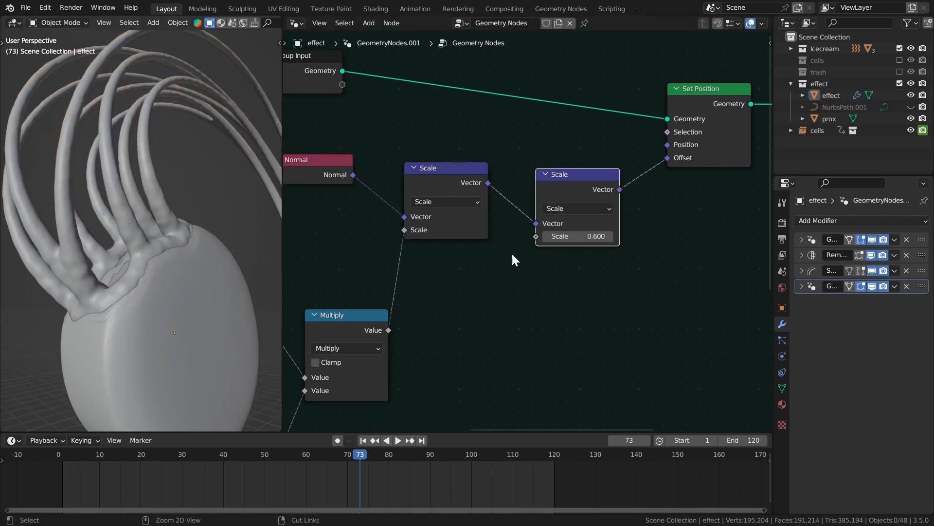
{"action": "key", "text": "ctrl+s"}
{"action": "key", "text": "ctrl+space"}
{"action": "scroll", "coordinate": [271, 262], "scroll_direction": "up", "scroll_amount": 5}
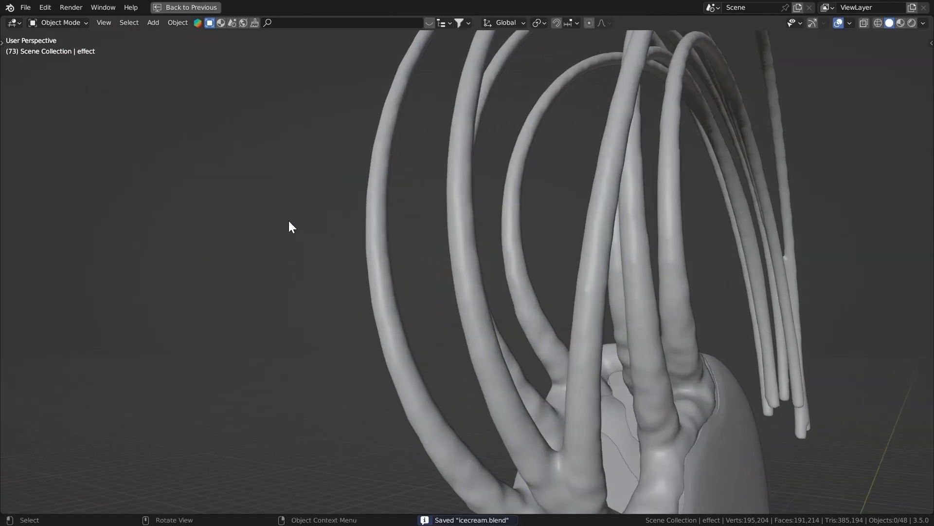
{"action": "scroll", "coordinate": [309, 229], "scroll_direction": "down", "scroll_amount": 5}
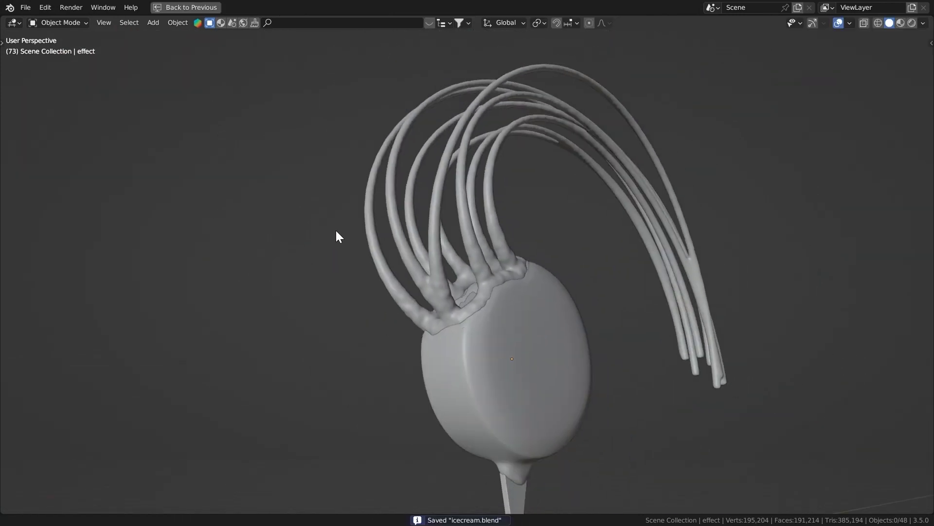
{"action": "scroll", "coordinate": [336, 233], "scroll_direction": "down", "scroll_amount": 4}
{"action": "key", "text": "ctrl+space"}
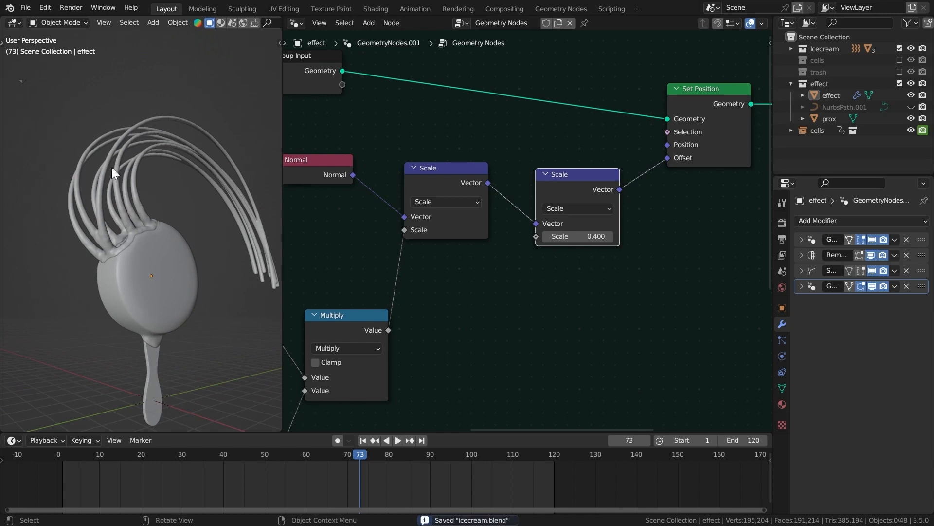
Insert a Set Material node between Set Position and Group Output on the effect object.
{"action": "left_click", "coordinate": [130, 148]}
{"action": "middle_click_drag", "start_coordinate": [588, 249], "coordinate": [404, 285]}
{"action": "middle_click_drag", "start_coordinate": [747, 127], "coordinate": [501, 181]}
{"action": "key", "text": "shift+a"}
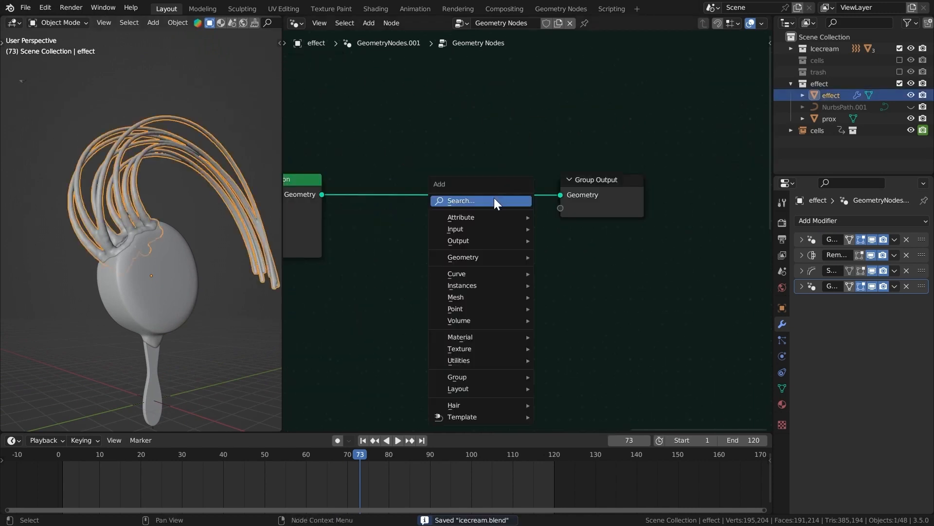
{"action": "left_click", "coordinate": [494, 199]}
{"action": "type", "text": "set"}
{"action": "left_click", "coordinate": [512, 241]}
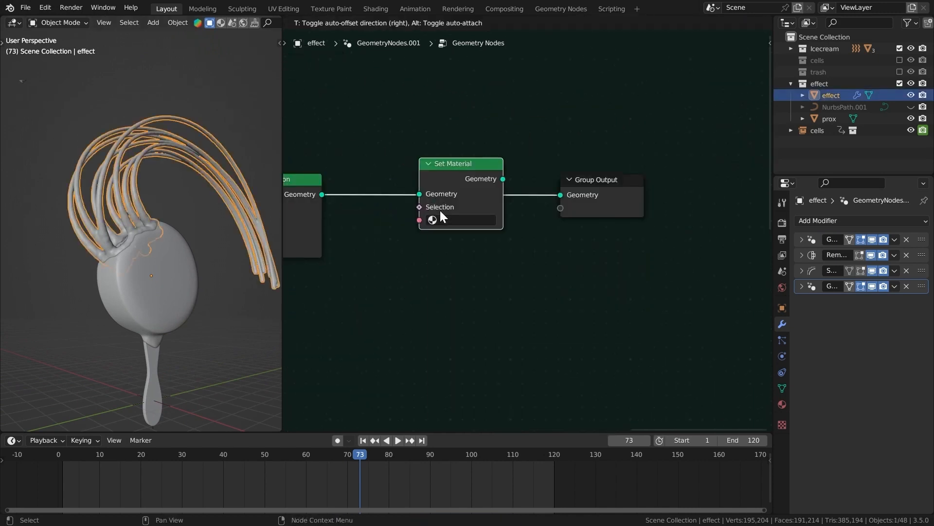
{"action": "left_click", "coordinate": [439, 209]}
Rename the effect object's material to choco, assign it in the Set Material node, and save the file.
{"action": "left_click", "coordinate": [782, 405]}
{"action": "double_click", "coordinate": [826, 268]}
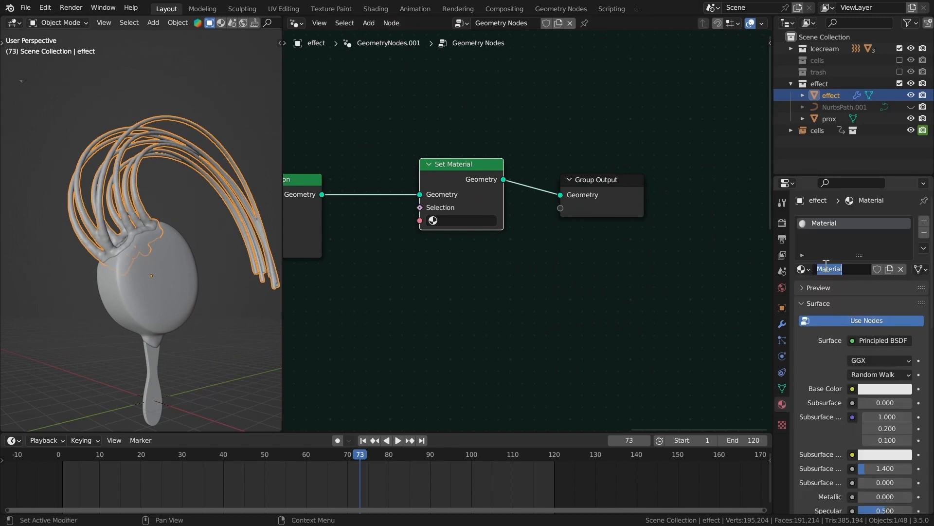
{"action": "type", "text": "choco"}
{"action": "key", "text": "Return"}
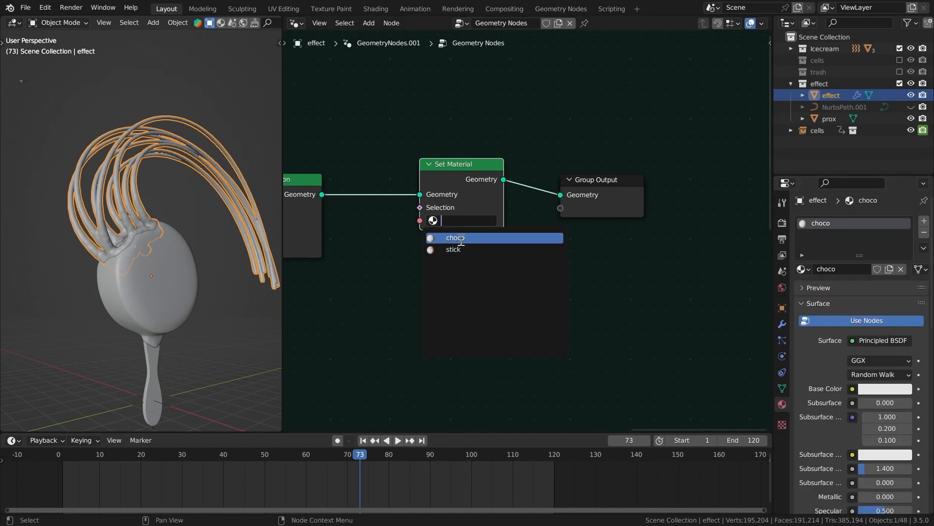
{"action": "left_click", "coordinate": [443, 237]}
{"action": "key", "text": "ctrl+s"}
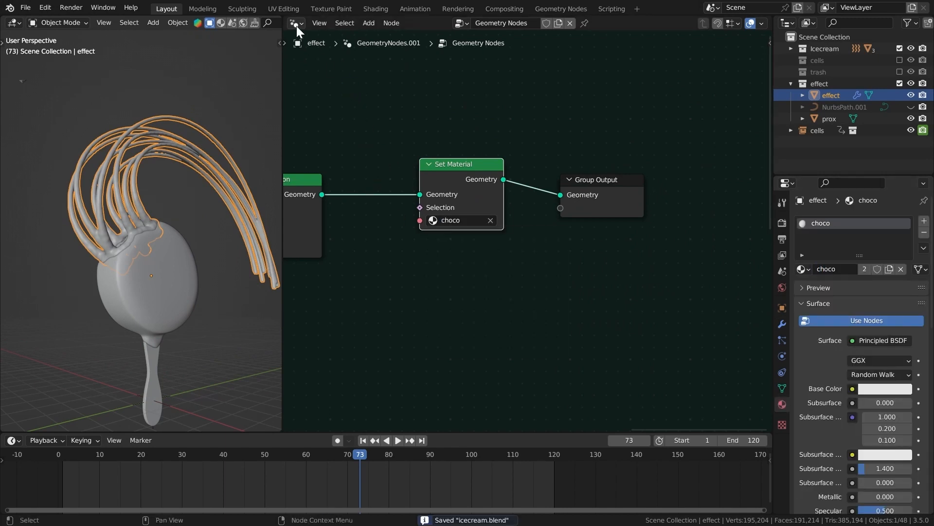
Switch the node editor to the shader nodes of the choco material and frame the Principled BSDF.
{"action": "scroll", "coordinate": [297, 25], "scroll_direction": "down", "scroll_amount": 1, "text": "ctrl"}
{"action": "scroll", "coordinate": [580, 272], "scroll_direction": "down", "scroll_amount": 6}
{"action": "middle_click_drag", "start_coordinate": [550, 248], "coordinate": [653, 270]}
{"action": "key", "text": "alt+a"}
{"action": "scroll", "coordinate": [277, 210], "scroll_direction": "up", "scroll_amount": 1}
{"action": "scroll", "coordinate": [496, 234], "scroll_direction": "up", "scroll_amount": 3}
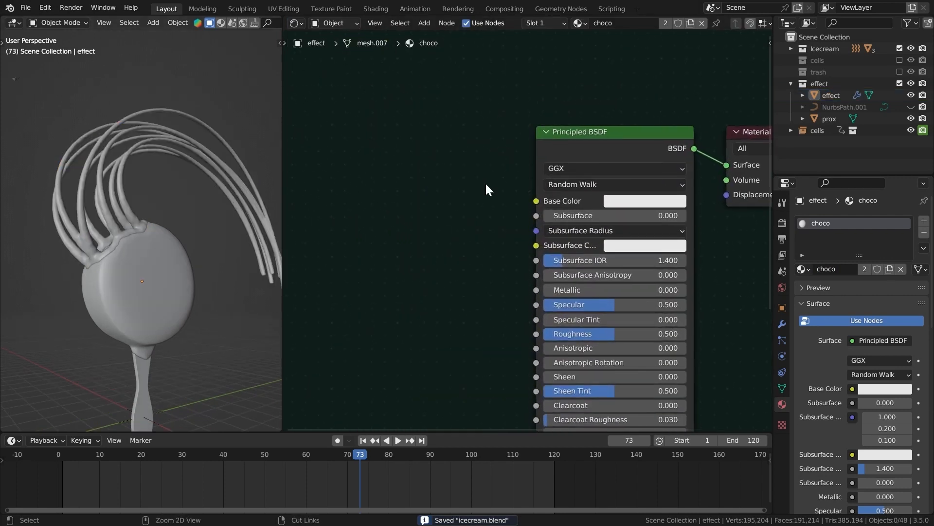
Try a Subsurface of 0.5 on the Principled BSDF, settle on 0.33, and save the file.
{"action": "left_click", "coordinate": [583, 215]}
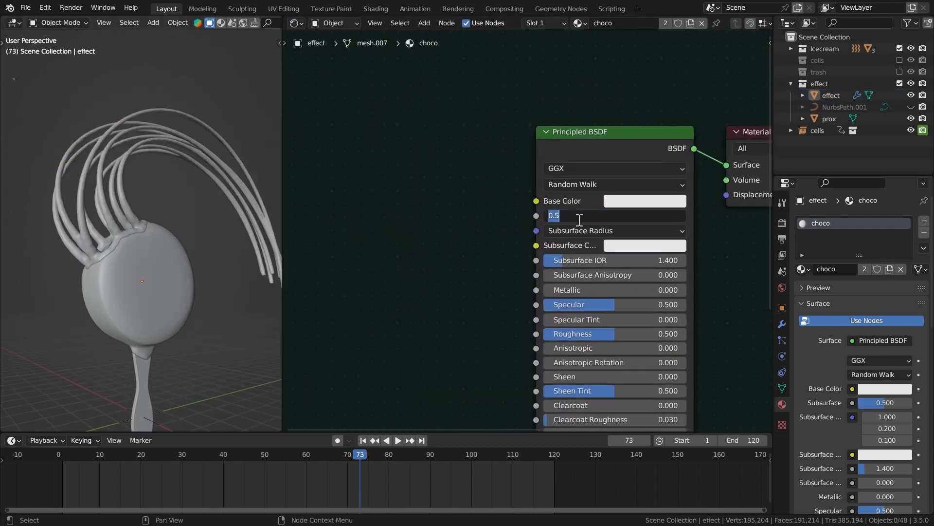
{"action": "type", "text": "0.5"}
{"action": "key", "text": "Return"}
{"action": "left_click", "coordinate": [589, 215]}
{"action": "key", "text": "BackSpace"}
{"action": "type", "text": ".33"}
{"action": "key", "text": "Return"}
{"action": "scroll", "coordinate": [497, 198], "scroll_direction": "down", "scroll_amount": 2}
{"action": "key", "text": "ctrl+s"}
{"action": "middle_click_drag", "start_coordinate": [497, 197], "coordinate": [530, 212]}
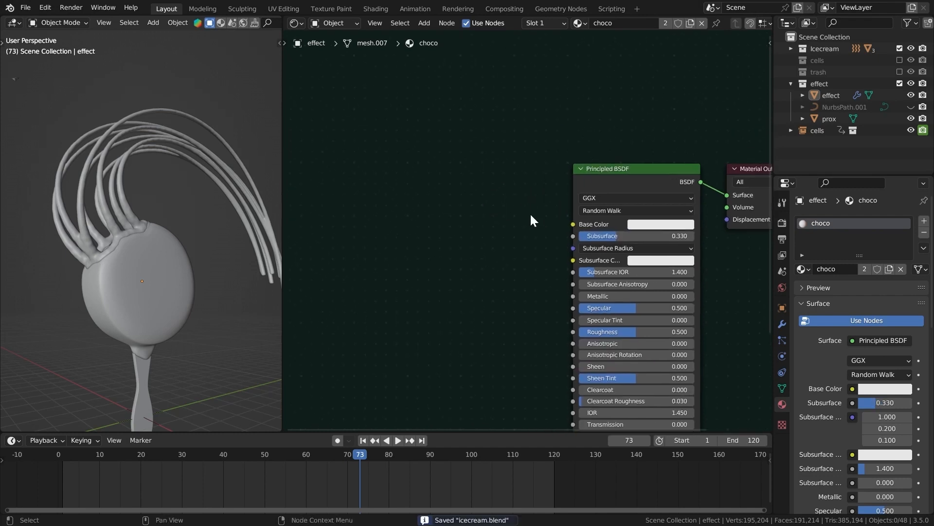
Add an RGB node beside the Principled BSDF and set its color to a dark chocolate brown.
{"action": "key", "text": "shift+a"}
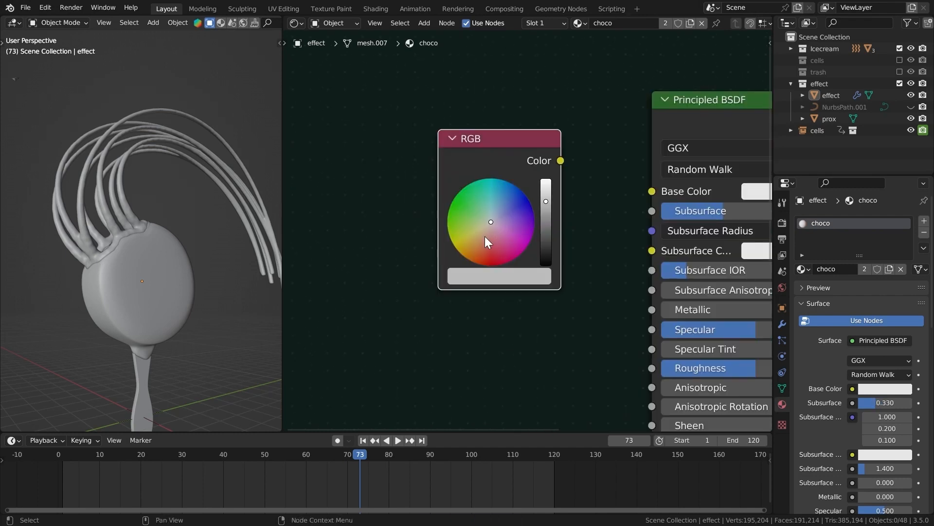
{"action": "scroll", "coordinate": [487, 234], "scroll_direction": "up", "scroll_amount": 2}
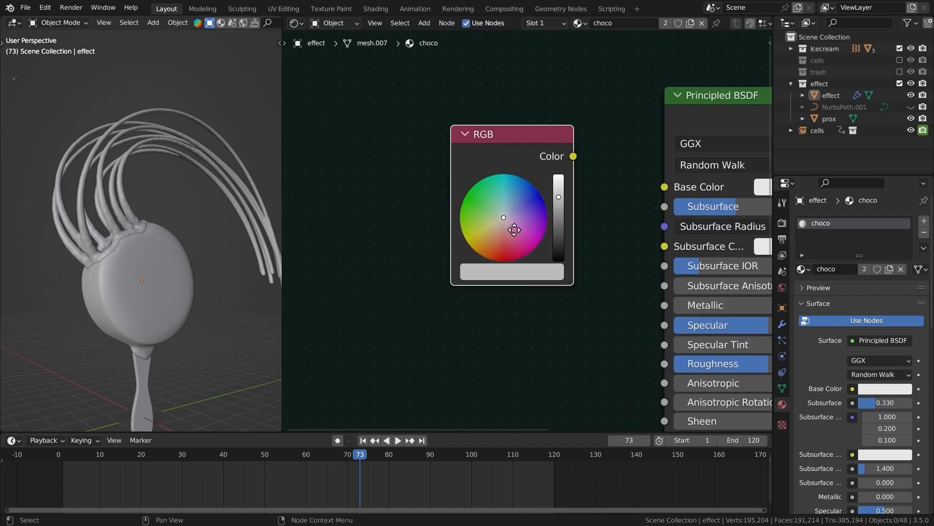
{"action": "left_click", "coordinate": [506, 243]}
{"action": "left_click", "coordinate": [578, 226]}
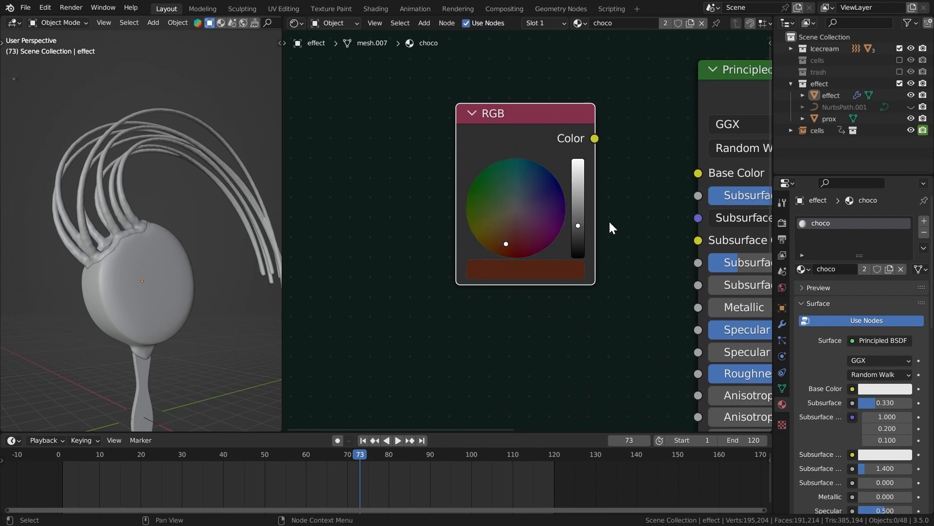
Connect the RGB node's Color to both Base Color and Subsurface Color of the Principled BSDF.
{"action": "middle_click_drag", "start_coordinate": [594, 179], "coordinate": [557, 181]}
{"action": "middle_click_drag", "start_coordinate": [569, 227], "coordinate": [484, 262]}
{"action": "left_click_drag", "start_coordinate": [474, 178], "coordinate": [567, 271]}
{"action": "scroll", "coordinate": [488, 196], "scroll_direction": "down", "scroll_amount": 1}
{"action": "scroll", "coordinate": [525, 231], "scroll_direction": "down", "scroll_amount": 2}
{"action": "scroll", "coordinate": [196, 221], "scroll_direction": "down", "scroll_amount": 2}
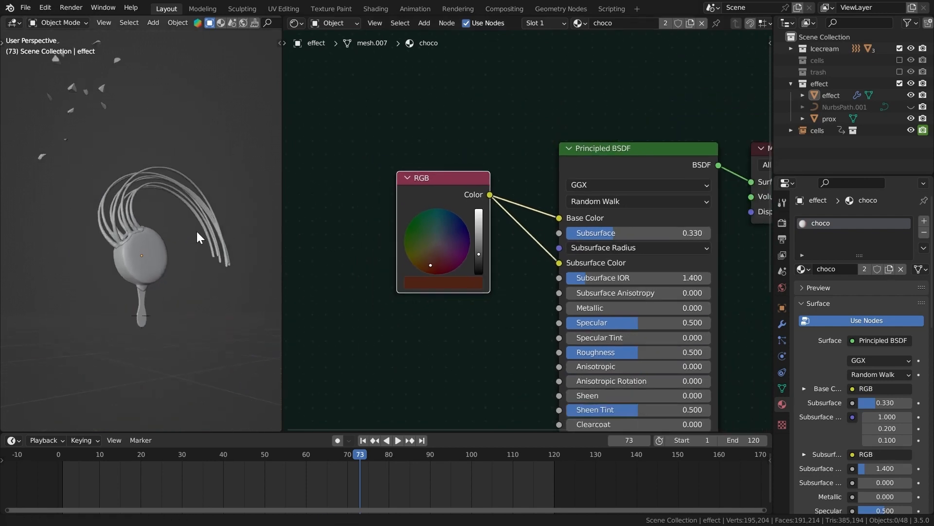
Add an area light to the scene in a maximized 3D view and raise it along the Z axis.
{"action": "middle_click_drag", "start_coordinate": [197, 232], "coordinate": [197, 218]}
{"action": "key", "text": "ctrl+space"}
{"action": "key", "text": "shift+a"}
{"action": "mouse_move", "coordinate": [334, 373]}
{"action": "left_click", "coordinate": [414, 406]}
{"action": "middle_click_drag", "start_coordinate": [391, 359], "coordinate": [344, 327]}
{"action": "key", "text": "g"}
{"action": "key", "text": "z"}
{"action": "left_click", "coordinate": [258, 137]}
Rotate, reposition and scale the area light beside the ice cream and splash.
{"action": "middle_click_drag", "start_coordinate": [265, 136], "coordinate": [235, 149]}
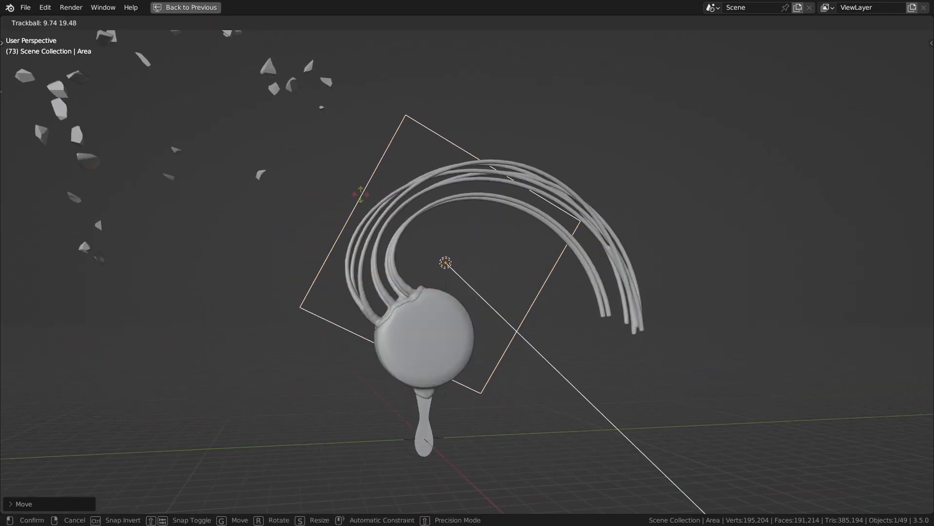
{"action": "left_click", "coordinate": [372, 184]}
{"action": "middle_click_drag", "start_coordinate": [371, 184], "coordinate": [363, 198]}
{"action": "key", "text": "g"}
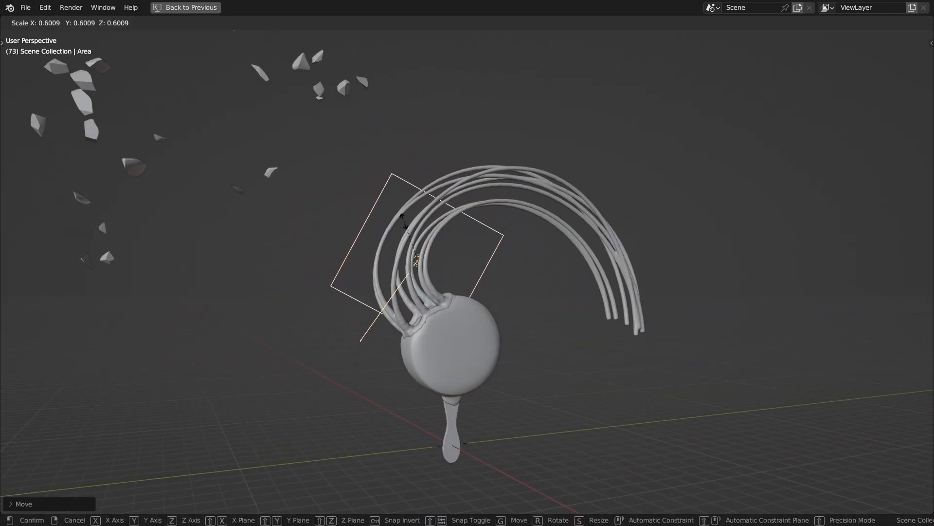
{"action": "left_click", "coordinate": [386, 219]}
Set the area light's power to 20000 W.
{"action": "key", "text": "ctrl+space"}
{"action": "left_click", "coordinate": [862, 299]}
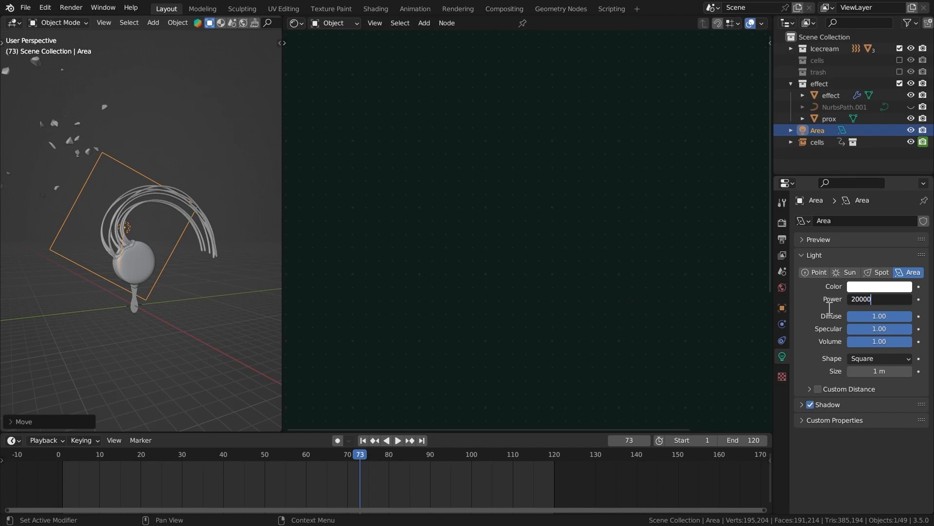
{"action": "key", "text": "Return"}
{"action": "key", "text": "ctrl+space"}
{"action": "middle_click_drag", "start_coordinate": [531, 231], "coordinate": [558, 232]}
{"action": "key", "text": "ctrl+space"}
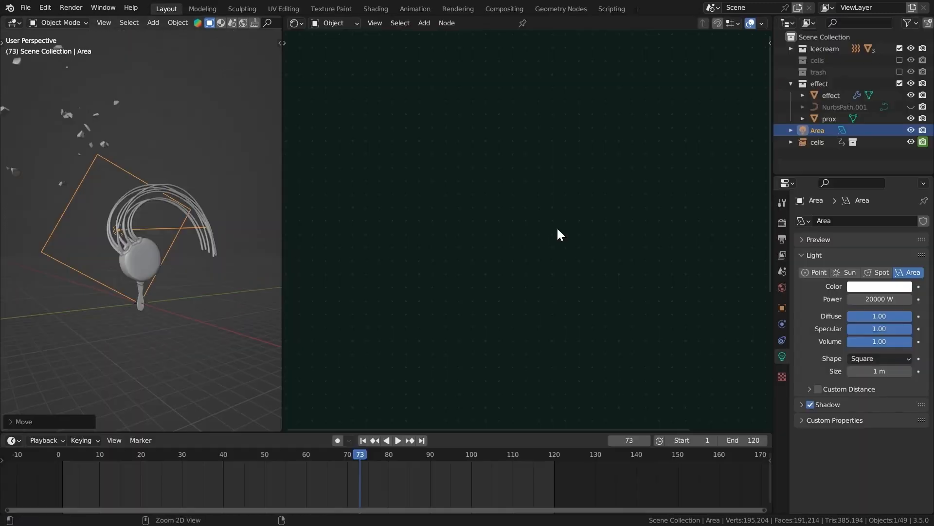
Set the render engine to Cycles and the device to GPU Compute.
{"action": "left_click", "coordinate": [782, 222]}
{"action": "left_click", "coordinate": [867, 221]}
{"action": "left_click", "coordinate": [858, 262]}
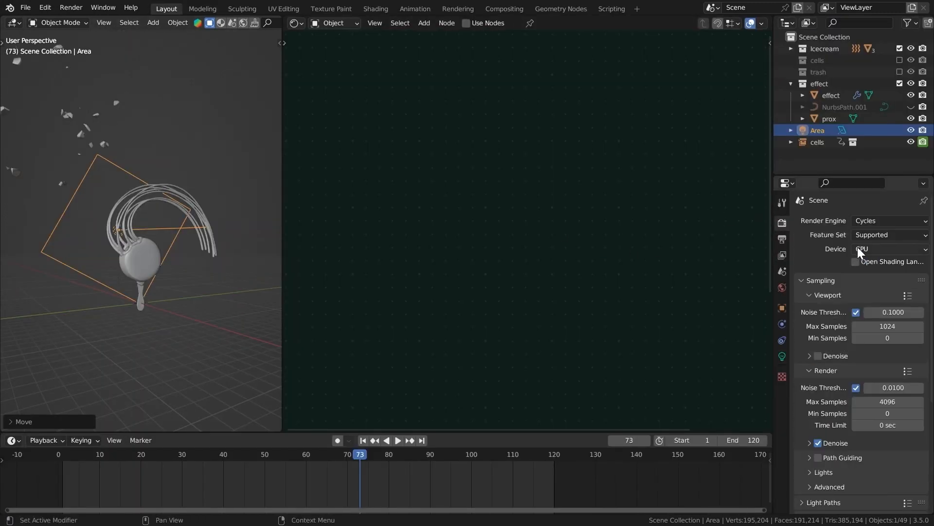
{"action": "left_click", "coordinate": [859, 250]}
{"action": "left_click", "coordinate": [861, 265]}
Set the render Max Samples to 300 and save the file.
{"action": "scroll", "coordinate": [856, 292], "scroll_direction": "down", "scroll_amount": 2}
{"action": "left_click", "coordinate": [858, 355]}
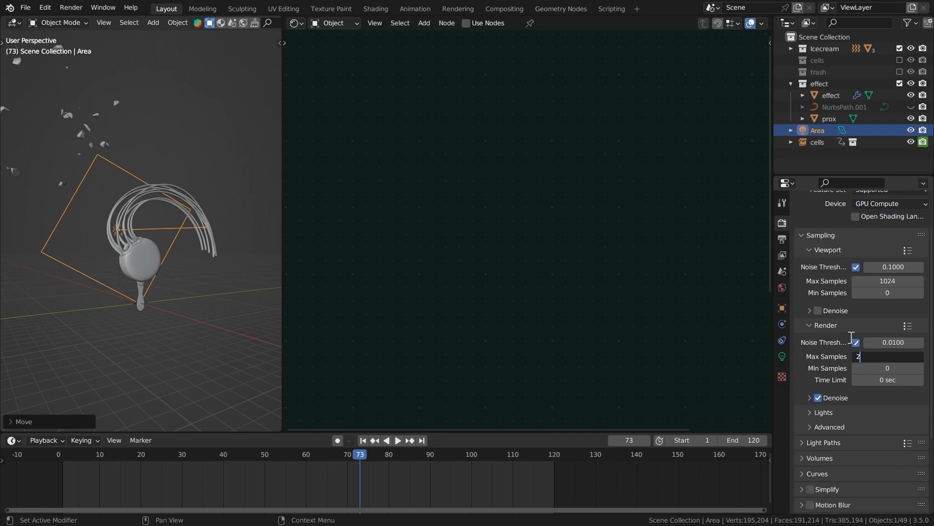
{"action": "type", "text": "300"}
{"action": "key", "text": "Return"}
{"action": "scroll", "coordinate": [810, 344], "scroll_direction": "down", "scroll_amount": 5}
{"action": "key", "text": "ctrl+s"}
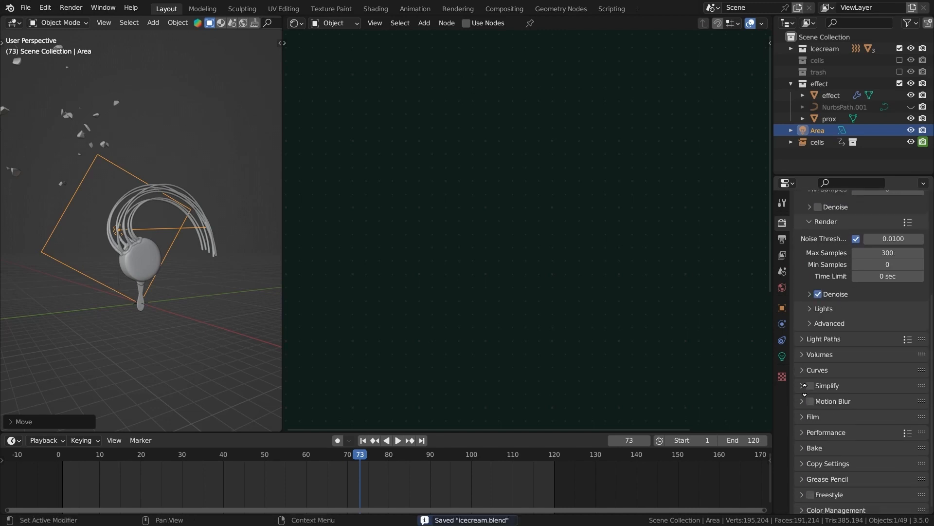
Set the Color Management look to Medium High Contrast and save the file.
{"action": "left_click", "coordinate": [807, 509]}
{"action": "scroll", "coordinate": [827, 472], "scroll_direction": "down", "scroll_amount": 5}
{"action": "left_click", "coordinate": [860, 444]}
{"action": "left_click", "coordinate": [832, 393]}
{"action": "scroll", "coordinate": [804, 347], "scroll_direction": "up", "scroll_amount": 8}
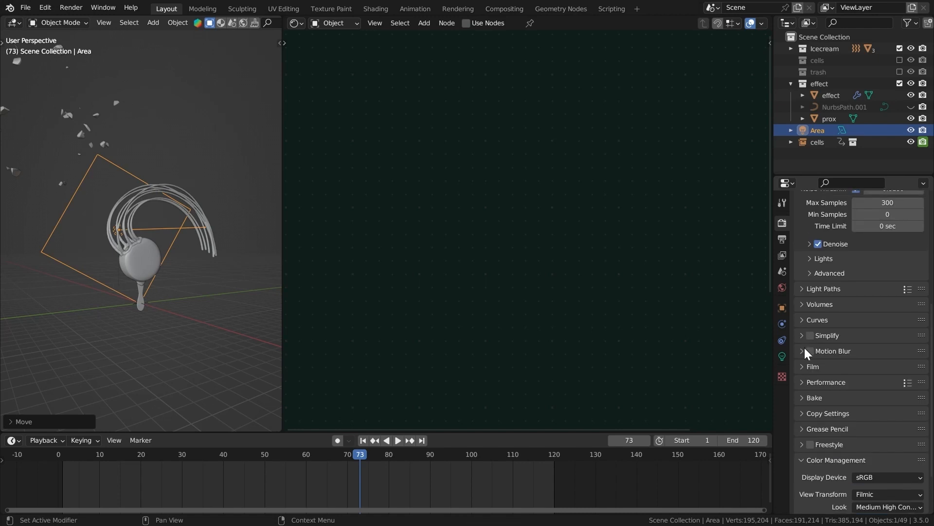
{"action": "scroll", "coordinate": [820, 341], "scroll_direction": "up", "scroll_amount": 5}
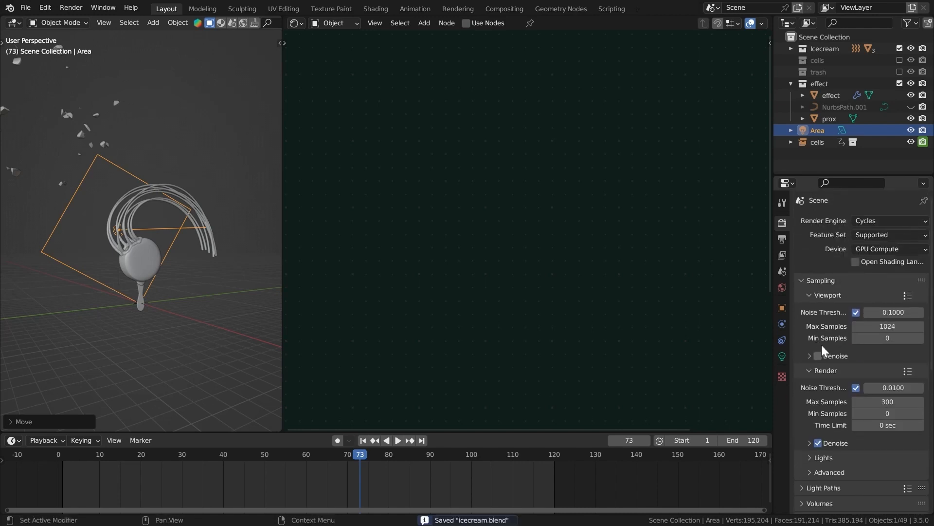
Preview the scene with rendered shading in a maximized 3D view and save the file.
{"action": "left_click", "coordinate": [782, 239]}
{"action": "key", "text": "ctrl+space"}
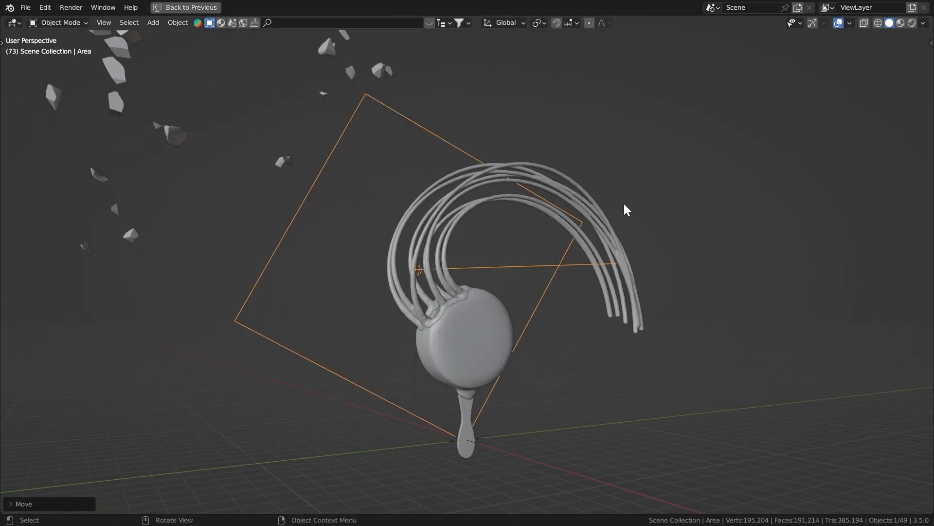
{"action": "key", "text": "z"}
{"action": "left_click", "coordinate": [573, 325]}
{"action": "left_click", "coordinate": [909, 23]}
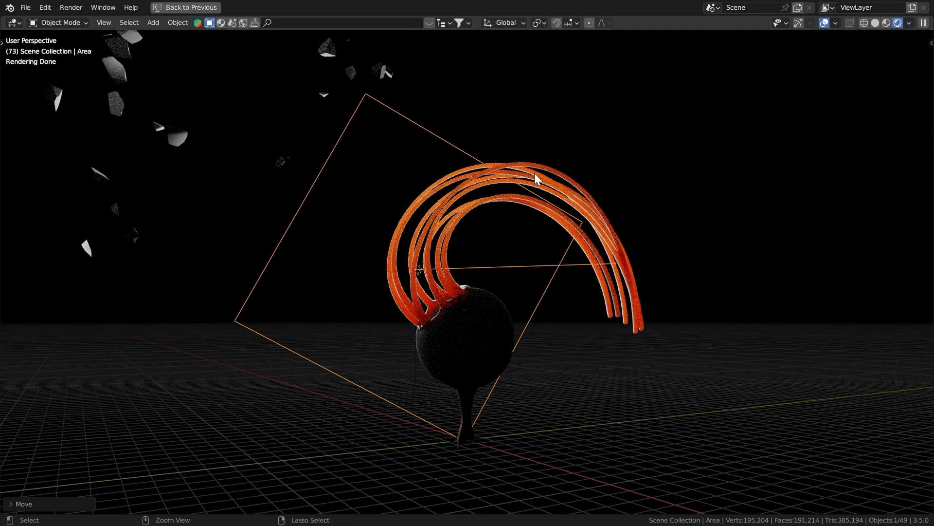
{"action": "key", "text": "ctrl+s"}
{"action": "mouse_move", "coordinate": [534, 174]}
{"action": "middle_mouse_down"}
{"action": "mouse_move", "coordinate": [529, 180]}
{"action": "mouse_move", "coordinate": [618, 183]}
{"action": "mouse_move", "coordinate": [442, 179]}
{"action": "mouse_move", "coordinate": [527, 182]}
{"action": "middle_mouse_up"}
{"action": "key", "text": "ctrl+s"}
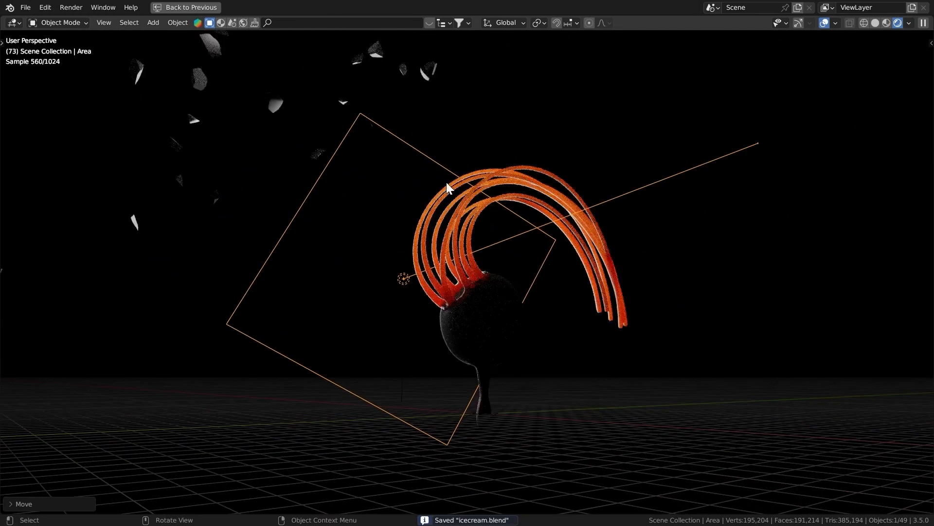
Rotate and move the area light further to adjust how it lights the splash from behind.
{"action": "key", "text": "r"}
{"action": "key", "text": "r"}
{"action": "left_click", "coordinate": [410, 204]}
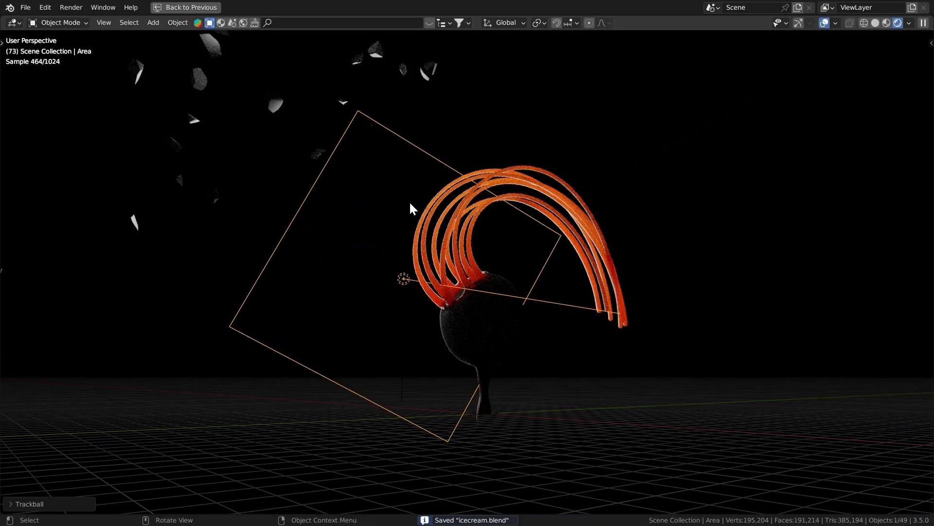
{"action": "key", "text": "g"}
{"action": "left_click", "coordinate": [447, 198]}
{"action": "middle_click_drag", "start_coordinate": [447, 198], "coordinate": [414, 193]}
{"action": "key", "text": "r"}
{"action": "key", "text": "r"}
{"action": "left_click", "coordinate": [380, 200]}
{"action": "key", "text": "g"}
{"action": "left_click", "coordinate": [402, 175]}
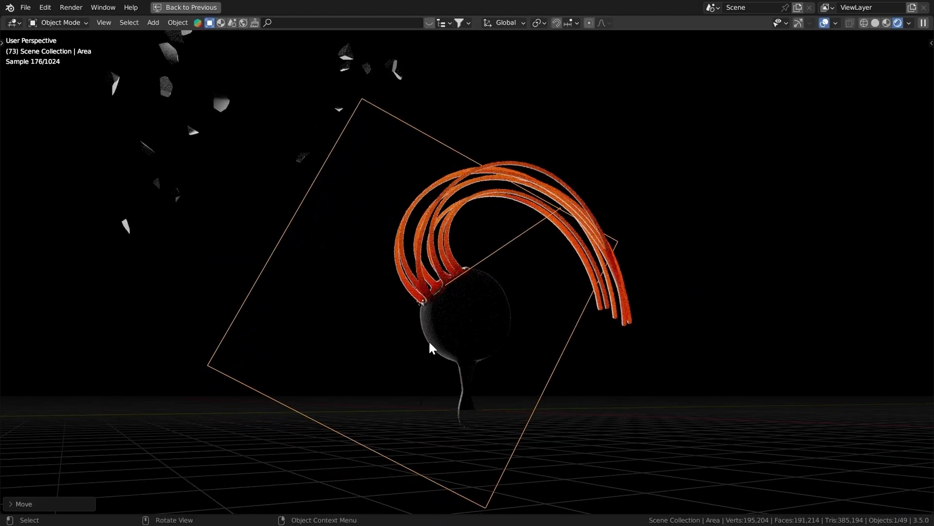
Duplicate the area light, then rotate and move the copy to the front side of the ice cream.
{"action": "middle_click_drag", "start_coordinate": [428, 346], "coordinate": [407, 330]}
{"action": "scroll", "coordinate": [637, 214], "scroll_direction": "down", "scroll_amount": 3}
{"action": "middle_click_drag", "start_coordinate": [636, 215], "coordinate": [535, 176]}
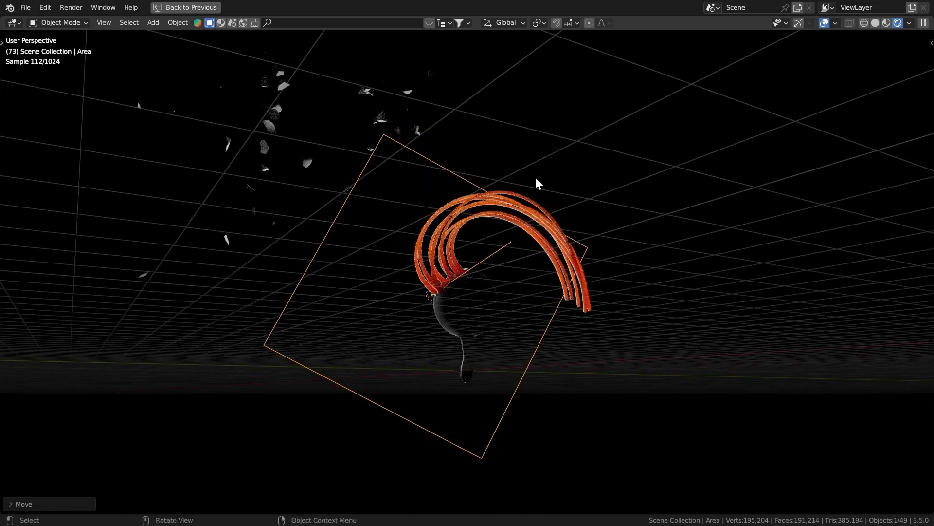
{"action": "middle_click_drag", "start_coordinate": [642, 194], "coordinate": [453, 287]}
{"action": "key", "text": "shift+d"}
{"action": "left_click", "coordinate": [564, 198]}
{"action": "middle_click_drag", "start_coordinate": [565, 198], "coordinate": [433, 214]}
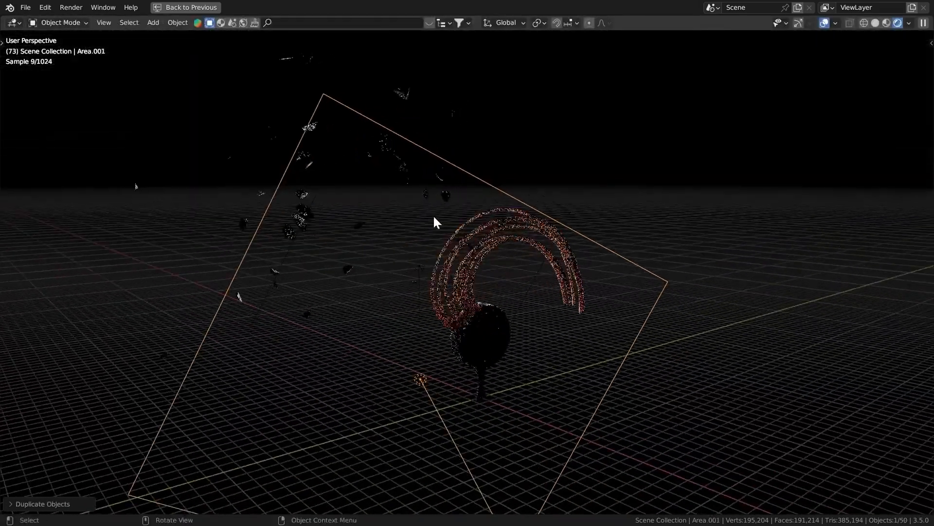
{"action": "key", "text": "r"}
{"action": "key", "text": "r"}
{"action": "left_click", "coordinate": [498, 300]}
{"action": "key", "text": "g"}
{"action": "left_click", "coordinate": [643, 303]}
Aim the duplicated area light at the ice cream, scale it, and reposition it in front of the splash.
{"action": "middle_click_drag", "start_coordinate": [569, 290], "coordinate": [467, 326]}
{"action": "key", "text": "r"}
{"action": "key", "text": "r"}
{"action": "left_click", "coordinate": [538, 346]}
{"action": "key", "text": "g"}
{"action": "left_click", "coordinate": [726, 396]}
{"action": "key", "text": "s"}
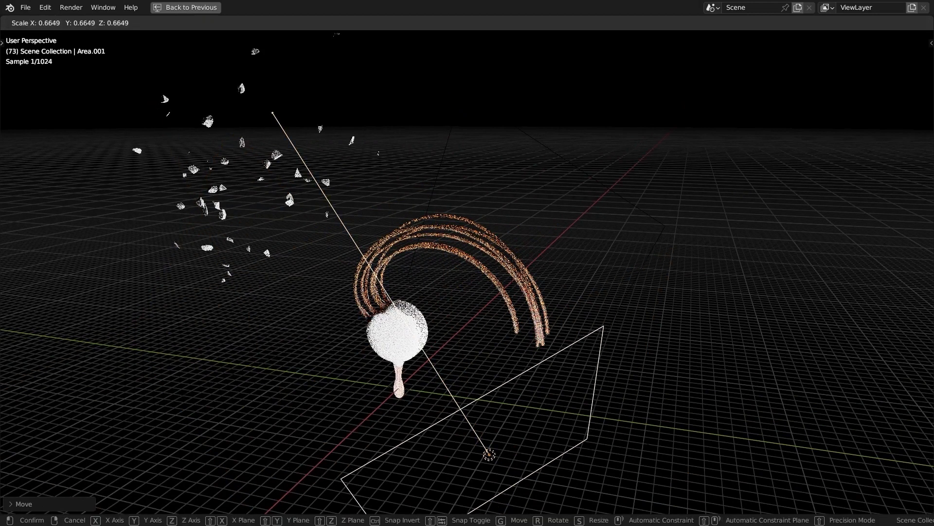
{"action": "left_click", "coordinate": [611, 459]}
{"action": "middle_click_drag", "start_coordinate": [611, 459], "coordinate": [691, 438]}
{"action": "key", "text": "g"}
{"action": "left_click", "coordinate": [691, 453]}
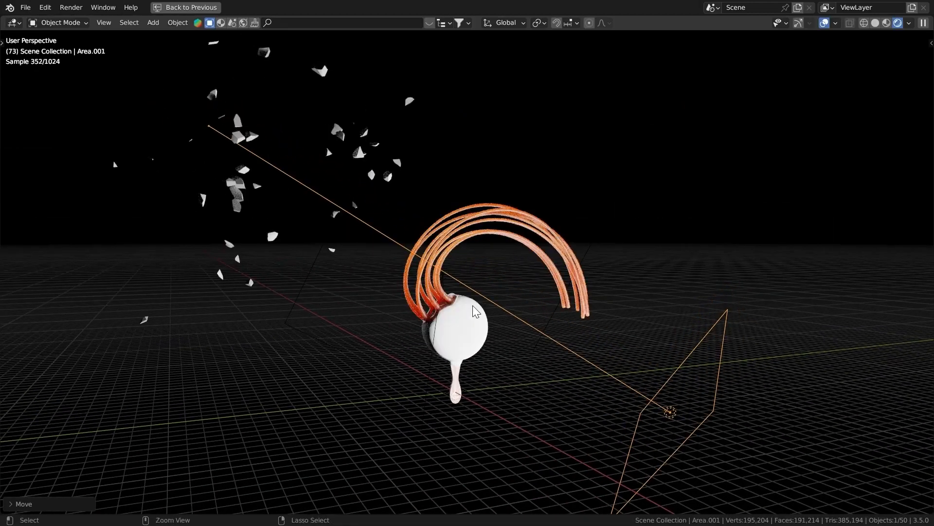
Set the second area light's power to 5000 W.
{"action": "key", "text": "ctrl+space"}
{"action": "left_click", "coordinate": [782, 356]}
{"action": "left_click", "coordinate": [867, 299]}
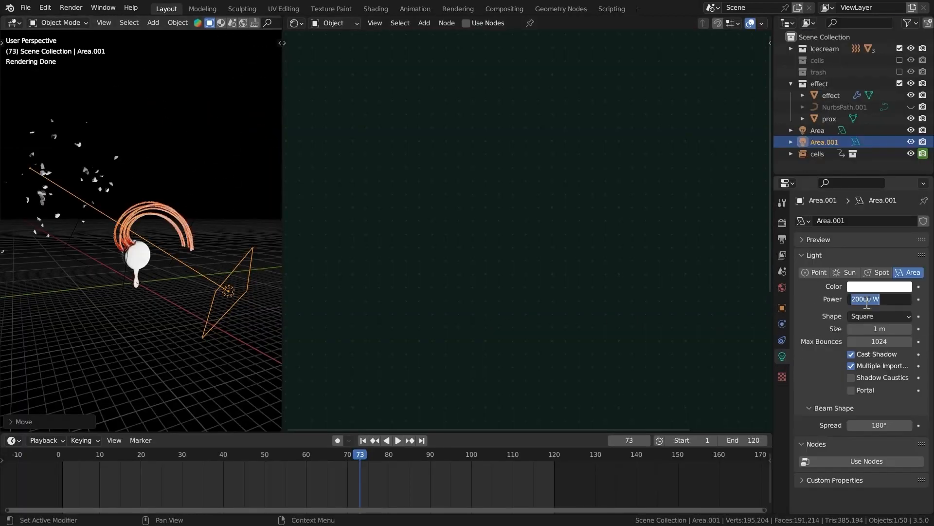
{"action": "key", "text": "Return"}
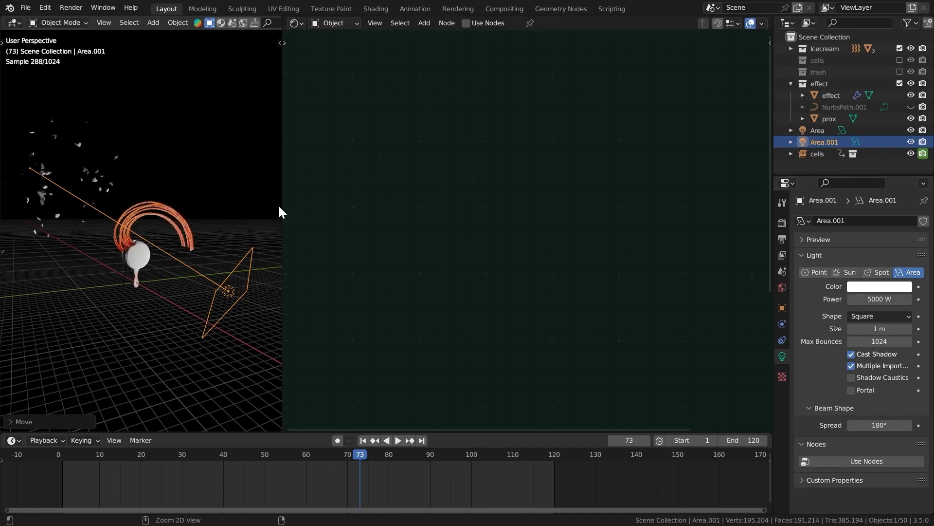
Rotate the second area light and move it again to refine the front lighting.
{"action": "key", "text": "ctrl+space"}
{"action": "middle_click_drag", "start_coordinate": [358, 292], "coordinate": [306, 297]}
{"action": "key", "text": "r"}
{"action": "key", "text": "r"}
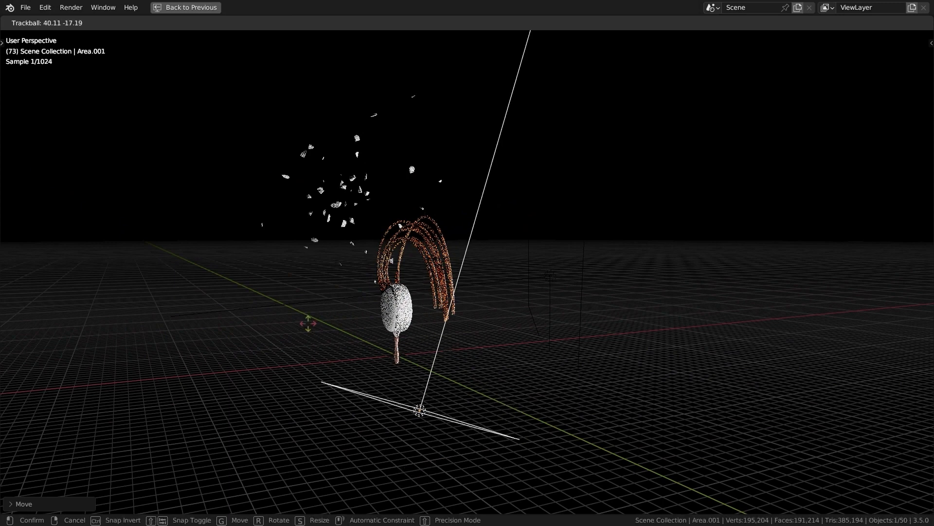
{"action": "left_click", "coordinate": [340, 296]}
{"action": "middle_click_drag", "start_coordinate": [341, 297], "coordinate": [508, 227]}
{"action": "key", "text": "g"}
{"action": "left_click", "coordinate": [465, 329]}
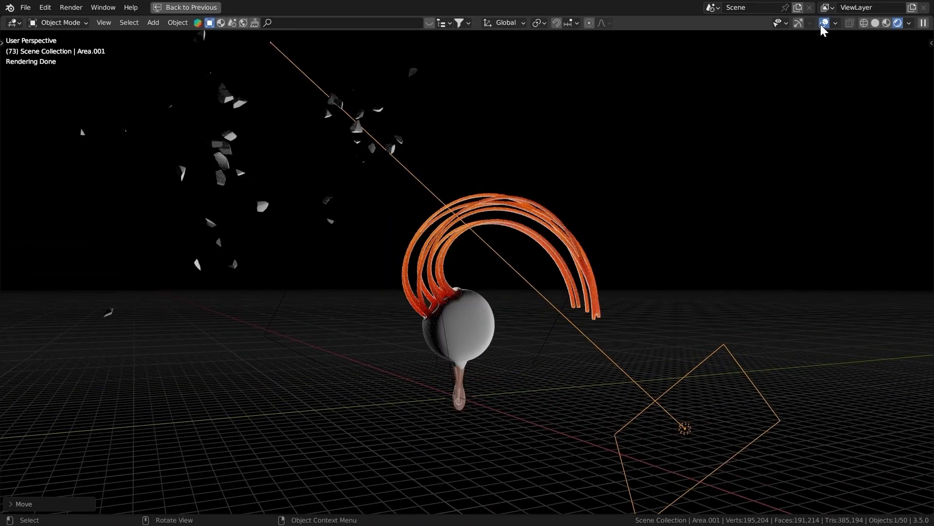
Hide the viewport overlays and the cells object, and save the file.
{"action": "left_click", "coordinate": [822, 24]}
{"action": "key", "text": "ctrl+space"}
{"action": "key", "text": "ctrl+s"}
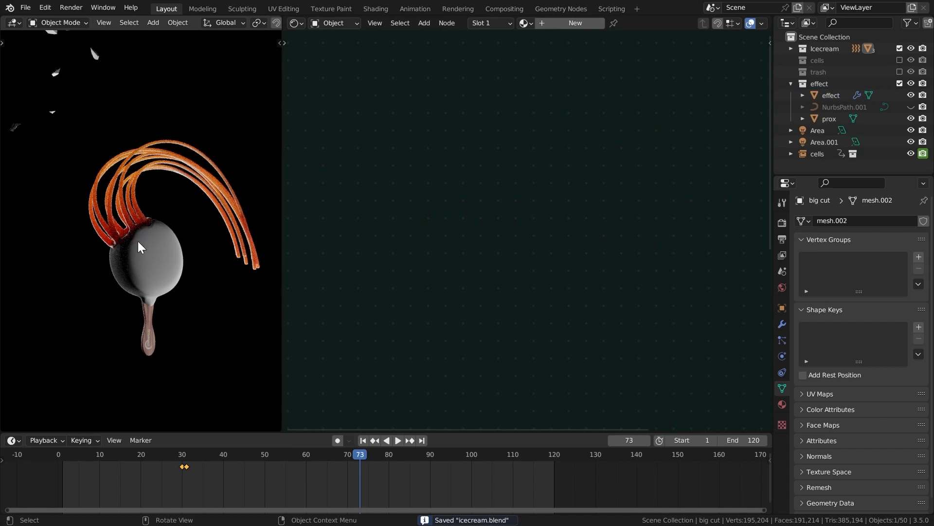
{"action": "left_click", "coordinate": [911, 154]}
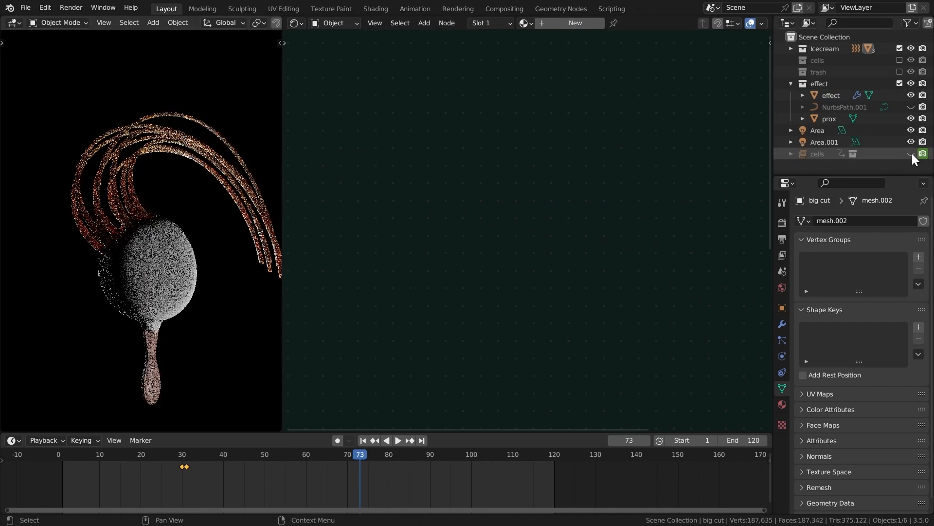
{"action": "left_click", "coordinate": [782, 271]}
{"action": "key", "text": "ctrl+s"}
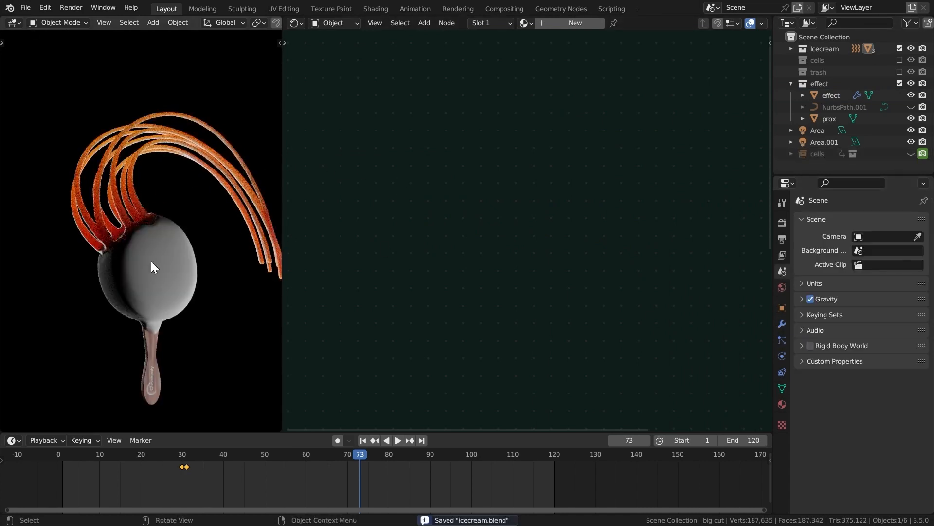
Return the 3D view to solid shading with the overlays shown.
{"action": "key", "text": "z"}
{"action": "scroll", "coordinate": [220, 21], "scroll_direction": "down", "scroll_amount": 7}
{"action": "left_click", "coordinate": [242, 24]}
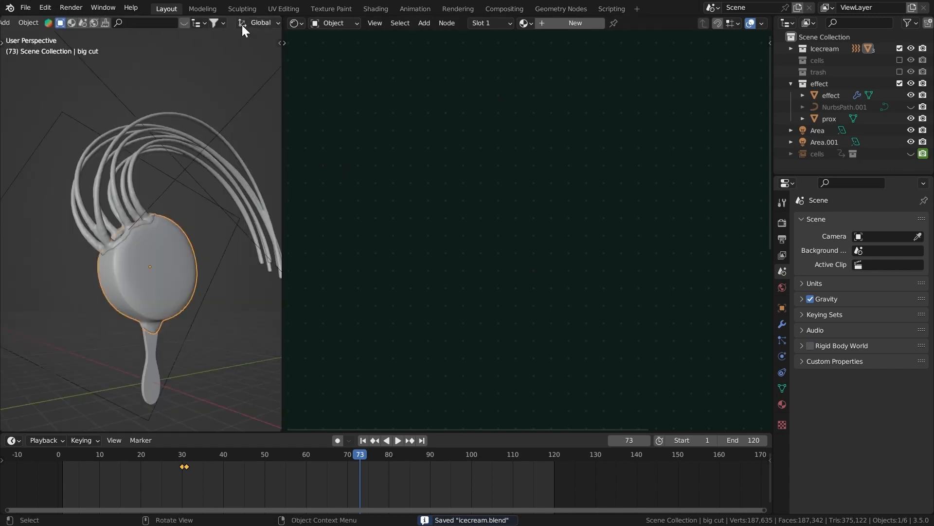
{"action": "middle_click_drag", "start_coordinate": [123, 224], "coordinate": [144, 223]}
{"action": "left_click", "coordinate": [782, 255]}
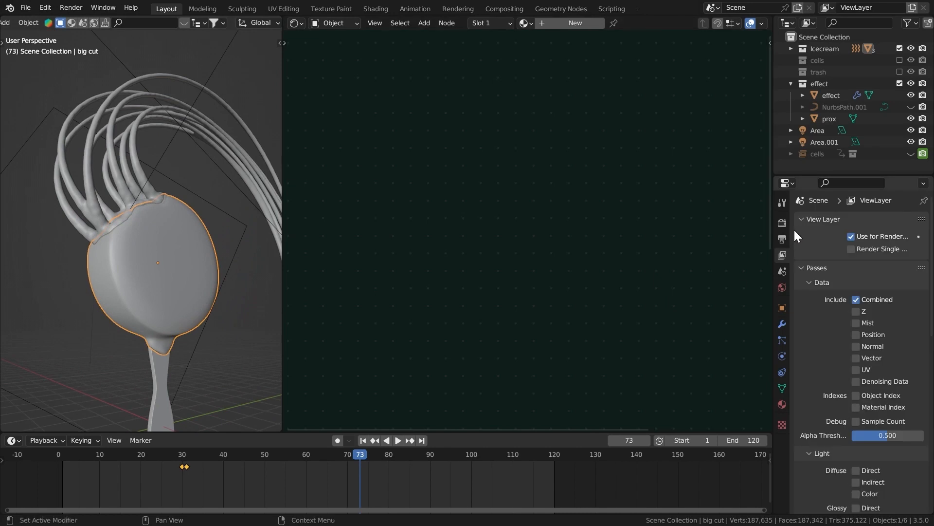
{"action": "left_click", "coordinate": [782, 324]}
{"action": "left_click", "coordinate": [833, 221]}
{"action": "left_click", "coordinate": [682, 317]}
{"action": "left_click", "coordinate": [906, 238]}
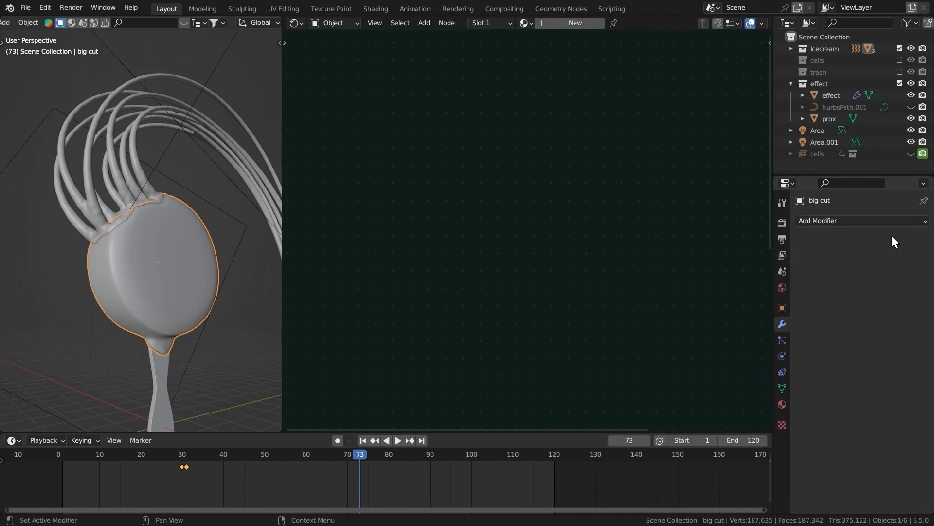
Add a Geometry Nodes modifier to the big cut object and create a new node tree for it in the Geometry Node Editor.
{"action": "left_click", "coordinate": [888, 221]}
{"action": "left_click", "coordinate": [688, 328]}
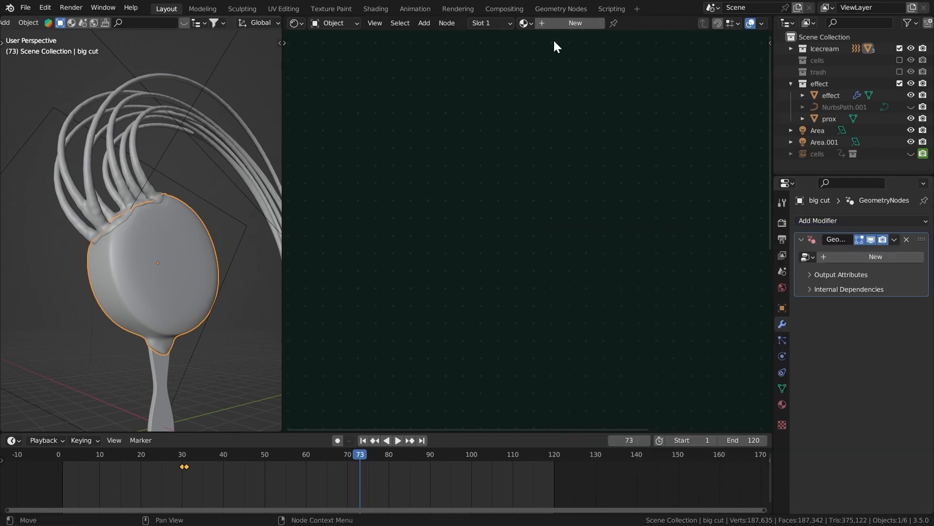
{"action": "left_click", "coordinate": [296, 23]}
{"action": "left_click", "coordinate": [331, 128]}
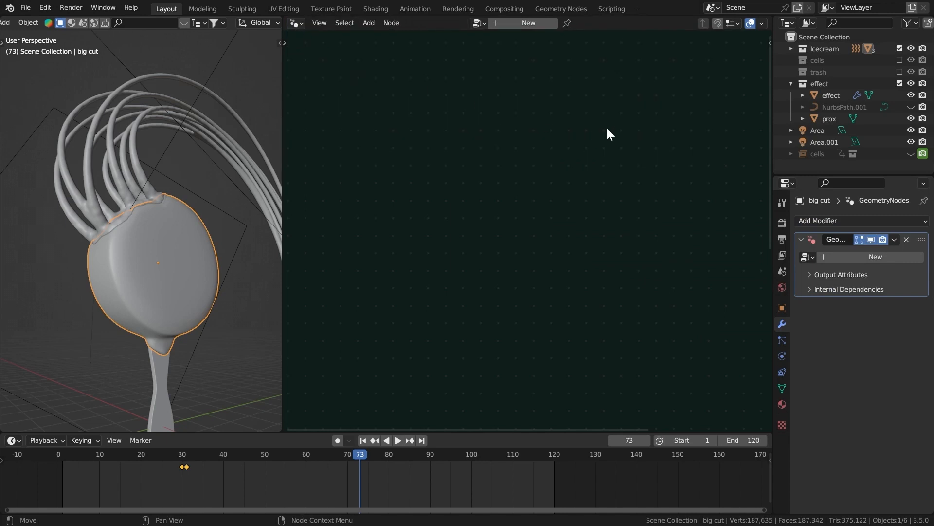
{"action": "left_click", "coordinate": [524, 22]}
Insert a Set Position node between the Group Input and Group Output.
{"action": "middle_click_drag", "start_coordinate": [457, 163], "coordinate": [453, 97]}
{"action": "scroll", "coordinate": [552, 237], "scroll_direction": "down", "scroll_amount": 7}
{"action": "key", "text": "shift+a"}
{"action": "type", "text": "sset"}
{"action": "left_click", "coordinate": [574, 278]}
{"action": "left_click", "coordinate": [561, 321]}
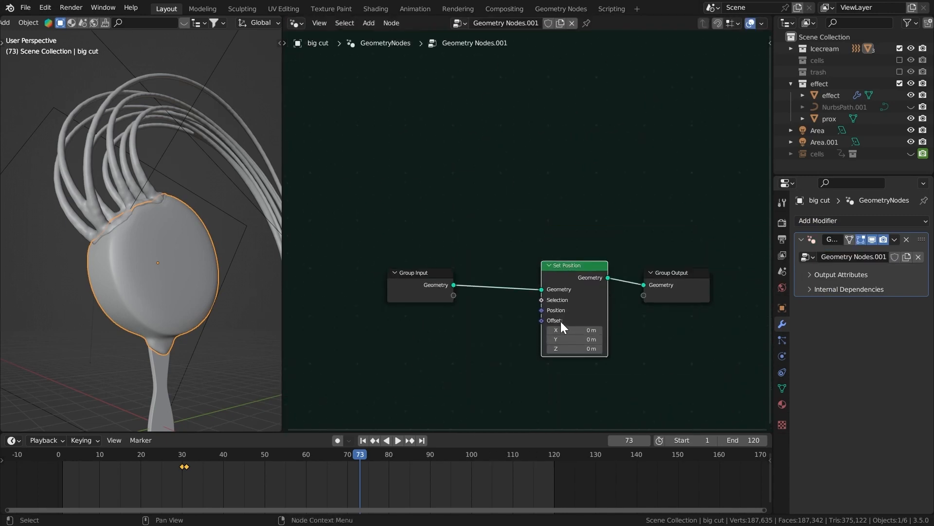
Connect a Vector Math node to the Set Position offset and set its operation to Scale.
{"action": "middle_click_drag", "start_coordinate": [560, 321], "coordinate": [611, 293]}
{"action": "left_click_drag", "start_coordinate": [590, 293], "coordinate": [552, 306]}
{"action": "left_click", "coordinate": [465, 316]}
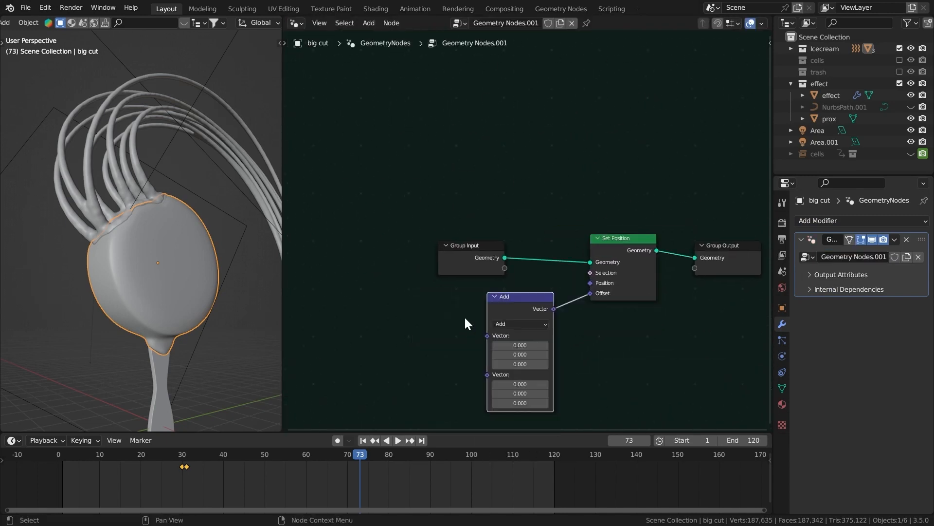
{"action": "left_click", "coordinate": [589, 308]}
{"action": "middle_click_drag", "start_coordinate": [464, 317], "coordinate": [586, 301]}
{"action": "left_click", "coordinate": [588, 462]}
Add a Normal node and feed it into the Scale node's vector input.
{"action": "left_click_drag", "start_coordinate": [588, 294], "coordinate": [481, 284]}
{"action": "type", "text": "no"}
{"action": "left_click", "coordinate": [459, 293]}
{"action": "left_click", "coordinate": [463, 278]}
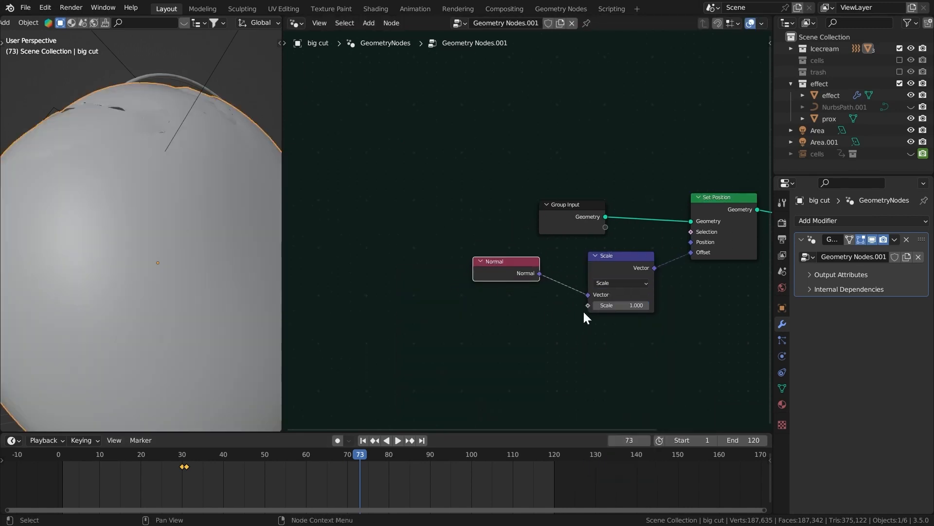
Add a Voronoi Texture and connect its distance output to the Scale node's scale factor.
{"action": "left_click_drag", "start_coordinate": [587, 305], "coordinate": [533, 319]}
{"action": "type", "text": "v"}
{"action": "left_click", "coordinate": [467, 338]}
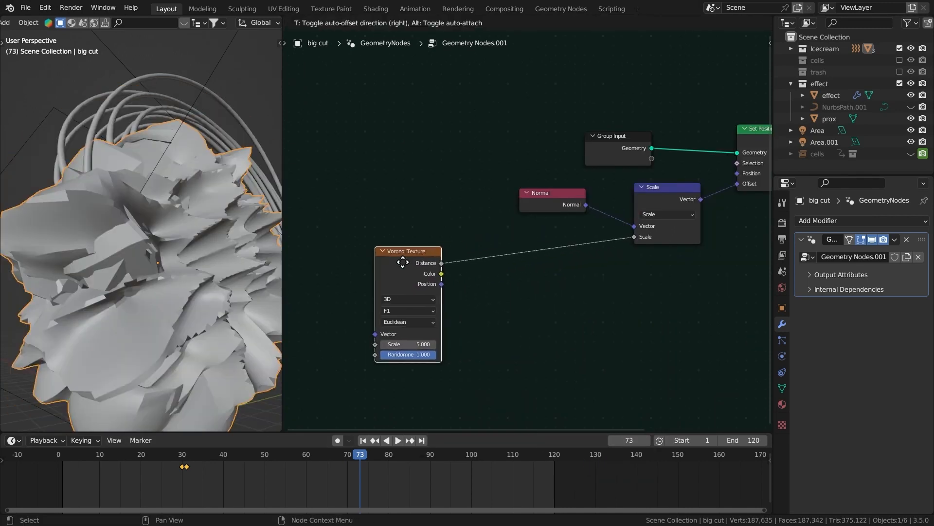
{"action": "left_click", "coordinate": [405, 261]}
Insert a flipped ColorRamp between the Voronoi distance and the Scale node, and reduce the displacement with a second Scale node at 0.020.
{"action": "key", "text": "shift+a"}
{"action": "left_click", "coordinate": [499, 275]}
{"action": "type", "text": "col"}
{"action": "key", "text": "Return"}
{"action": "left_click", "coordinate": [498, 259]}
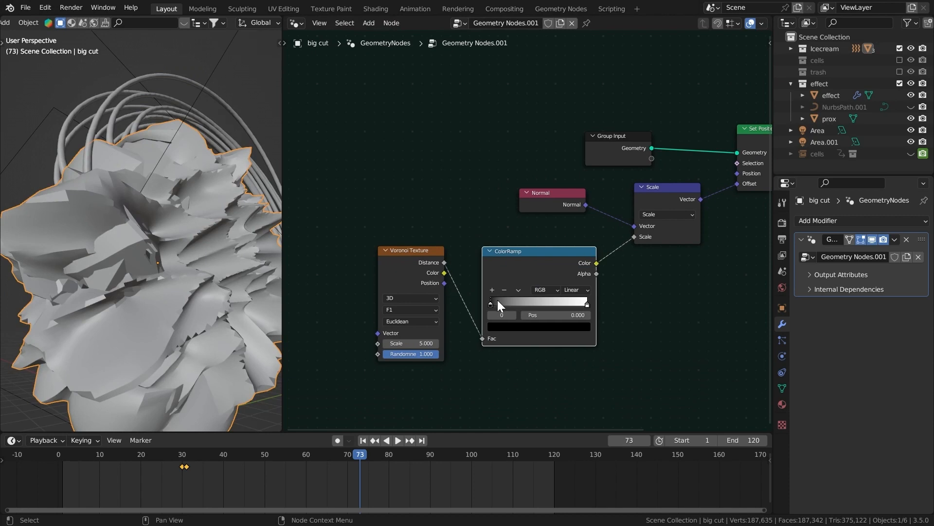
{"action": "left_click_drag", "start_coordinate": [497, 300], "coordinate": [466, 296]}
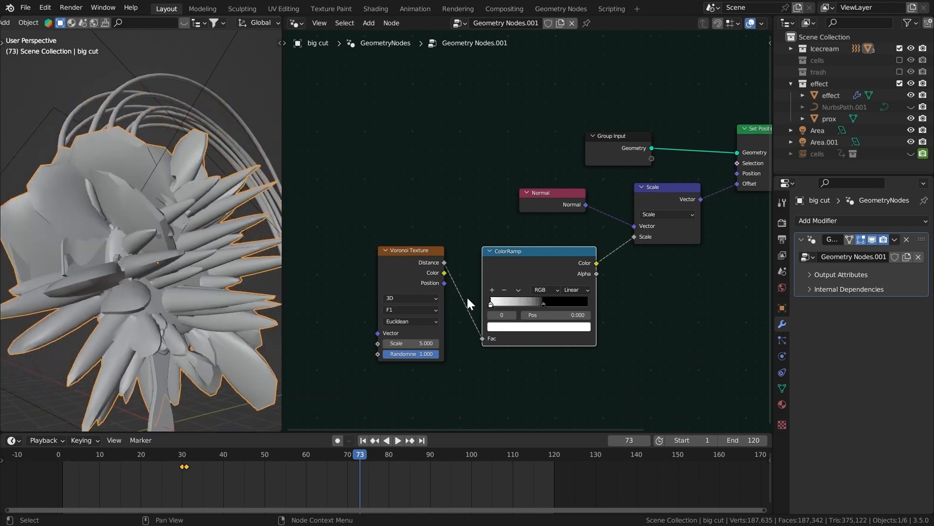
{"action": "left_click_drag", "start_coordinate": [525, 299], "coordinate": [370, 284]}
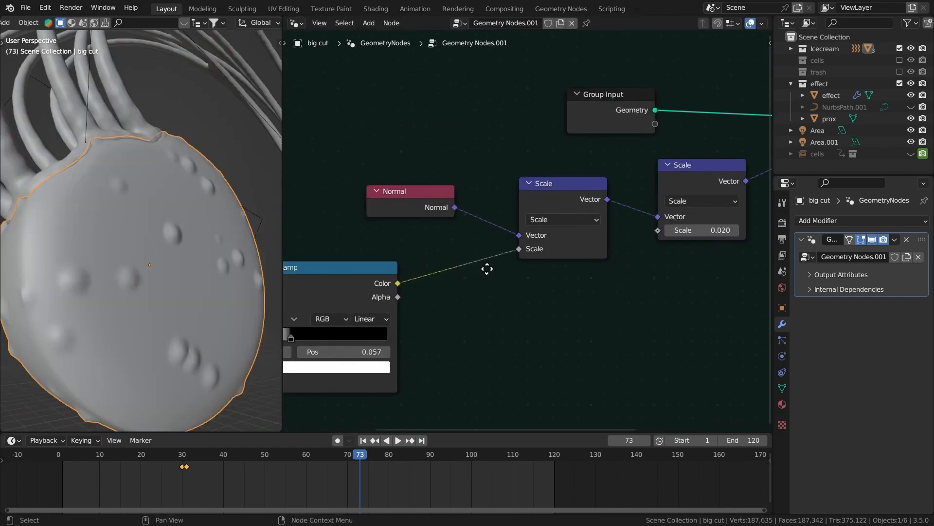
Set the Voronoi Texture scale to about 6.570 and adjust both ColorRamp stops, with the black stop at about 0.248.
{"action": "middle_click_drag", "start_coordinate": [487, 268], "coordinate": [570, 241]}
{"action": "left_click_drag", "start_coordinate": [417, 324], "coordinate": [450, 324]}
{"action": "middle_click_drag", "start_coordinate": [243, 170], "coordinate": [224, 205], "text": "ctrl"}
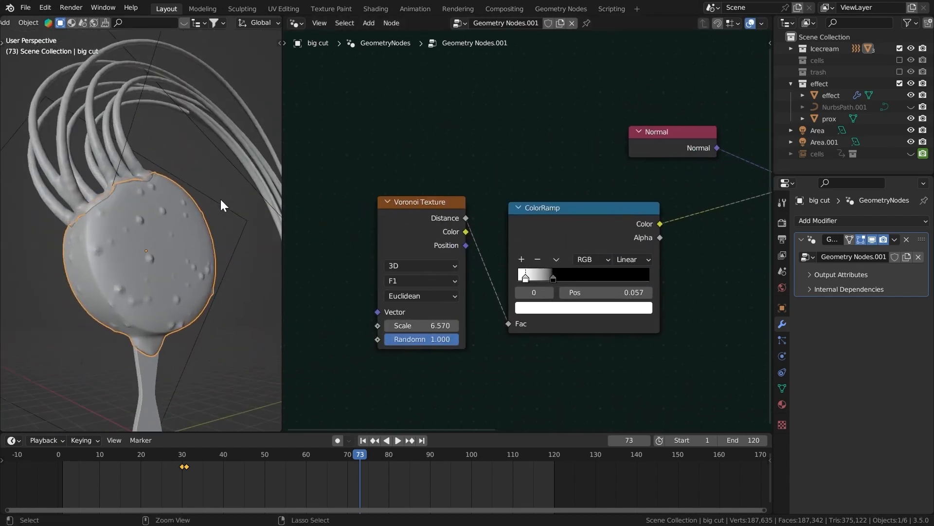
{"action": "left_click", "coordinate": [552, 278]}
{"action": "left_click_drag", "start_coordinate": [550, 276], "coordinate": [556, 276]}
{"action": "left_click_drag", "start_coordinate": [524, 277], "coordinate": [552, 274]}
Rearrange the nodes and insert a Store Named Attribute node between the Group Input and Set Position.
{"action": "middle_click_drag", "start_coordinate": [586, 262], "coordinate": [541, 333]}
{"action": "scroll", "coordinate": [560, 333], "scroll_direction": "down", "scroll_amount": 7}
{"action": "middle_click_drag", "start_coordinate": [652, 330], "coordinate": [510, 356]}
{"action": "left_click_drag", "start_coordinate": [562, 259], "coordinate": [485, 211]}
{"action": "key", "text": "g"}
{"action": "left_click", "coordinate": [407, 176]}
{"action": "key", "text": "shift+a"}
{"action": "left_click", "coordinate": [542, 198]}
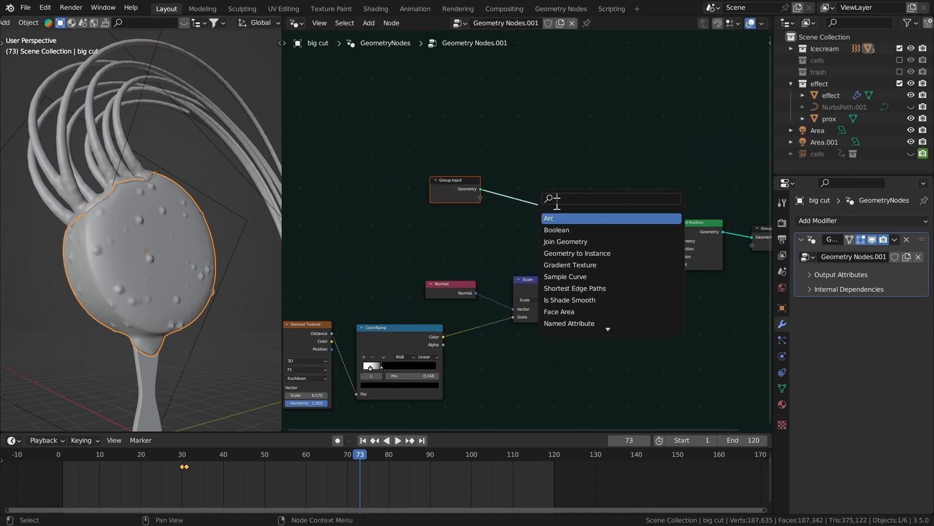
{"action": "type", "text": "sto"}
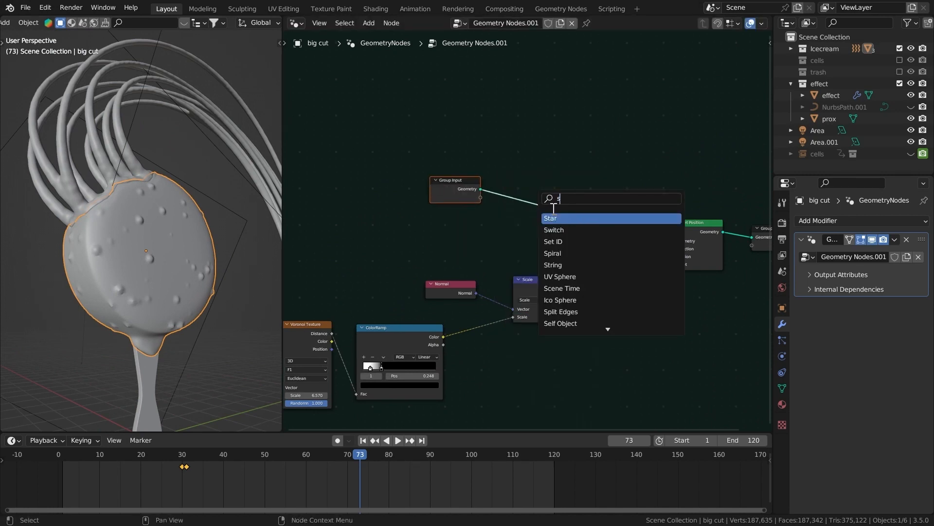
{"action": "key", "text": "Return"}
{"action": "left_click", "coordinate": [575, 212]}
{"action": "middle_click_drag", "start_coordinate": [536, 231], "coordinate": [538, 187], "text": "ctrl"}
{"action": "middle_click_drag", "start_coordinate": [476, 325], "coordinate": [526, 286]}
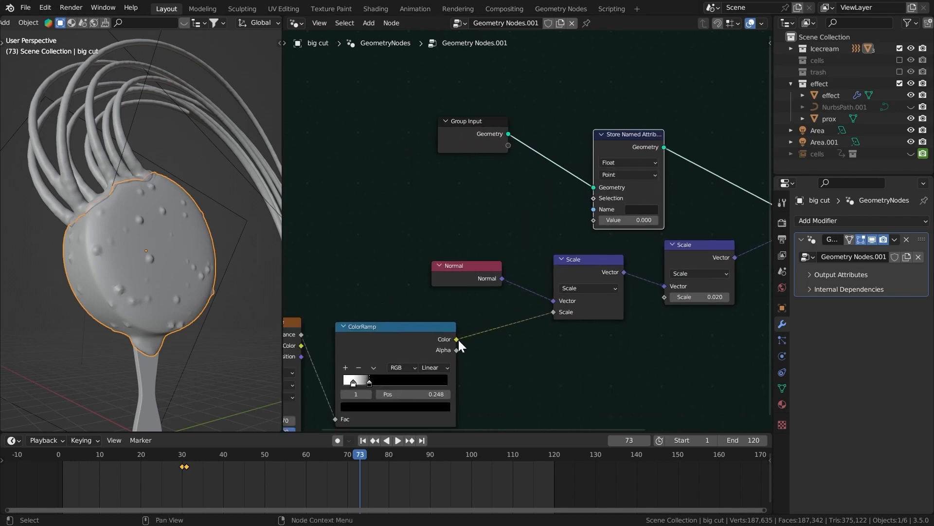
Store the ColorRamp color as a named attribute called "vor" and save the file.
{"action": "left_click_drag", "start_coordinate": [456, 340], "coordinate": [593, 220]}
{"action": "left_click", "coordinate": [608, 210]}
{"action": "type", "text": "p"}
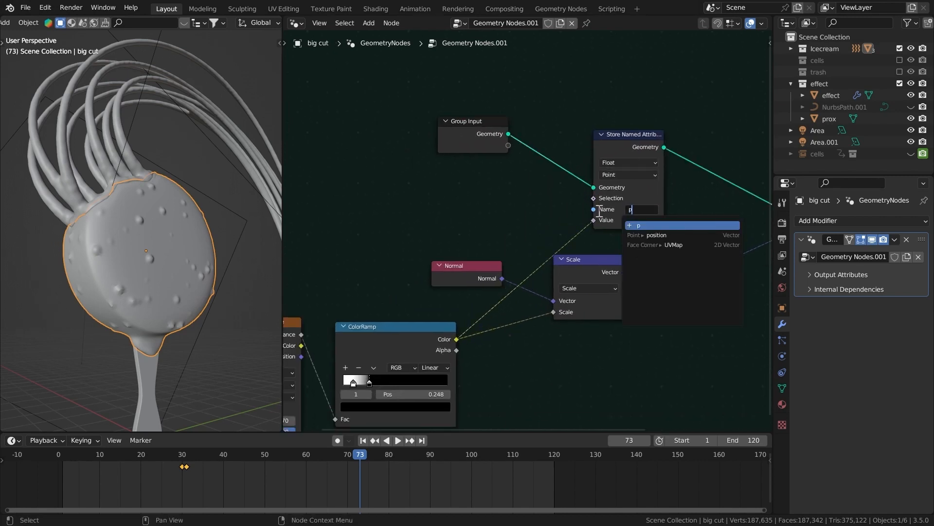
{"action": "key", "text": "BackSpace"}
{"action": "type", "text": "vor"}
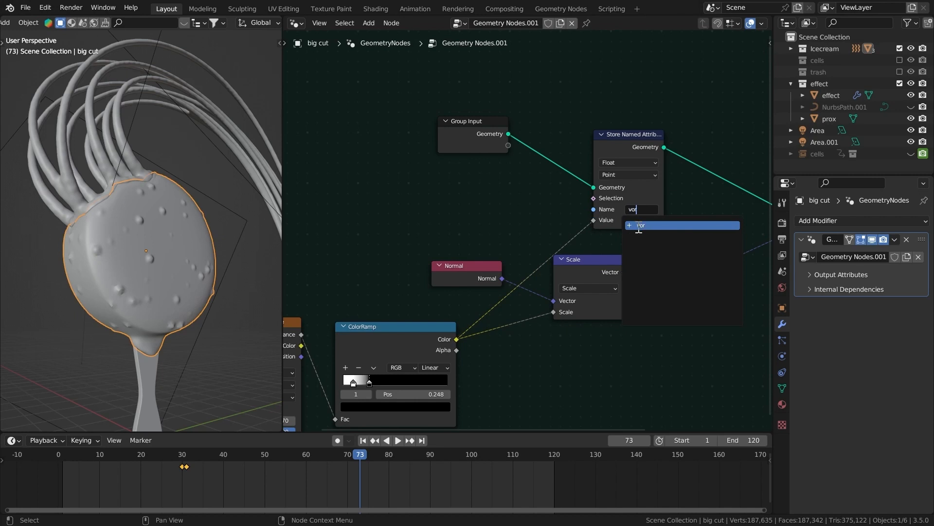
{"action": "key", "text": "Return"}
{"action": "scroll", "coordinate": [554, 204], "scroll_direction": "down", "scroll_amount": 5}
{"action": "key", "text": "ctrl+s"}
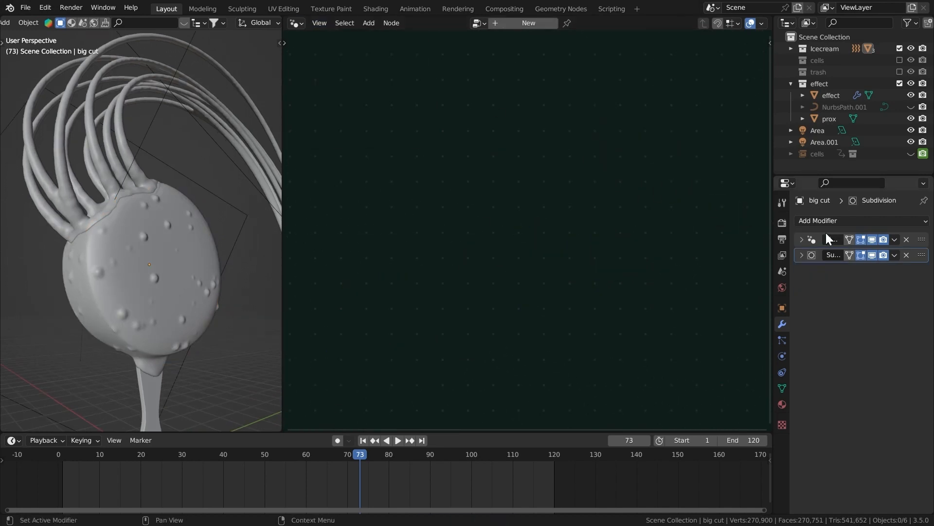
Switch the node editor to the Shader Editor and select the big cut object in the 3D view.
{"action": "left_click", "coordinate": [803, 239]}
{"action": "left_click", "coordinate": [297, 23]}
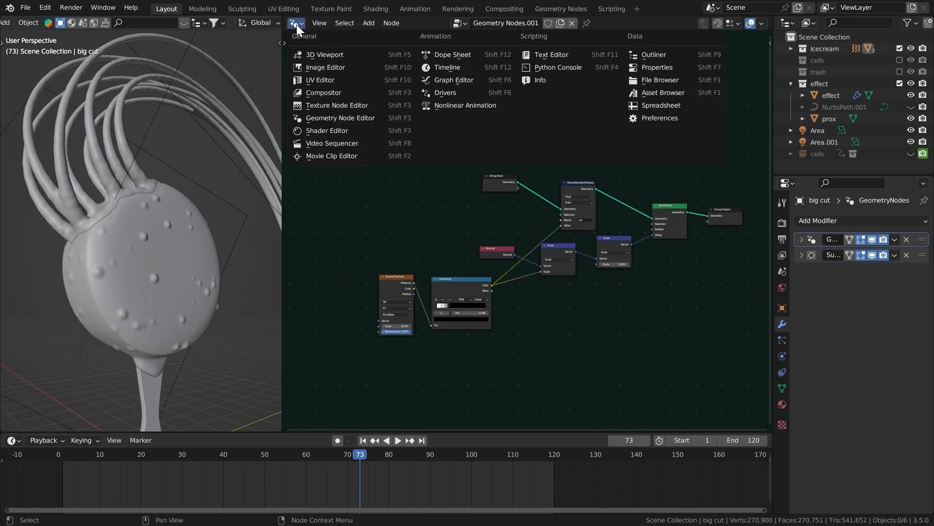
{"action": "left_click", "coordinate": [379, 131]}
{"action": "middle_click_drag", "start_coordinate": [195, 210], "coordinate": [185, 244]}
{"action": "left_click", "coordinate": [185, 244]}
Create a new material named "choco coating" on the big cut object and save the file.
{"action": "left_click", "coordinate": [572, 23]}
{"action": "double_click", "coordinate": [603, 23]}
{"action": "type", "text": "choco"}
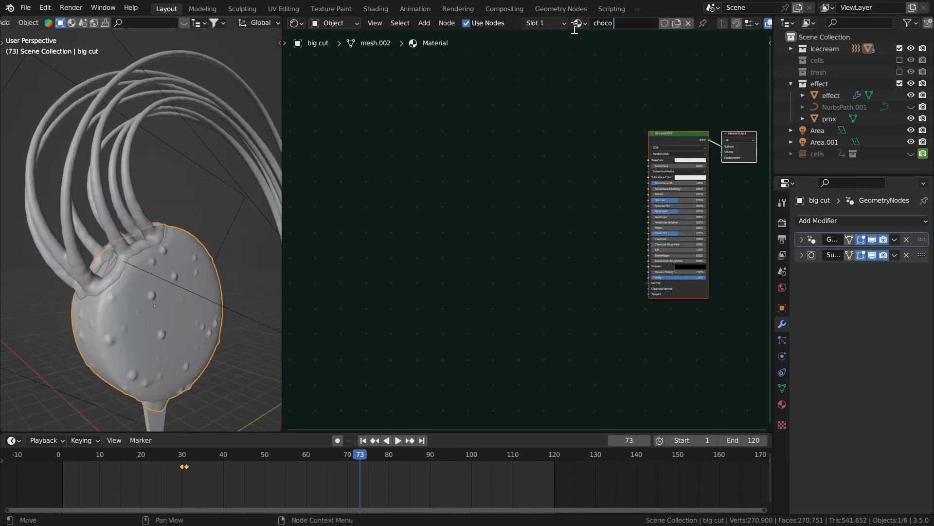
{"action": "type", "text": " coating"}
{"action": "key", "text": "Return"}
{"action": "middle_click_drag", "start_coordinate": [185, 263], "coordinate": [205, 275]}
{"action": "key", "text": "ctrl+s"}
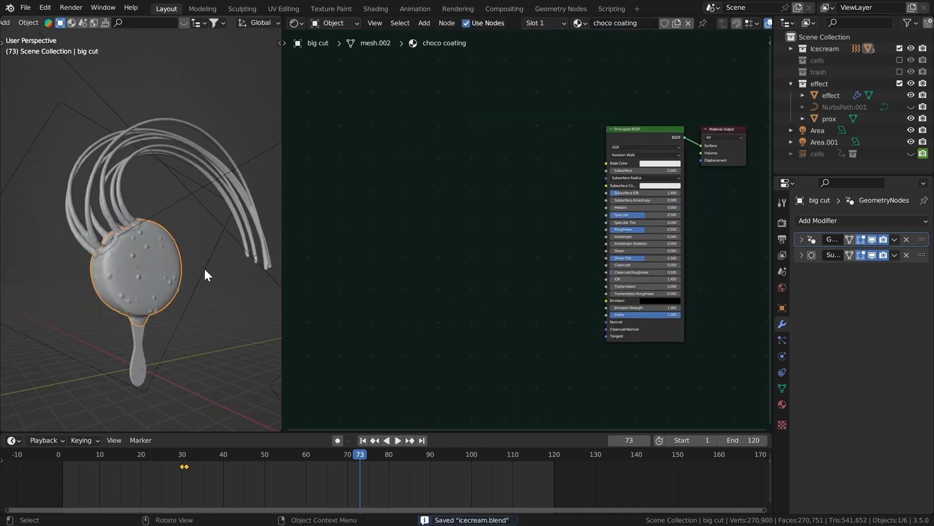
Switch the 3D view to rendered shading and hide the viewport overlays.
{"action": "key", "text": "z"}
{"action": "left_click", "coordinate": [292, 280]}
{"action": "scroll", "coordinate": [221, 25], "scroll_direction": "down", "scroll_amount": 5}
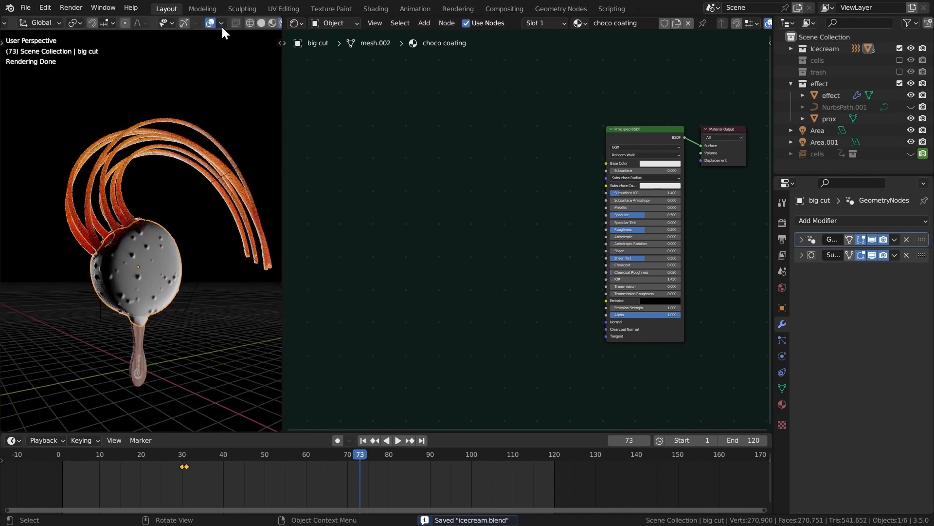
{"action": "scroll", "coordinate": [206, 73], "scroll_direction": "up", "scroll_amount": 3}
{"action": "scroll", "coordinate": [548, 192], "scroll_direction": "up", "scroll_amount": 3}
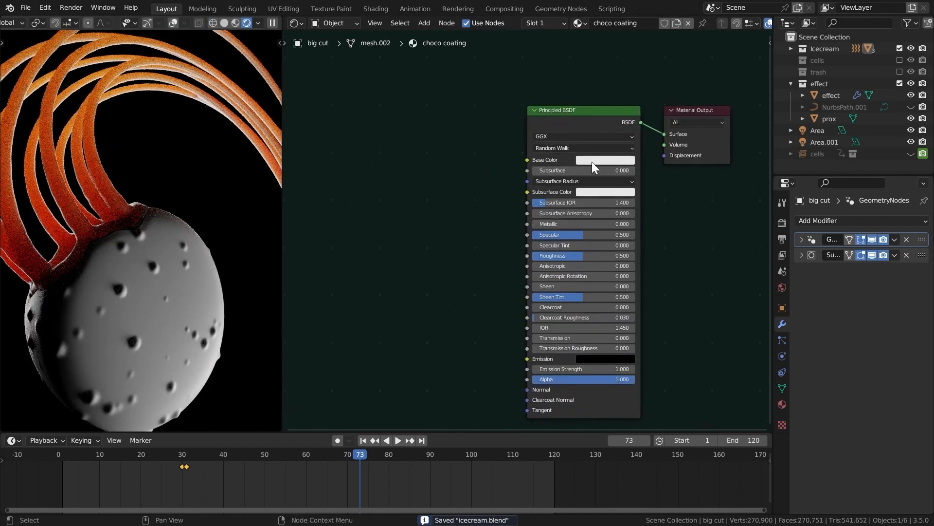
Set the Principled BSDF base color to a dark reddish brown with hue 0.015 and saturation 0.996.
{"action": "left_click", "coordinate": [592, 161]}
{"action": "left_click", "coordinate": [606, 89]}
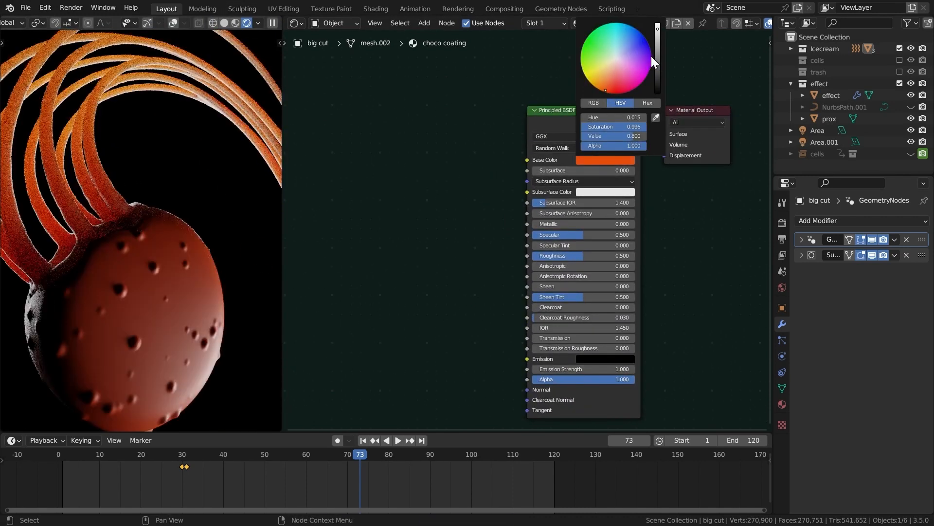
{"action": "left_click", "coordinate": [657, 65]}
{"action": "scroll", "coordinate": [131, 187], "scroll_direction": "down", "scroll_amount": 3}
{"action": "scroll", "coordinate": [501, 191], "scroll_direction": "up", "scroll_amount": 3}
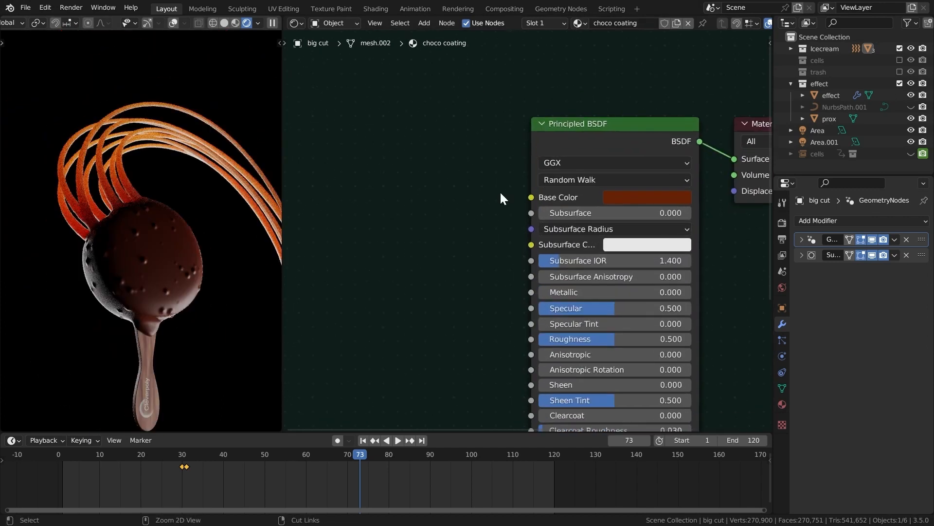
Set the coating's subsurface amount to about 0.107 and its subsurface method to Christensen-Burley.
{"action": "left_click_drag", "start_coordinate": [559, 211], "coordinate": [578, 212]}
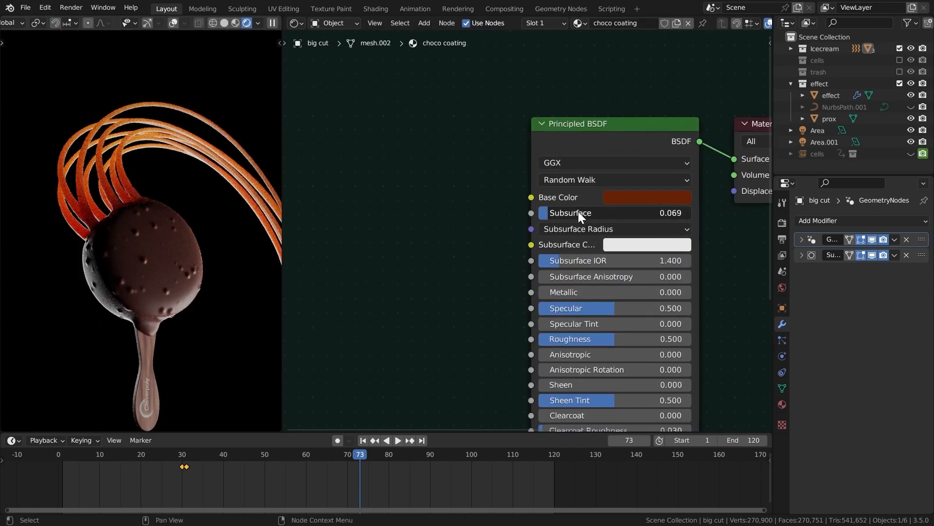
{"action": "left_click", "coordinate": [572, 179]}
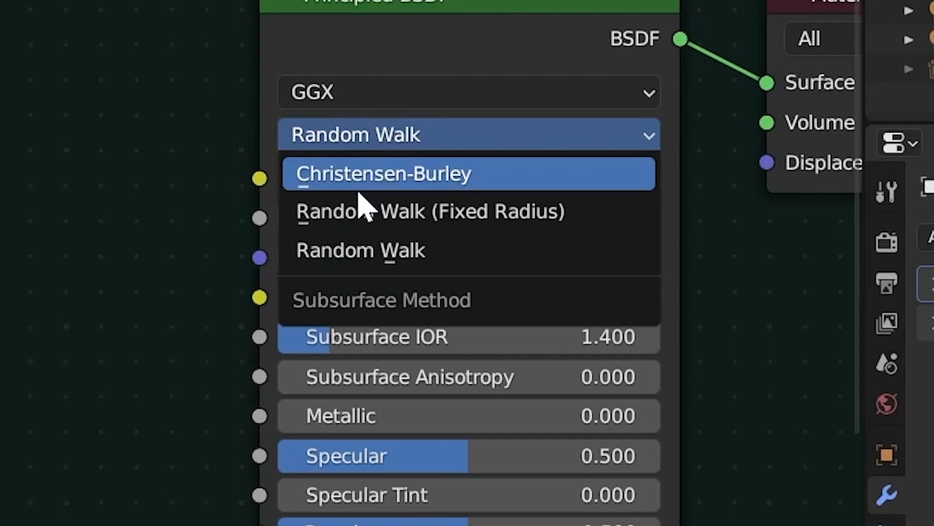
{"action": "left_click", "coordinate": [370, 185]}
Add an Attribute node to the choco coating material and set its attribute name to "vor".
{"action": "key", "text": "shift+a"}
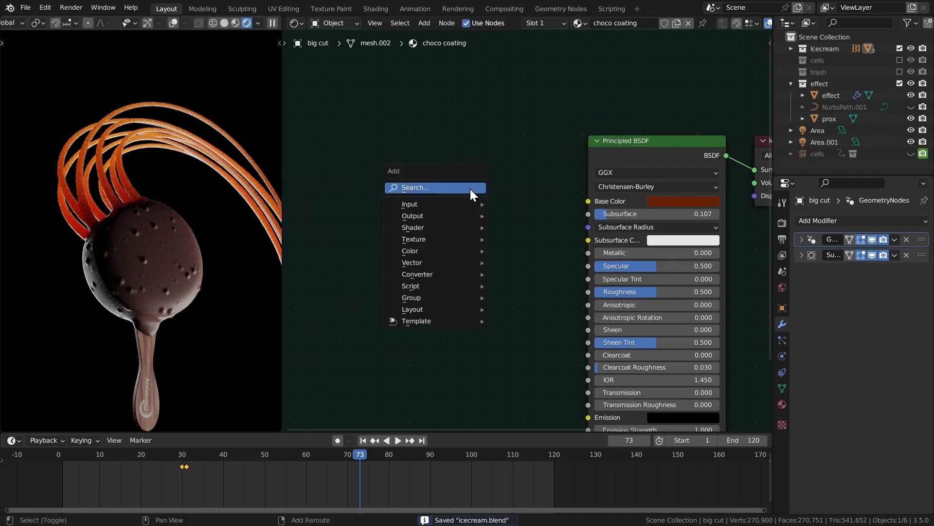
{"action": "type", "text": "attr"}
{"action": "key", "text": "Return"}
{"action": "middle_click_drag", "start_coordinate": [346, 172], "coordinate": [363, 170]}
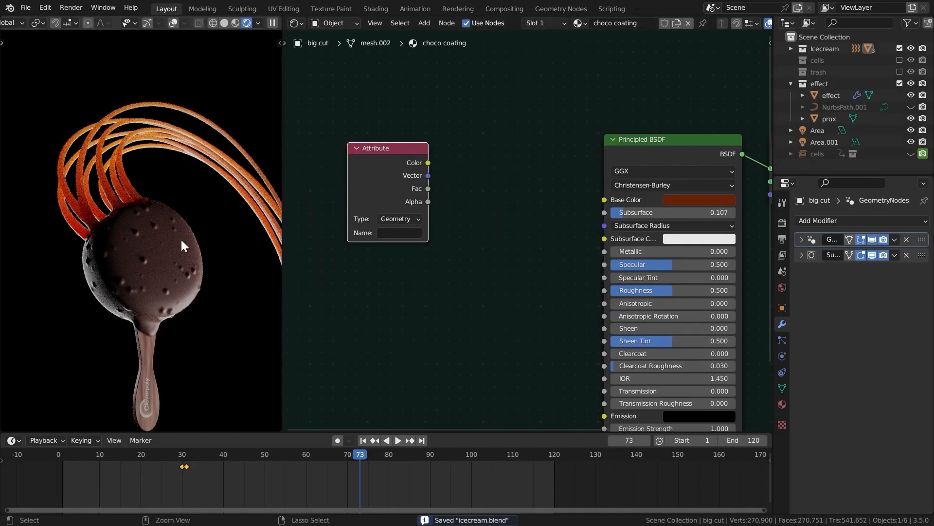
{"action": "scroll", "coordinate": [117, 215], "scroll_direction": "up", "scroll_amount": 4}
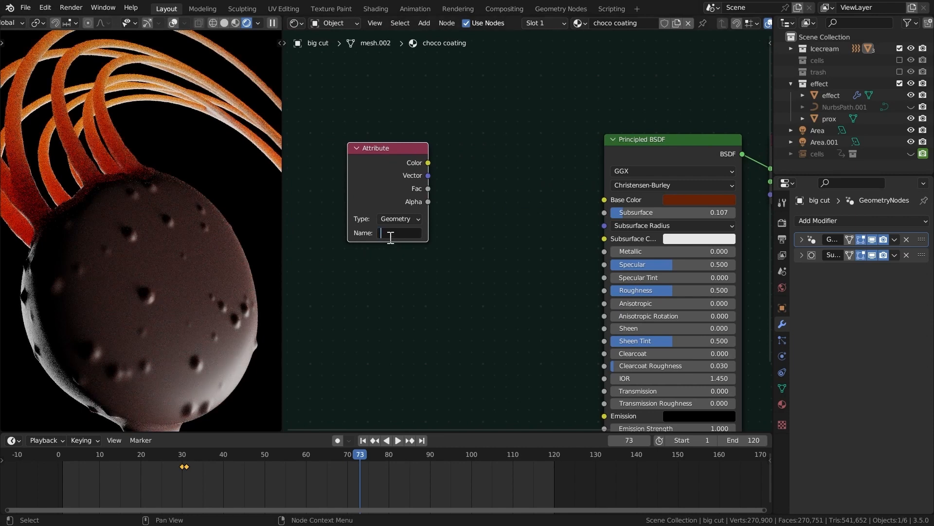
{"action": "type", "text": "vor"}
{"action": "key", "text": "Return"}
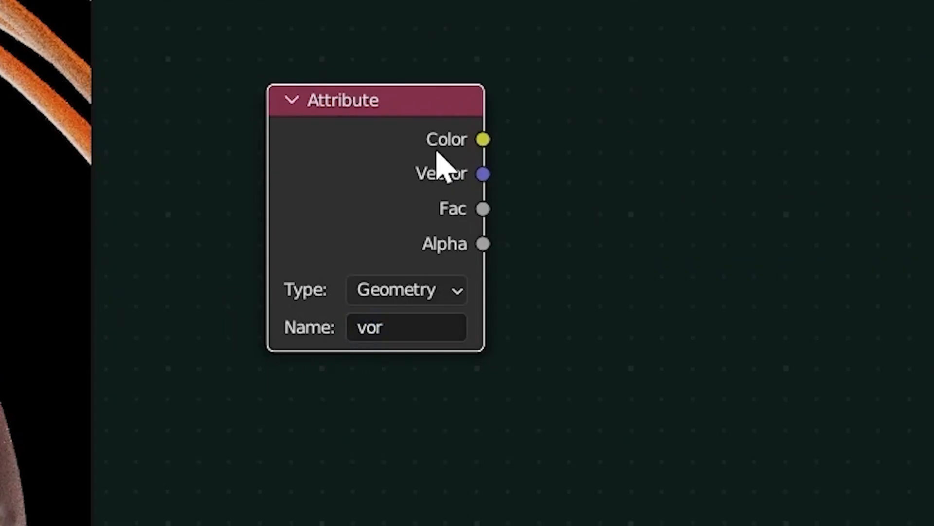
Connect the Attribute color to a new ColorRamp, preview the ramp on the model, and restore the Principled BSDF as the surface output.
{"action": "middle_click_drag", "start_coordinate": [410, 165], "coordinate": [364, 194]}
{"action": "left_click_drag", "start_coordinate": [364, 194], "coordinate": [316, 197]}
{"action": "left_click_drag", "start_coordinate": [335, 220], "coordinate": [407, 224]}
{"action": "type", "text": "col"}
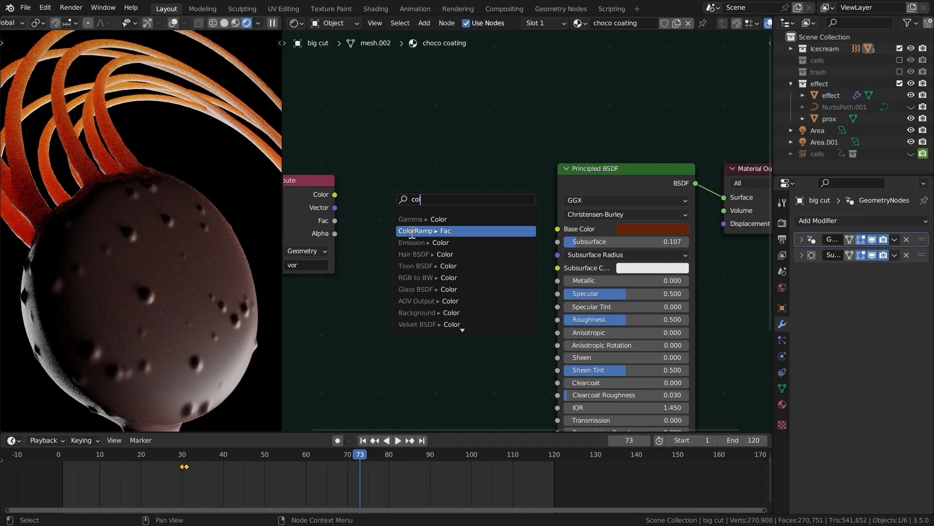
{"action": "left_click", "coordinate": [412, 232]}
{"action": "middle_click_drag", "start_coordinate": [439, 204], "coordinate": [453, 196]}
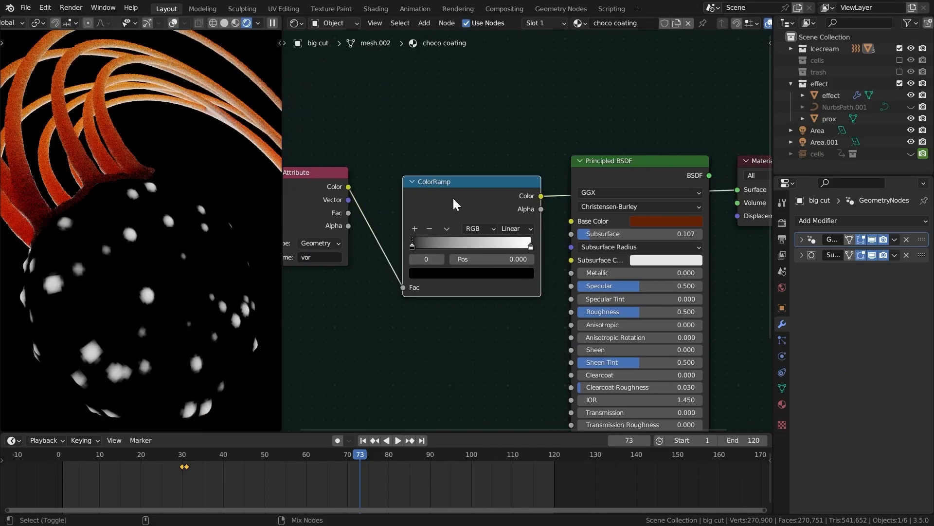
{"action": "left_click", "coordinate": [624, 171], "text": "ctrl+shift"}
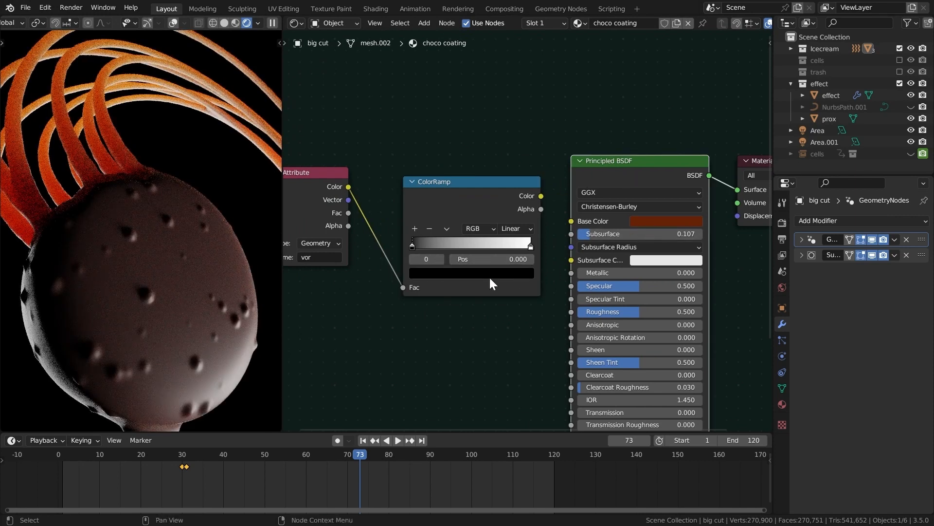
Paste the brown base color into the ColorRamp's first stop and replace the white end stop with a new brown one.
{"action": "key", "text": "ctrl+v"}
{"action": "left_click", "coordinate": [531, 247]}
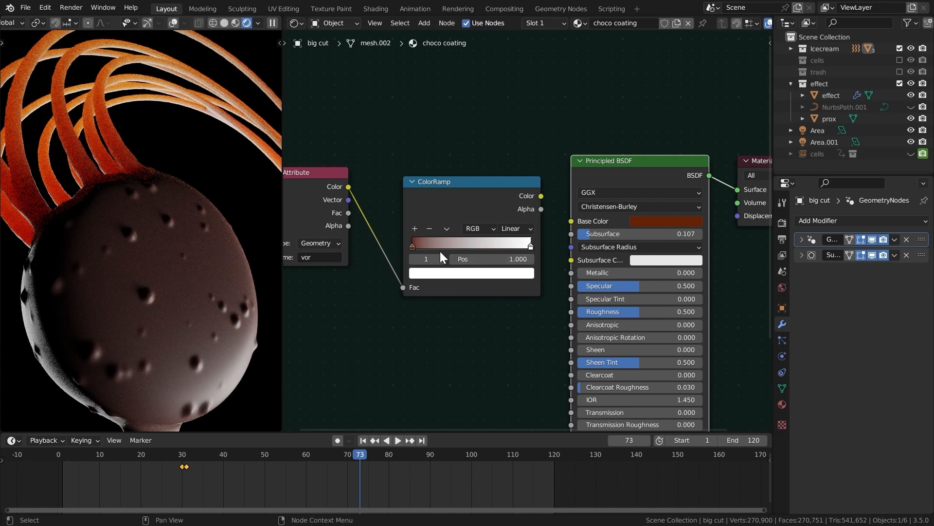
{"action": "left_click", "coordinate": [429, 228]}
{"action": "left_click", "coordinate": [414, 229]}
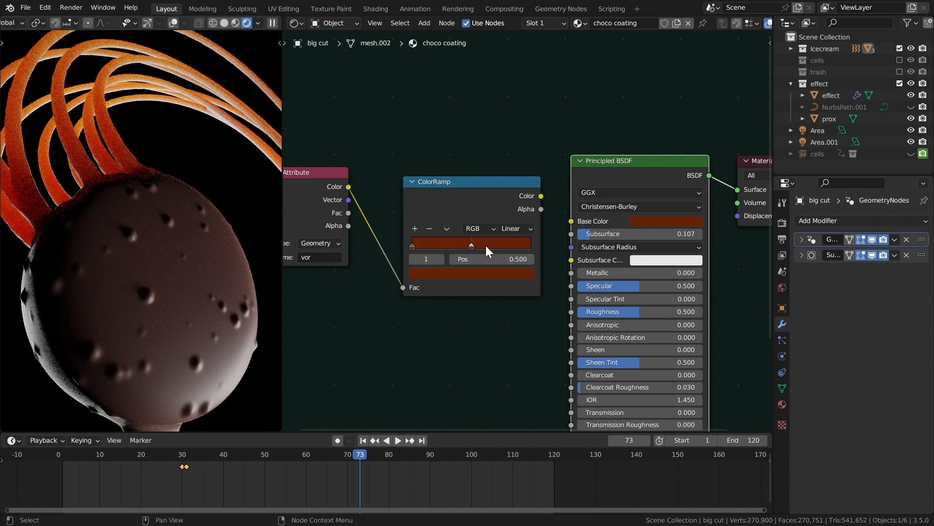
Set the ColorRamp's second stop to a light orange with hue 0.040, saturation 0.878 and value 0.812.
{"action": "left_click", "coordinate": [514, 273]}
{"action": "left_click_drag", "start_coordinate": [508, 141], "coordinate": [512, 110]}
{"action": "left_click_drag", "start_coordinate": [449, 180], "coordinate": [449, 173]}
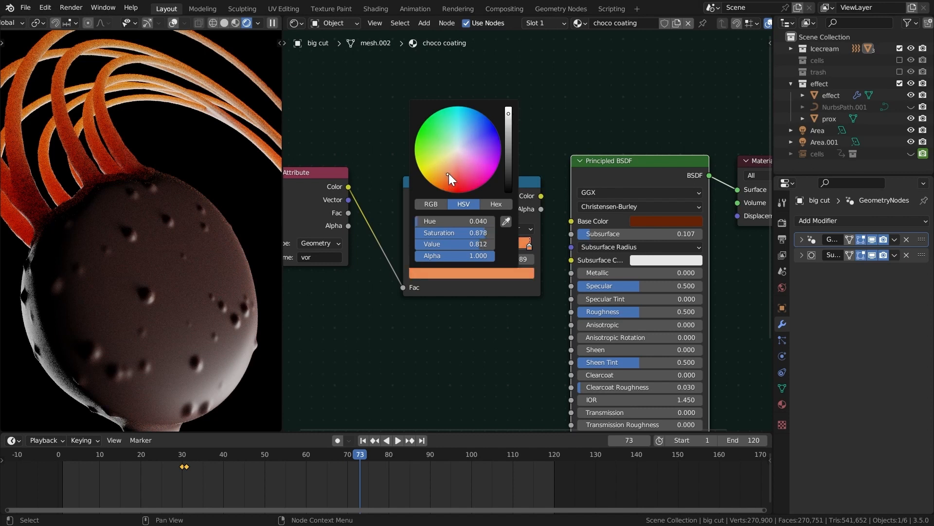
Connect the ColorRamp color to the Principled BSDF's Base Color and move the ramp's orange stop to position 0.809.
{"action": "left_click_drag", "start_coordinate": [541, 196], "coordinate": [576, 221]}
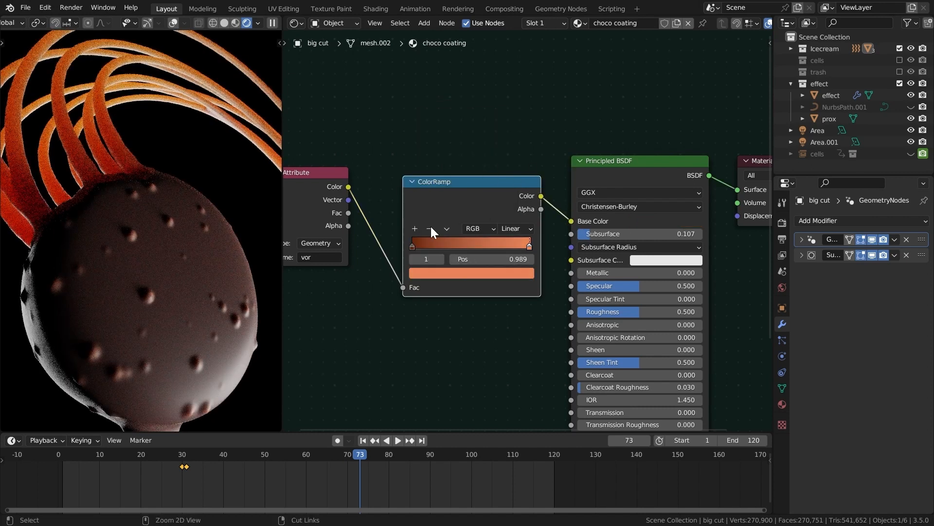
{"action": "key", "text": "ctrl+s"}
{"action": "left_click_drag", "start_coordinate": [528, 244], "coordinate": [509, 242]}
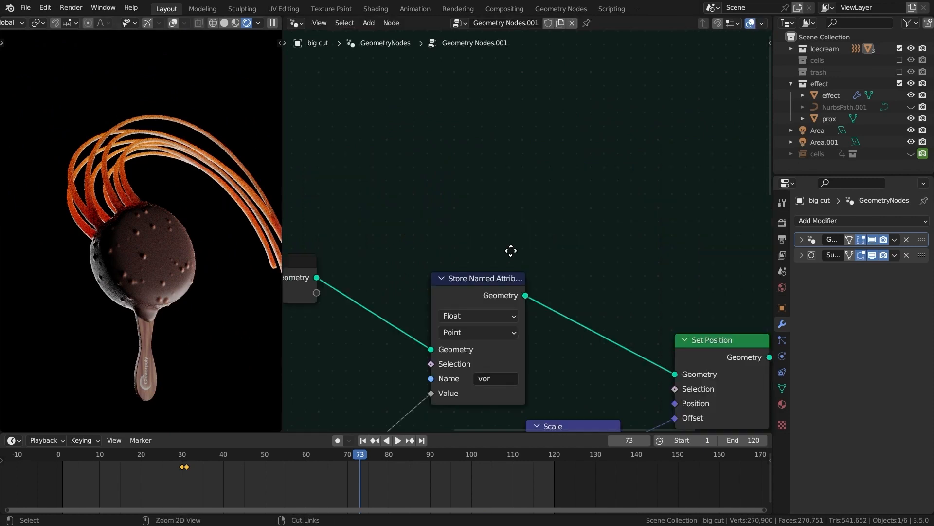
In the big cut geometry nodes, try a Voronoi Texture scale of 3 and settle on 5.
{"action": "scroll", "coordinate": [526, 234], "scroll_direction": "down", "scroll_amount": 4}
{"action": "scroll", "coordinate": [535, 233], "scroll_direction": "up", "scroll_amount": 3}
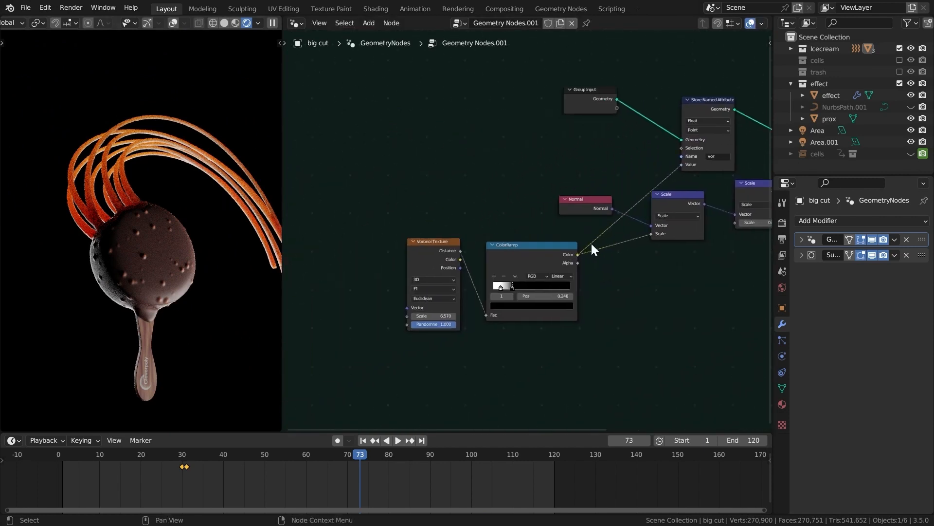
{"action": "middle_click_drag", "start_coordinate": [594, 246], "coordinate": [541, 227]}
{"action": "scroll", "coordinate": [542, 226], "scroll_direction": "up", "scroll_amount": 1}
{"action": "left_click", "coordinate": [515, 326]}
{"action": "type", "text": "3"}
{"action": "key", "text": "Return"}
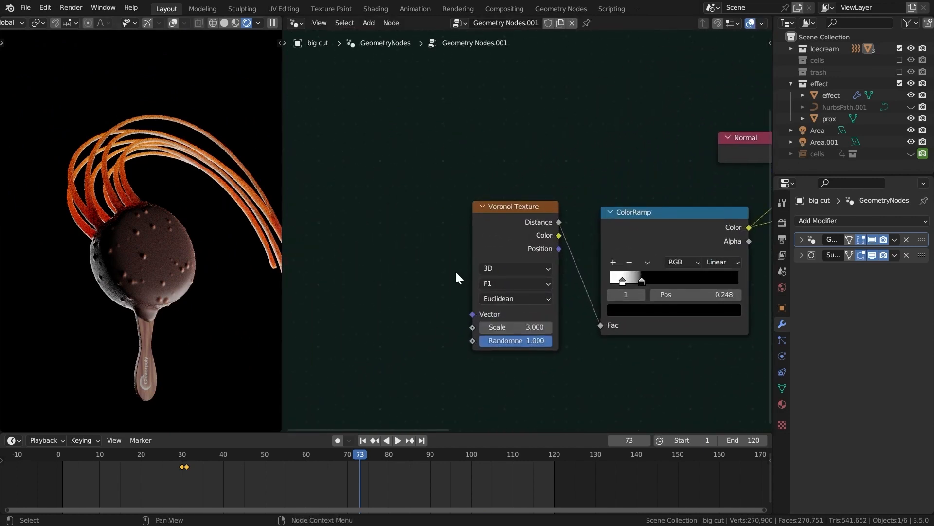
{"action": "left_click", "coordinate": [516, 326]}
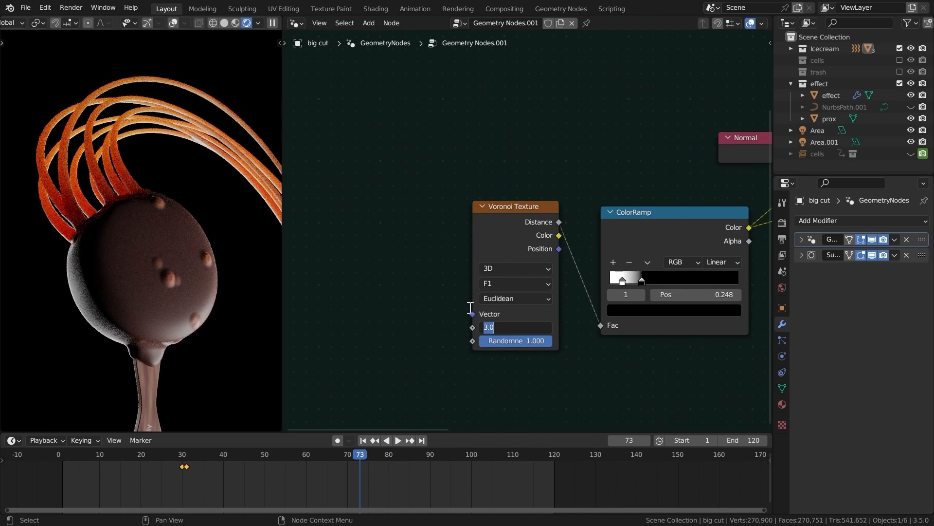
{"action": "type", "text": "5"}
{"action": "key", "text": "Return"}
Adjust the factor of the Scale node feeding the Set Position offset and lower the Voronoi Texture's randomness.
{"action": "middle_click_drag", "start_coordinate": [618, 293], "coordinate": [336, 317]}
{"action": "middle_click_drag", "start_coordinate": [626, 252], "coordinate": [426, 311]}
{"action": "double_click", "coordinate": [576, 262]}
{"action": "key", "text": "BackSpace"}
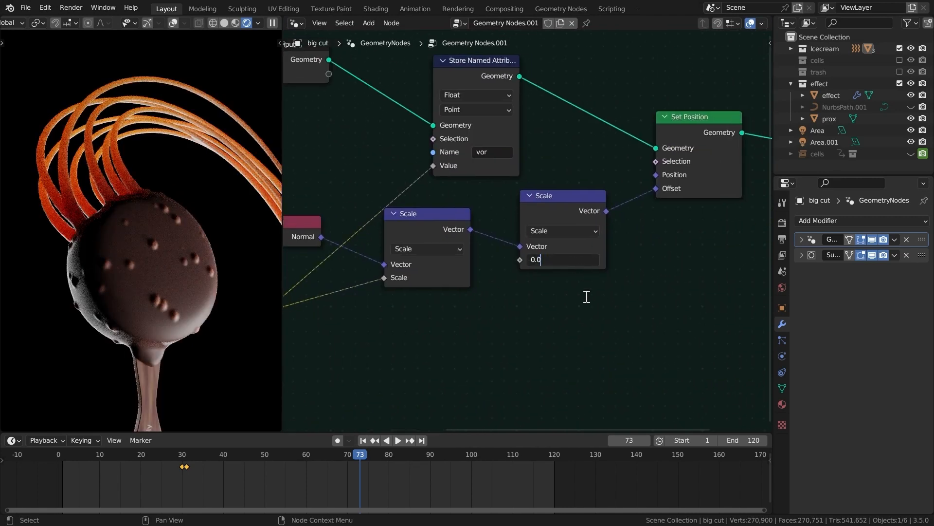
{"action": "middle_click_drag", "start_coordinate": [335, 294], "coordinate": [625, 200]}
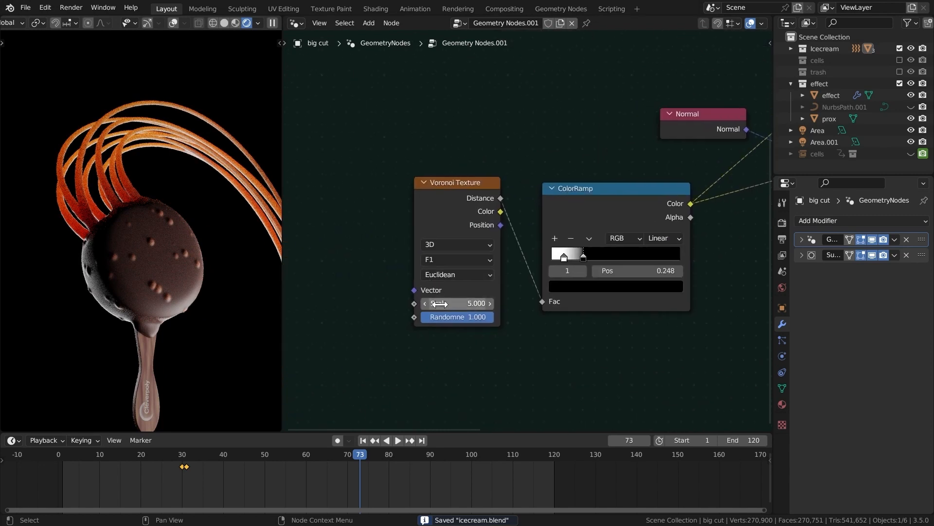
{"action": "left_click_drag", "start_coordinate": [449, 318], "coordinate": [409, 317]}
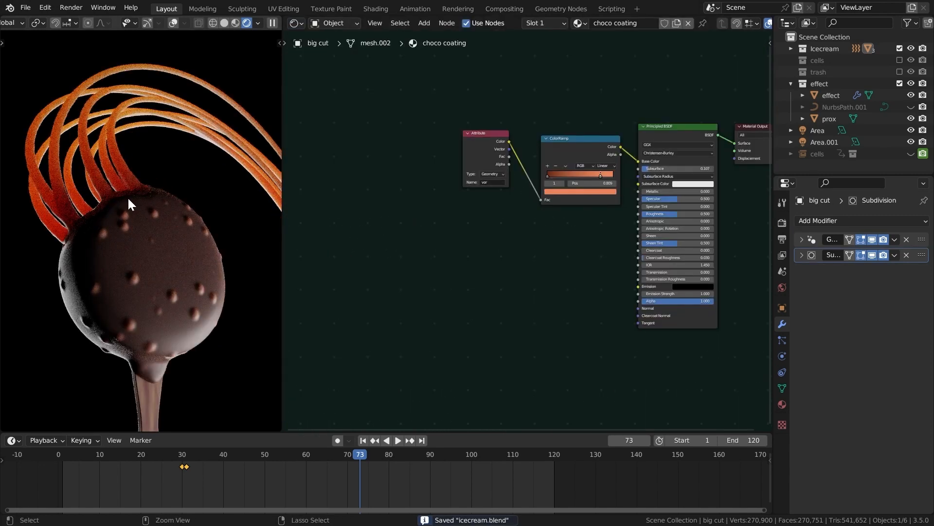
Connect the choco coating ColorRamp's color to the Principled BSDF's Subsurface Color as well.
{"action": "middle_click_drag", "start_coordinate": [487, 170], "coordinate": [543, 200]}
{"action": "left_click_drag", "start_coordinate": [671, 189], "coordinate": [703, 260]}
{"action": "middle_click_drag", "start_coordinate": [641, 257], "coordinate": [511, 237]}
{"action": "middle_click_drag", "start_coordinate": [427, 170], "coordinate": [520, 183]}
Move the Attribute and ColorRamp nodes away from the Principled BSDF and join the two color links through a reroute.
{"action": "left_click_drag", "start_coordinate": [370, 153], "coordinate": [311, 161]}
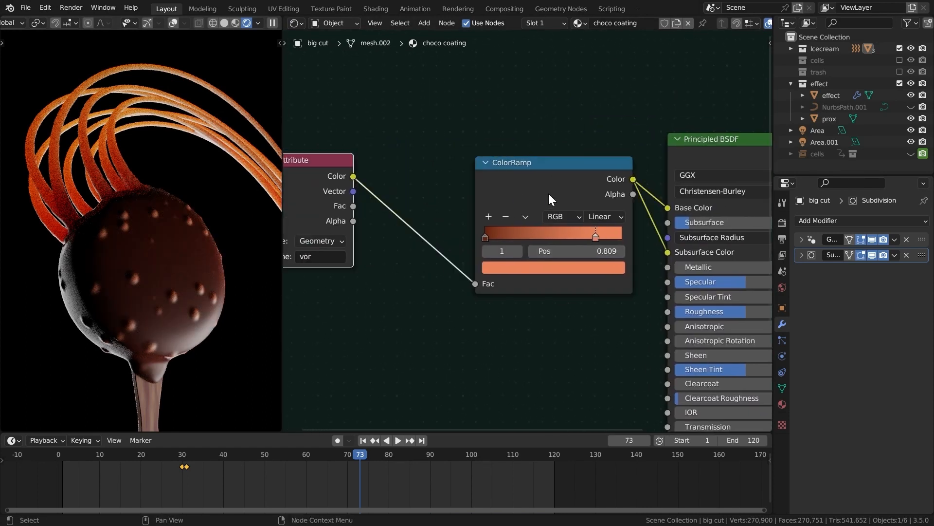
{"action": "middle_click_drag", "start_coordinate": [548, 192], "coordinate": [665, 192]}
{"action": "left_click_drag", "start_coordinate": [657, 173], "coordinate": [589, 173]}
{"action": "left_click_drag", "start_coordinate": [608, 309], "coordinate": [381, 216]}
{"action": "left_click_drag", "start_coordinate": [576, 167], "coordinate": [390, 193]}
{"action": "right_click_drag", "start_coordinate": [657, 260], "coordinate": [662, 187], "text": "shift"}
{"action": "middle_click_drag", "start_coordinate": [547, 190], "coordinate": [368, 181]}
Insert a Hue Saturation Value node between the ColorRamp and the reroute, set its saturation to 0.9, and save the file.
{"action": "key", "text": "shift+a"}
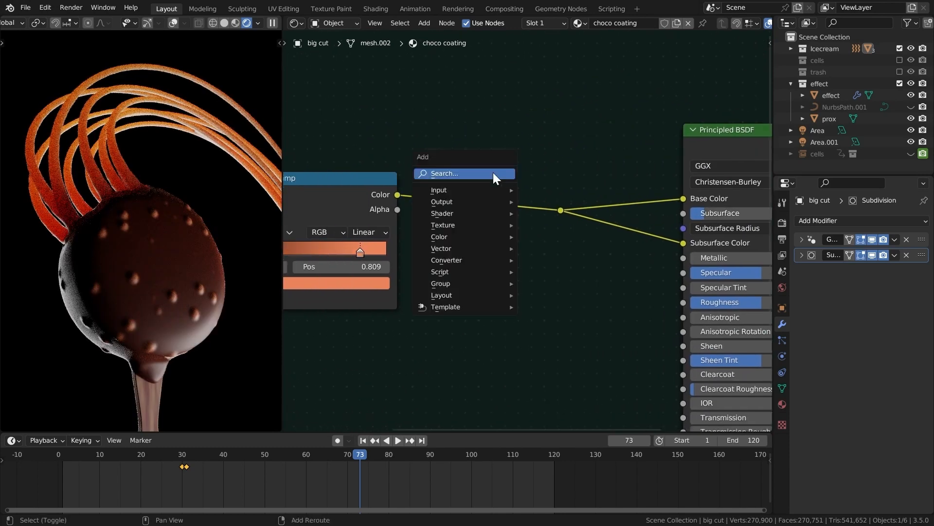
{"action": "type", "text": "hu"}
{"action": "key", "text": "Return"}
{"action": "left_click", "coordinate": [446, 197]}
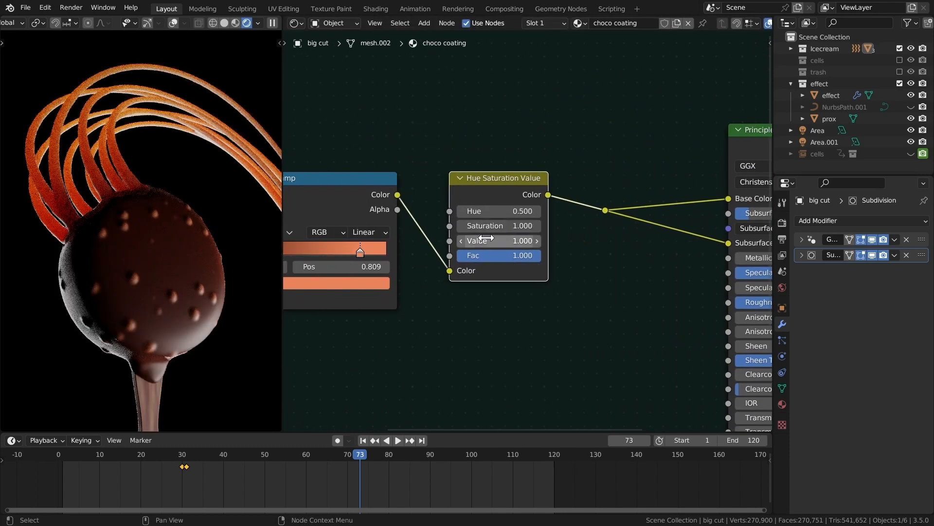
{"action": "scroll", "coordinate": [472, 224], "scroll_direction": "up", "scroll_amount": 2}
{"action": "mouse_move", "coordinate": [479, 225]}
{"action": "left_mouse_down"}
{"action": "mouse_move", "coordinate": [457, 225]}
{"action": "mouse_move", "coordinate": [471, 226]}
{"action": "left_mouse_up"}
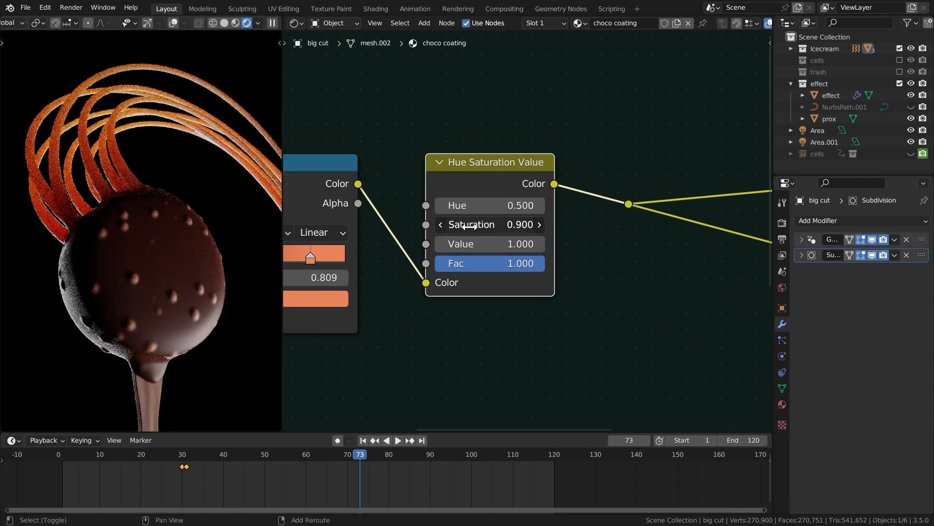
{"action": "key", "text": "ctrl+space"}
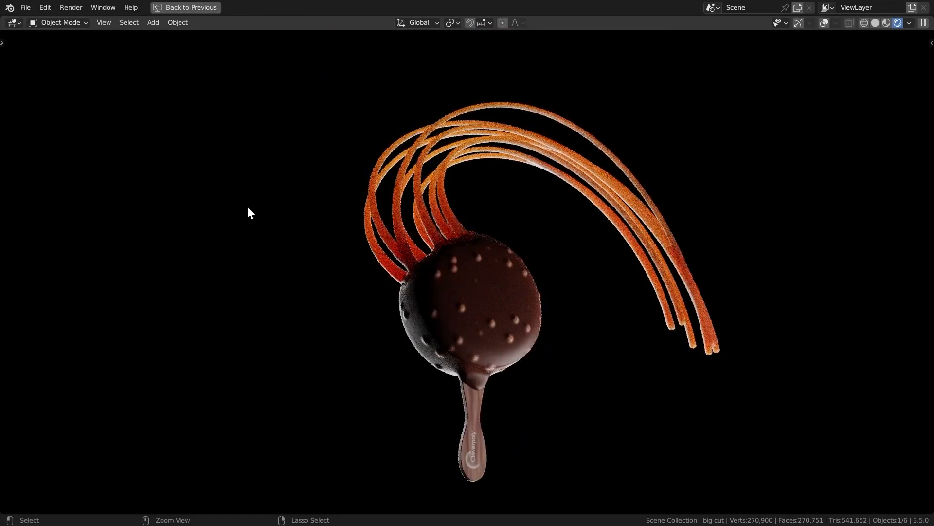
{"action": "key", "text": "ctrl+s"}
{"action": "key", "text": "ctrl+space"}
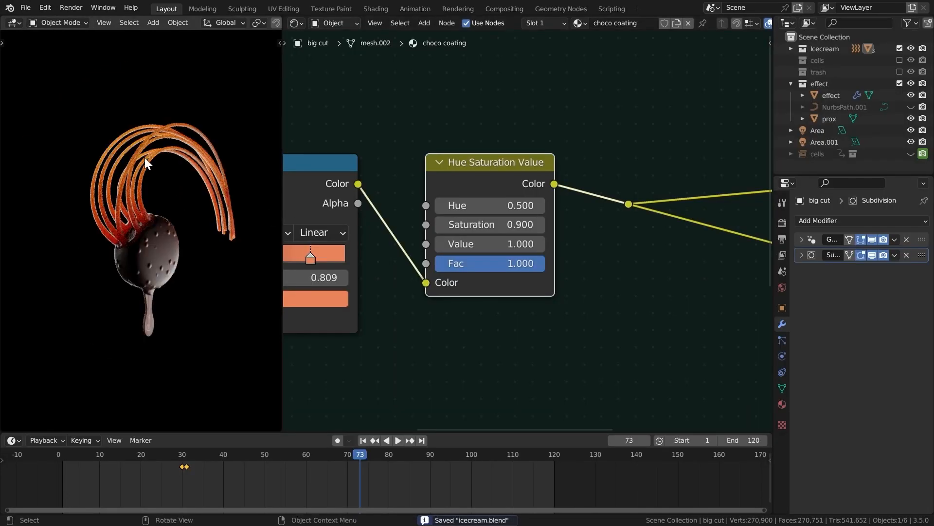
Select the splash strands and set their choco material's roughness to 0.
{"action": "mouse_move", "coordinate": [145, 157]}
{"action": "middle_mouse_down"}
{"action": "mouse_move", "coordinate": [115, 133]}
{"action": "mouse_move", "coordinate": [146, 153]}
{"action": "middle_mouse_up"}
{"action": "left_click", "coordinate": [118, 150]}
{"action": "scroll", "coordinate": [146, 154], "scroll_direction": "up", "scroll_amount": 3}
{"action": "middle_click_drag", "start_coordinate": [617, 351], "coordinate": [457, 261]}
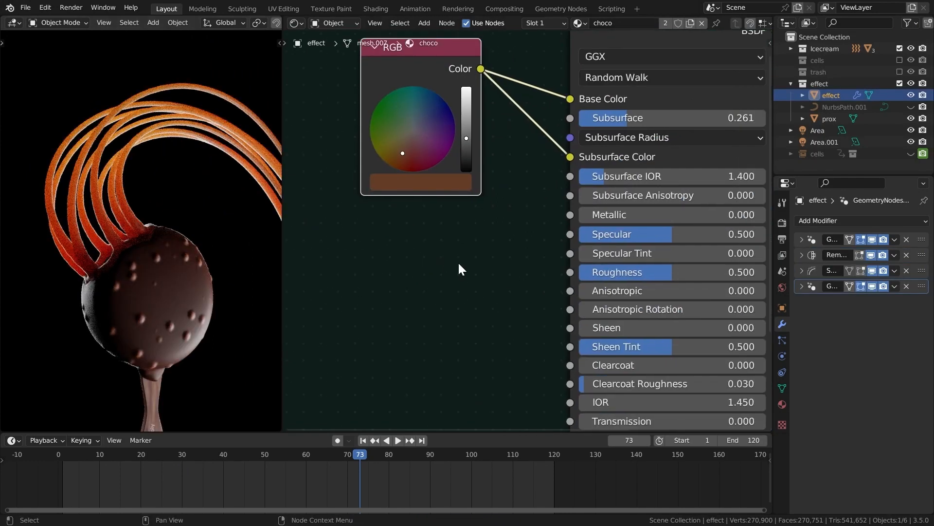
{"action": "middle_click_drag", "start_coordinate": [540, 250], "coordinate": [476, 271]}
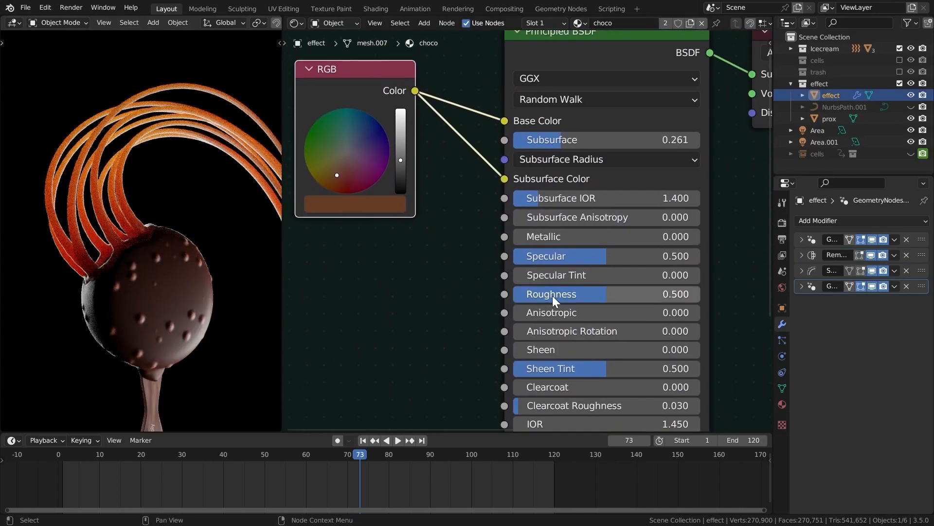
{"action": "left_click_drag", "start_coordinate": [553, 295], "coordinate": [419, 288]}
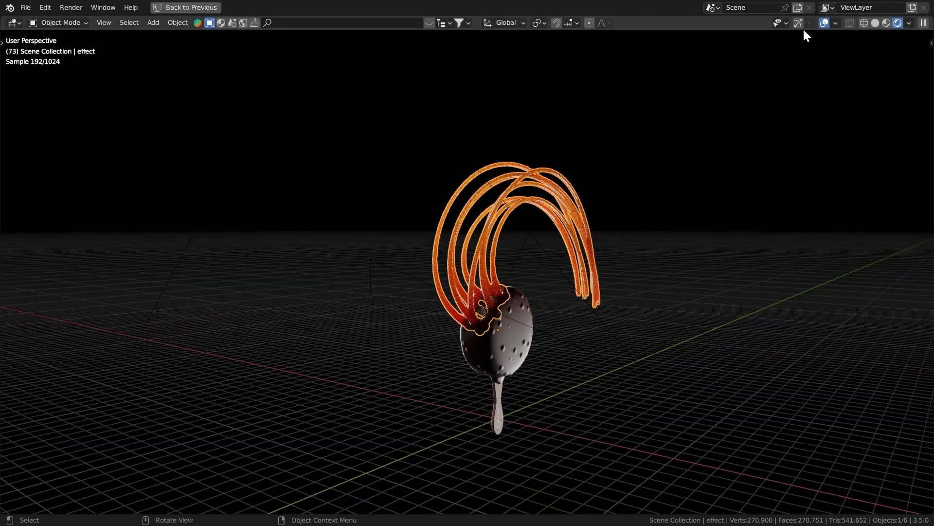
Reposition and rotate the large area light beside the ice cream.
{"action": "left_click", "coordinate": [234, 171]}
{"action": "left_click", "coordinate": [228, 176]}
{"action": "middle_click_drag", "start_coordinate": [231, 182], "coordinate": [346, 214]}
{"action": "middle_click_drag", "start_coordinate": [346, 214], "coordinate": [389, 231]}
{"action": "key", "text": "g"}
{"action": "left_click", "coordinate": [268, 221]}
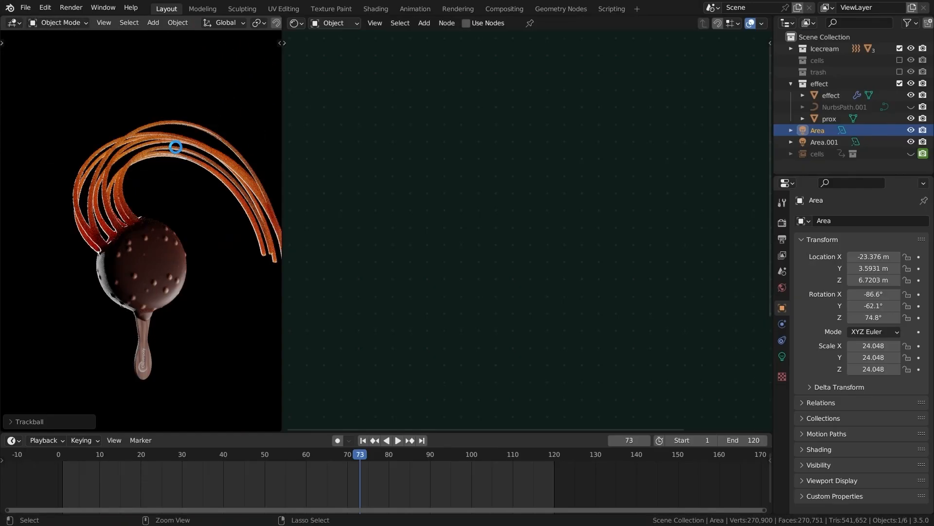
Raise the splash's choco material subsurface to 0.418 and save the file after checking the render.
{"action": "left_click", "coordinate": [175, 147]}
{"action": "key", "text": "ctrl+s"}
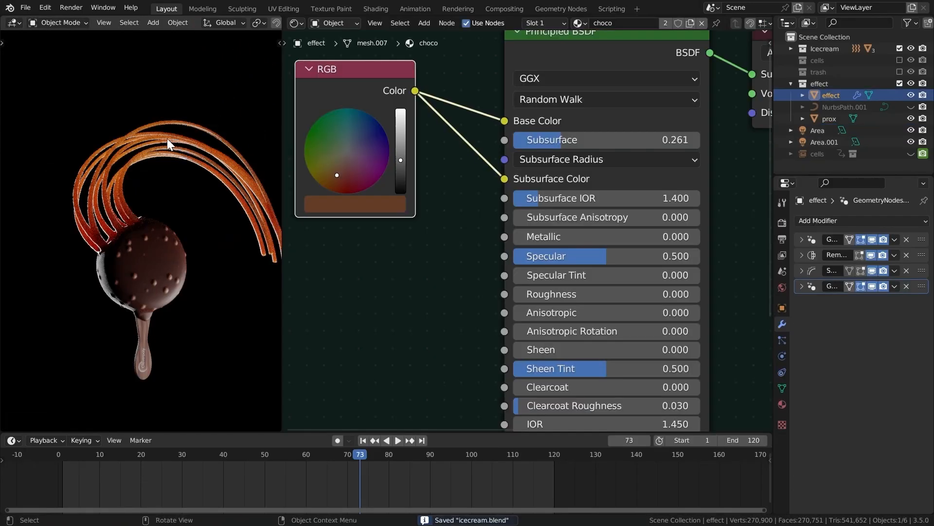
{"action": "left_click", "coordinate": [339, 214]}
{"action": "mouse_move", "coordinate": [542, 140]}
{"action": "left_mouse_down"}
{"action": "mouse_move", "coordinate": [585, 145]}
{"action": "mouse_move", "coordinate": [558, 142]}
{"action": "mouse_move", "coordinate": [571, 142]}
{"action": "left_mouse_up"}
{"action": "key", "text": "ctrl+alt+space"}
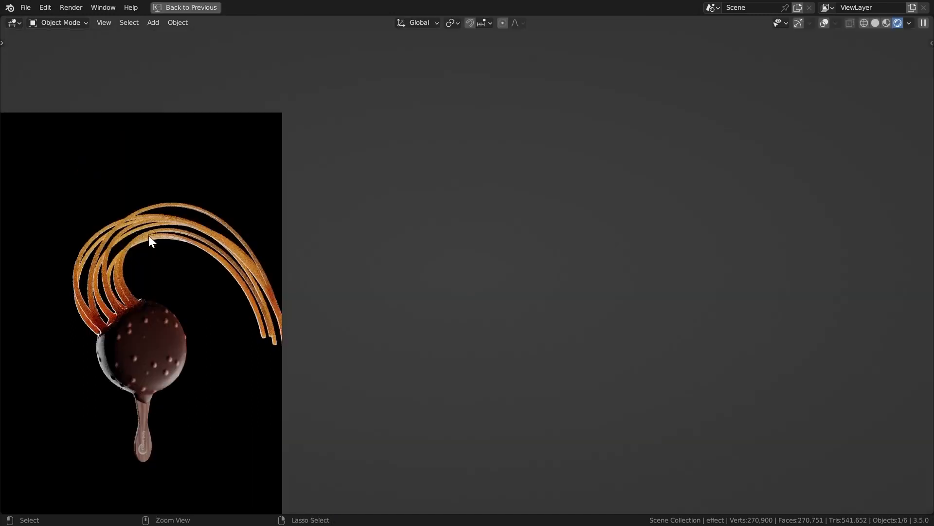
{"action": "key", "text": "ctrl+s"}
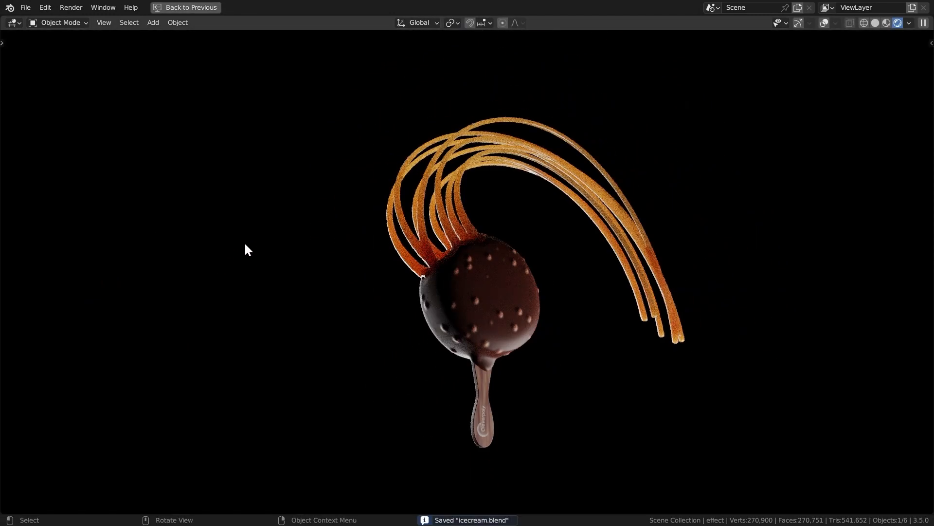
{"action": "key", "text": "ctrl+alt+space"}
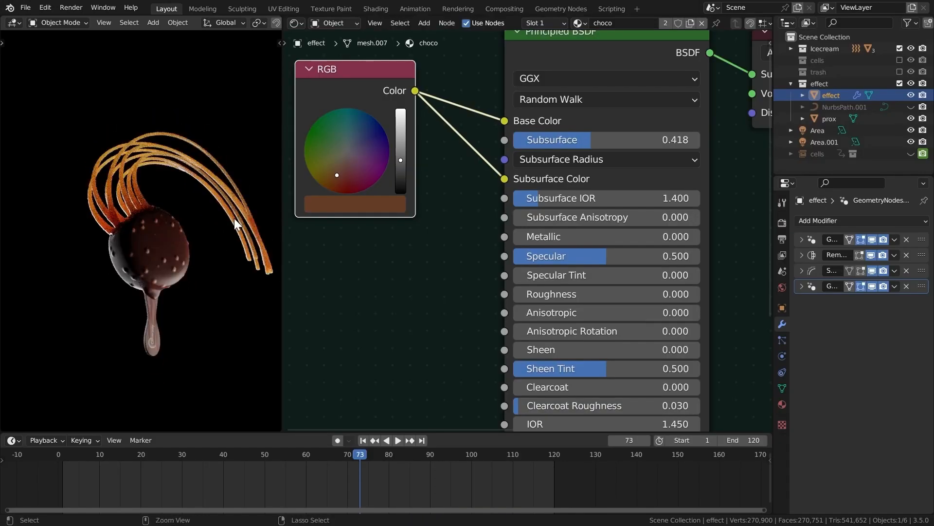
Play the splash animation from the first frame in solid shading in an enlarged viewport.
{"action": "mouse_move", "coordinate": [235, 218]}
{"action": "middle_mouse_down"}
{"action": "mouse_move", "coordinate": [58, 220]}
{"action": "mouse_move", "coordinate": [206, 212]}
{"action": "middle_mouse_up"}
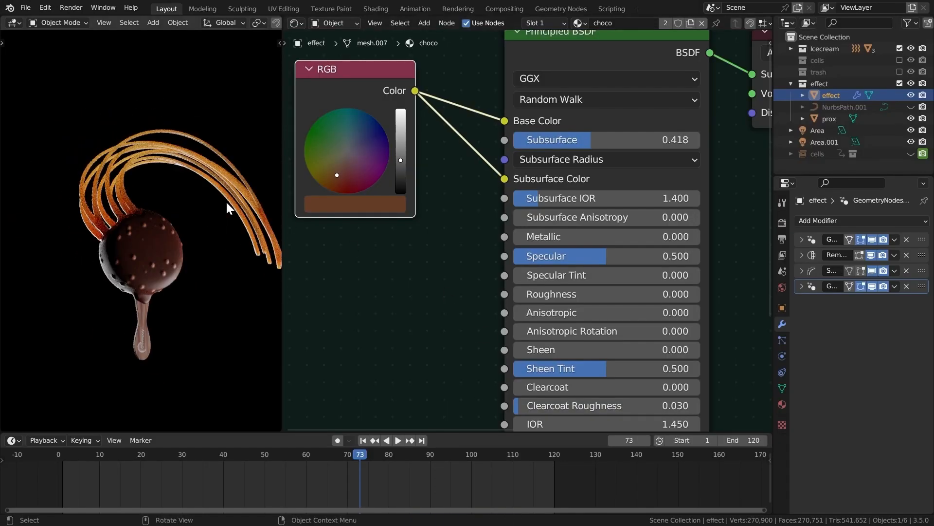
{"action": "key", "text": "z"}
{"action": "left_click", "coordinate": [249, 194]}
{"action": "key", "text": "ctrl+space"}
{"action": "scroll", "coordinate": [313, 255], "scroll_direction": "down", "scroll_amount": 2}
{"action": "key", "text": "shift+Left"}
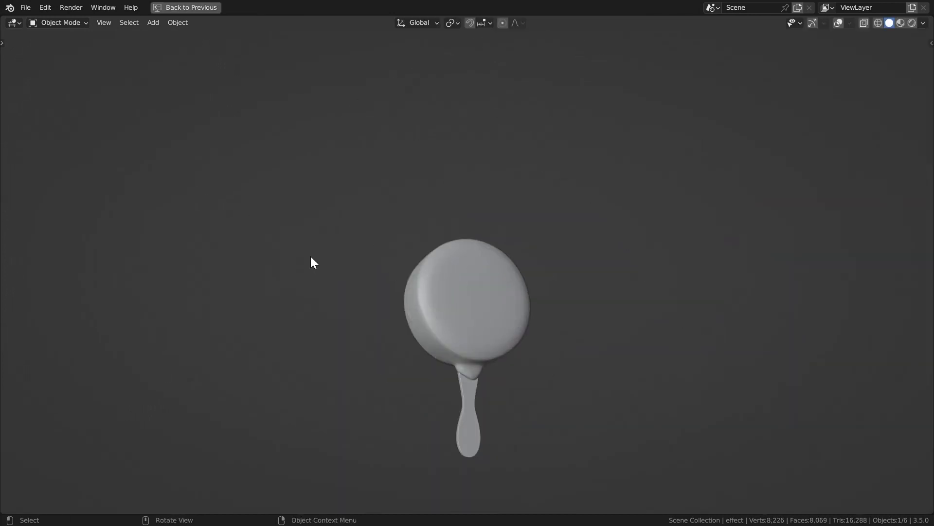
{"action": "key", "text": "space"}
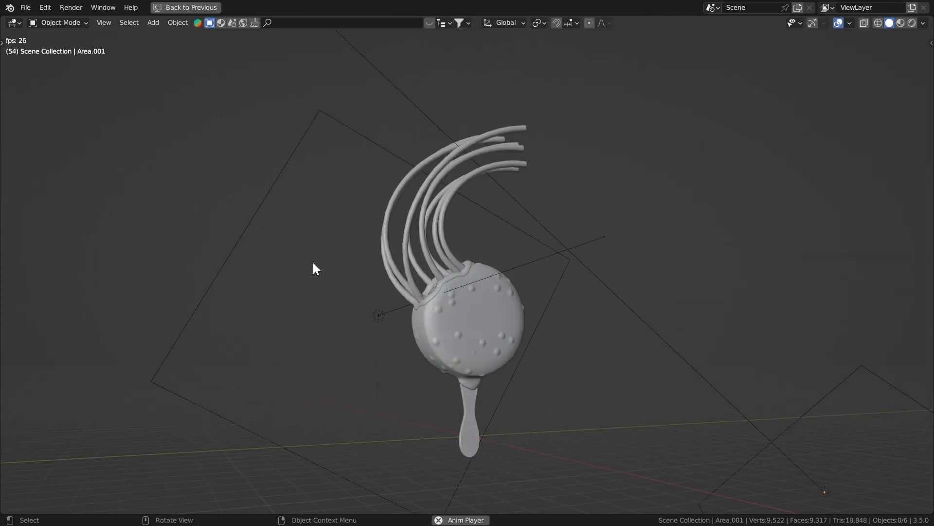
{"action": "key", "text": "space"}
{"action": "key", "text": "ctrl+space"}
Make the cells object visible in the viewport and play the animation in rendered shading from frame 1 to frame 24.
{"action": "left_click", "coordinate": [910, 153]}
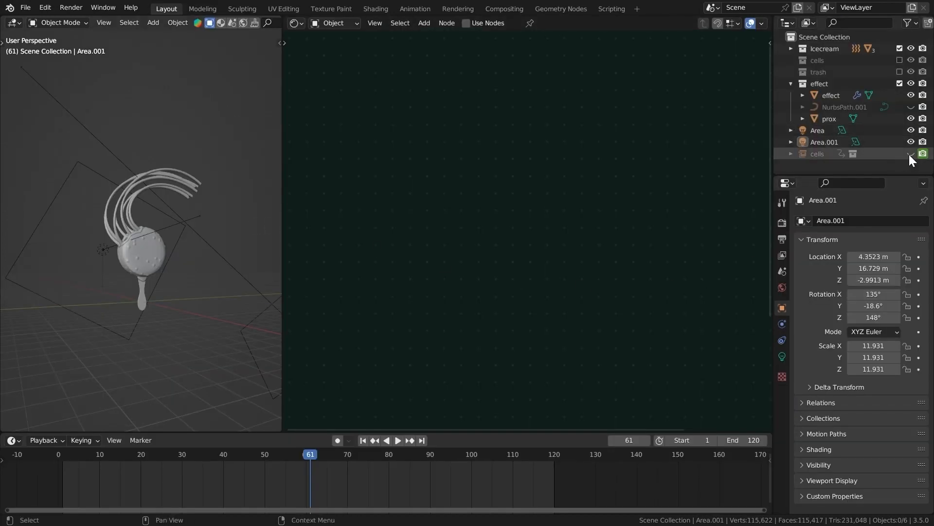
{"action": "left_click", "coordinate": [782, 271]}
{"action": "key", "text": "shift+Left"}
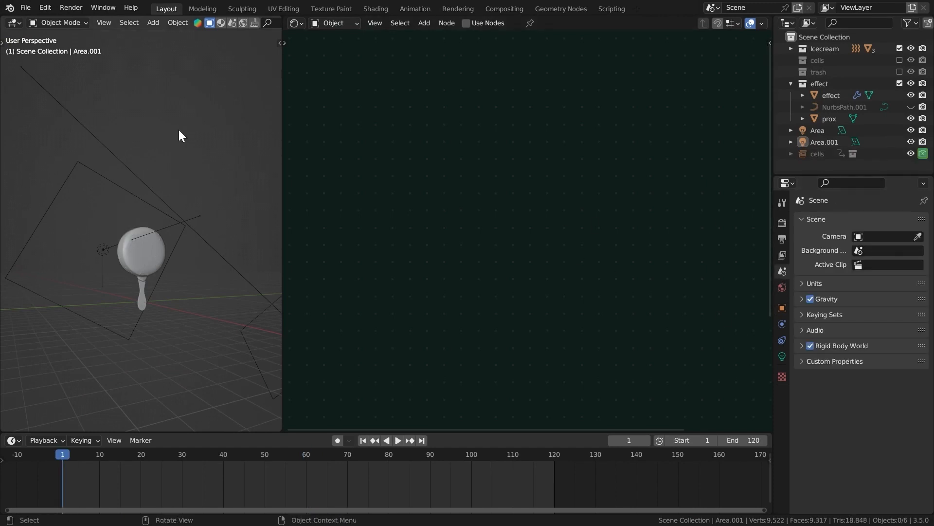
{"action": "key", "text": "ctrl+space"}
{"action": "left_click", "coordinate": [912, 23]}
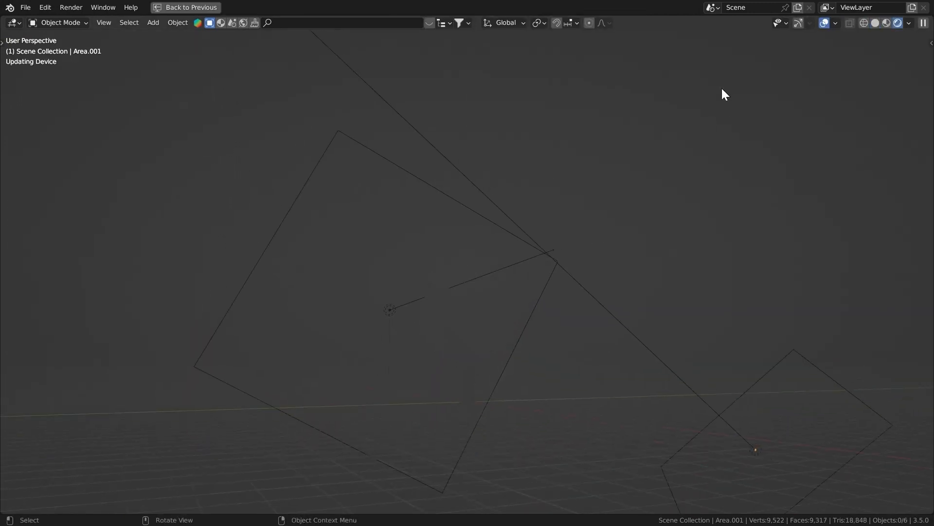
{"action": "key", "text": "space"}
{"action": "key", "text": "space"}
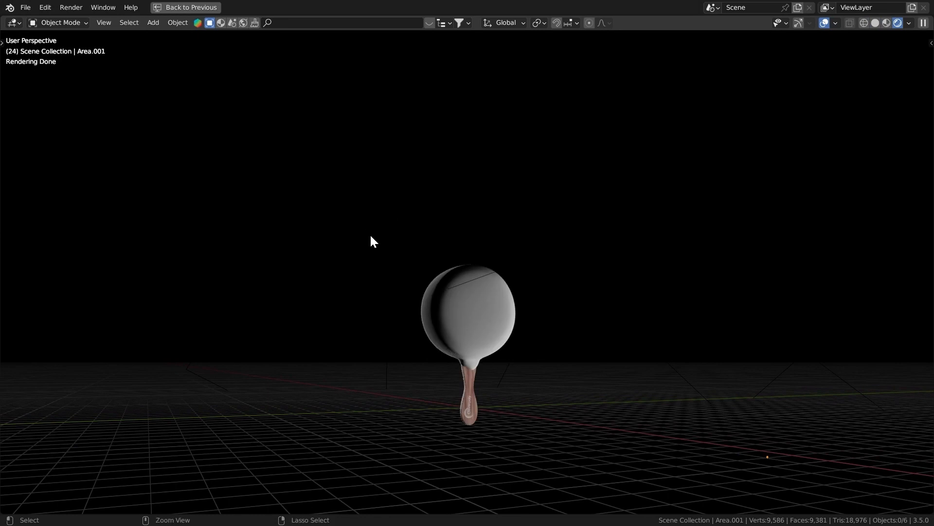
Add a Geometry Nodes modifier to the cream main object and assign it the existing Geometry Nodes.001 node group.
{"action": "left_click", "coordinate": [463, 312]}
{"action": "key", "text": "ctrl+space"}
{"action": "scroll", "coordinate": [77, 188], "scroll_direction": "up", "scroll_amount": 6}
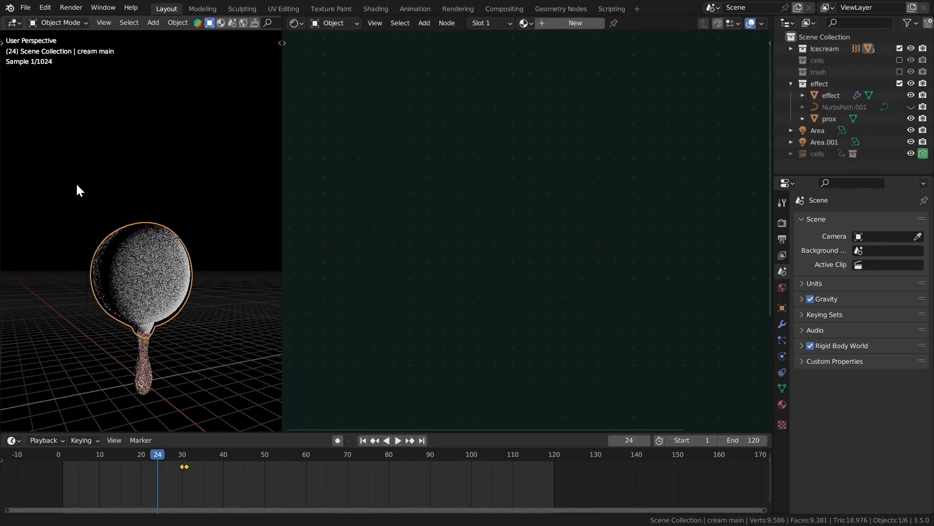
{"action": "left_click", "coordinate": [782, 323]}
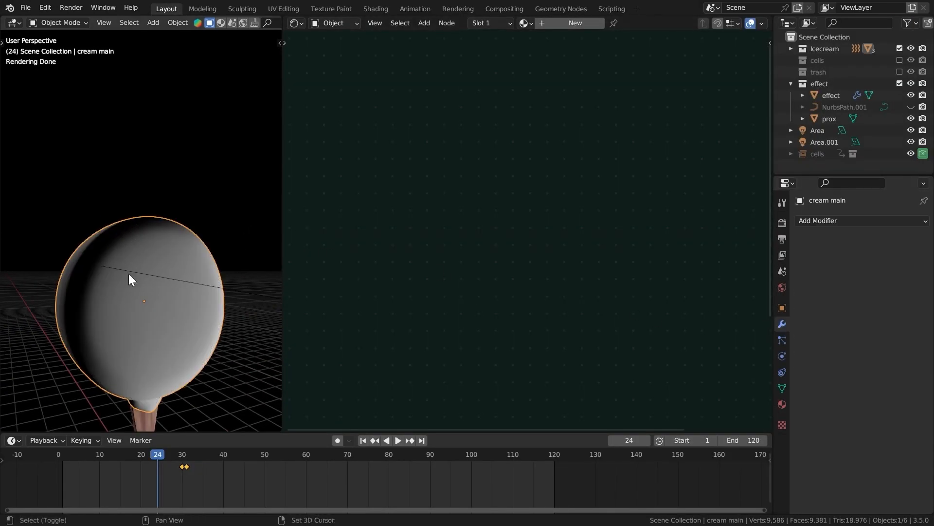
{"action": "middle_click_drag", "start_coordinate": [129, 274], "coordinate": [139, 223], "text": "shift"}
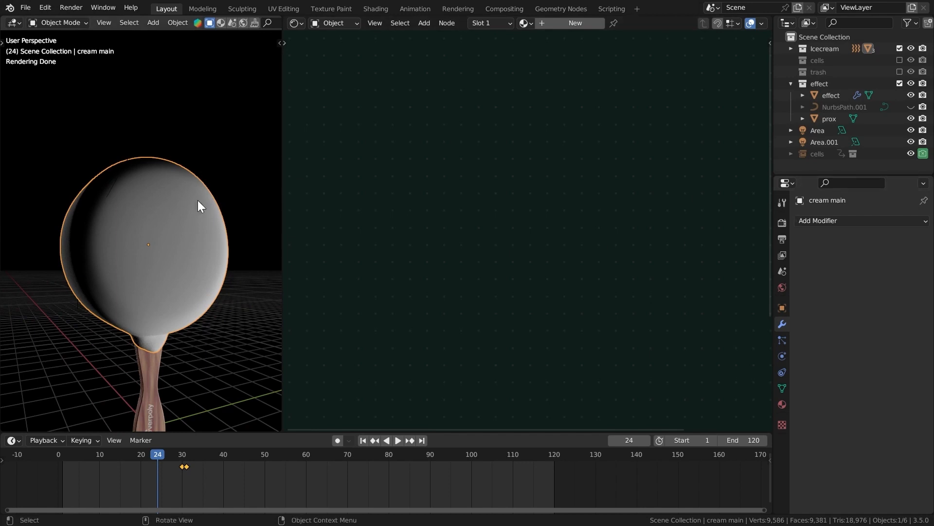
{"action": "left_click", "coordinate": [830, 221]}
{"action": "left_click", "coordinate": [691, 322]}
{"action": "left_click", "coordinate": [808, 257]}
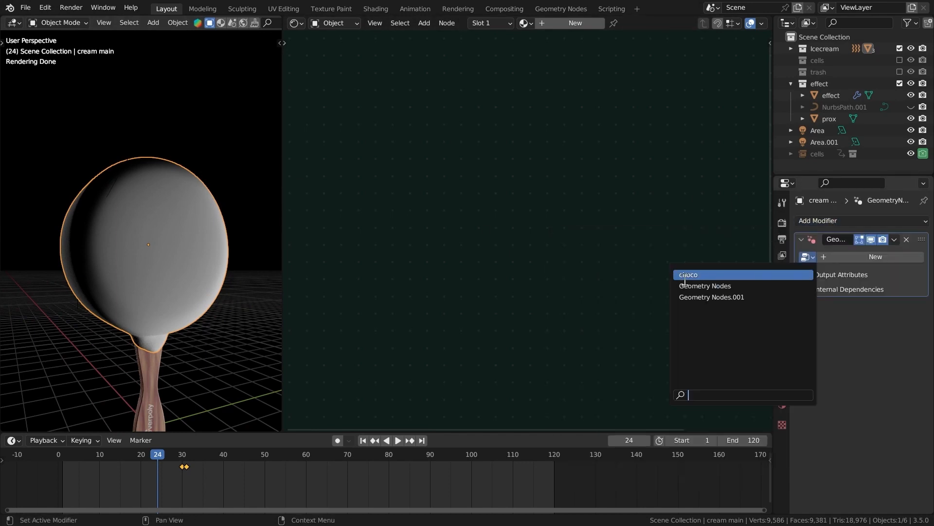
{"action": "left_click", "coordinate": [705, 297]}
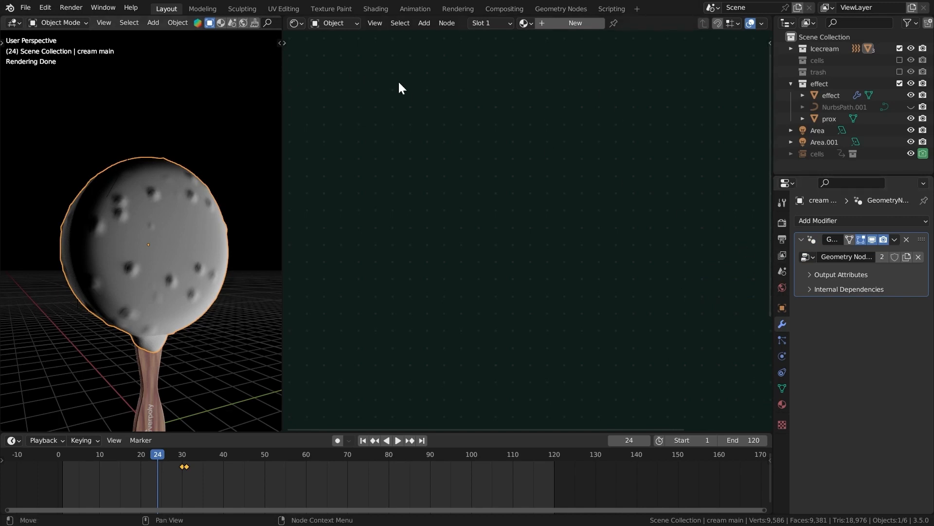
Assign the existing choco coating material to the cream main object and save the file.
{"action": "left_click", "coordinate": [525, 23]}
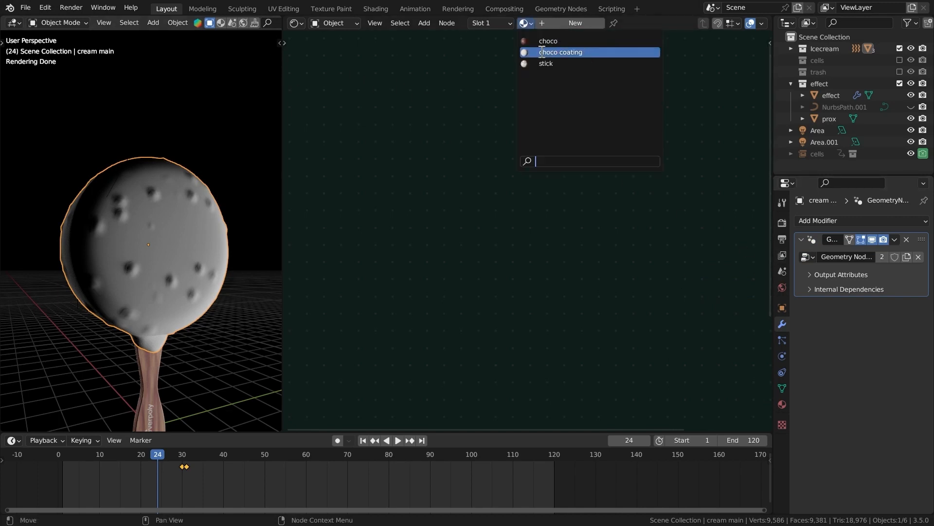
{"action": "left_click", "coordinate": [560, 52]}
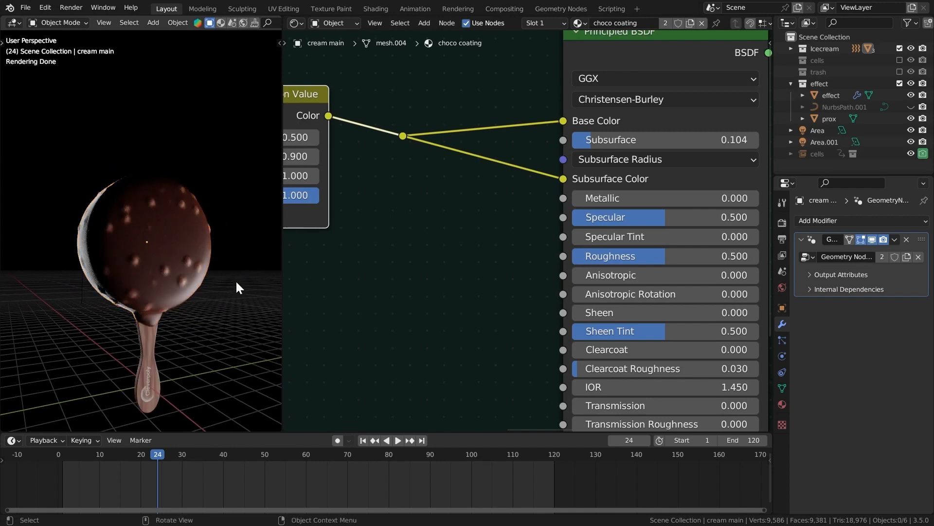
{"action": "key", "text": "ctrl+s"}
Play the splash animation in an enlarged viewport and stop at frame 43.
{"action": "key", "text": "ctrl+space"}
{"action": "key", "text": "space"}
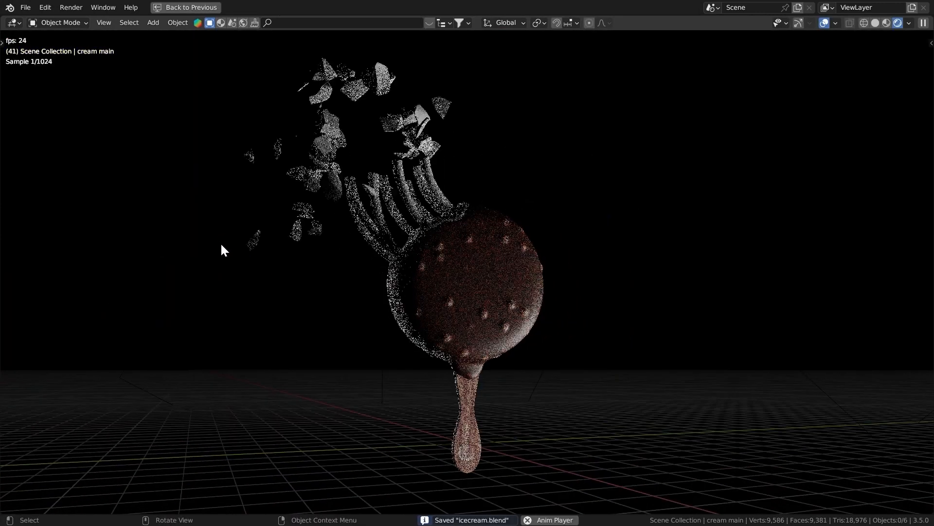
{"action": "key", "text": "space"}
{"action": "key", "text": "ctrl+space"}
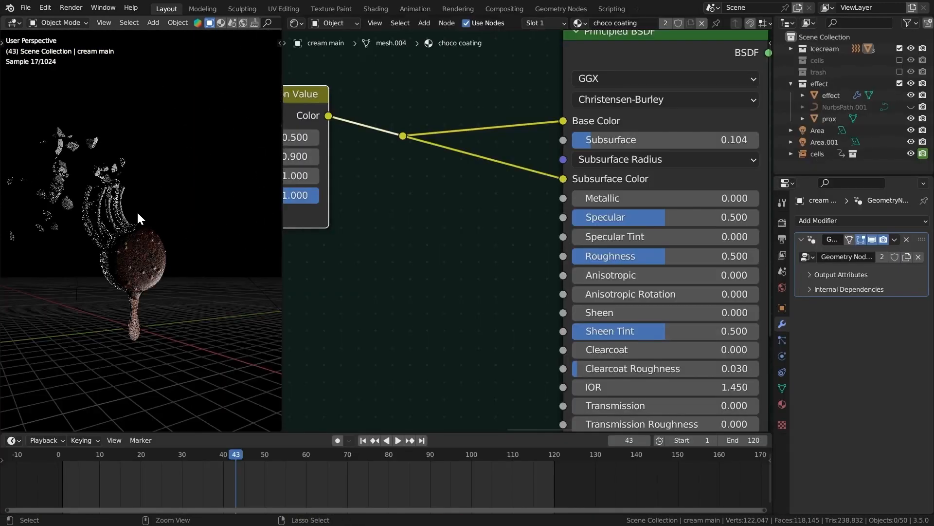
Inspect the effect splash and the flying cells from near and far, with viewport overlays on, and save the file.
{"action": "scroll", "coordinate": [136, 210], "scroll_direction": "up", "scroll_amount": 3}
{"action": "left_click", "coordinate": [117, 138]}
{"action": "key", "text": "ctrl+s"}
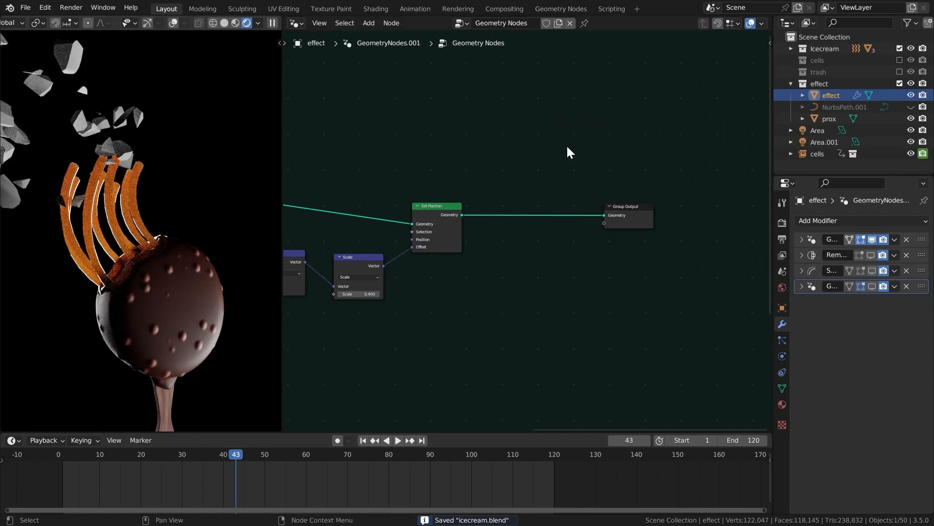
{"action": "left_click", "coordinate": [174, 23]}
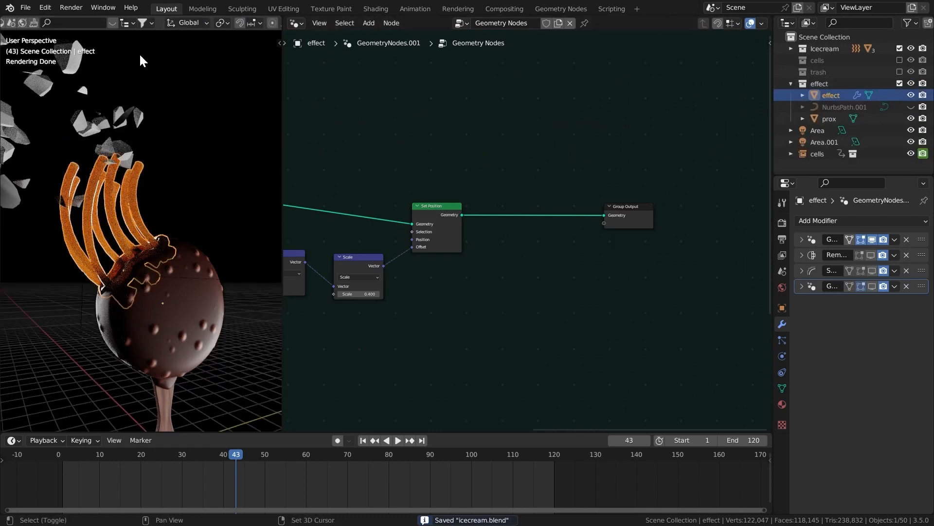
{"action": "middle_click_drag", "start_coordinate": [57, 51], "coordinate": [156, 127], "text": "shift"}
{"action": "scroll", "coordinate": [163, 129], "scroll_direction": "down", "scroll_amount": 4}
{"action": "left_click", "coordinate": [184, 139]}
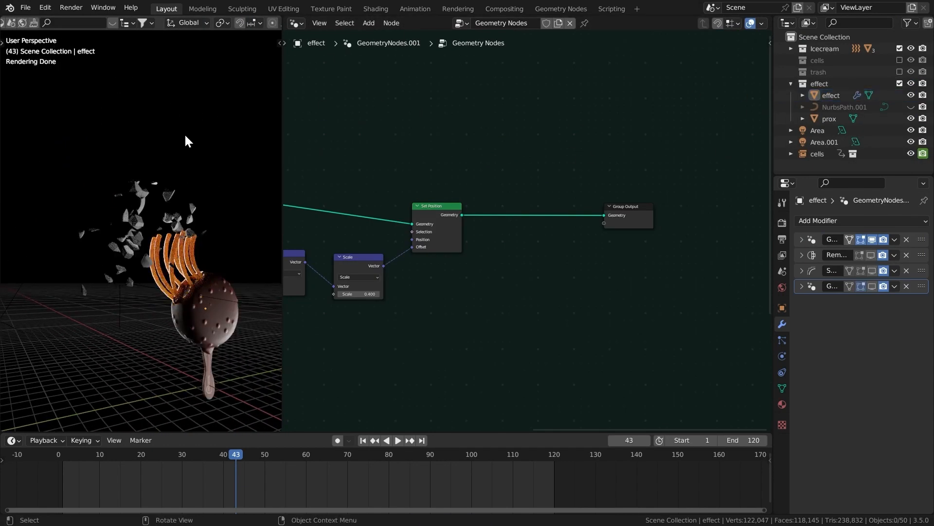
{"action": "key", "text": "ctrl+s"}
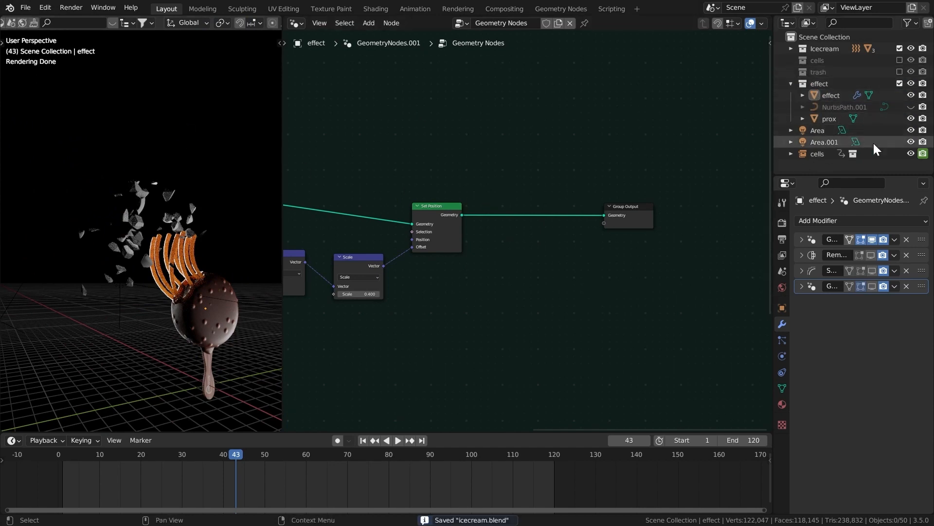
Hide the cells collection instance, enable the original cells collection and select all of its objects, with one shard as the active object.
{"action": "left_click", "coordinate": [910, 154]}
{"action": "left_click", "coordinate": [900, 61]}
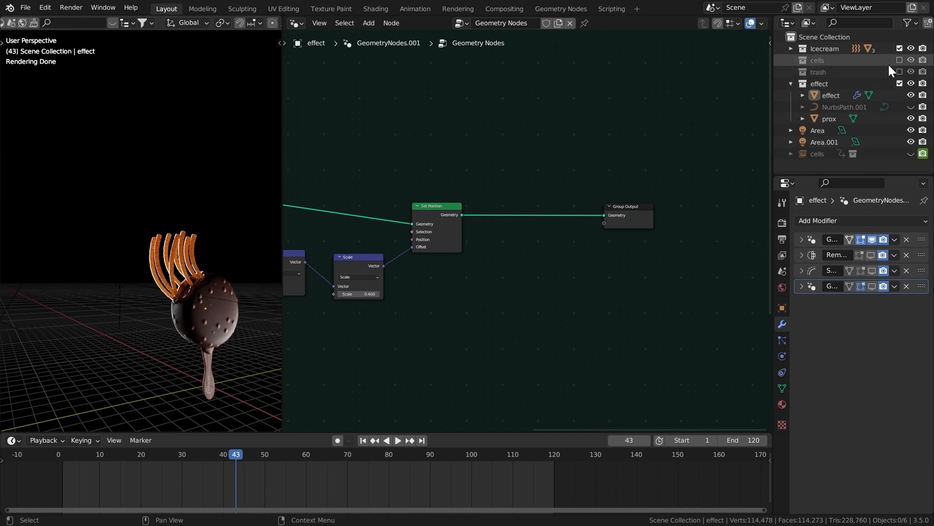
{"action": "right_click", "coordinate": [818, 63]}
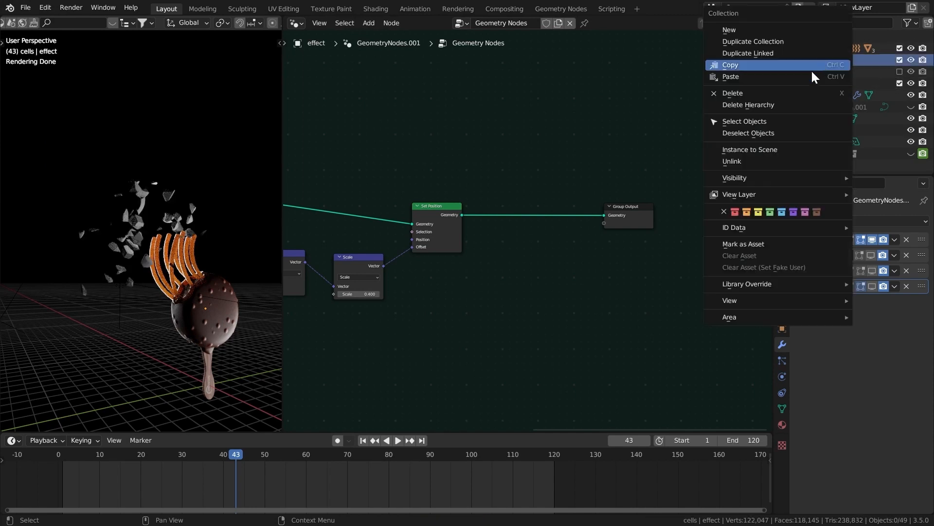
{"action": "left_click", "coordinate": [788, 121]}
{"action": "key", "text": "KP_Decimal"}
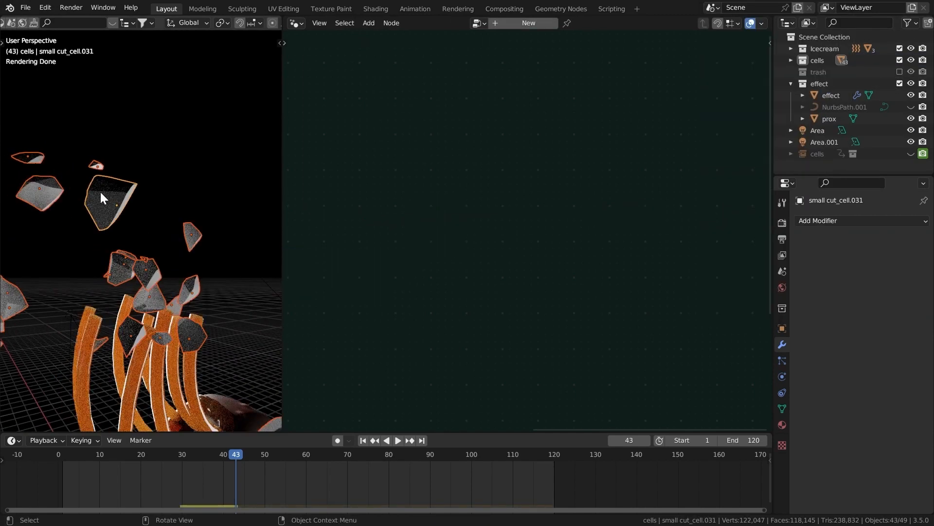
Assign the choco coating material to the active shard, link it to all selected cells and save the file.
{"action": "left_click", "coordinate": [782, 425]}
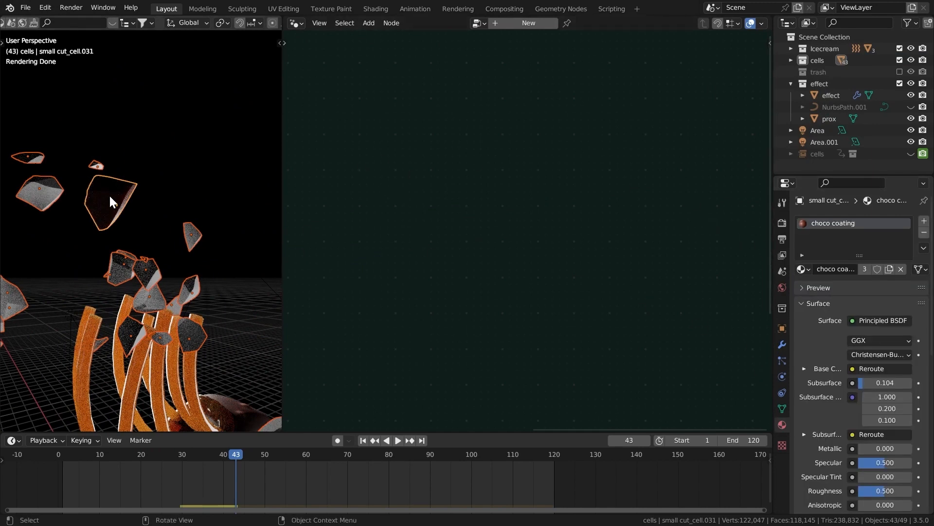
{"action": "middle_click_drag", "start_coordinate": [109, 195], "coordinate": [120, 200]}
{"action": "key", "text": "ctrl+l"}
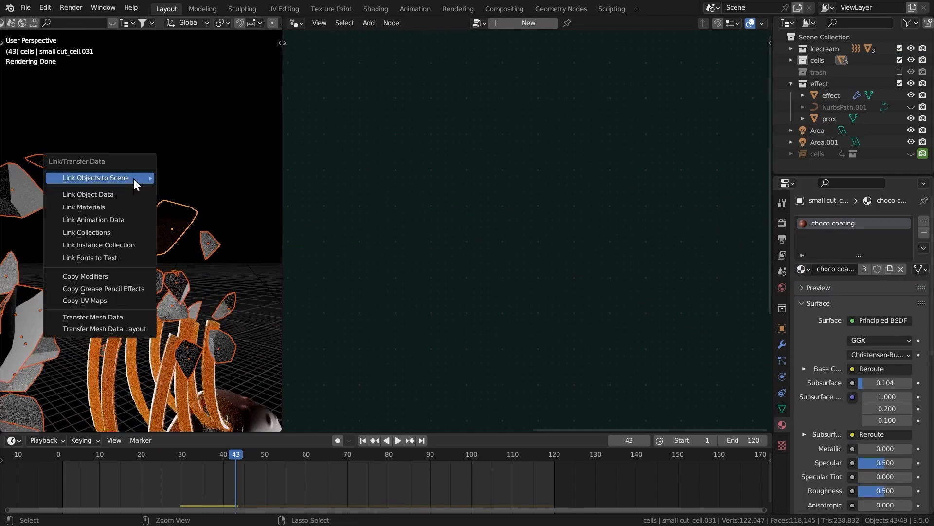
{"action": "left_click", "coordinate": [106, 207]}
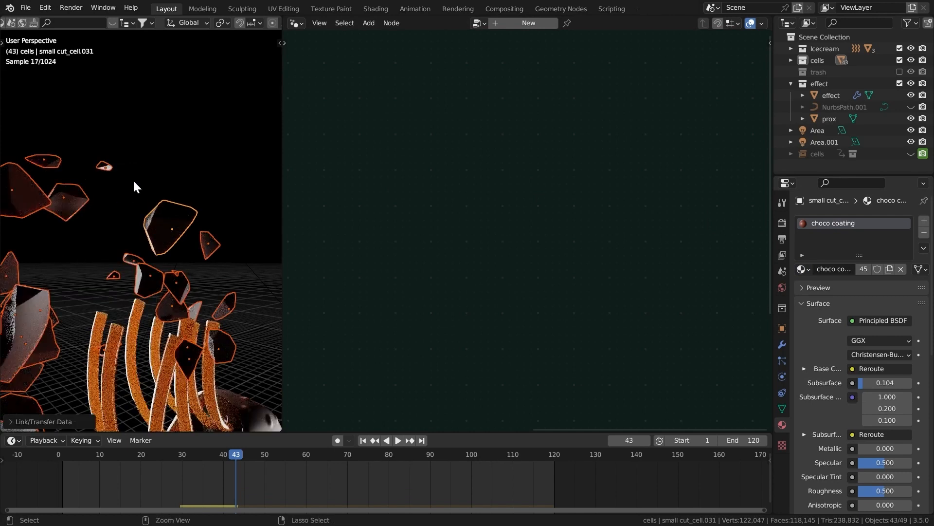
{"action": "scroll", "coordinate": [139, 182], "scroll_direction": "down", "scroll_amount": 3}
{"action": "key", "text": "ctrl+s"}
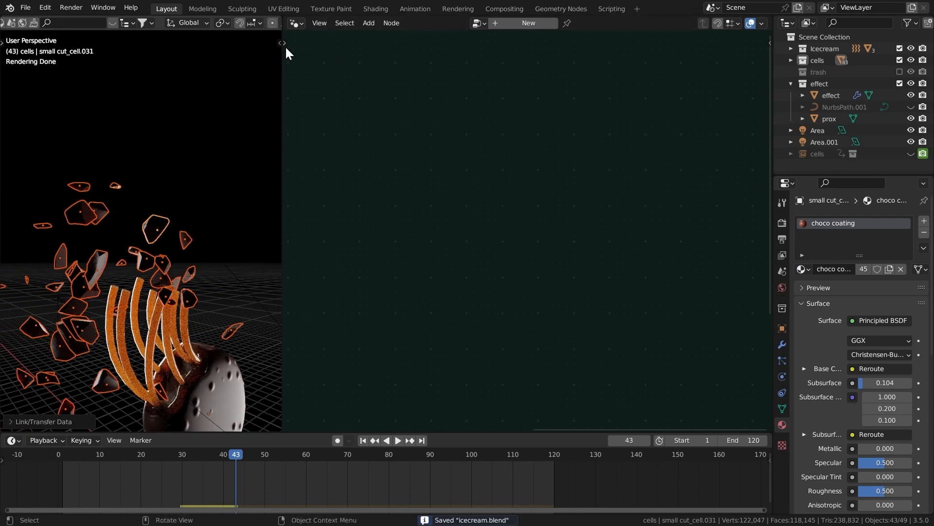
Exclude the cells collection, turn off the overlays in an enlarged viewport, save the file and return to the first frame.
{"action": "left_click", "coordinate": [900, 59]}
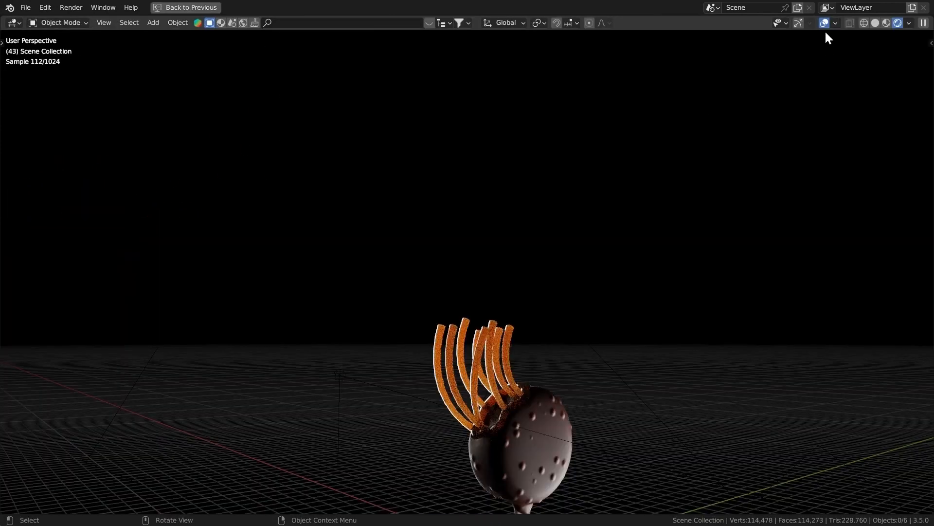
{"action": "left_click", "coordinate": [824, 23]}
{"action": "middle_click_drag", "start_coordinate": [548, 196], "coordinate": [533, 149], "text": "shift"}
{"action": "scroll", "coordinate": [533, 149], "scroll_direction": "up", "scroll_amount": 1}
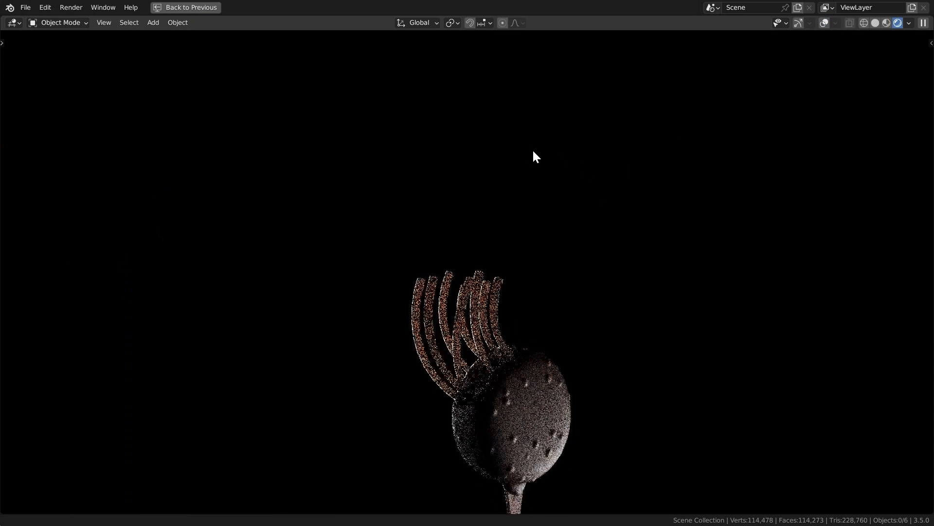
{"action": "key", "text": "ctrl+s"}
{"action": "middle_click_drag", "start_coordinate": [575, 222], "coordinate": [559, 154], "text": "shift"}
{"action": "key", "text": "shift+Left"}
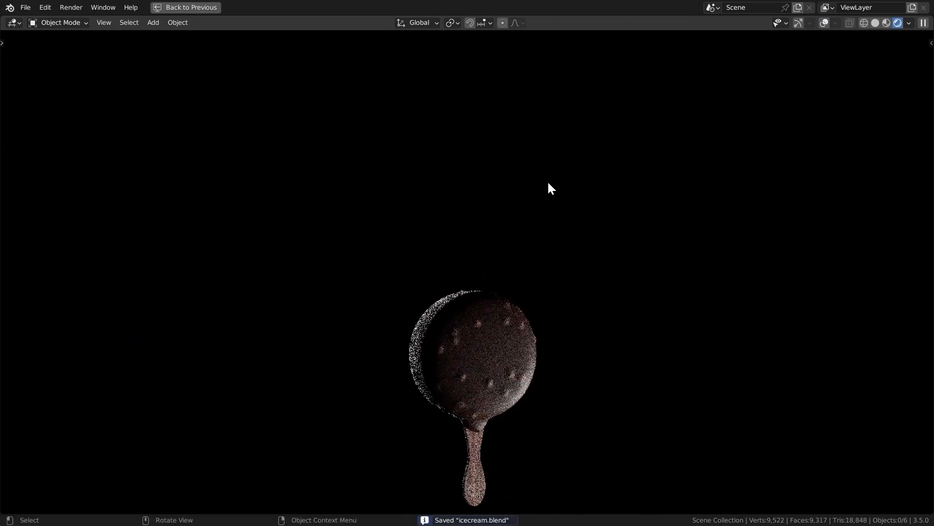
Make the cells collection instance visible, play the animation in rendered shading and save the file.
{"action": "middle_click_drag", "start_coordinate": [557, 221], "coordinate": [558, 148], "text": "shift"}
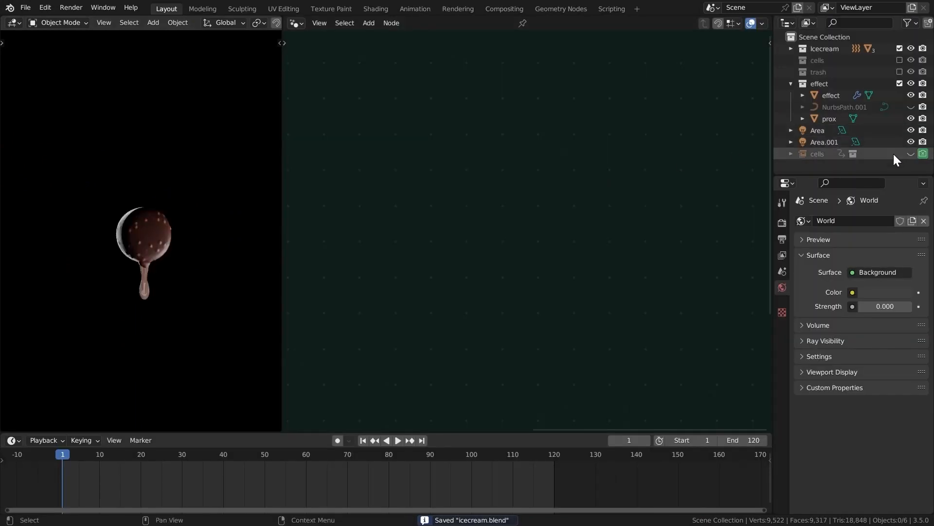
{"action": "key", "text": "space"}
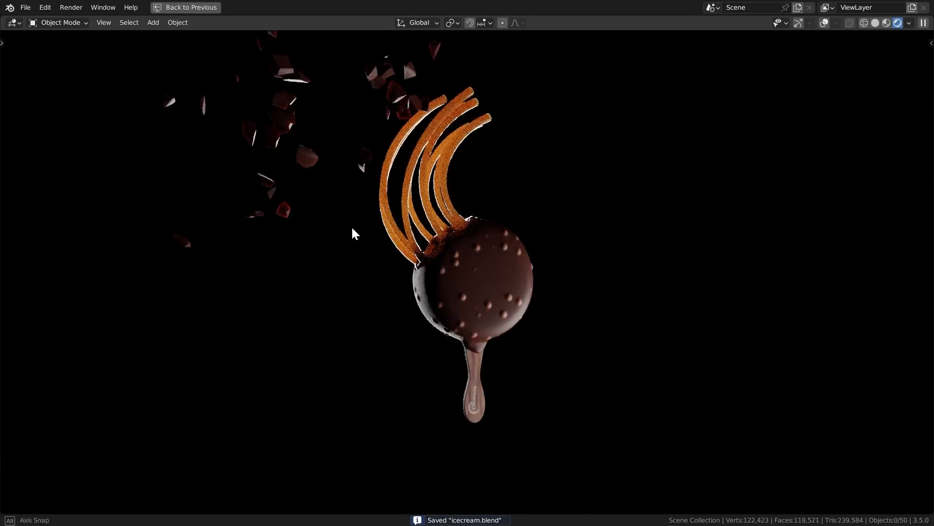
{"action": "middle_click_drag", "start_coordinate": [351, 225], "coordinate": [361, 200]}
{"action": "middle_click_drag", "start_coordinate": [361, 201], "coordinate": [358, 237], "text": "shift"}
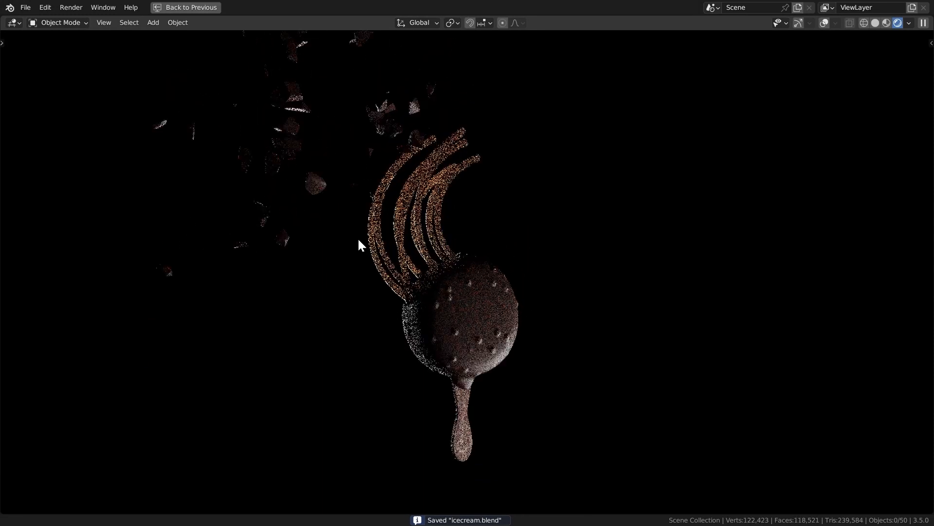
{"action": "key", "text": "ctrl+s"}
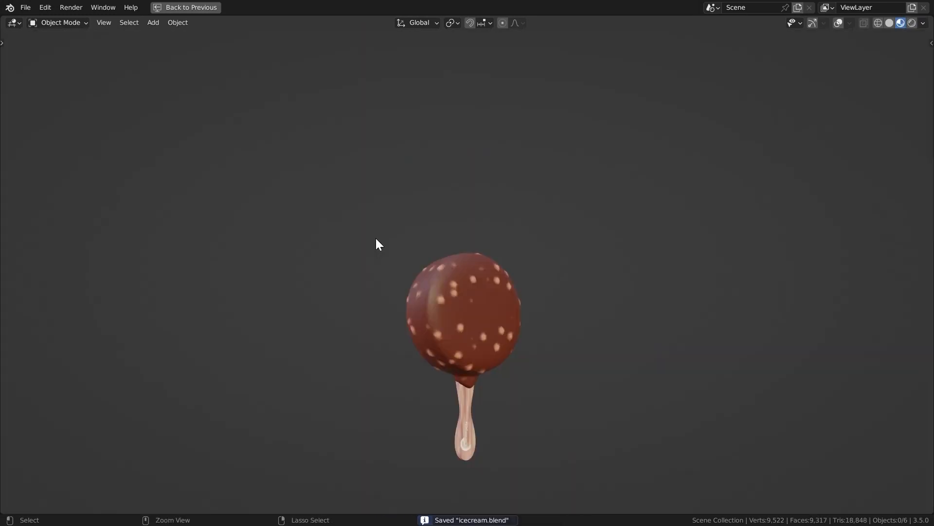
Play the animation in material preview to frame 98, and open the node tree of the effect object's last Geometry Nodes modifier.
{"action": "key", "text": "space"}
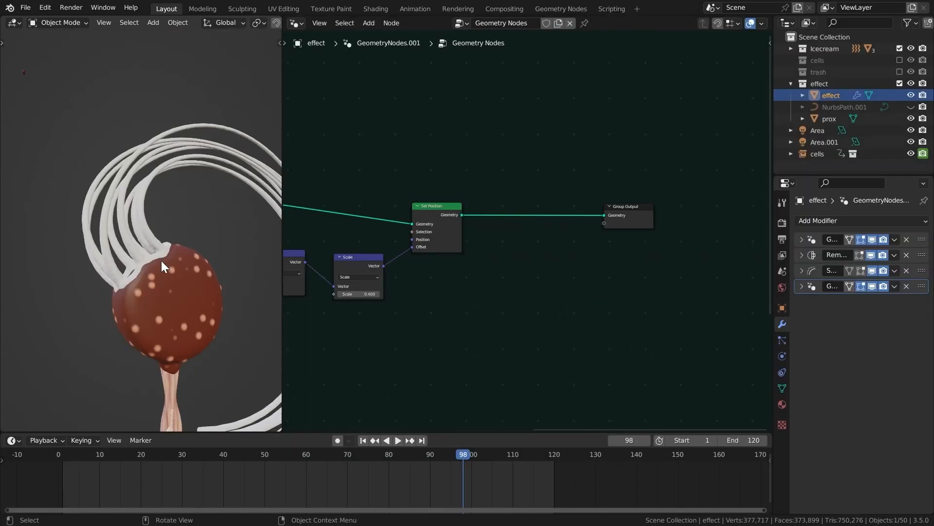
{"action": "middle_click_drag", "start_coordinate": [162, 260], "coordinate": [160, 208], "text": "ctrl"}
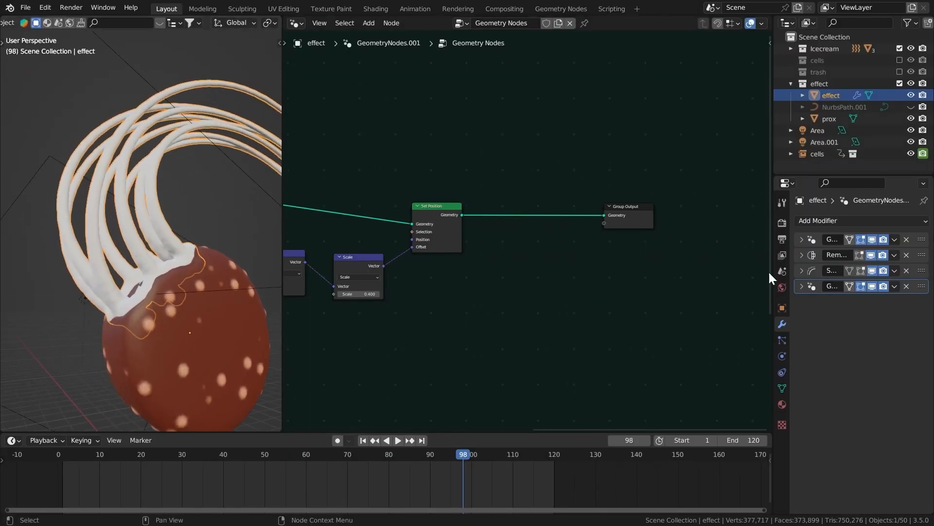
{"action": "left_click", "coordinate": [810, 244]}
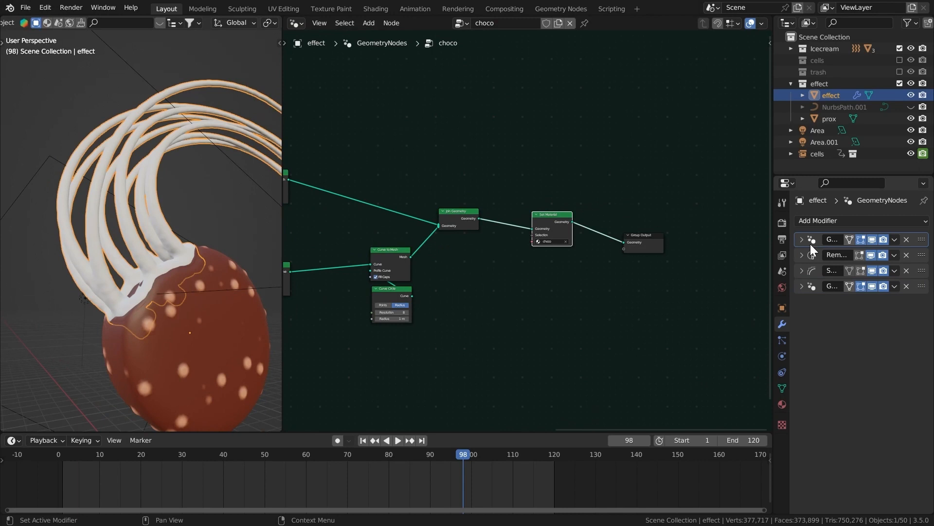
{"action": "left_click", "coordinate": [811, 287]}
{"action": "scroll", "coordinate": [682, 238], "scroll_direction": "up", "scroll_amount": 1}
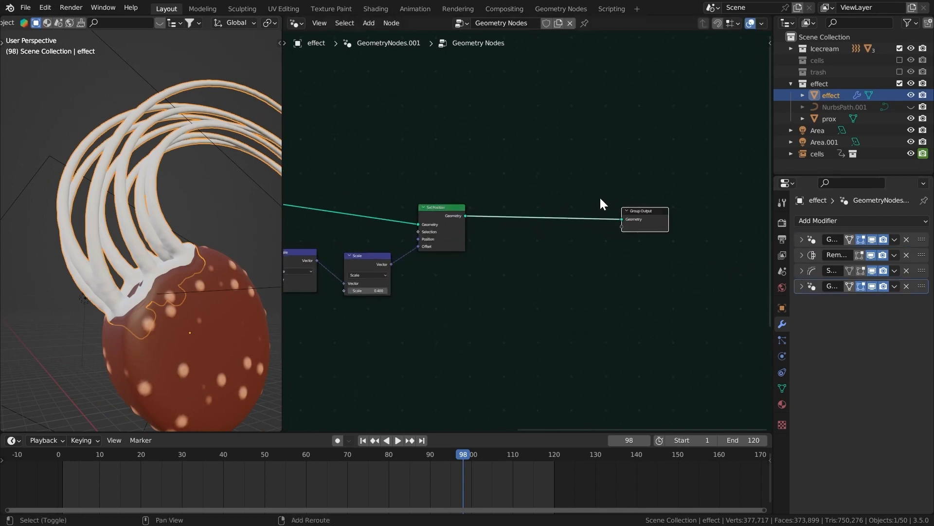
Insert a Set Material node between Set Position and Group Output, and assign it the choco material.
{"action": "key", "text": "shift+a"}
{"action": "type", "text": "set"}
{"action": "left_click", "coordinate": [603, 232]}
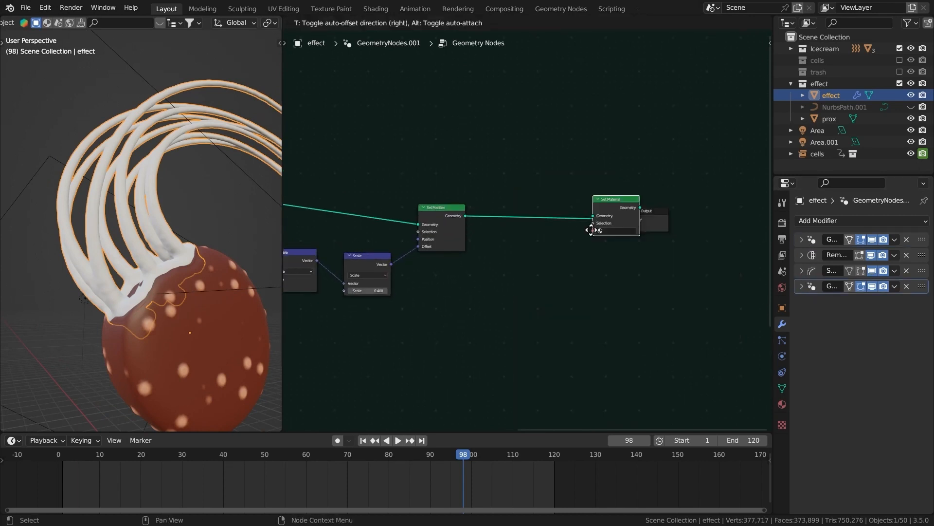
{"action": "left_click", "coordinate": [592, 229]}
{"action": "scroll", "coordinate": [591, 230], "scroll_direction": "up", "scroll_amount": 2}
{"action": "left_click", "coordinate": [581, 226]}
{"action": "left_click", "coordinate": [580, 242]}
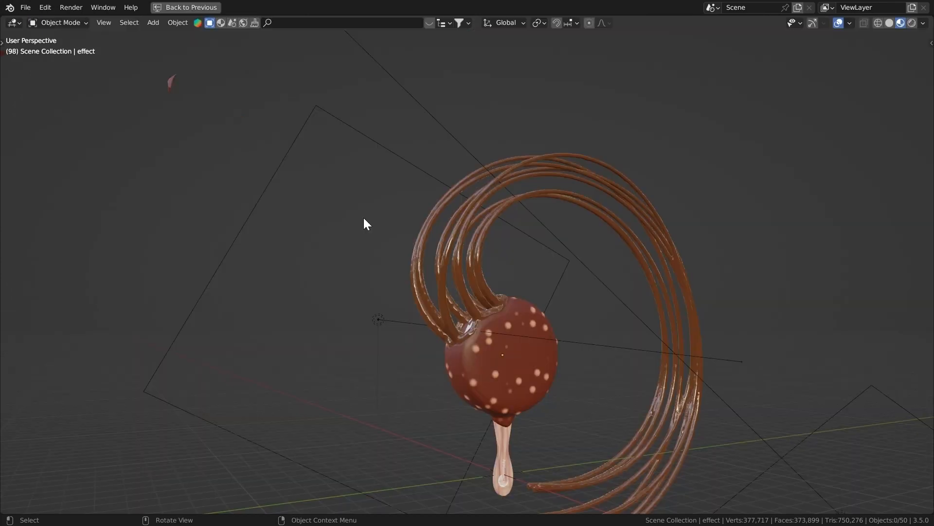
Add a camera to the scene and align it to the current view of the ice cream and splash.
{"action": "key", "text": "shift+a"}
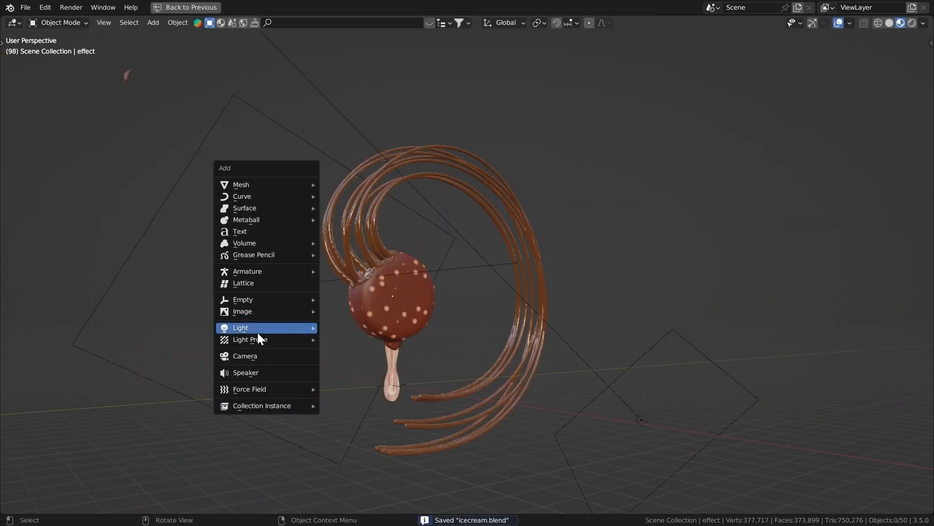
{"action": "left_click", "coordinate": [267, 363]}
{"action": "middle_click_drag", "start_coordinate": [267, 363], "coordinate": [239, 263]}
{"action": "key", "text": "ctrl+KP_0"}
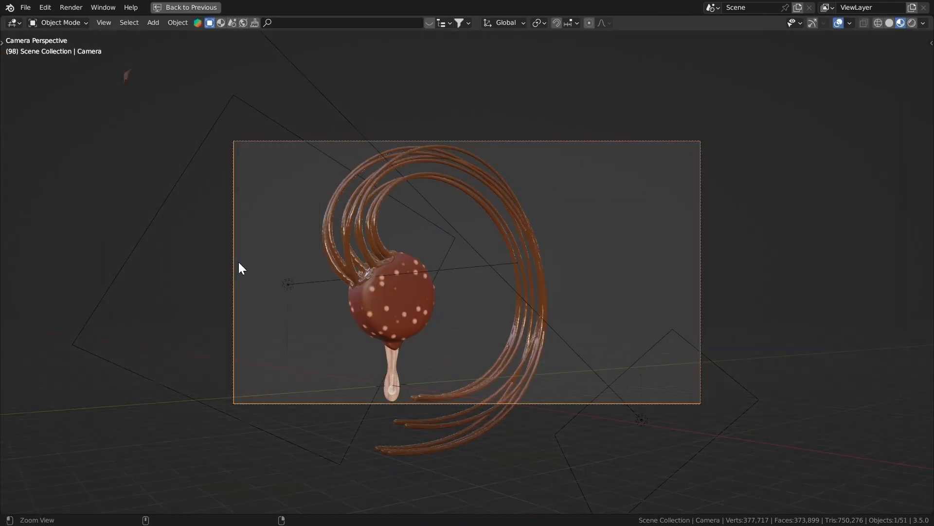
Set the render output's horizontal resolution to 1080 px for a square frame.
{"action": "key", "text": "ctrl+alt+space"}
{"action": "left_click", "coordinate": [877, 235]}
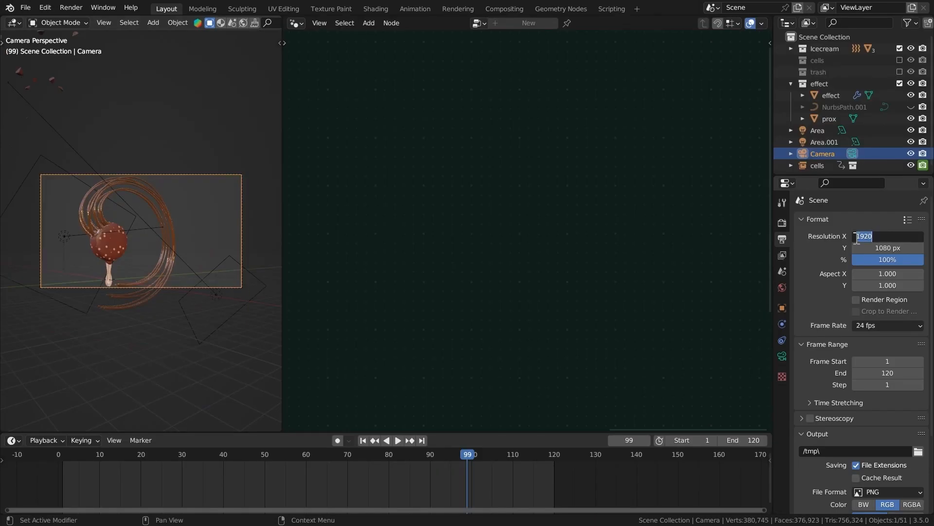
{"action": "type", "text": "1080"}
{"action": "key", "text": "Return"}
{"action": "key", "text": "ctrl+alt+space"}
Move the camera back along its local Z axis so the whole splash fits inside the frame.
{"action": "key", "text": "g"}
{"action": "key", "text": "z"}
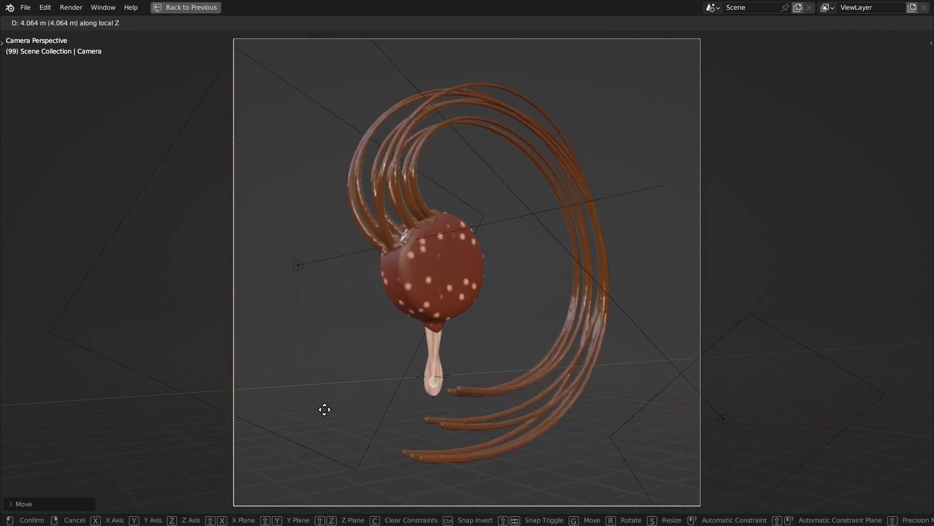
{"action": "left_click", "coordinate": [361, 287]}
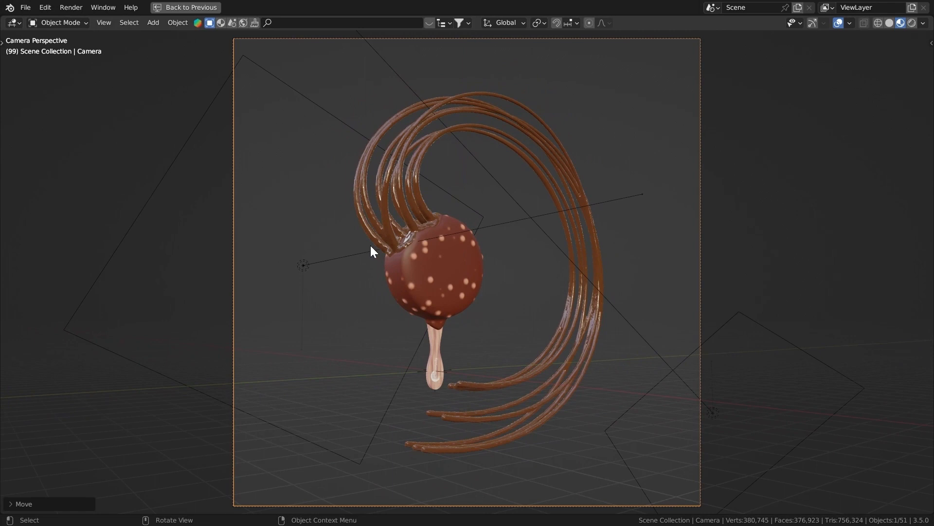
Lock the camera to the view, orbit it to reframe the ice cream and splash, and unlock it.
{"action": "key", "text": "n"}
{"action": "left_click", "coordinate": [929, 100]}
{"action": "left_click", "coordinate": [857, 183]}
{"action": "key", "text": "n"}
{"action": "middle_click_drag", "start_coordinate": [467, 224], "coordinate": [472, 194]}
{"action": "key", "text": "n"}
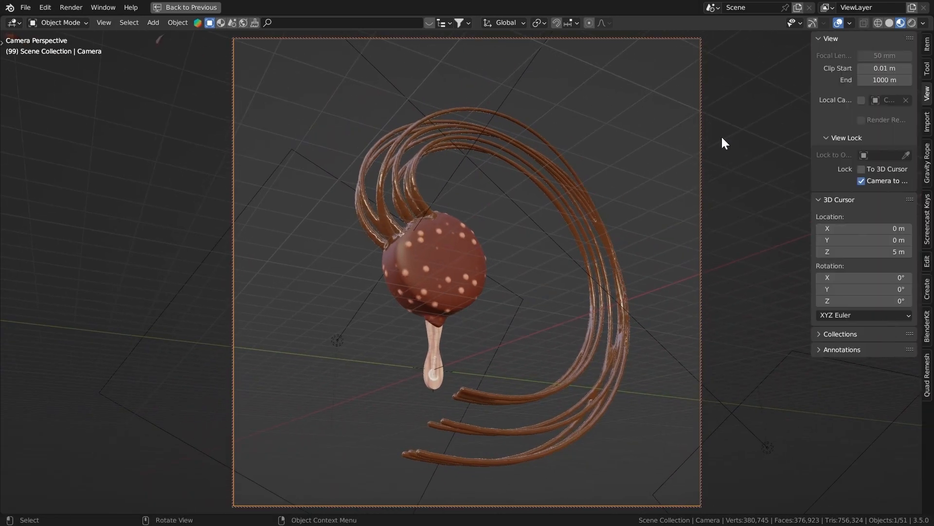
{"action": "left_click", "coordinate": [870, 180]}
{"action": "key", "text": "n"}
Inspect the ice cream and splash from several angles in rendered shading with overlays off, and save the file.
{"action": "left_click", "coordinate": [912, 23]}
{"action": "left_click", "coordinate": [823, 22]}
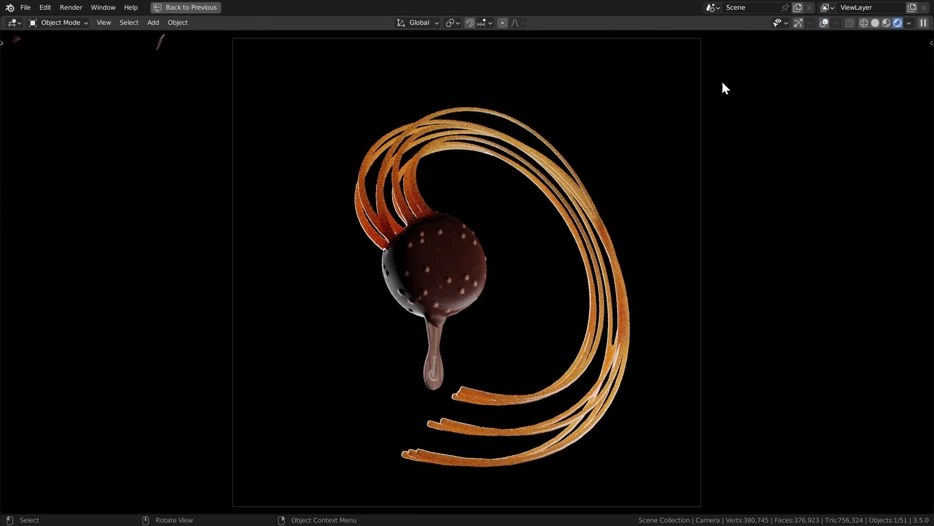
{"action": "middle_click_drag", "start_coordinate": [449, 189], "coordinate": [458, 221]}
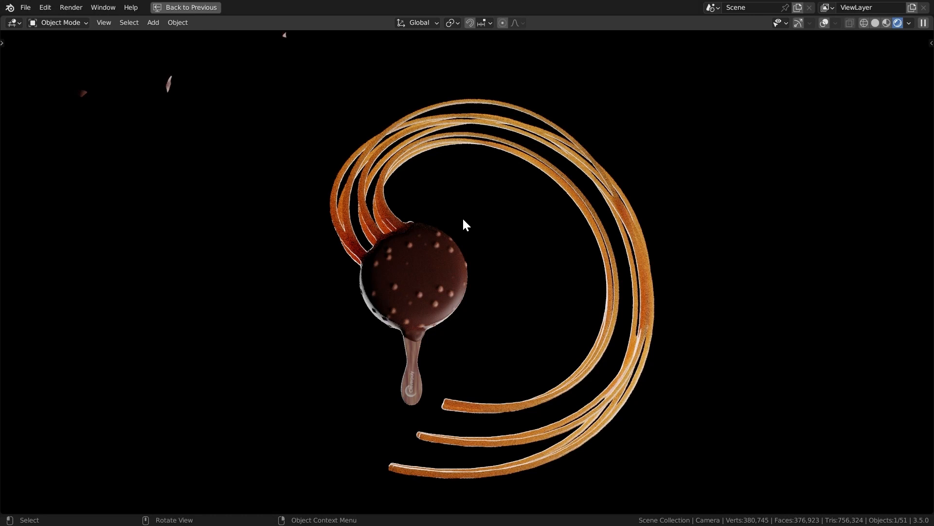
{"action": "key", "text": "ctrl+alt+space"}
{"action": "key", "text": "ctrl+s"}
{"action": "middle_click_drag", "start_coordinate": [225, 76], "coordinate": [223, 78]}
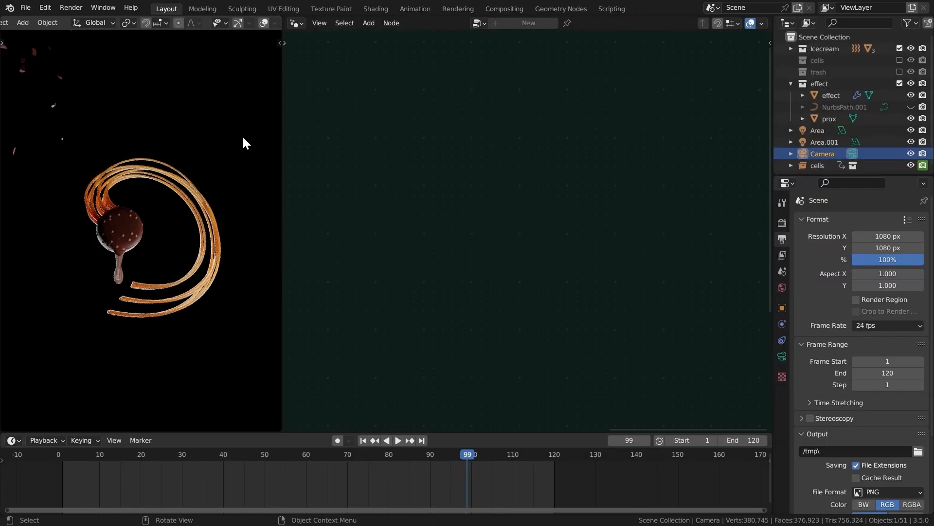
{"action": "middle_click_drag", "start_coordinate": [221, 142], "coordinate": [250, 159]}
{"action": "scroll", "coordinate": [250, 160], "scroll_direction": "up", "scroll_amount": 3}
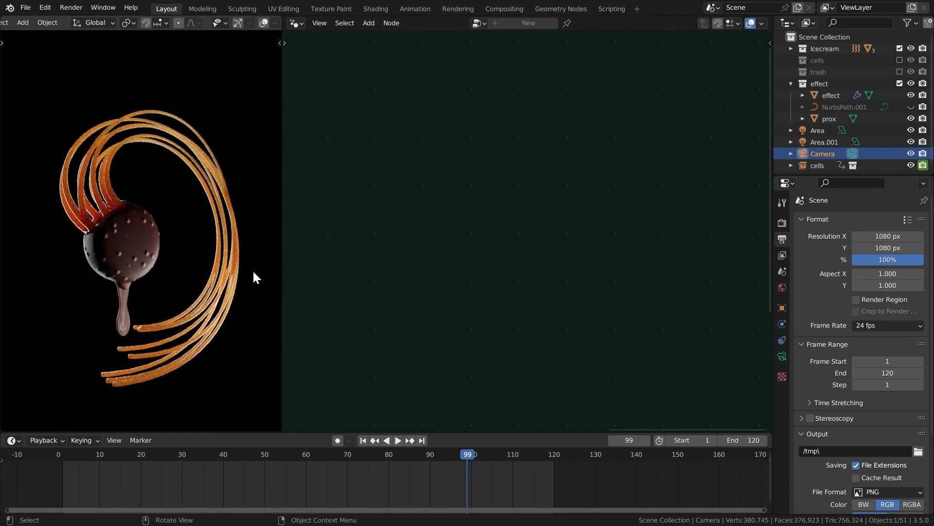